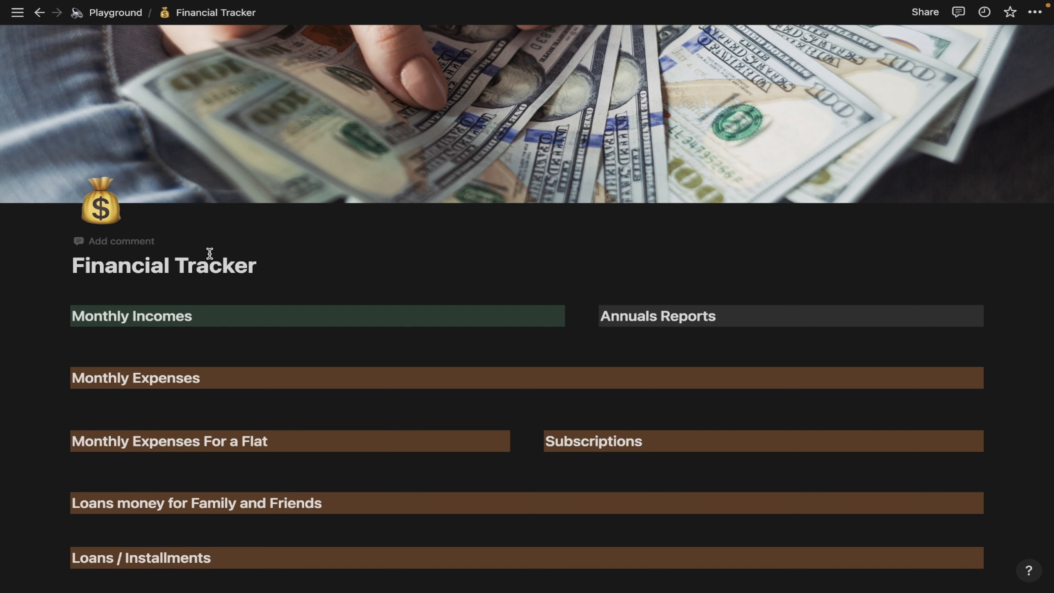
# - Create a full-page database under the Annuals Reports heading and title it "Yearly Reports"
pyautogui.scroll(-2, 209, 252)
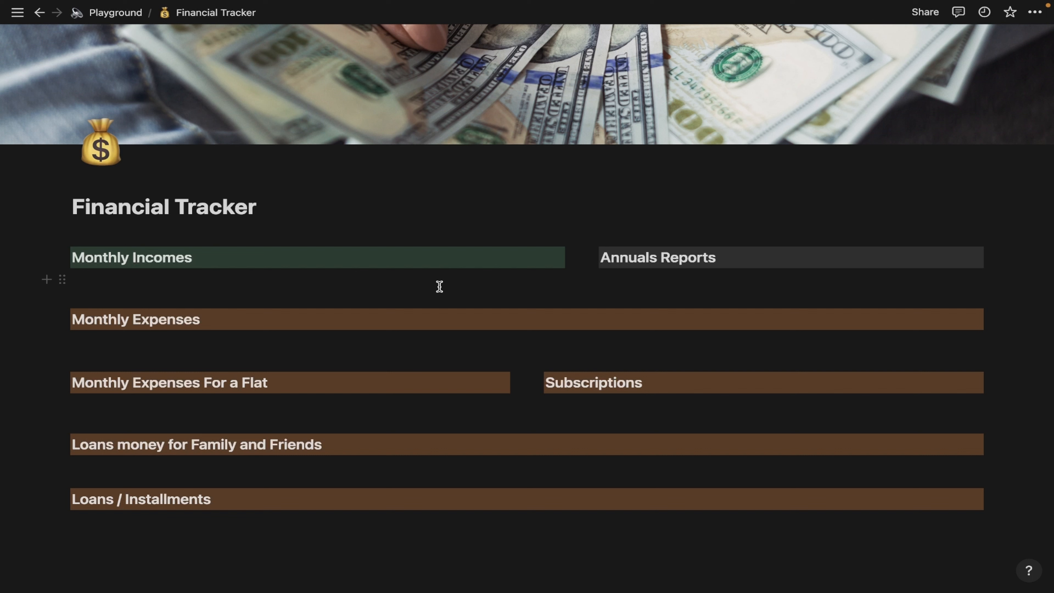
pyautogui.click(636, 276)
pyautogui.scroll(2, 665, 344)
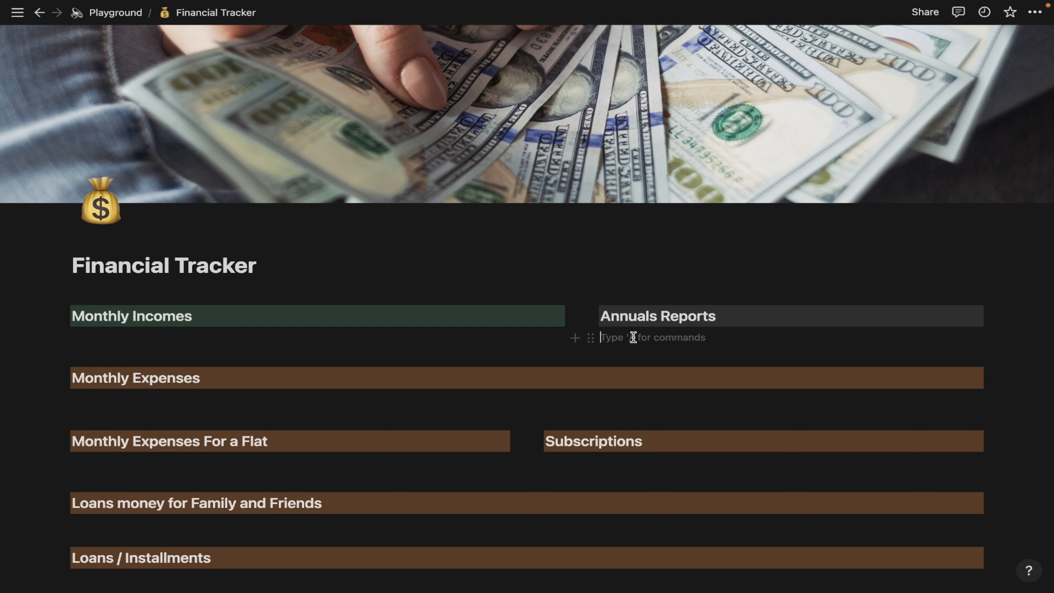
pyautogui.write('/')
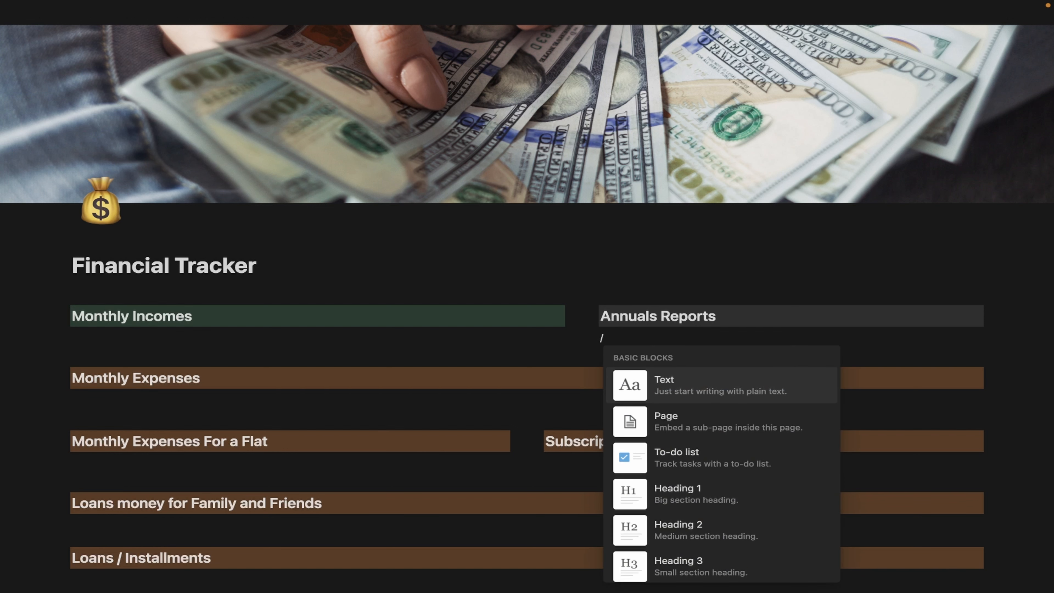
pyautogui.write('data')
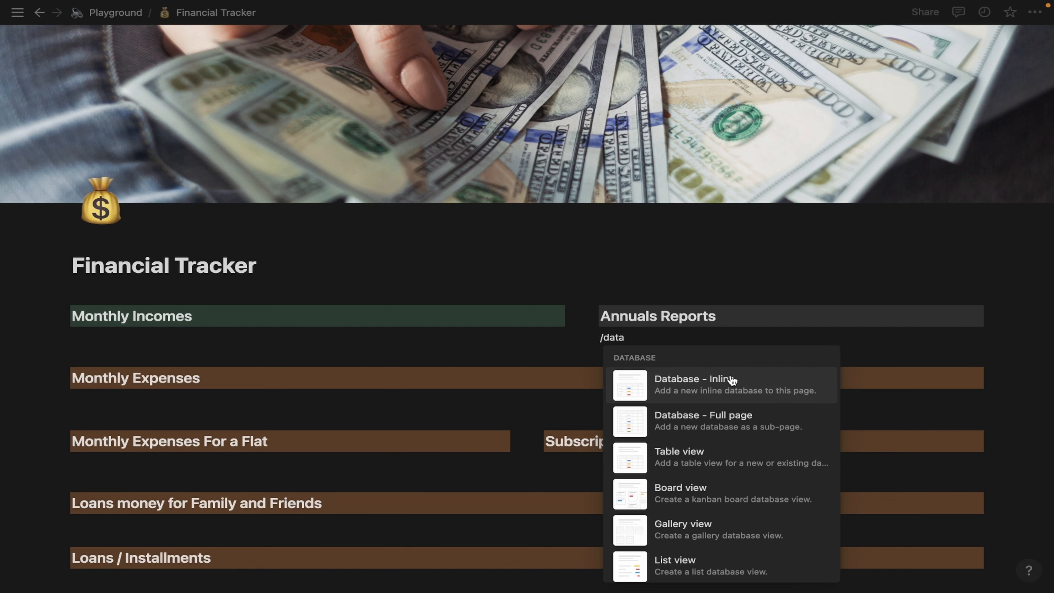
pyautogui.click(729, 431)
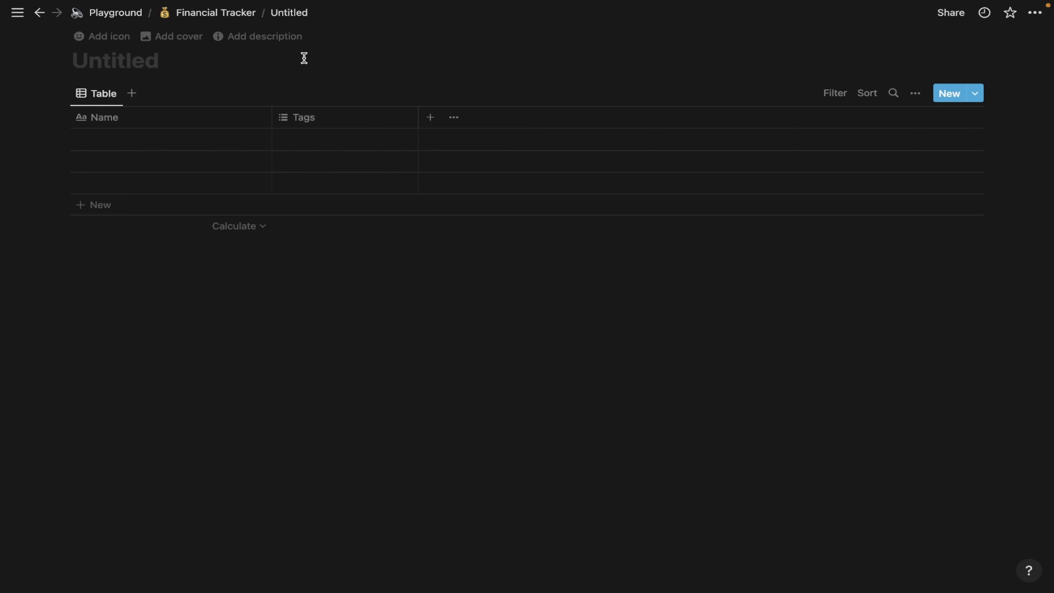
pyautogui.write('Yearly Reports')
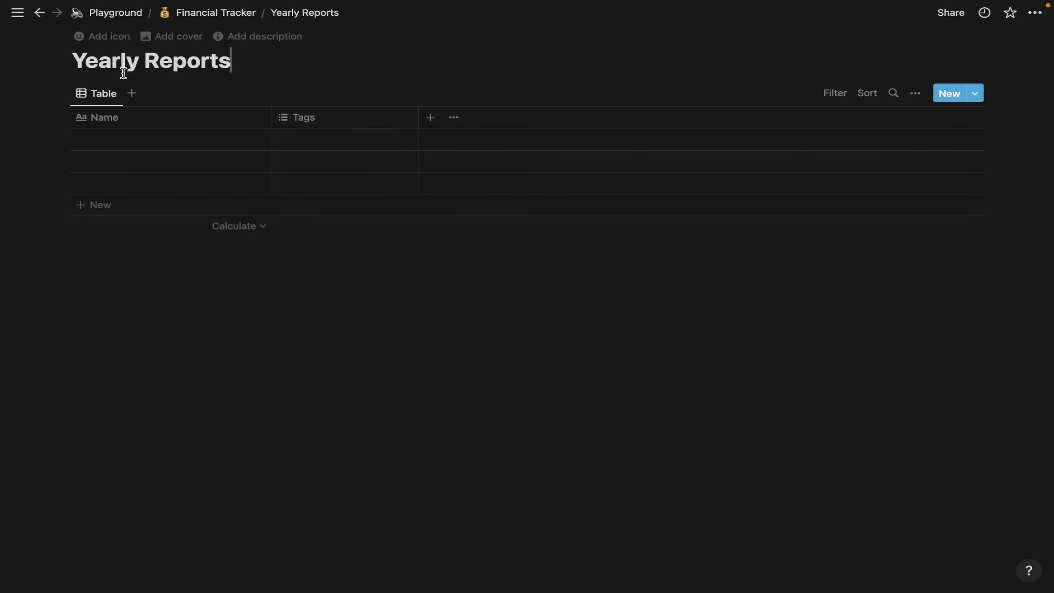
# - Give the Yearly Reports database the bar chart emoji as its icon
pyautogui.click(109, 41)
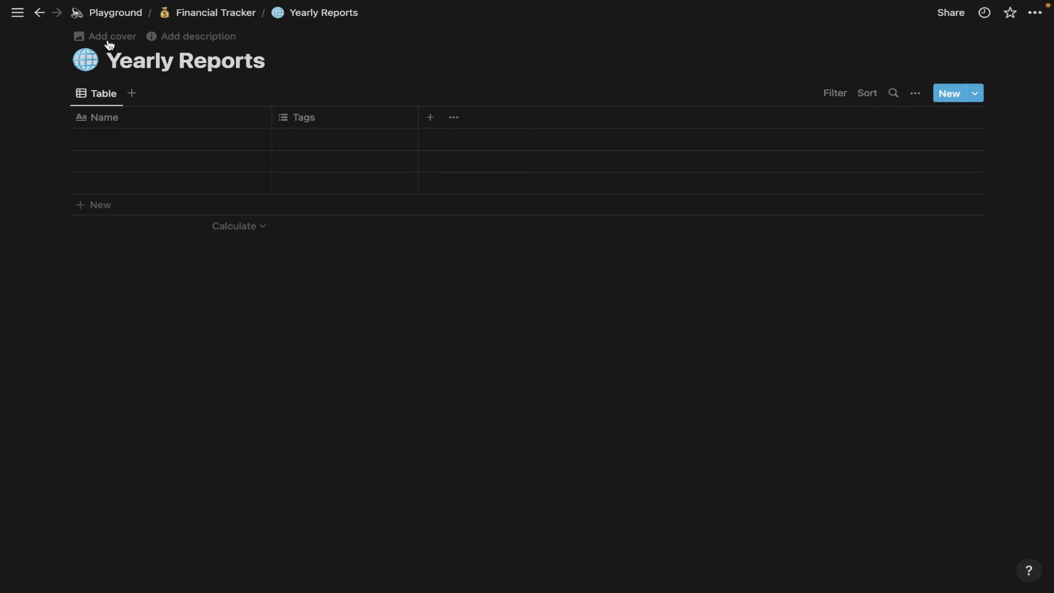
pyautogui.click(85, 63)
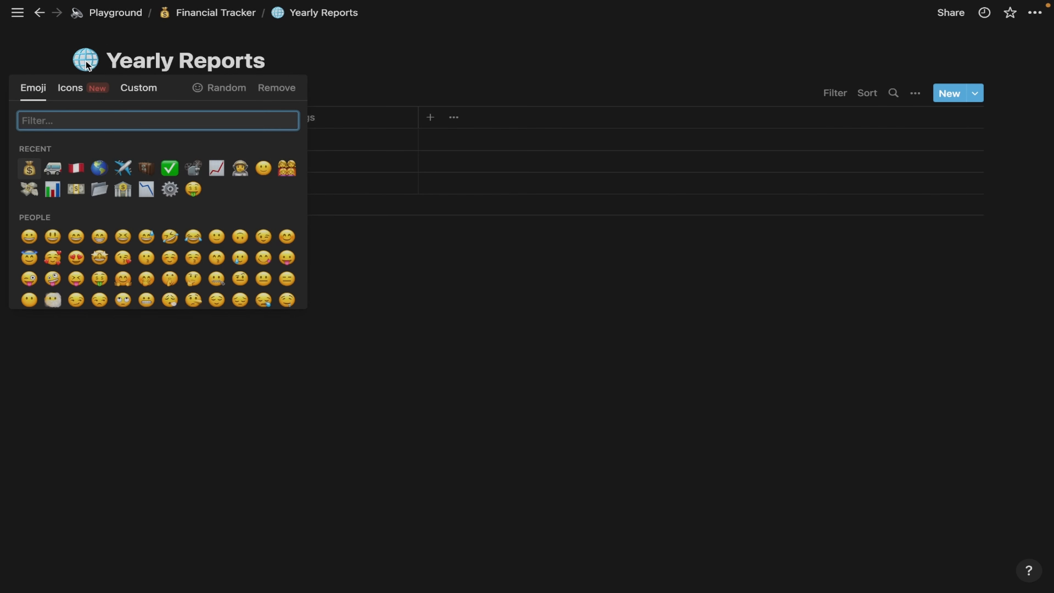
pyautogui.click(51, 190)
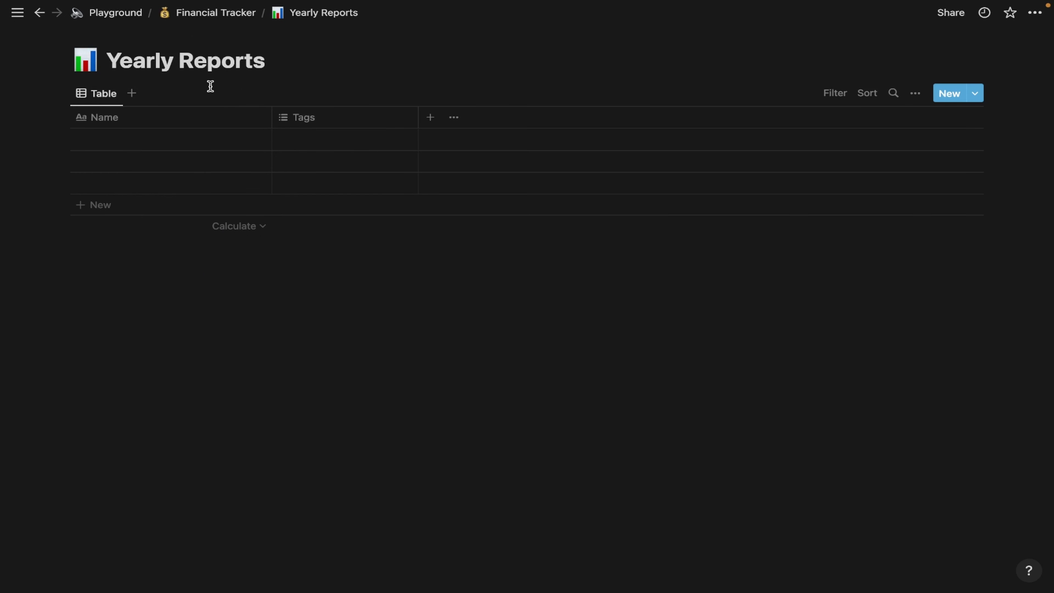
# - Rename the Name property of the Yearly Reports table to "Year"
pyautogui.click(149, 123)
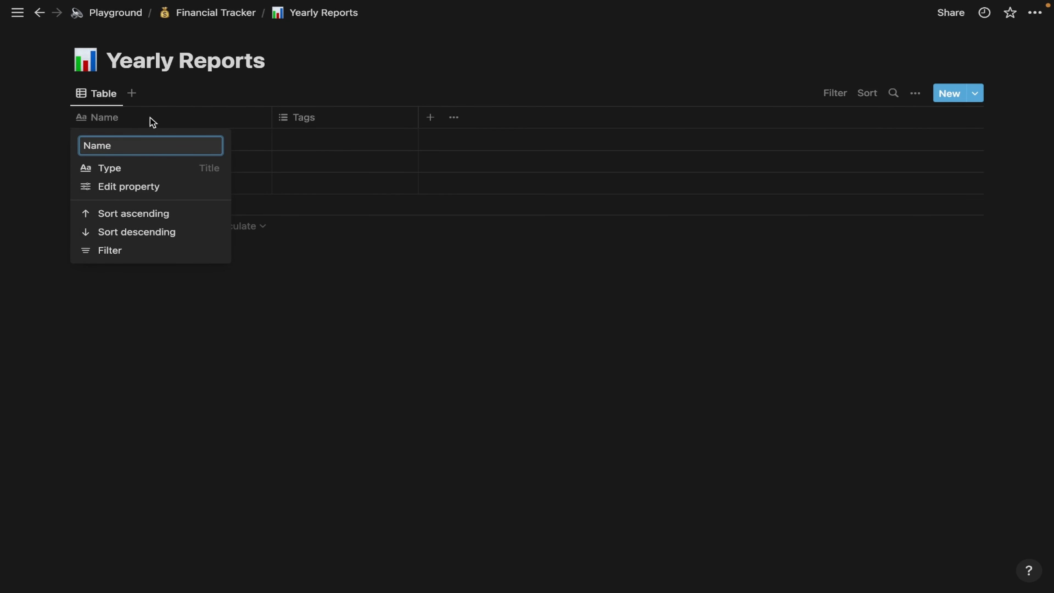
pyautogui.press('super+a')
pyautogui.write('Year')
pyautogui.press('Return')
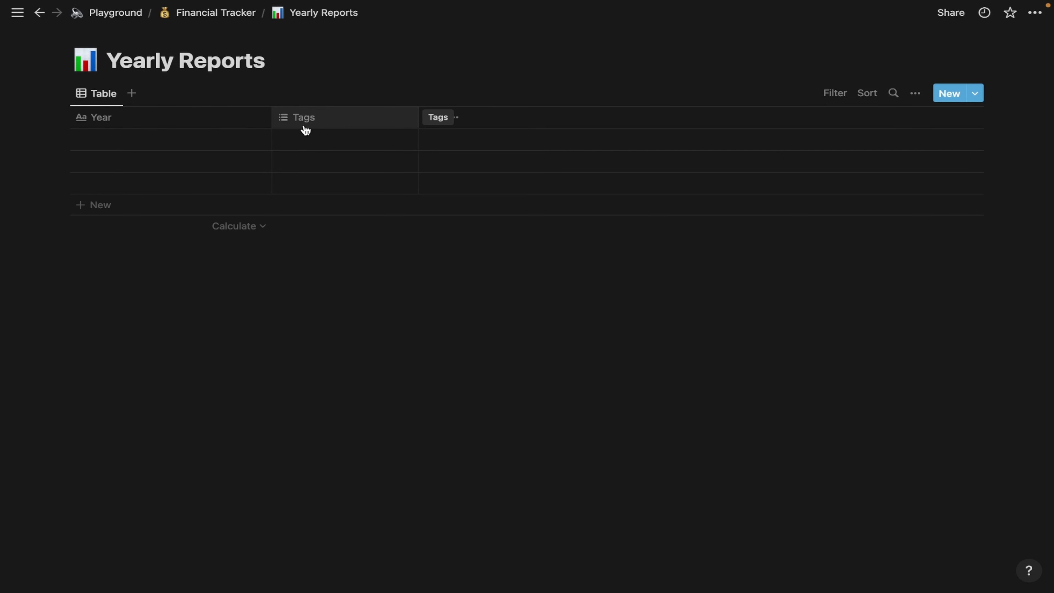
# - Rename the Tags property to "Incomes"
pyautogui.click(305, 119)
pyautogui.write('Inc')
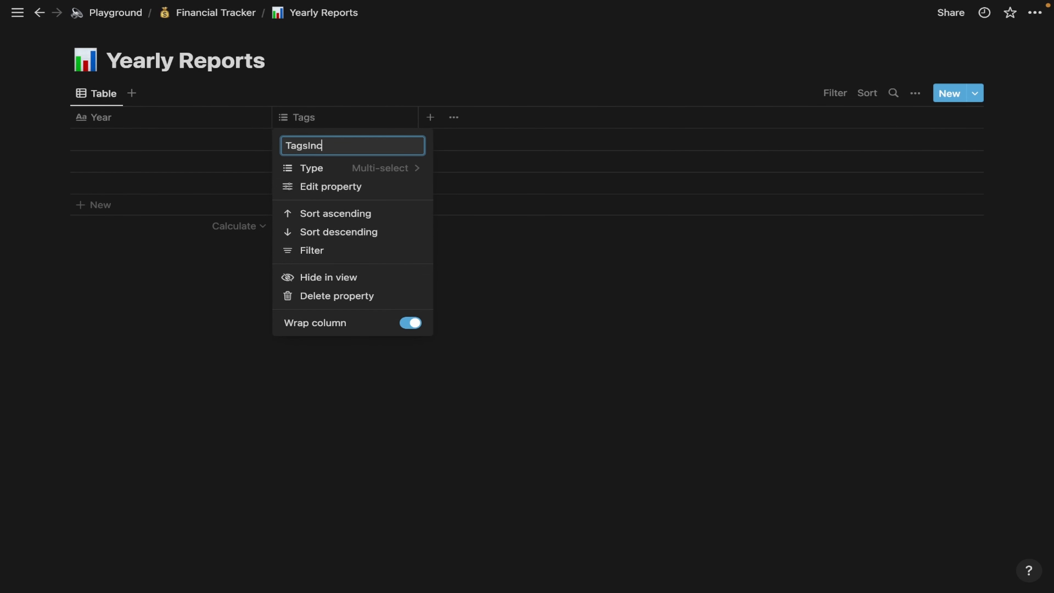
pyautogui.write('omes')
pyautogui.hotkey('ctrl', 'a')
pyautogui.press('BackSpace')
pyautogui.write('Incomes')
# - Add a text property named "Expenses" after the Incomes column
pyautogui.click(429, 117)
pyautogui.click(429, 117)
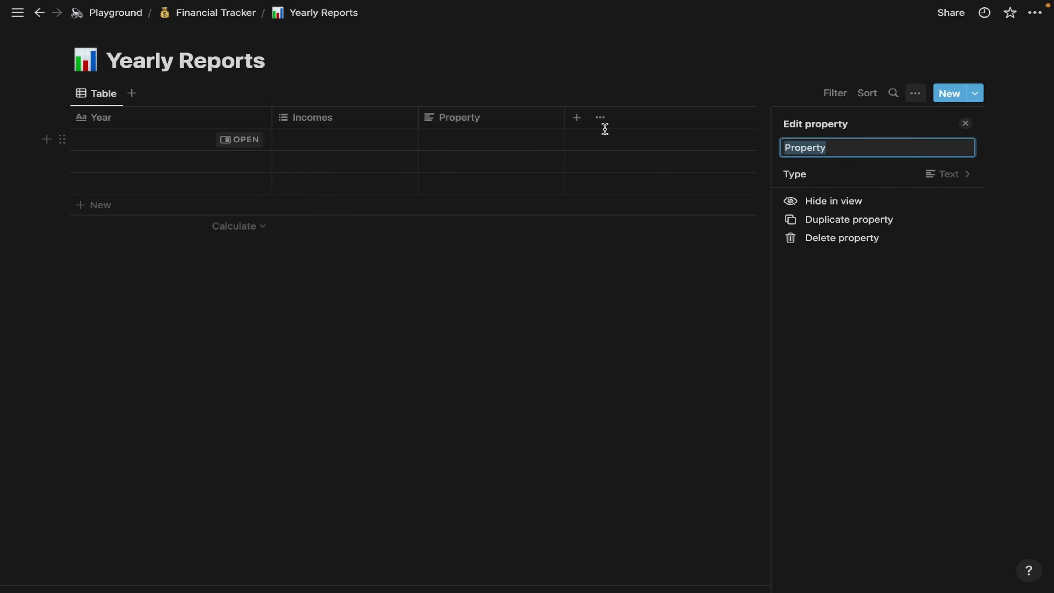
pyautogui.write('Expenses')
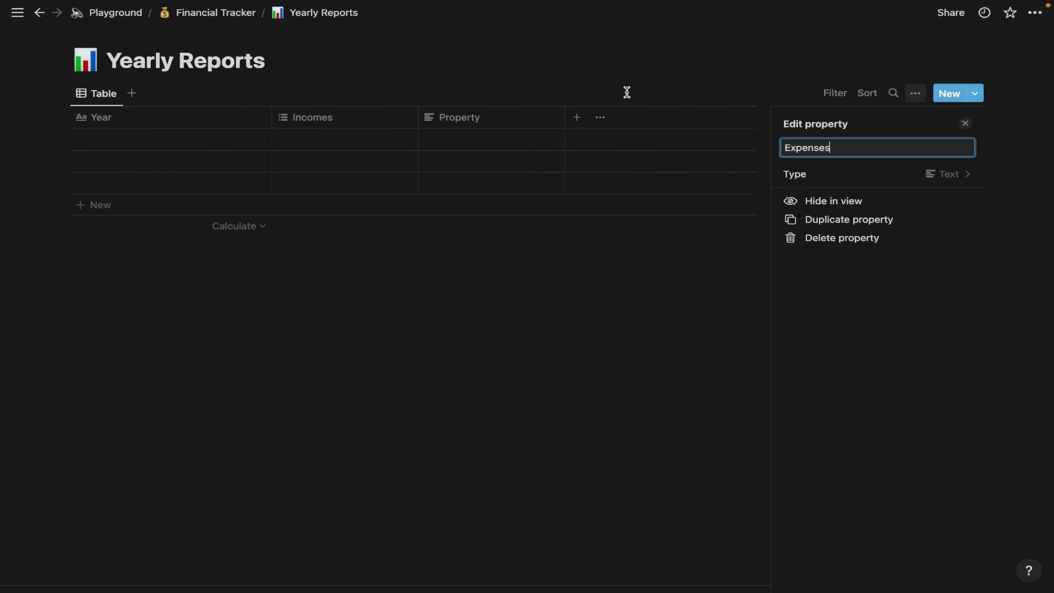
pyautogui.press('Return')
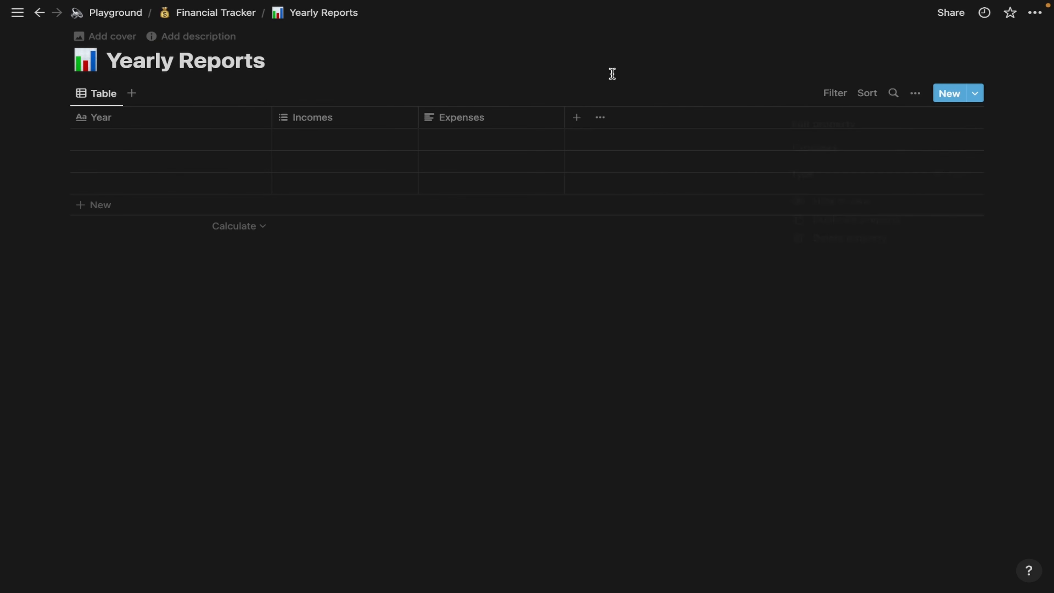
# - Add another text property named "Avg profit" after the Expenses column
pyautogui.write('AVG')
pyautogui.press('BackSpace')
pyautogui.press('BackSpace')
pyautogui.press('BackSpace')
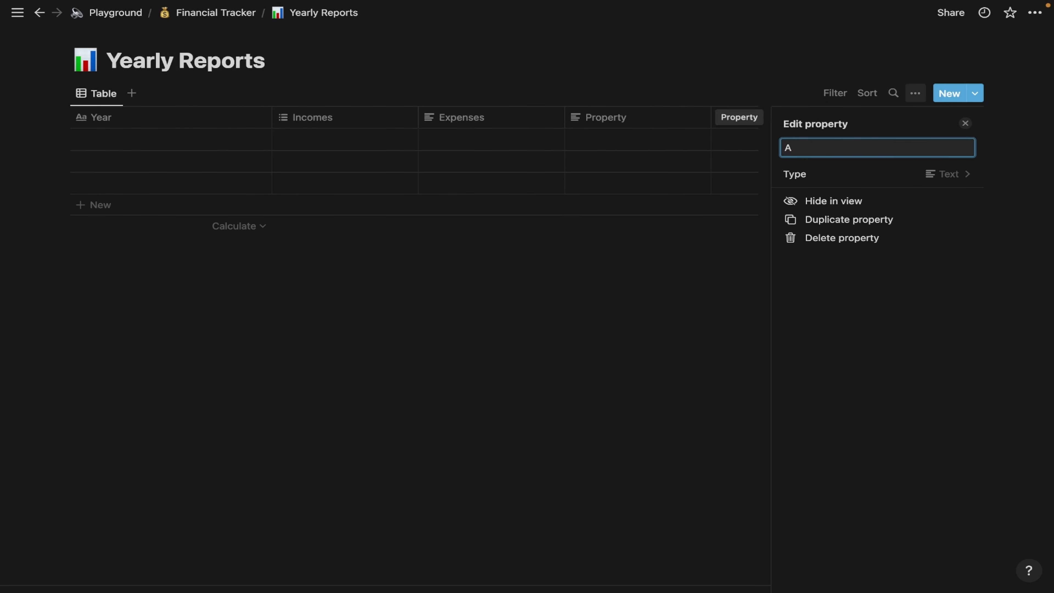
pyautogui.write('vg profit')
pyautogui.click(482, 301)
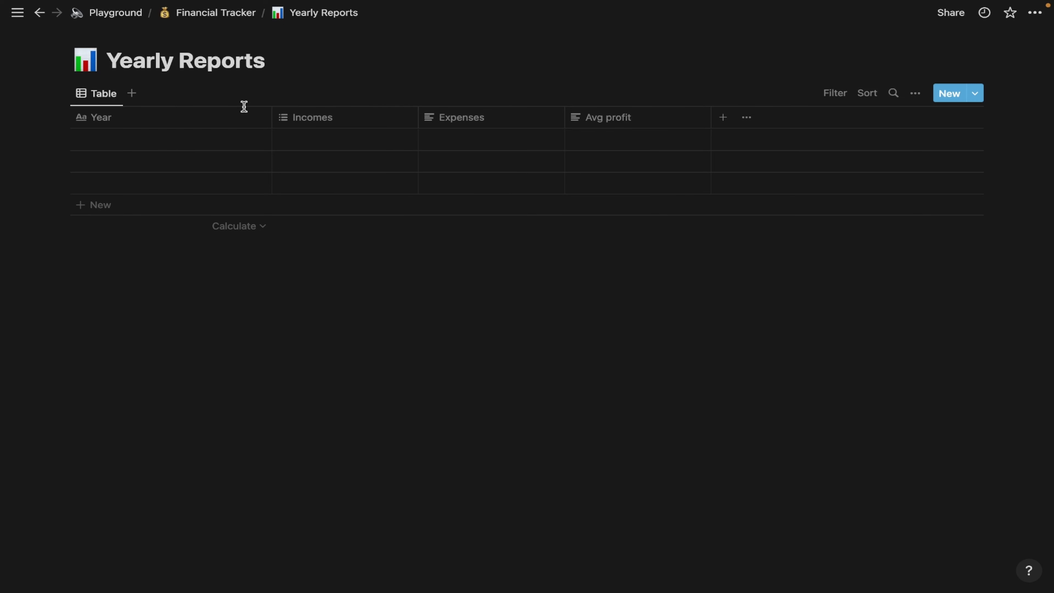
# - Enter 2022 and 2021 in the Year column of the first two rows
pyautogui.click(170, 140)
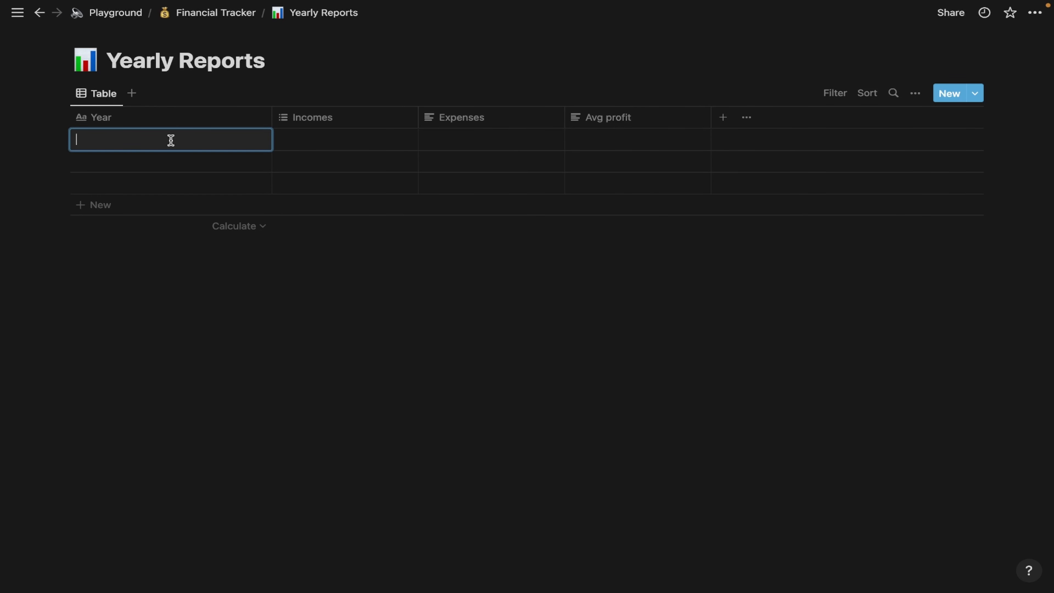
pyautogui.write('2022')
pyautogui.click(103, 162)
pyautogui.write('2021')
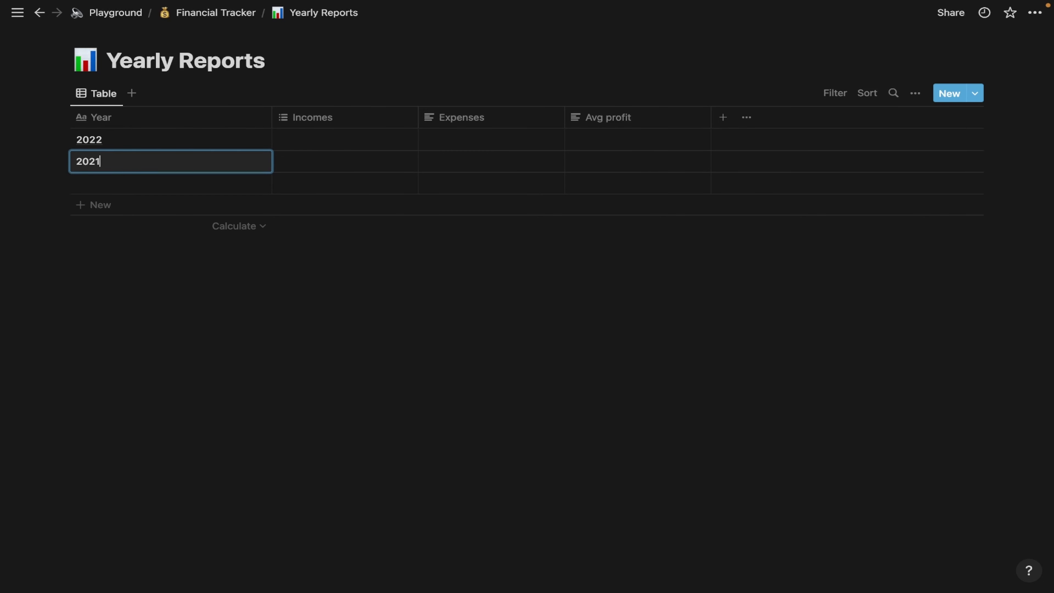
# - Delete the empty third row from the Yearly Reports table
pyautogui.click(62, 220)
pyautogui.moveTo(61, 220); pyautogui.dragTo(87, 196)
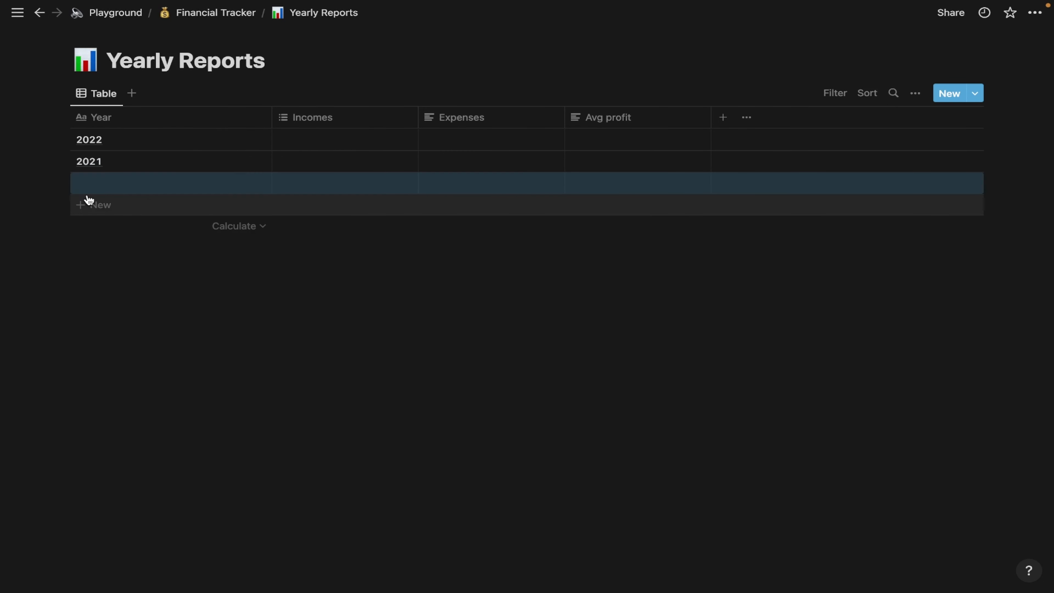
pyautogui.click(62, 180)
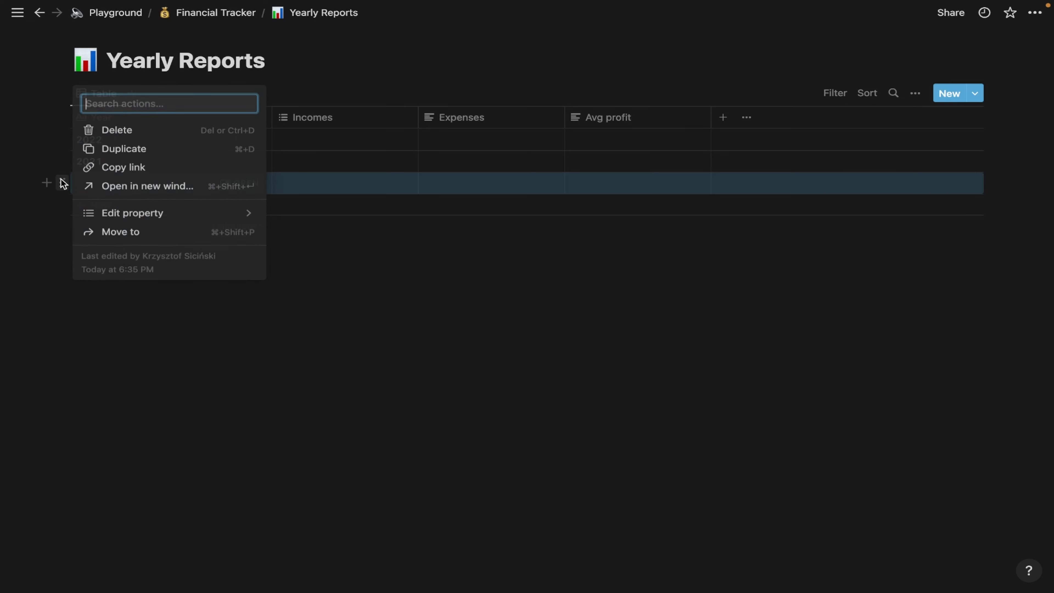
pyautogui.click(132, 132)
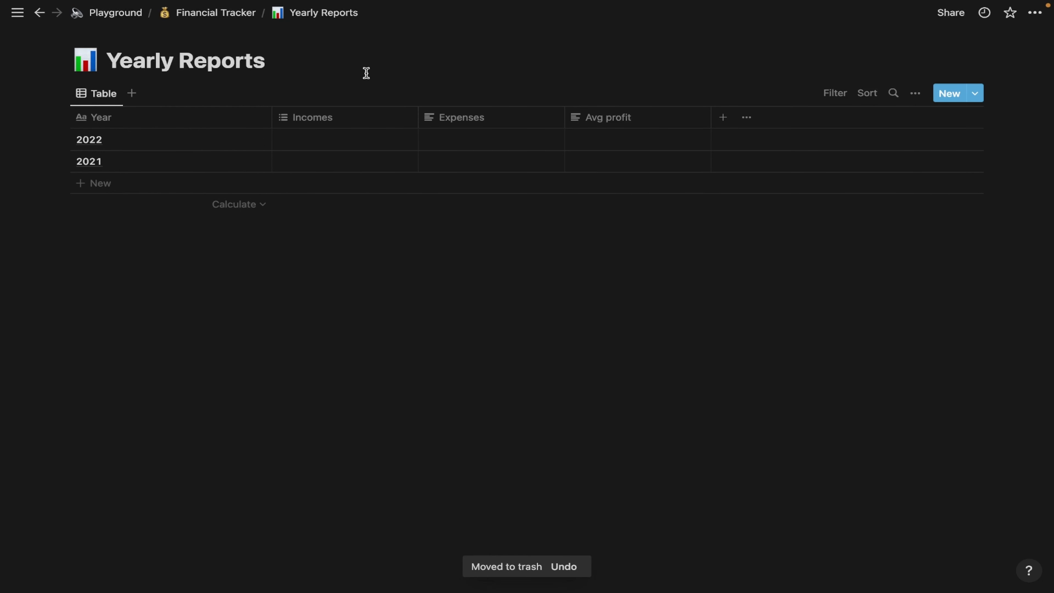
# - Sort the Yearly Reports table by Year in descending order
pyautogui.click(866, 93)
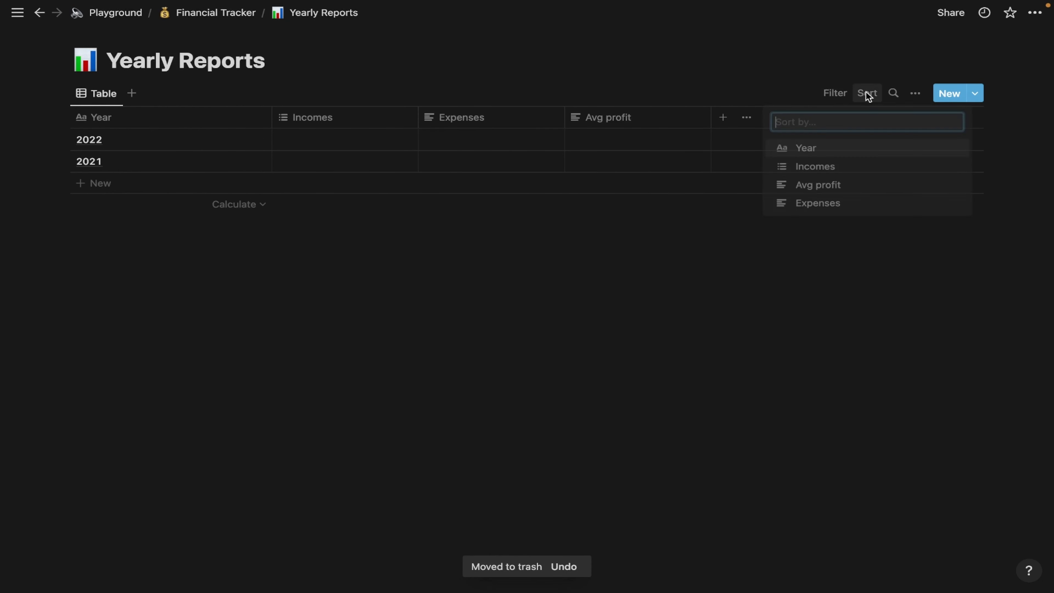
pyautogui.click(828, 150)
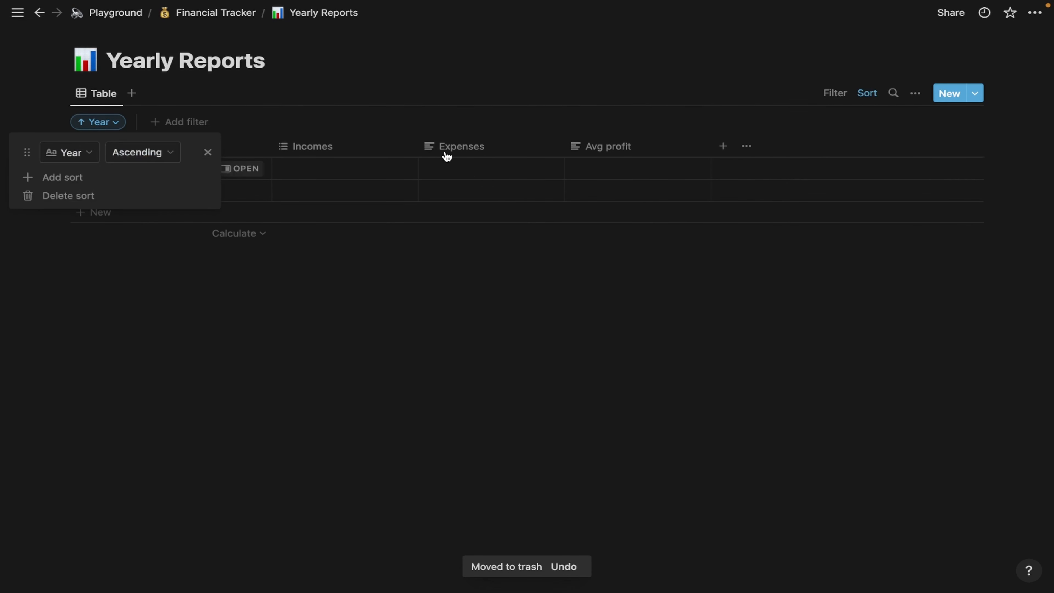
pyautogui.click(141, 332)
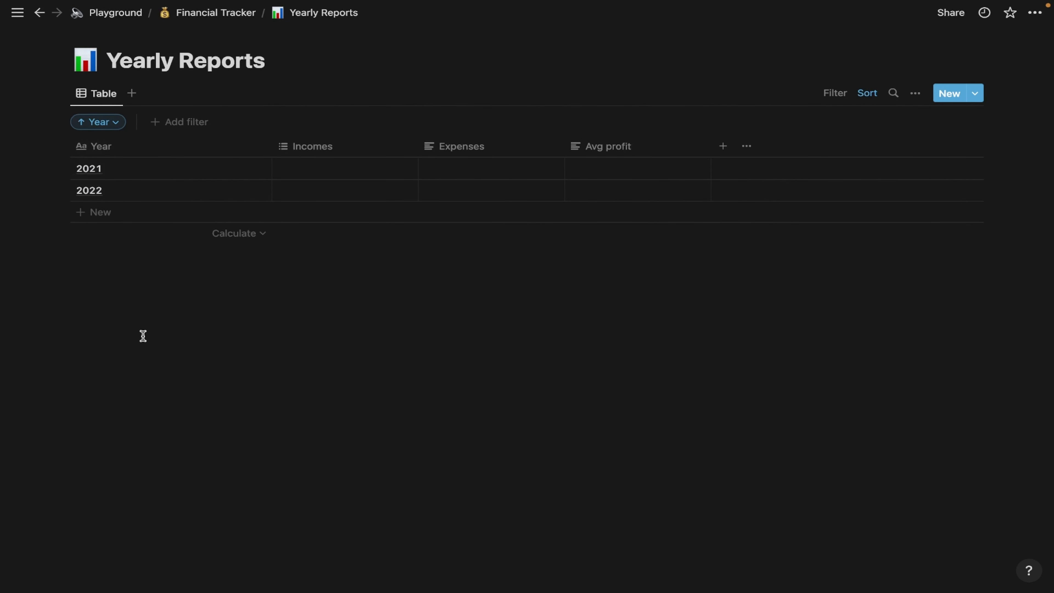
pyautogui.click(112, 122)
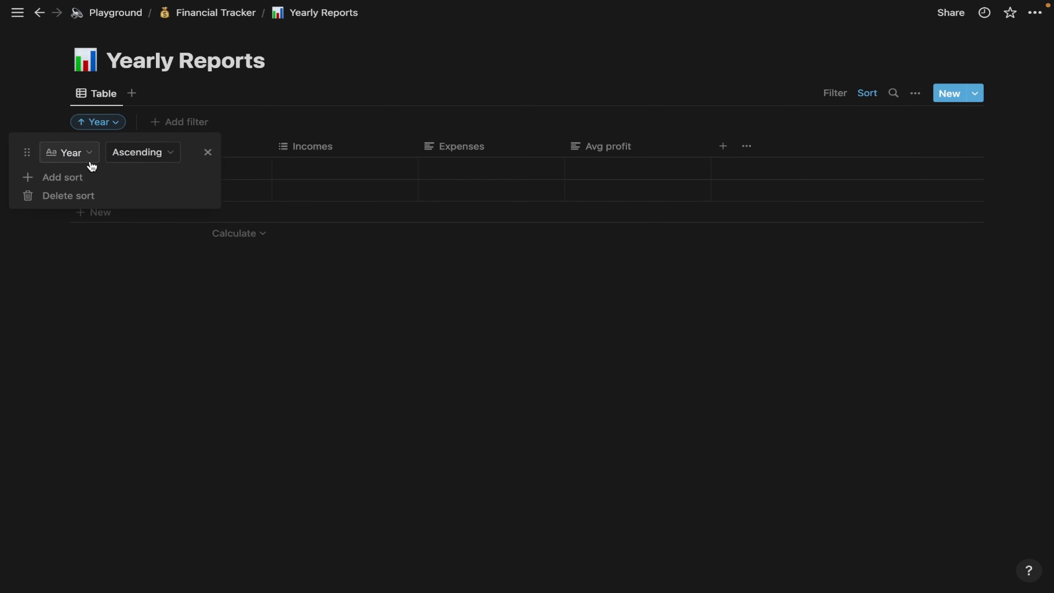
pyautogui.click(148, 155)
pyautogui.click(134, 197)
pyautogui.click(152, 264)
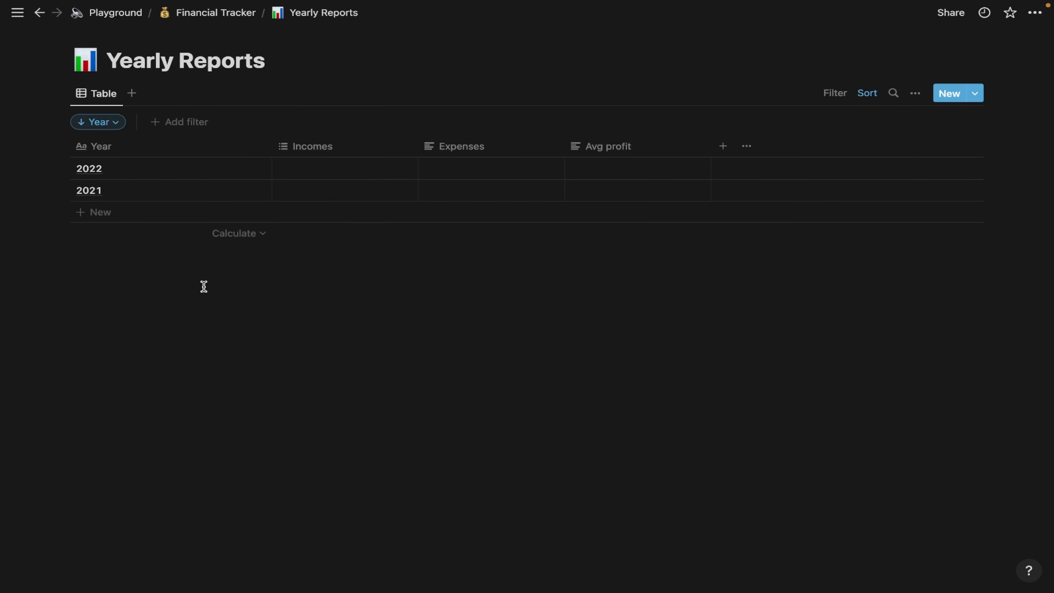
# - On the Financial Tracker page, insert a linked view of the Yearly Reports database under Annuals Reports, copying its existing Table view
pyautogui.click(220, 17)
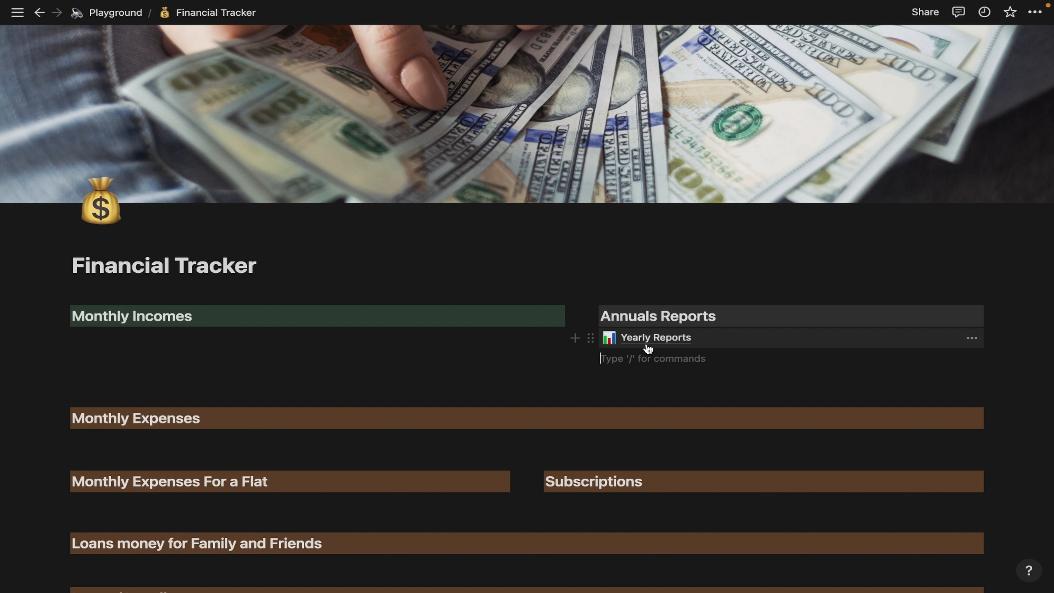
pyautogui.write('/tab')
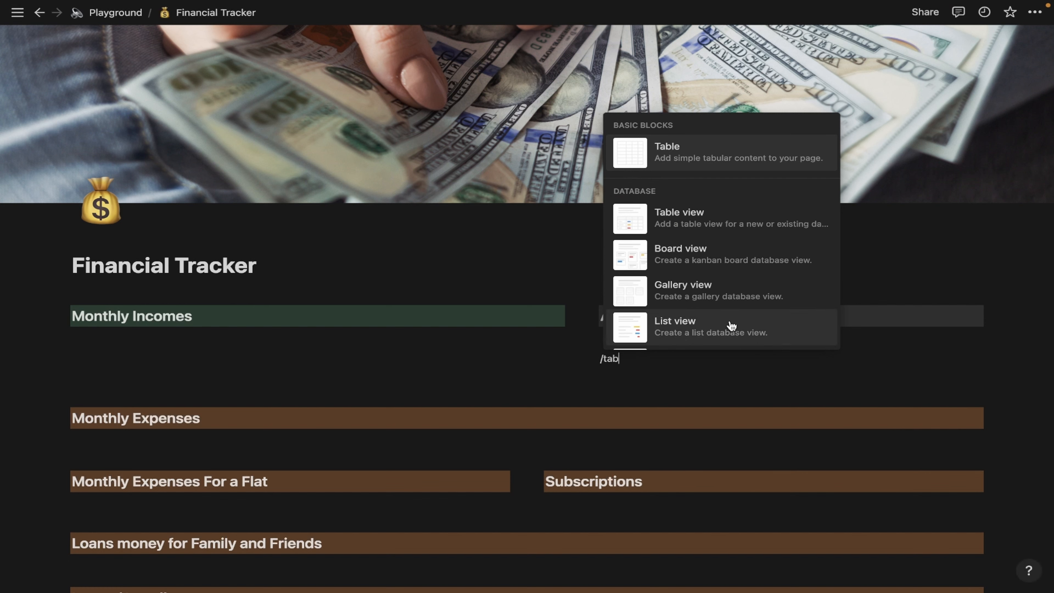
pyautogui.scroll(-2, 731, 326)
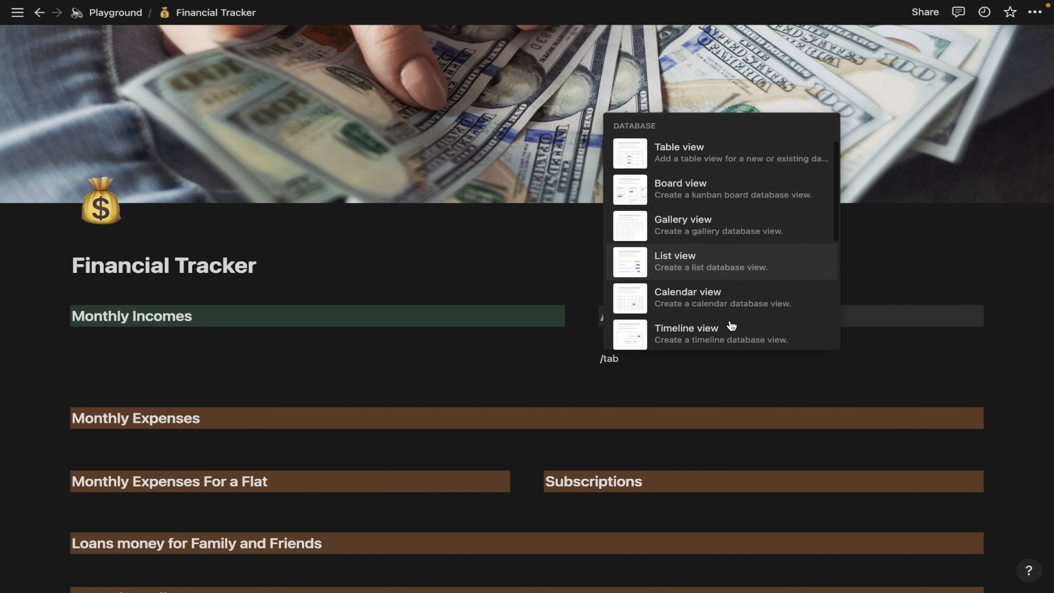
pyautogui.scroll(2, 731, 326)
pyautogui.scroll(-2, 731, 325)
pyautogui.scroll(-4, 731, 326)
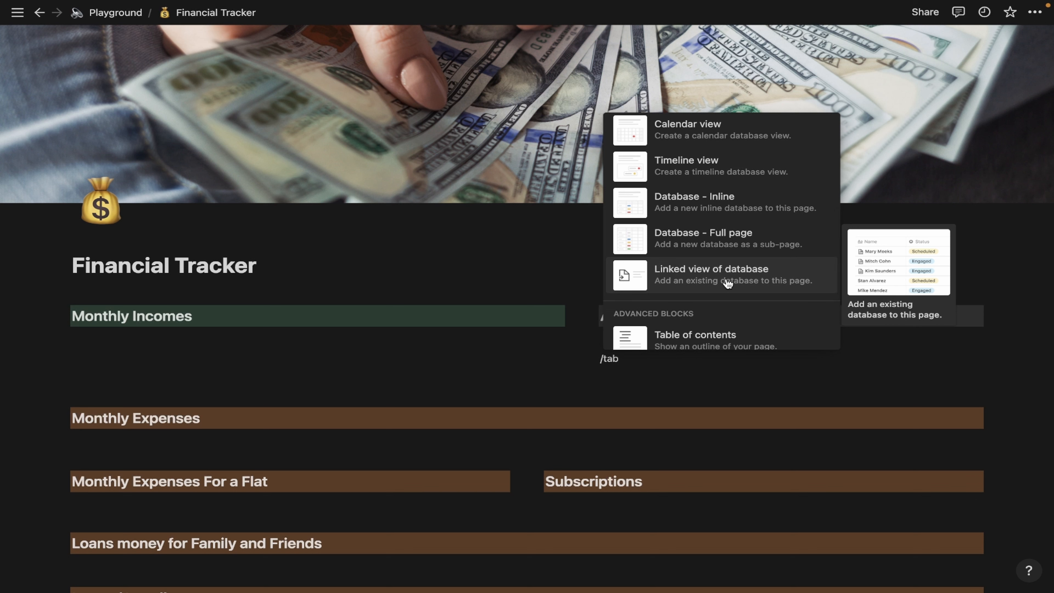
pyautogui.click(728, 282)
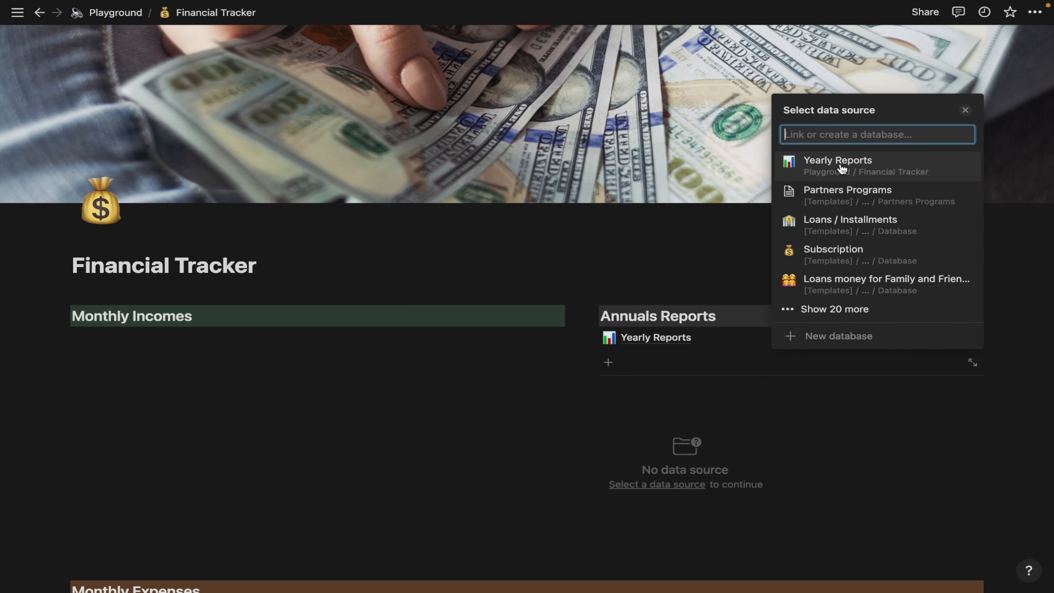
pyautogui.click(825, 168)
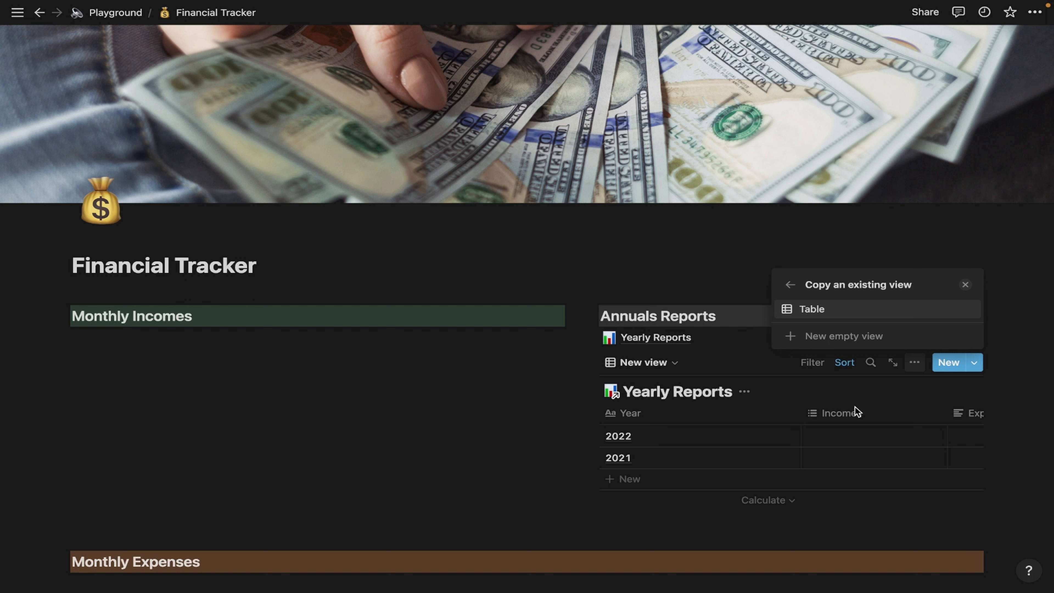
pyautogui.click(1014, 392)
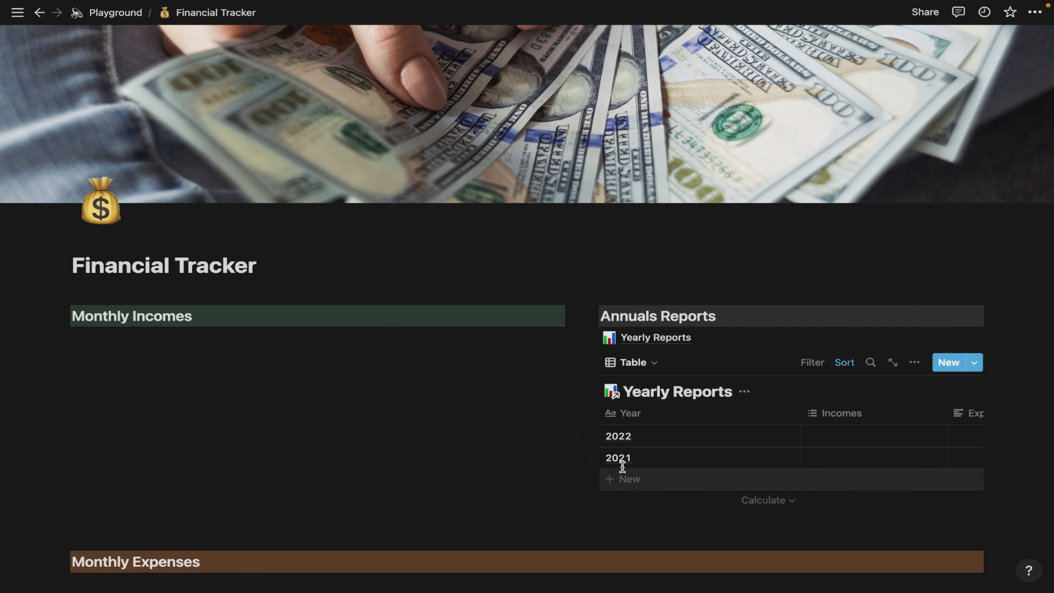
# - Narrow the Year, Incomes, Expenses and Avg profit columns so all four fit within the linked Yearly Reports table
pyautogui.moveTo(797, 420); pyautogui.dragTo(671, 425)
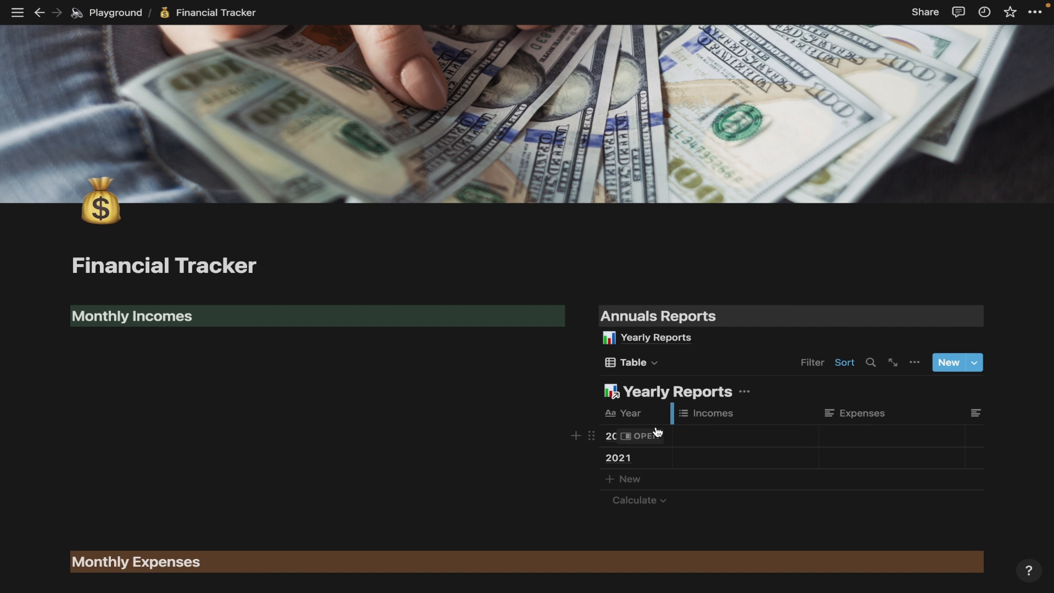
pyautogui.moveTo(816, 415); pyautogui.dragTo(752, 412)
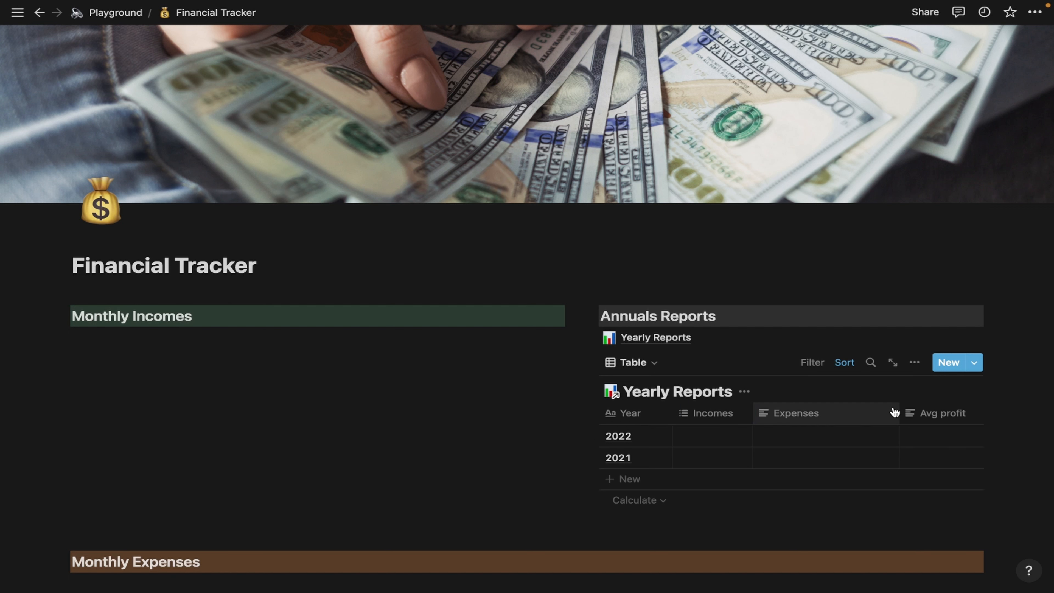
pyautogui.moveTo(896, 412); pyautogui.dragTo(833, 418)
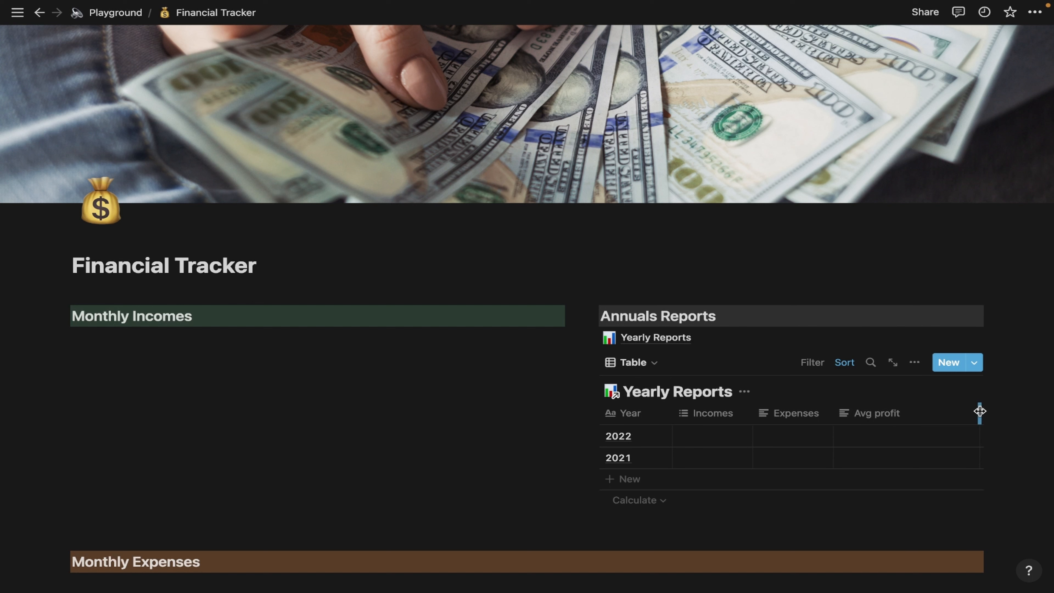
pyautogui.moveTo(979, 411); pyautogui.dragTo(916, 414)
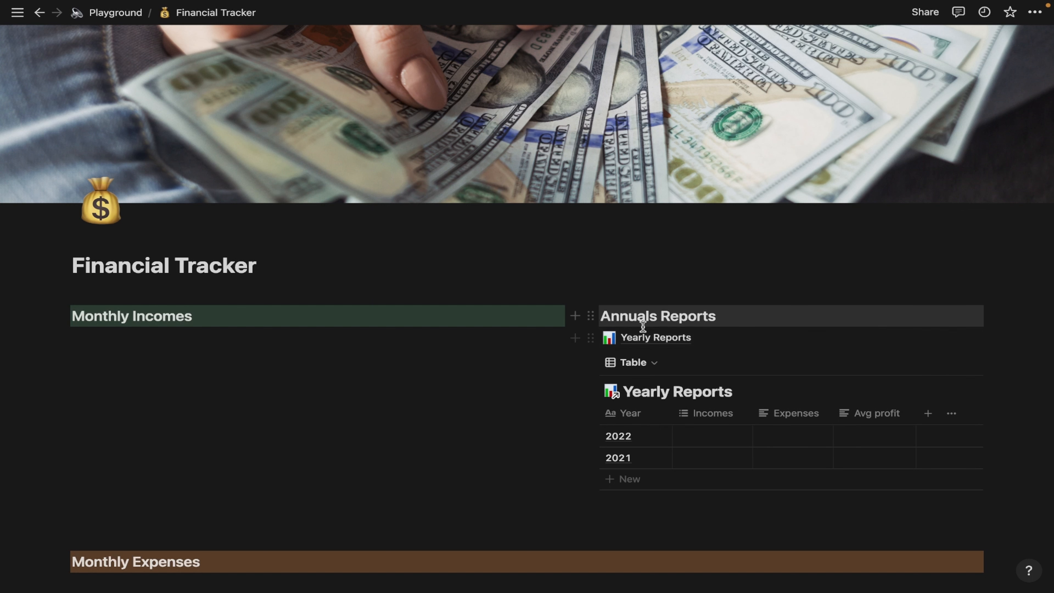
# - Insert a toggle list directly below the Financial Tracker title and name it Database
pyautogui.click(283, 269)
pyautogui.press('Return')
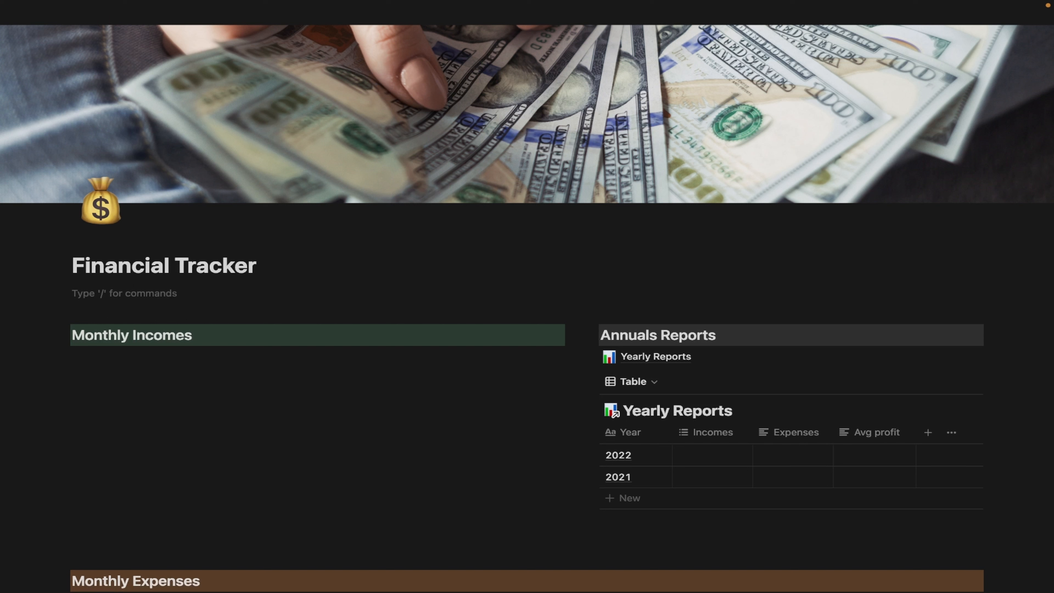
pyautogui.write('/t')
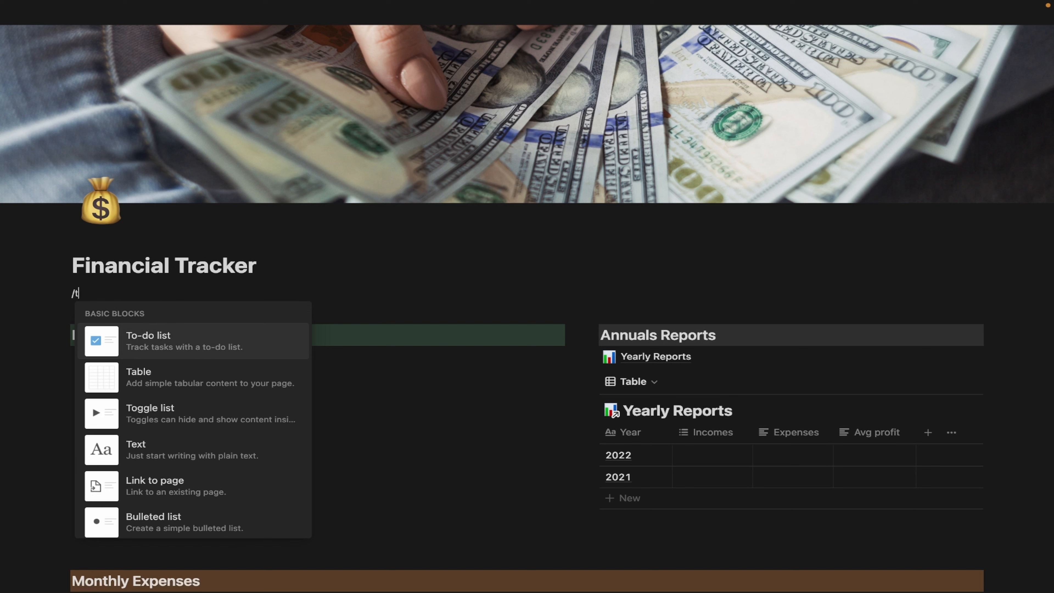
pyautogui.write('og')
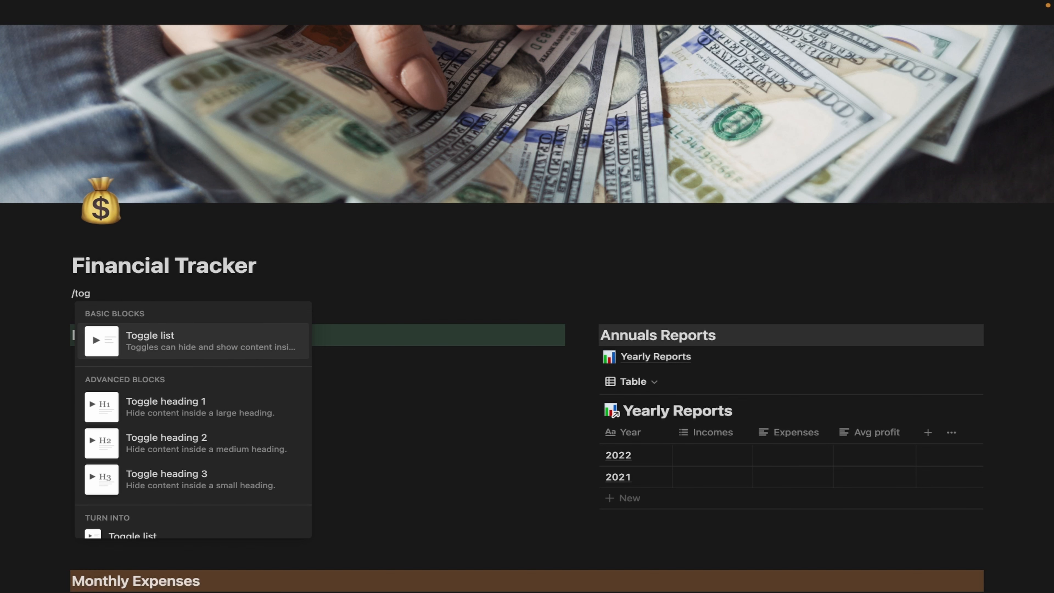
pyautogui.press('Return')
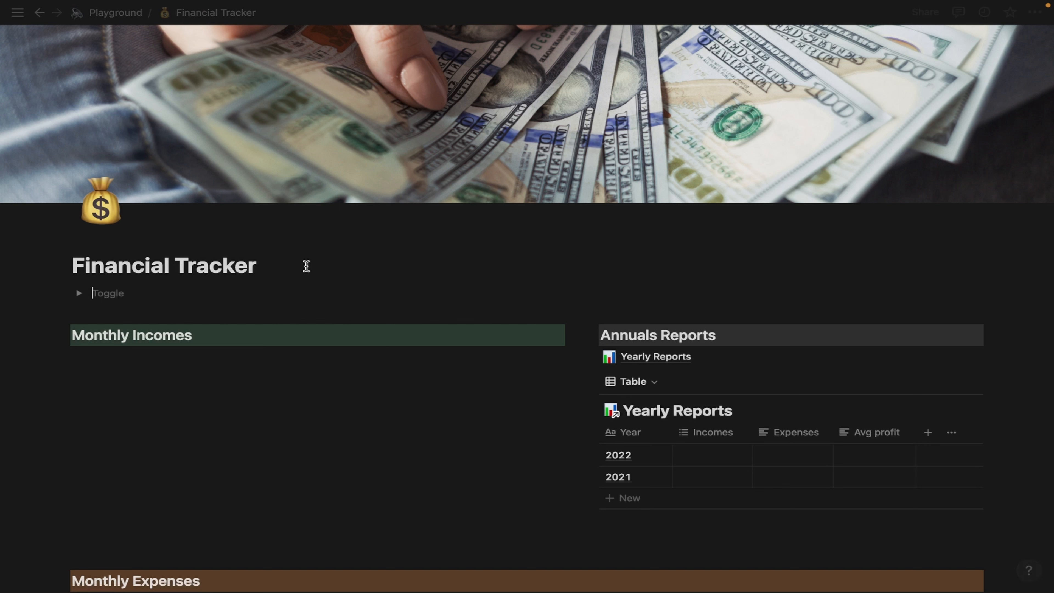
pyautogui.write('Database')
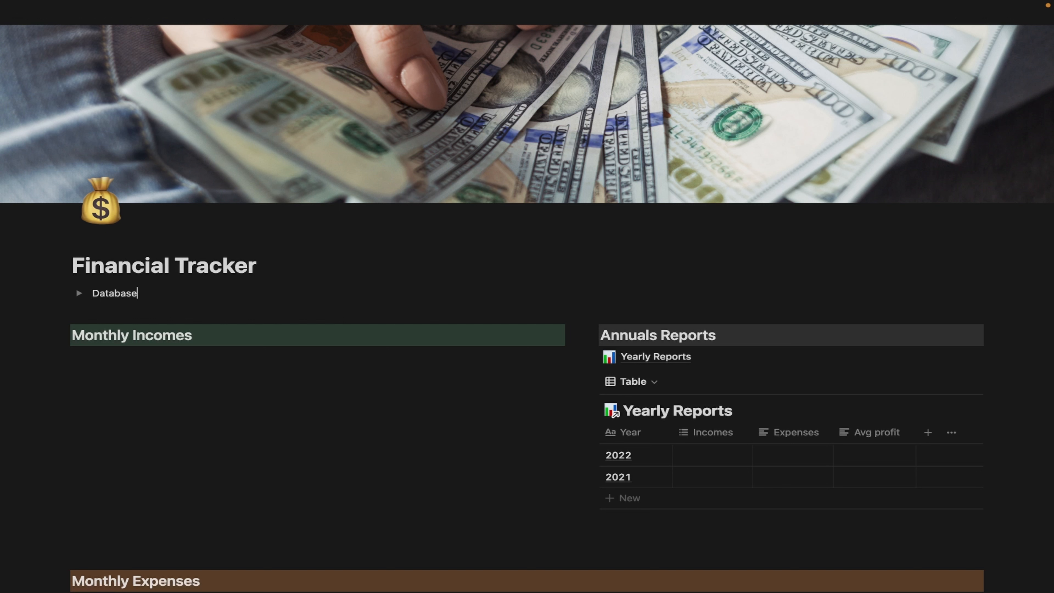
# - Insert a closed folder emoji in front of the Database toggle's text
pyautogui.press('ctrl+super+space')
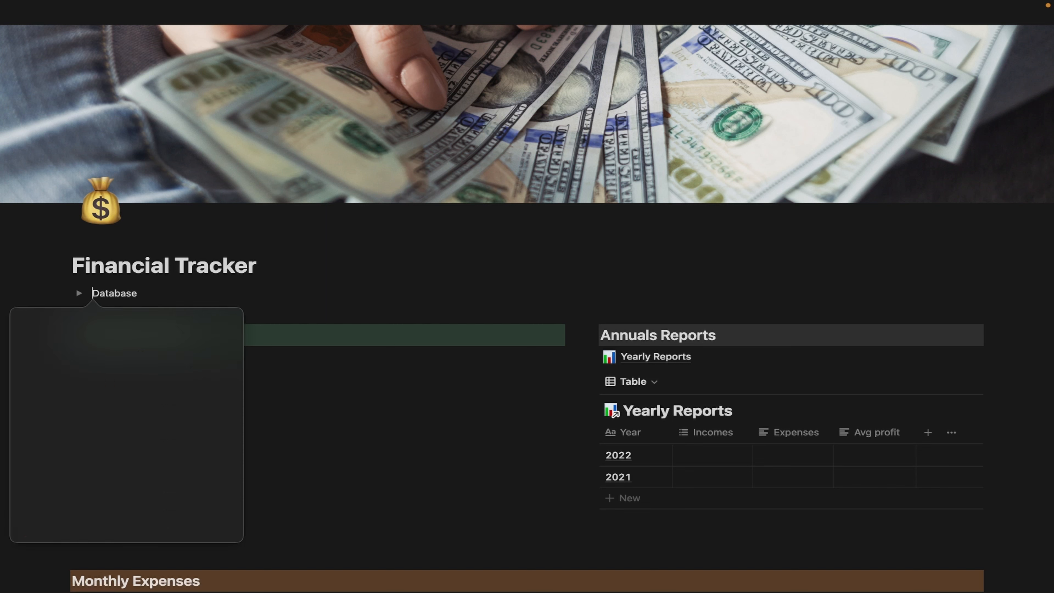
pyautogui.write('fold')
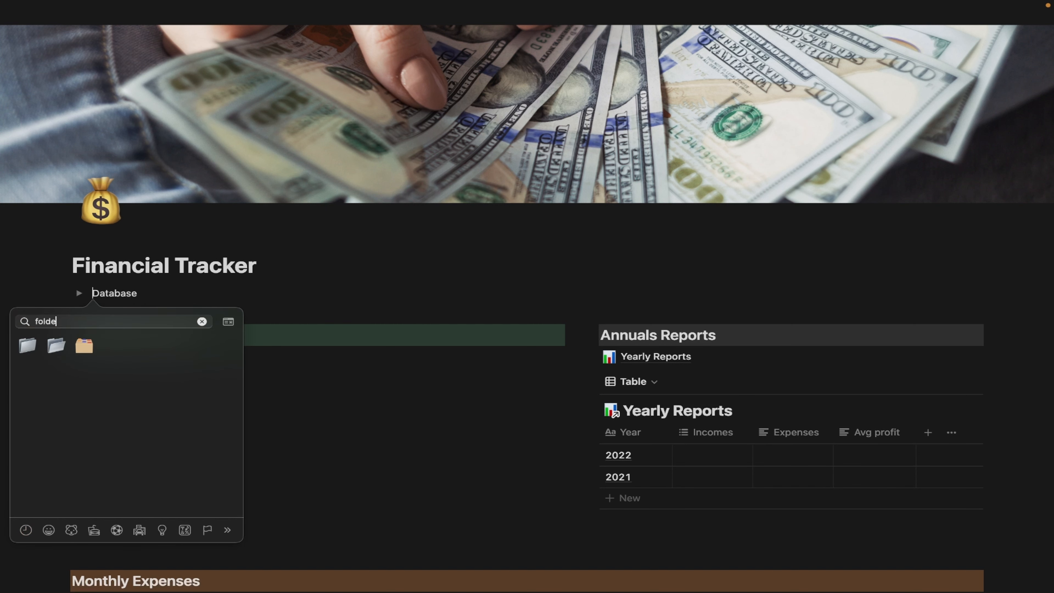
pyautogui.write('e')
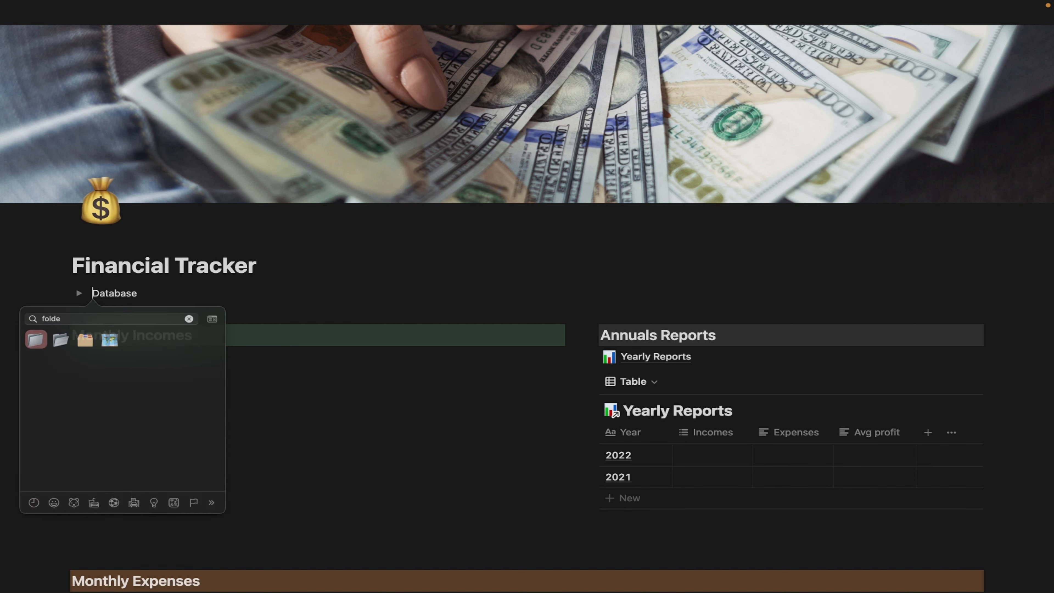
pyautogui.press('Return')
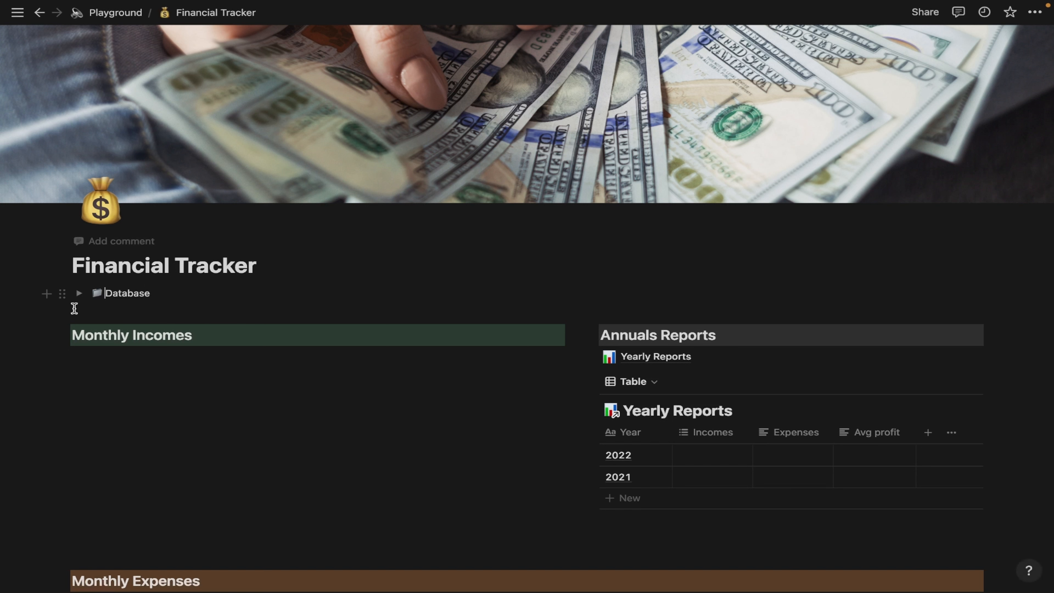
# - Give the Database toggle a gray background
pyautogui.click(62, 294)
pyautogui.moveTo(146, 371)
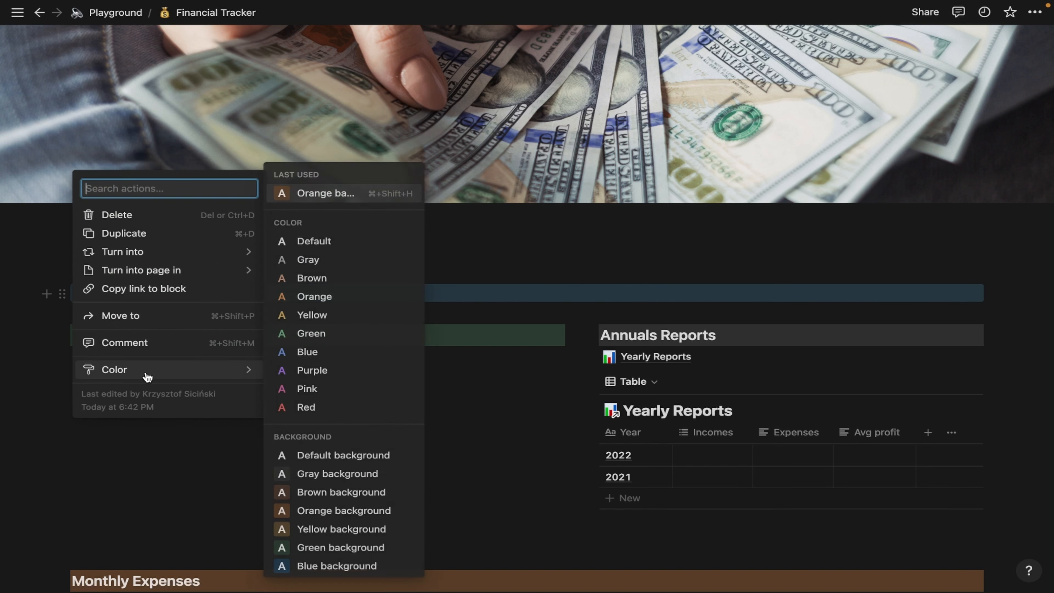
pyautogui.click(366, 474)
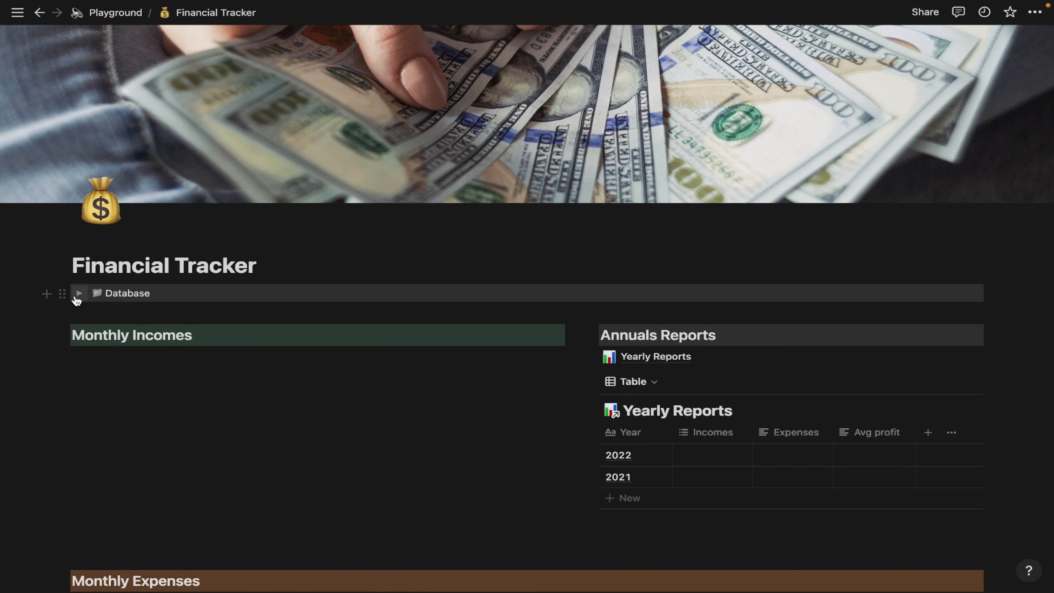
# - Move the original Yearly Reports database page from under Annuals Reports into the Database toggle, and collapse the toggle
pyautogui.click(78, 293)
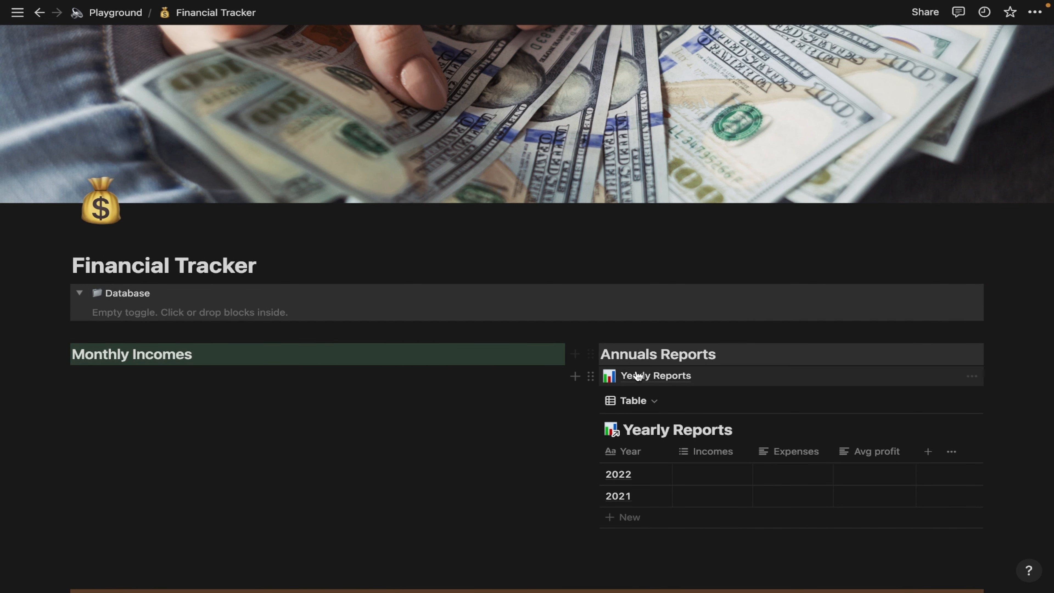
pyautogui.moveTo(585, 376); pyautogui.dragTo(121, 318)
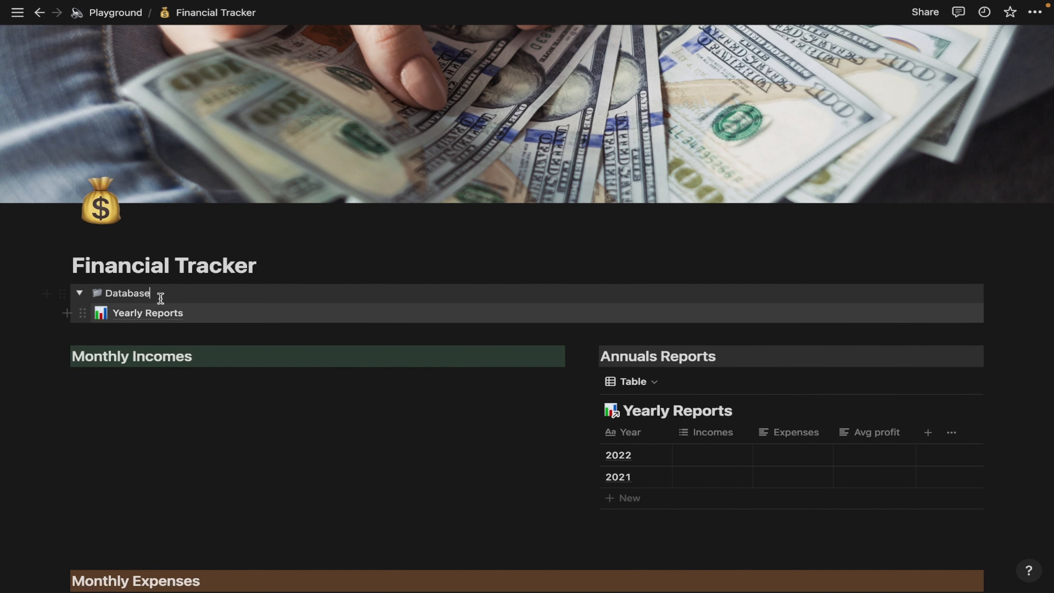
pyautogui.click(80, 294)
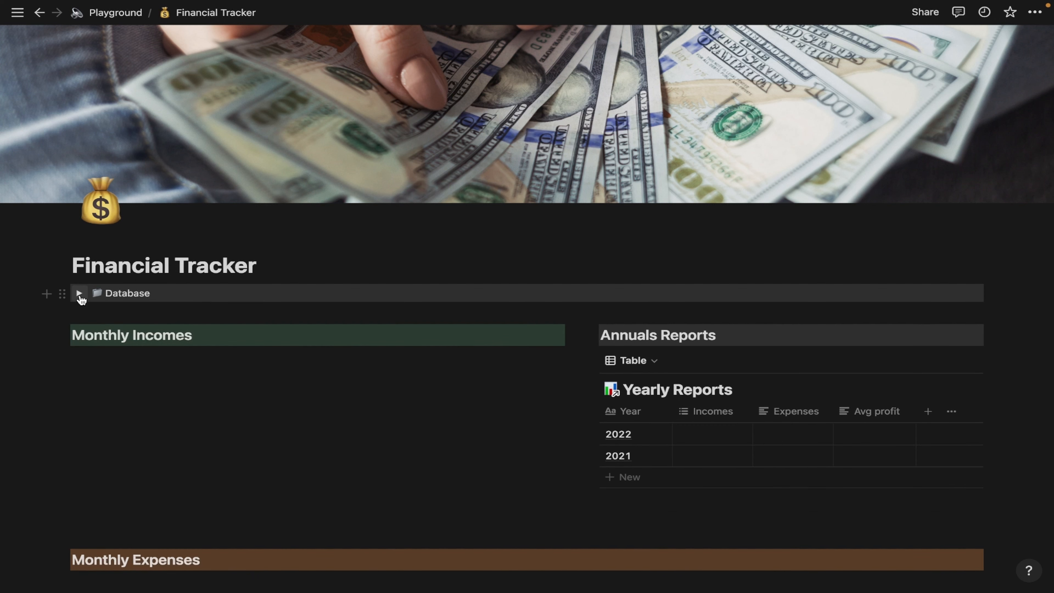
# - Append "(not remove this elements)" to the Database toggle's title
pyautogui.click(183, 284)
pyautogui.write('(')
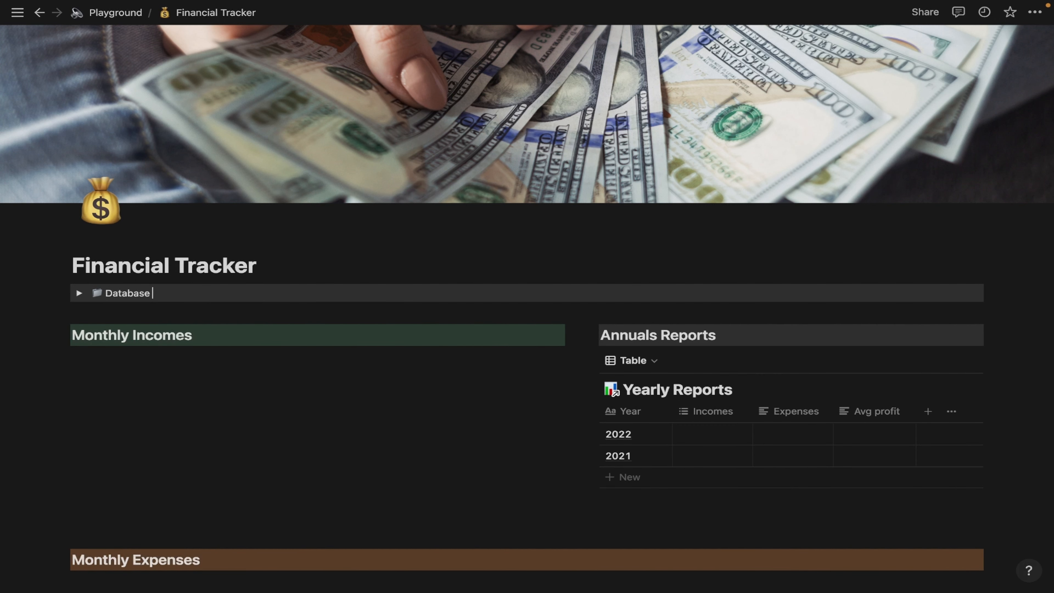
pyautogui.write('not re ')
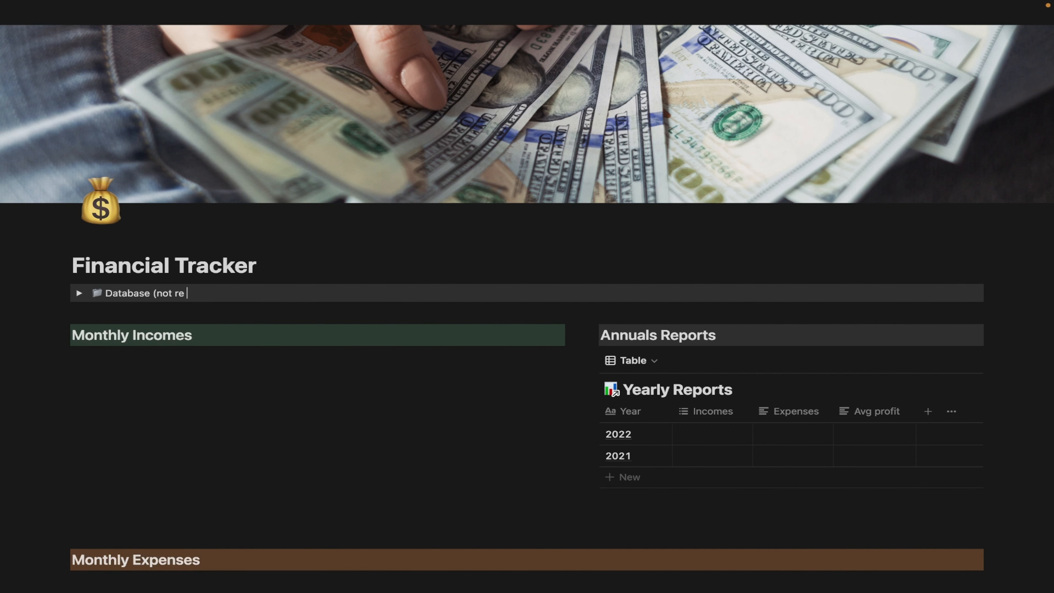
pyautogui.write('emove this elements')
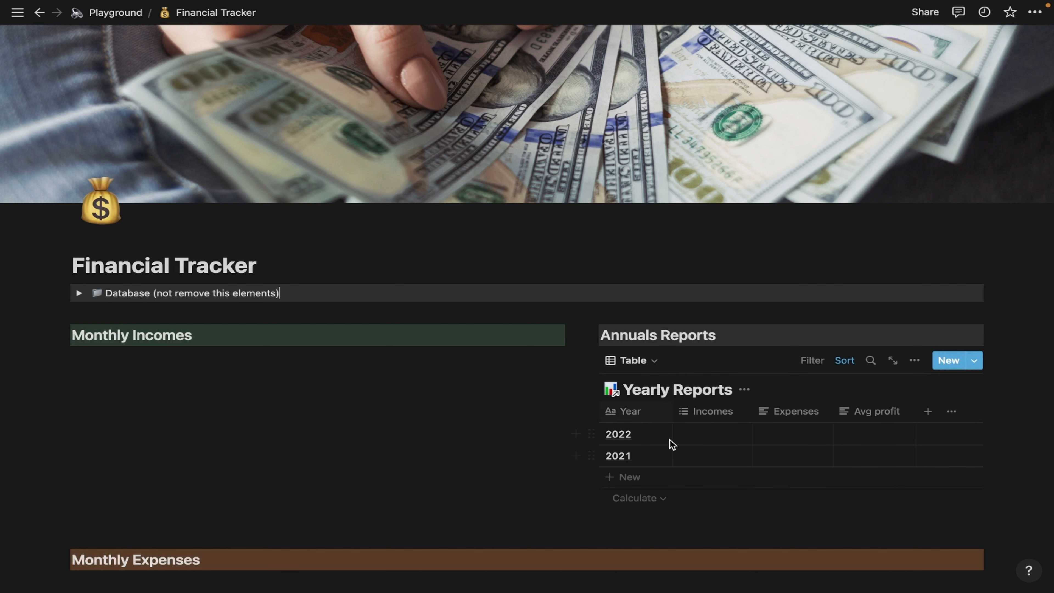
# - Create a full-page database under the Monthly Incomes heading and title it Incomes
pyautogui.scroll(-2, 698, 445)
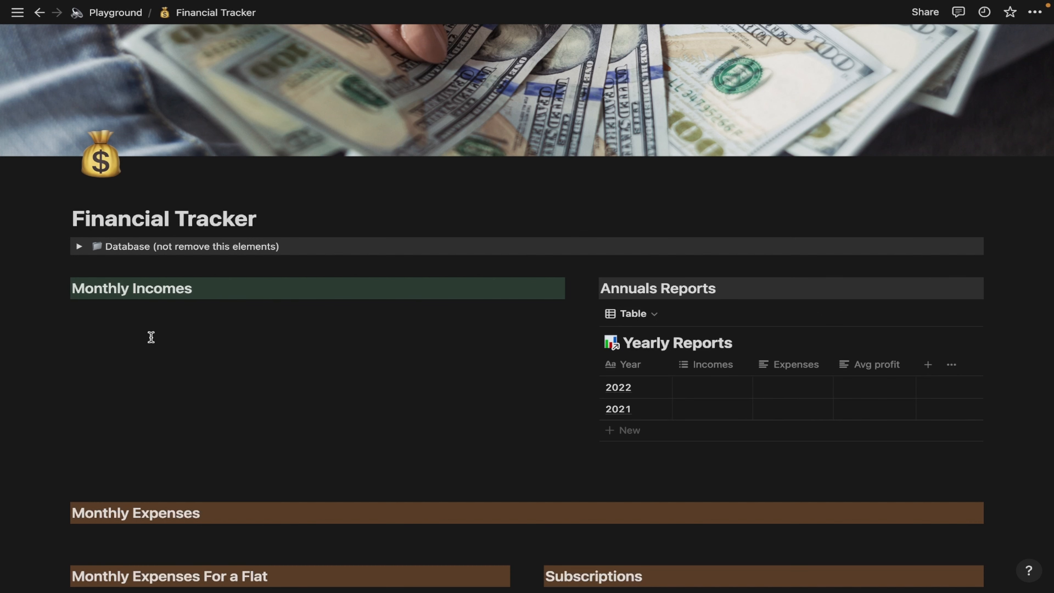
pyautogui.click(135, 312)
pyautogui.write('/data')
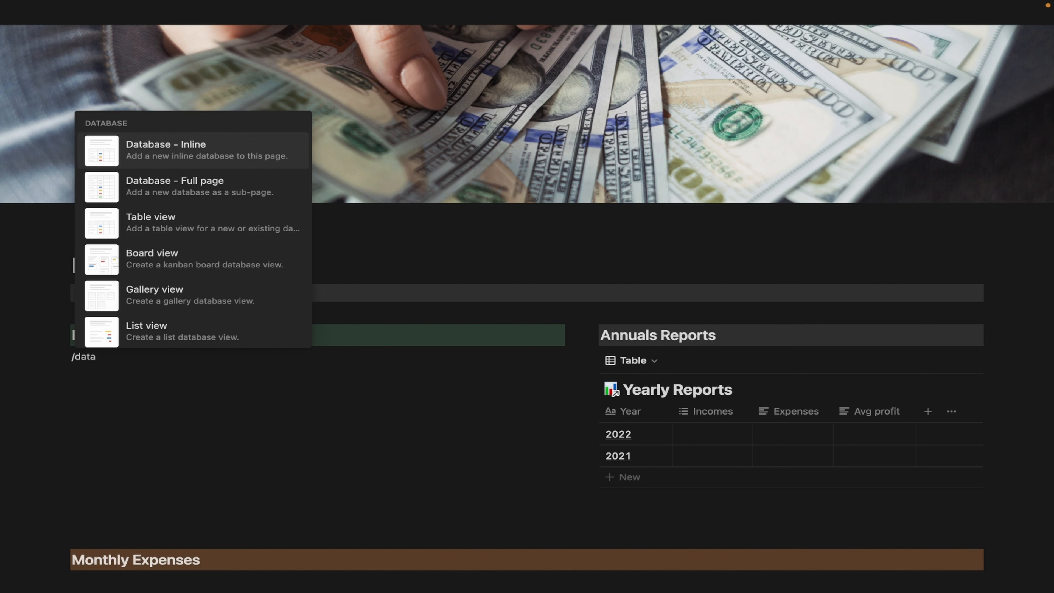
pyautogui.click(183, 185)
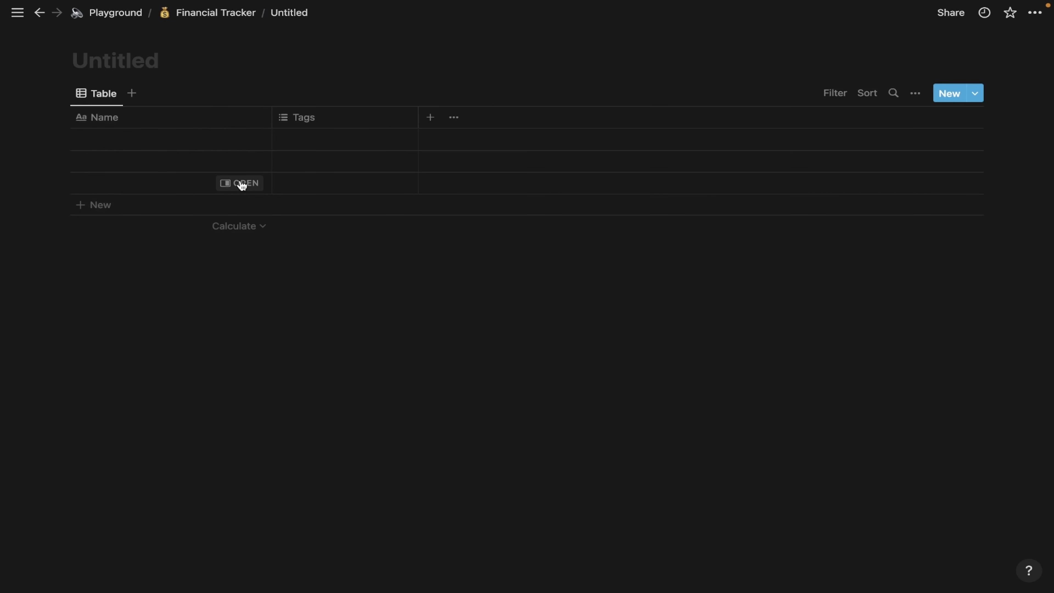
pyautogui.write('Incomes')
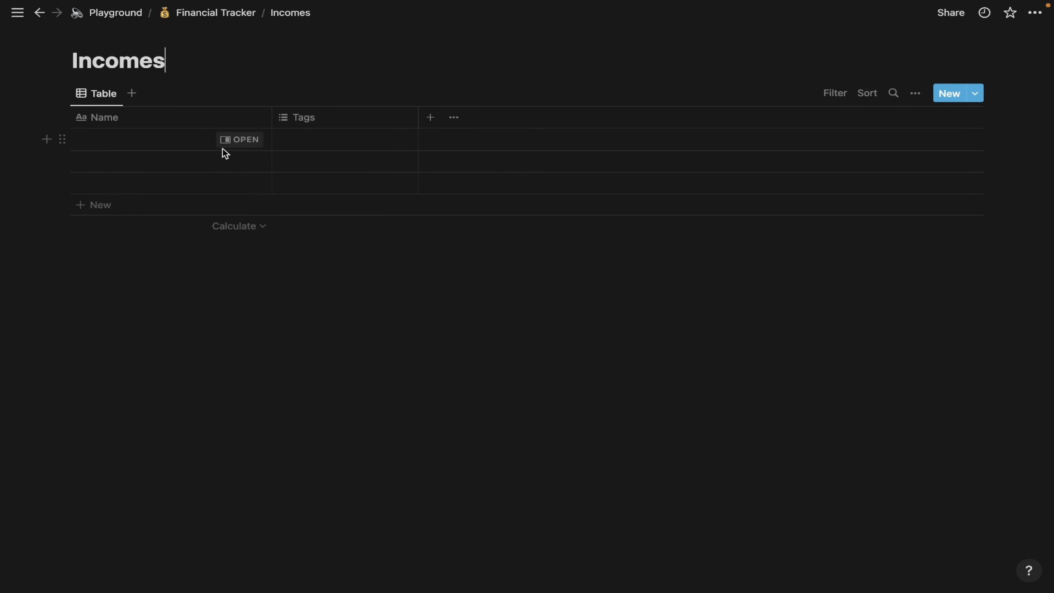
# - Add the rising chart emoji as the icon of the Incomes database
pyautogui.click(112, 39)
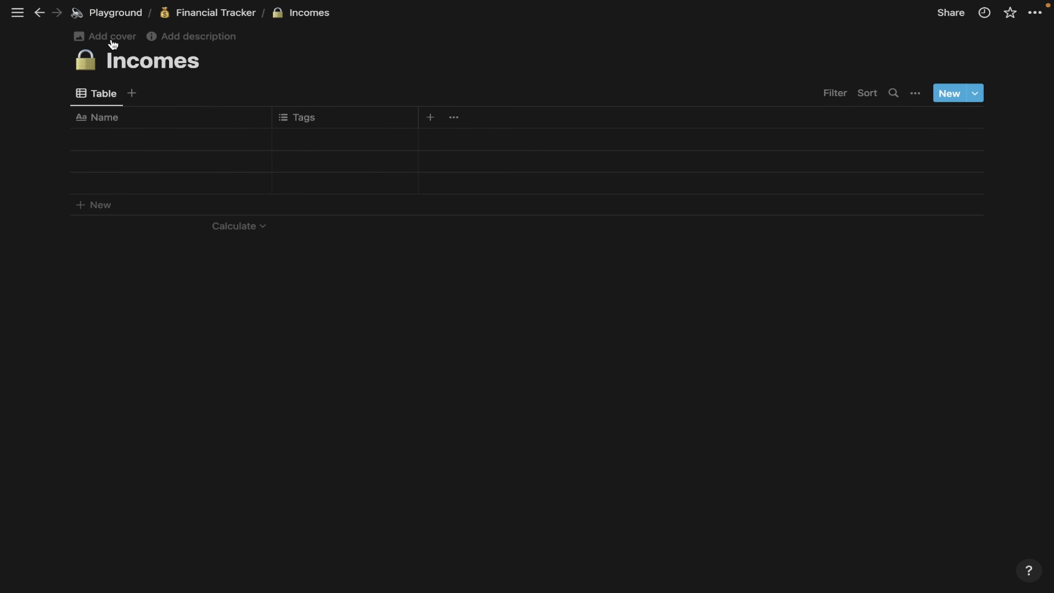
pyautogui.click(85, 60)
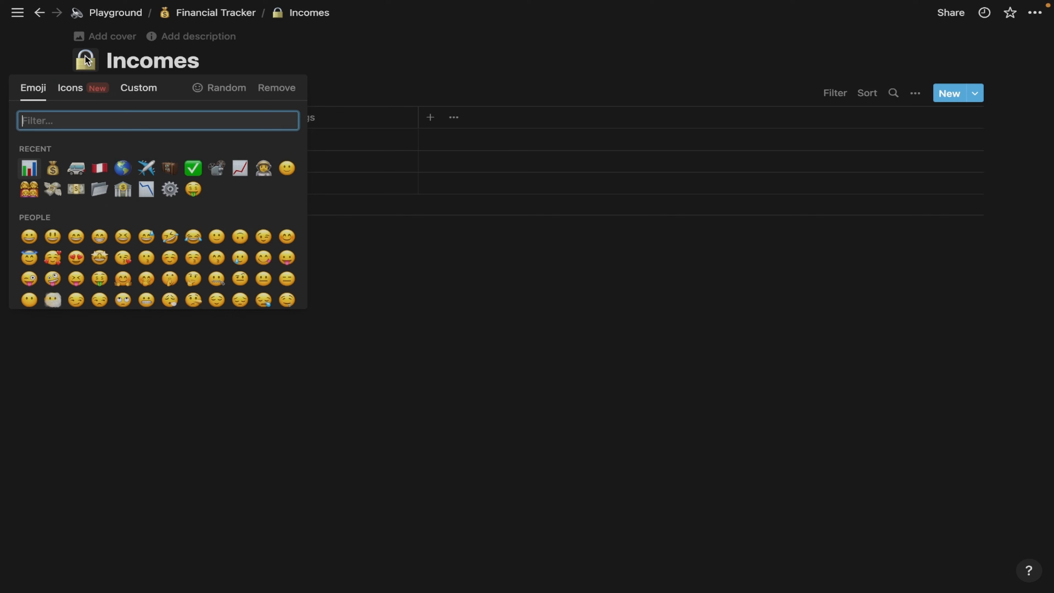
pyautogui.click(245, 172)
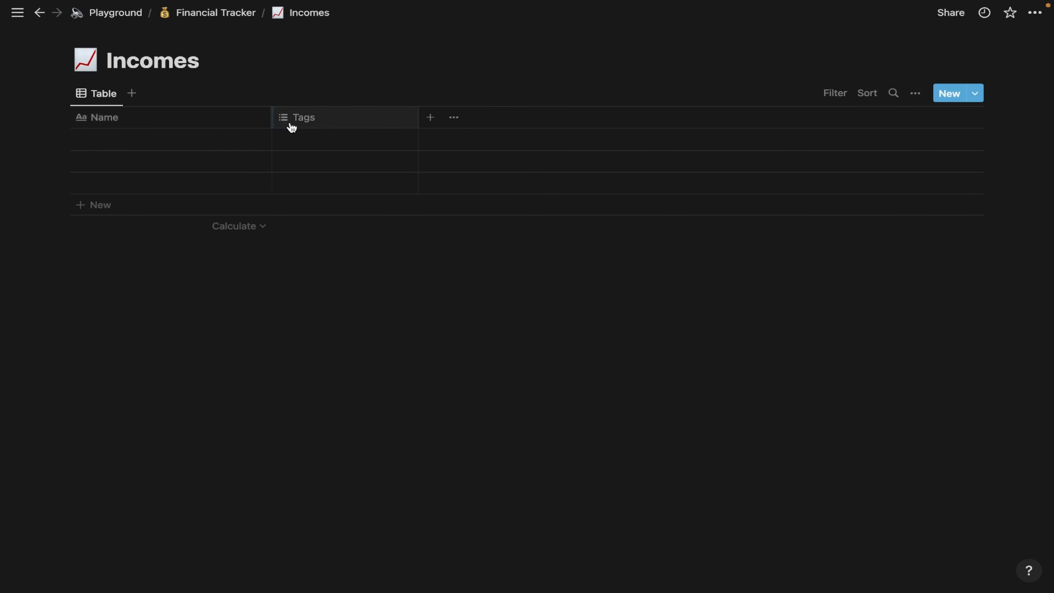
# - Narrow the Name column slightly, rename the Tags property "Total in orginal currency" and change its type to Text
pyautogui.moveTo(272, 117)
pyautogui.mouseDown()
pyautogui.moveTo(235, 117)
pyautogui.moveTo(252, 122)
pyautogui.mouseUp()
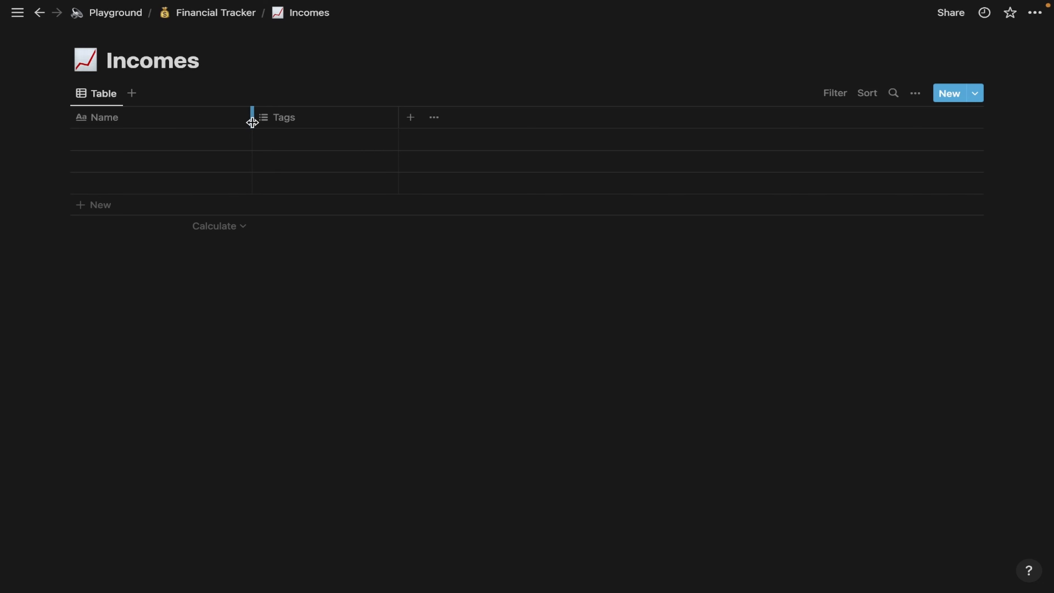
pyautogui.click(316, 118)
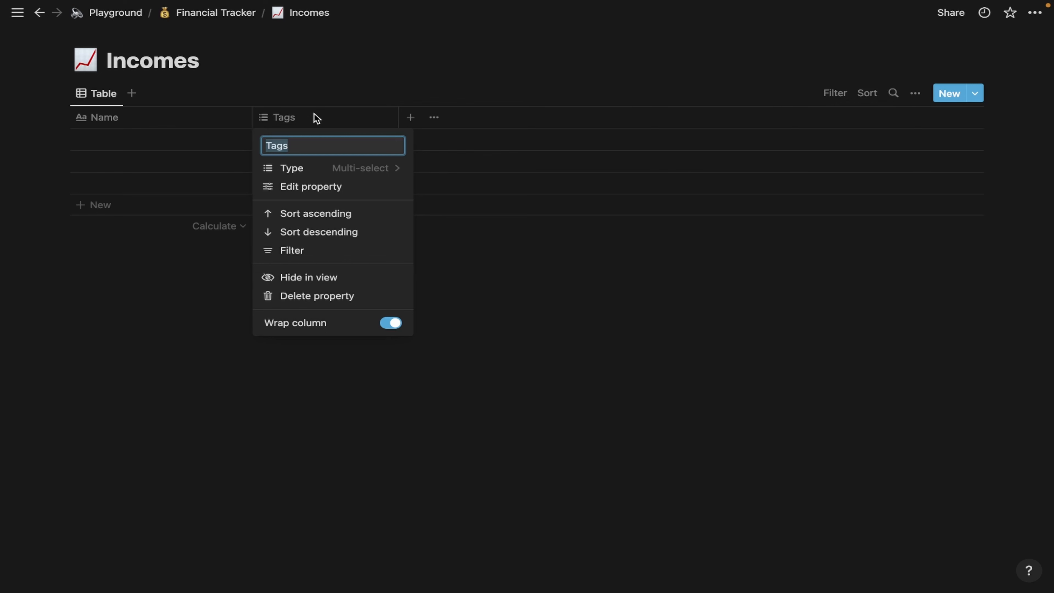
pyautogui.write('Total in orginal cur')
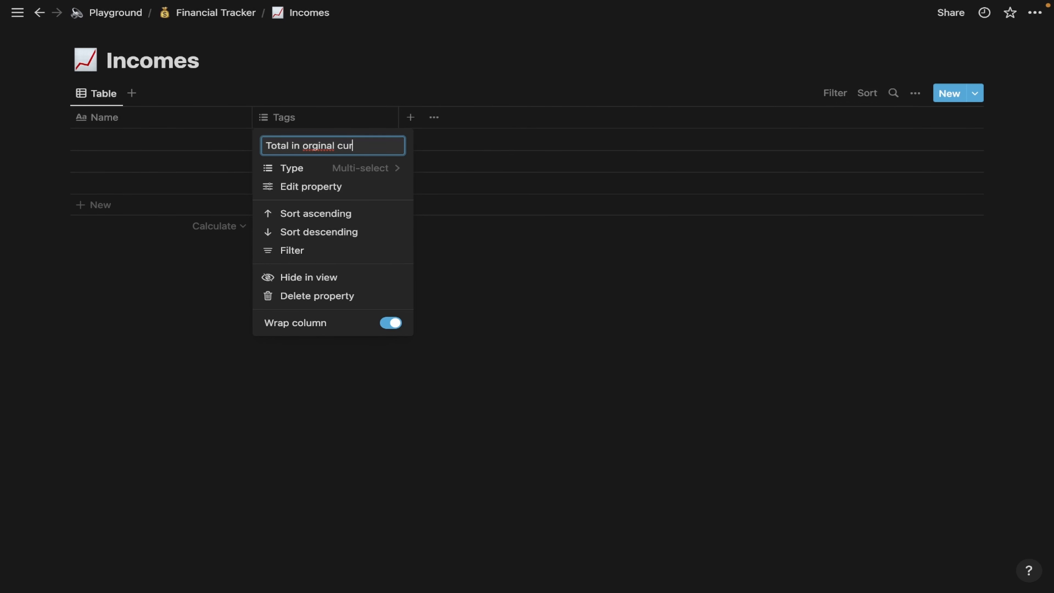
pyautogui.write('rency')
pyautogui.click(358, 166)
pyautogui.click(290, 231)
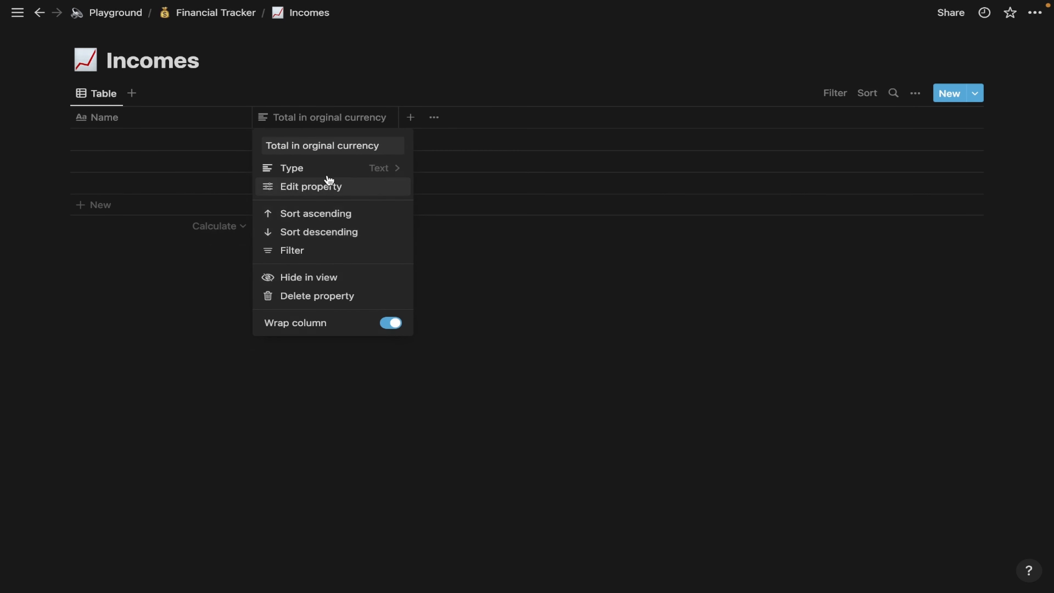
pyautogui.click(327, 146)
pyautogui.click(395, 118)
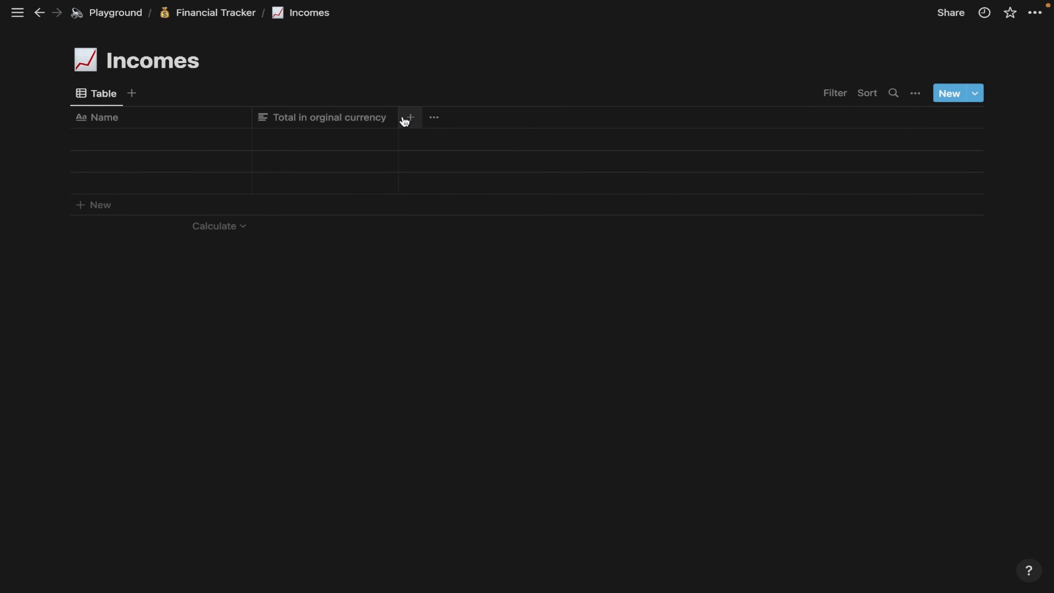
# - Add a property named Amount to the Incomes database and set its type to Number
pyautogui.click(409, 118)
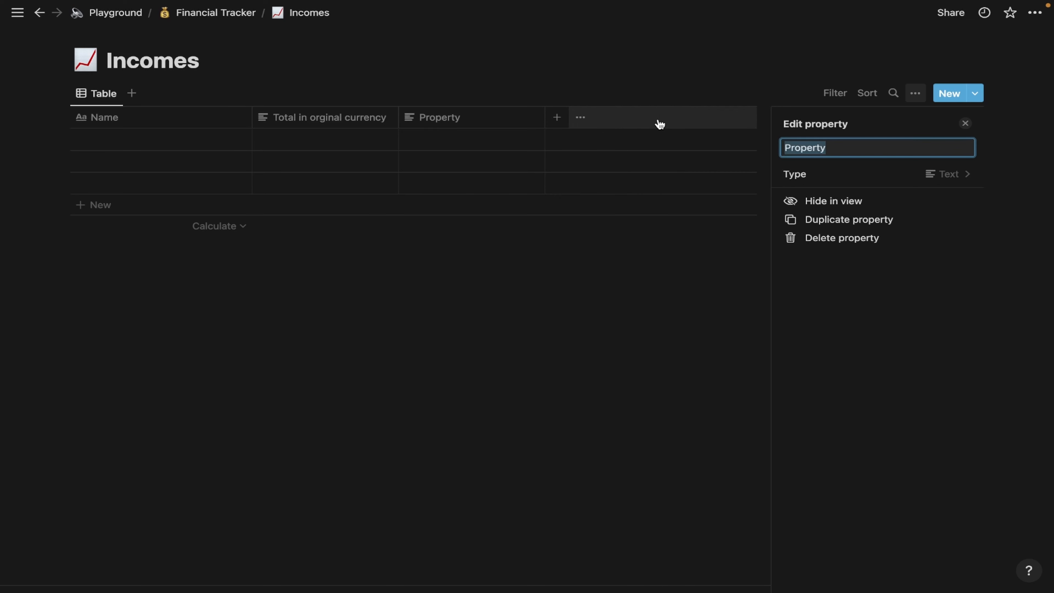
pyautogui.write('Amount')
pyautogui.click(954, 173)
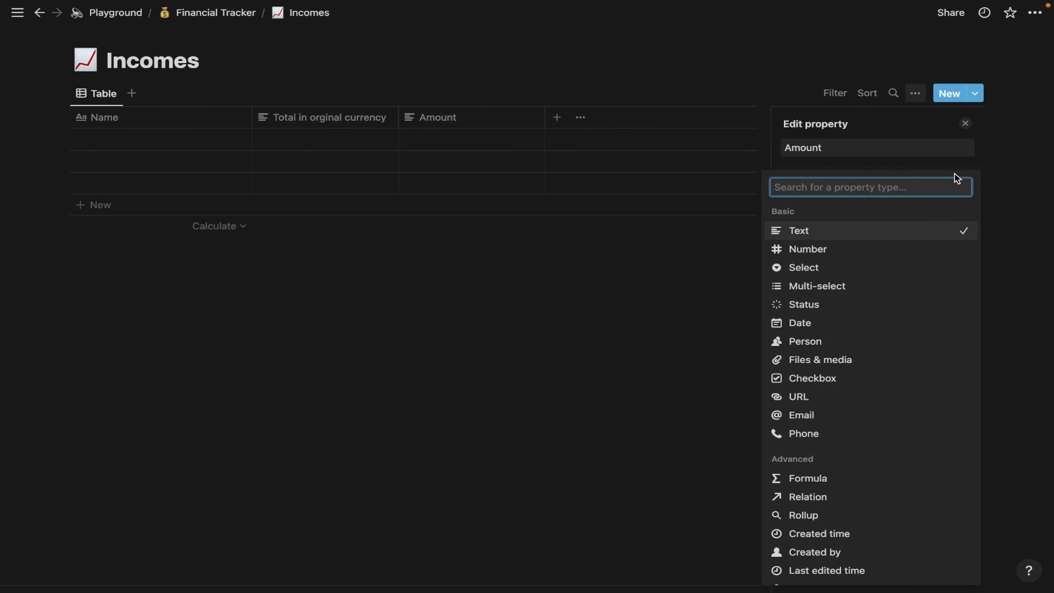
pyautogui.click(838, 250)
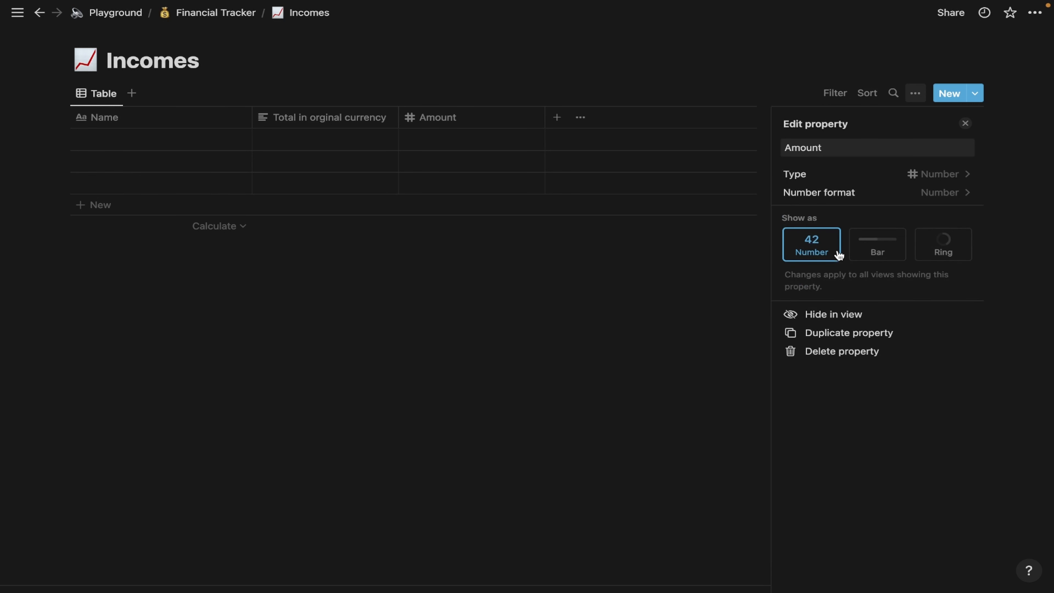
# - Set the Amount property's number format to Złoty and close its settings
pyautogui.click(947, 192)
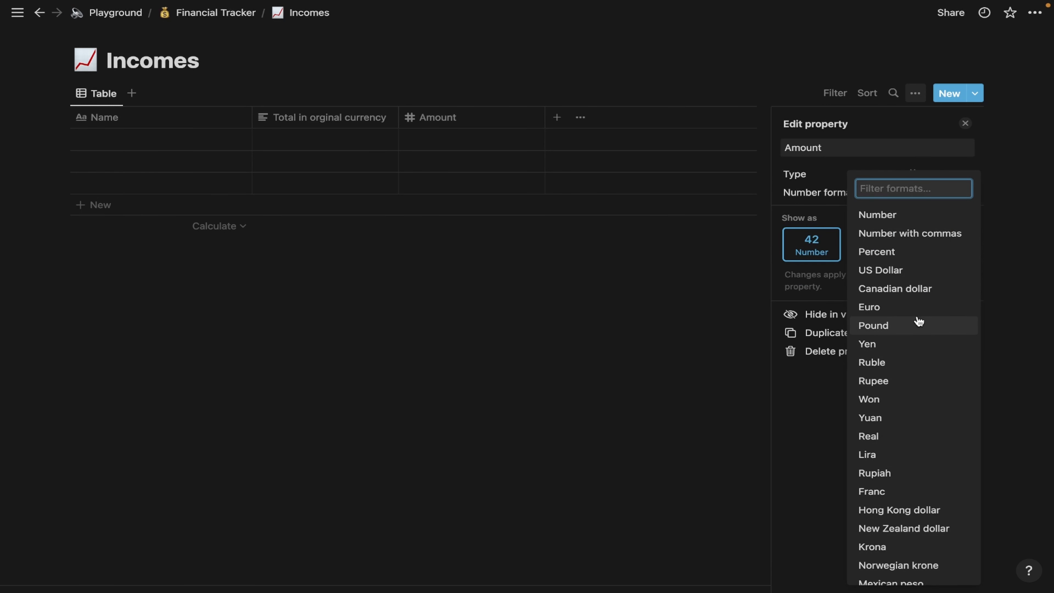
pyautogui.write('pol')
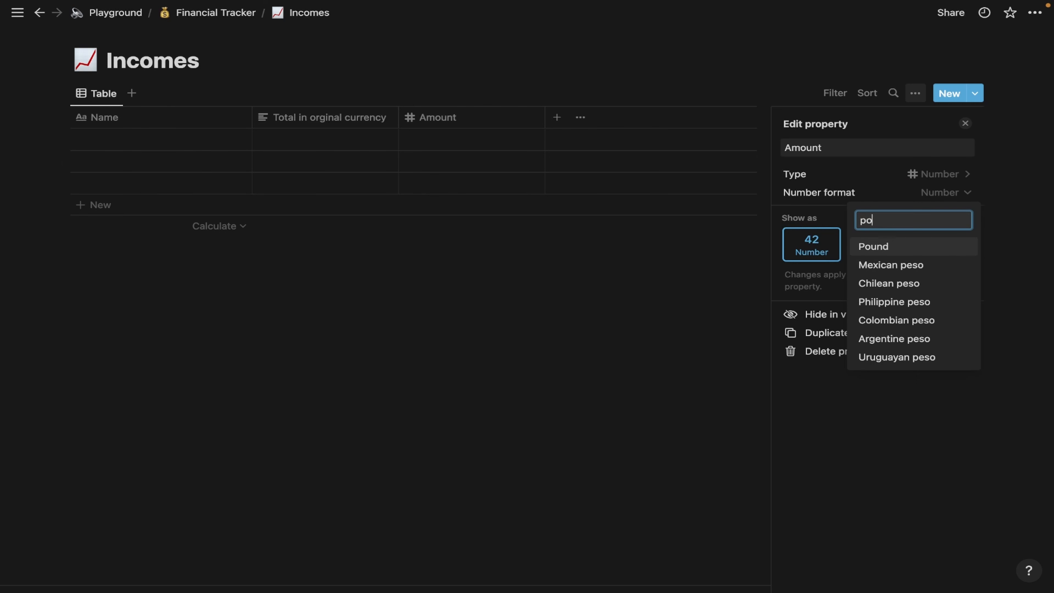
pyautogui.press('BackSpace')
pyautogui.press('BackSpace')
pyautogui.press('BackSpace')
pyautogui.write('z')
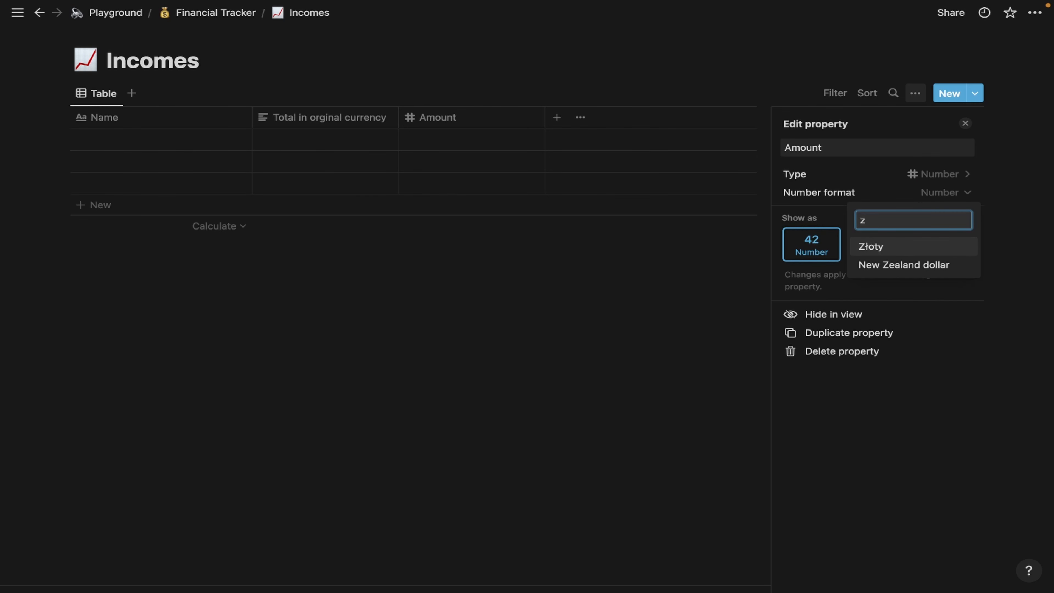
pyautogui.click(913, 245)
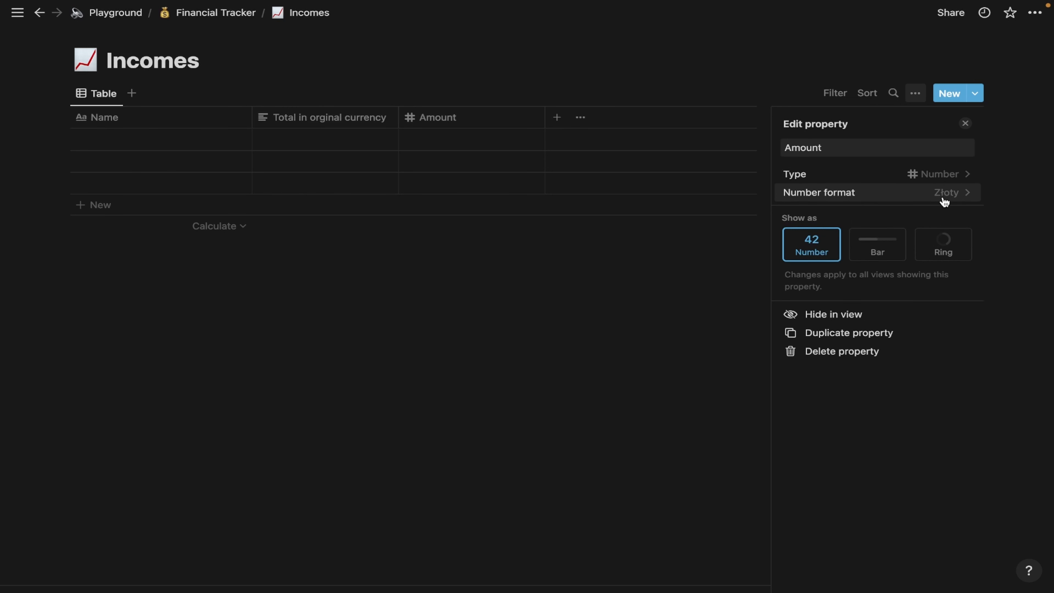
pyautogui.click(700, 295)
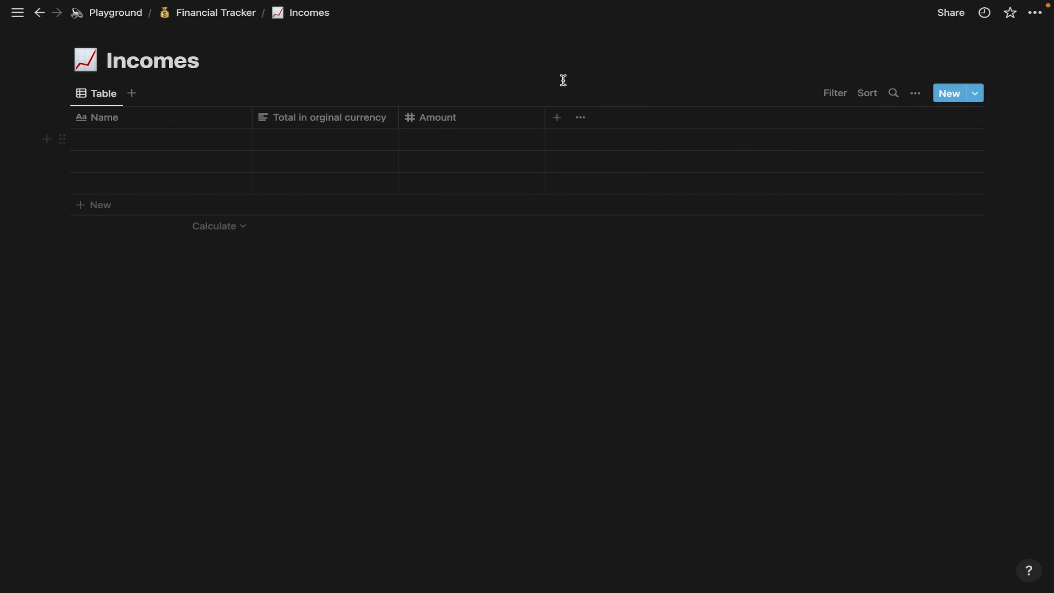
# - Add a property named Category to the Incomes database with the Select type
pyautogui.click(557, 118)
pyautogui.write('Ca')
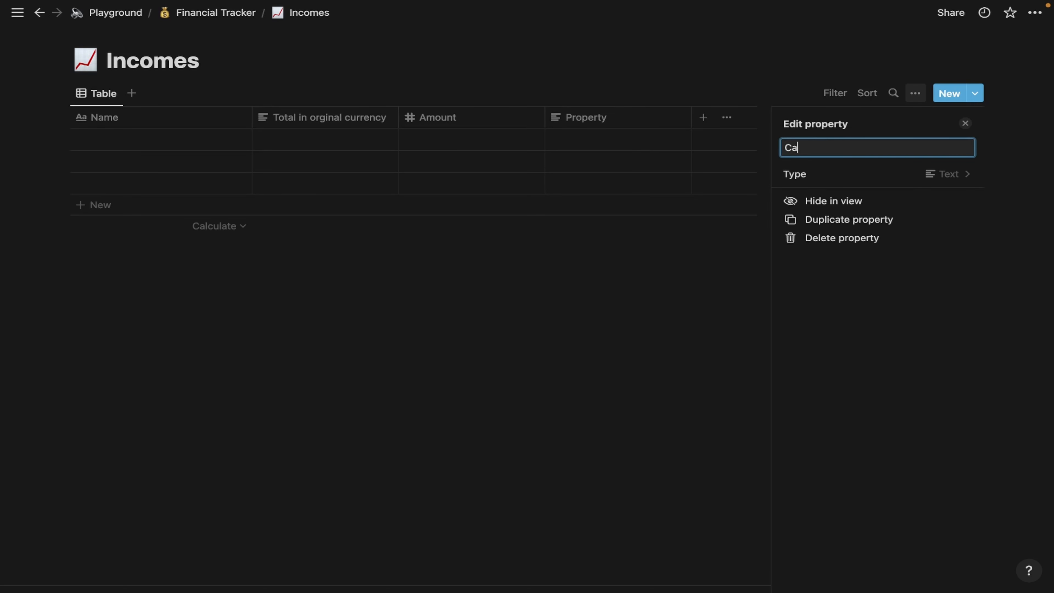
pyautogui.write('tegory')
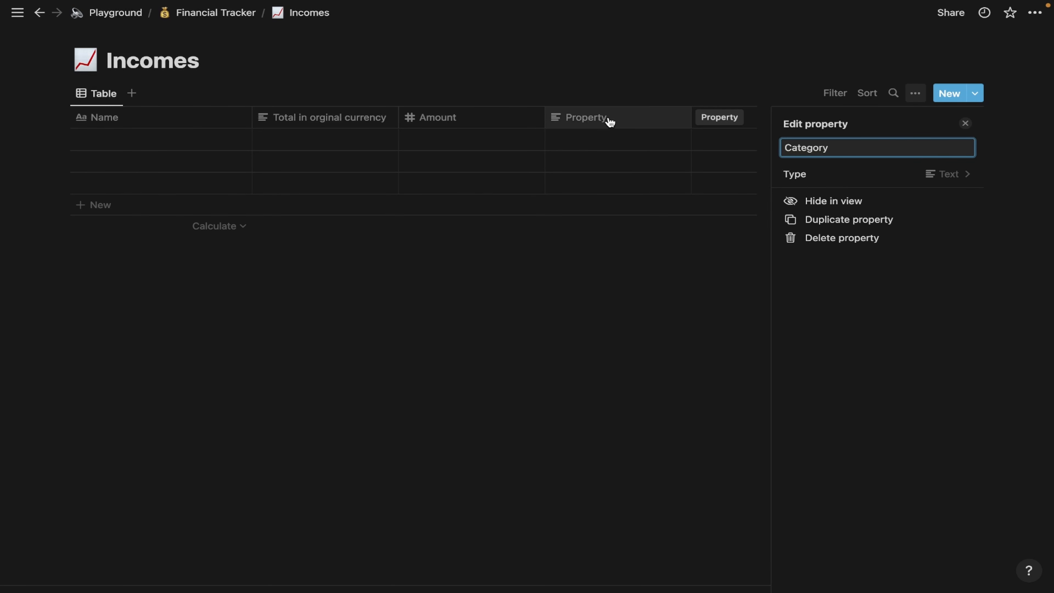
pyautogui.click(942, 173)
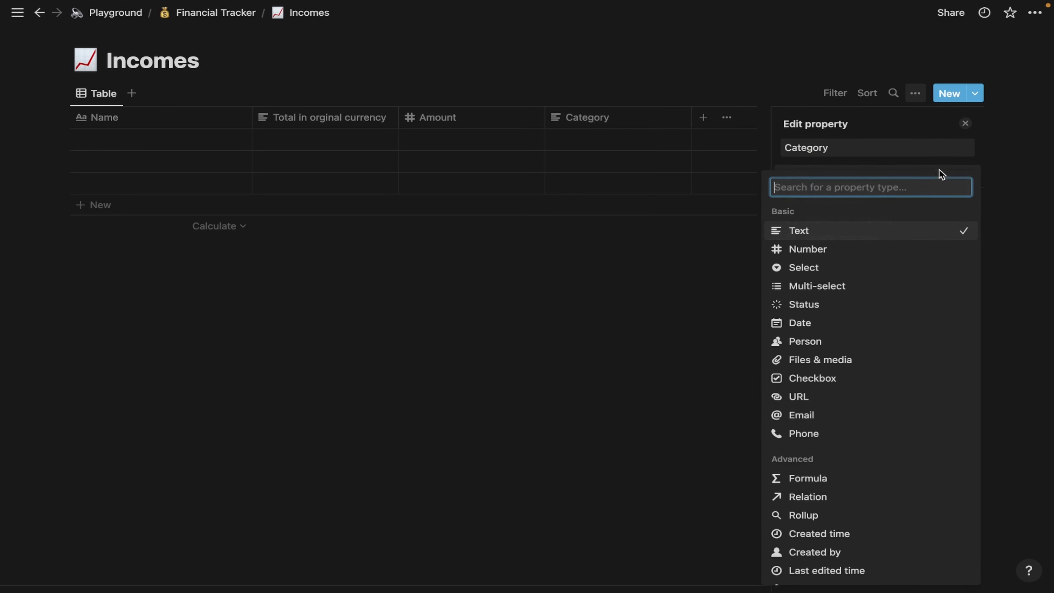
pyautogui.click(846, 268)
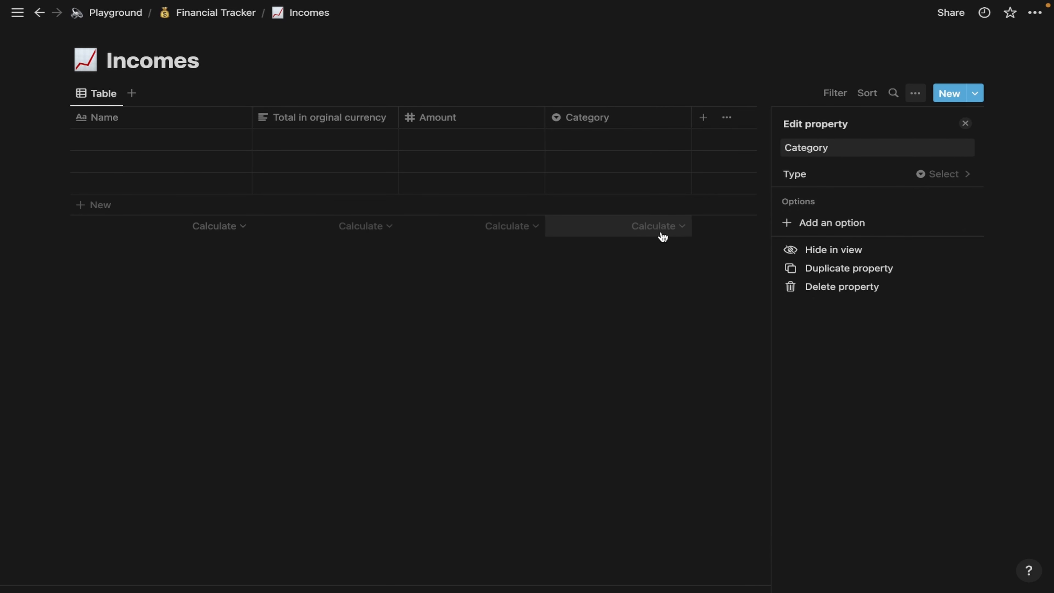
pyautogui.click(672, 317)
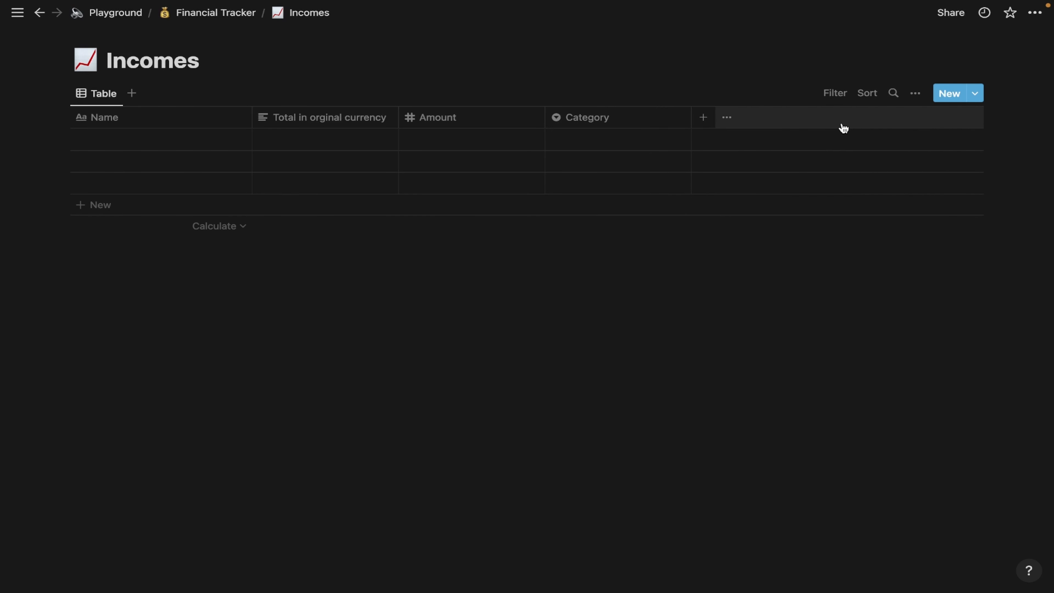
# - Add a property named Date to the Incomes database with the Date type
pyautogui.click(703, 120)
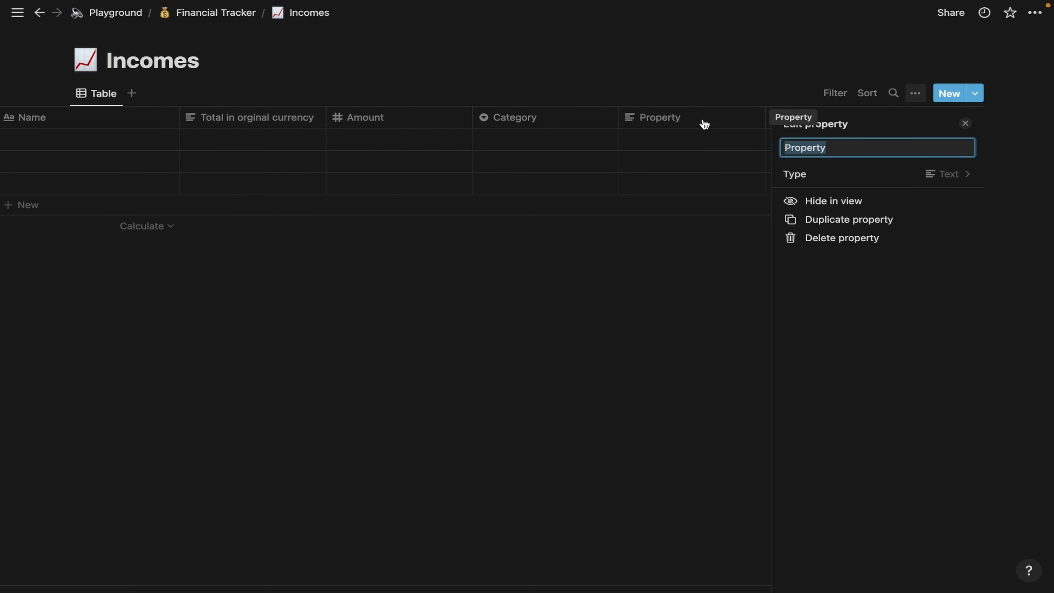
pyautogui.write('Date')
pyautogui.click(950, 174)
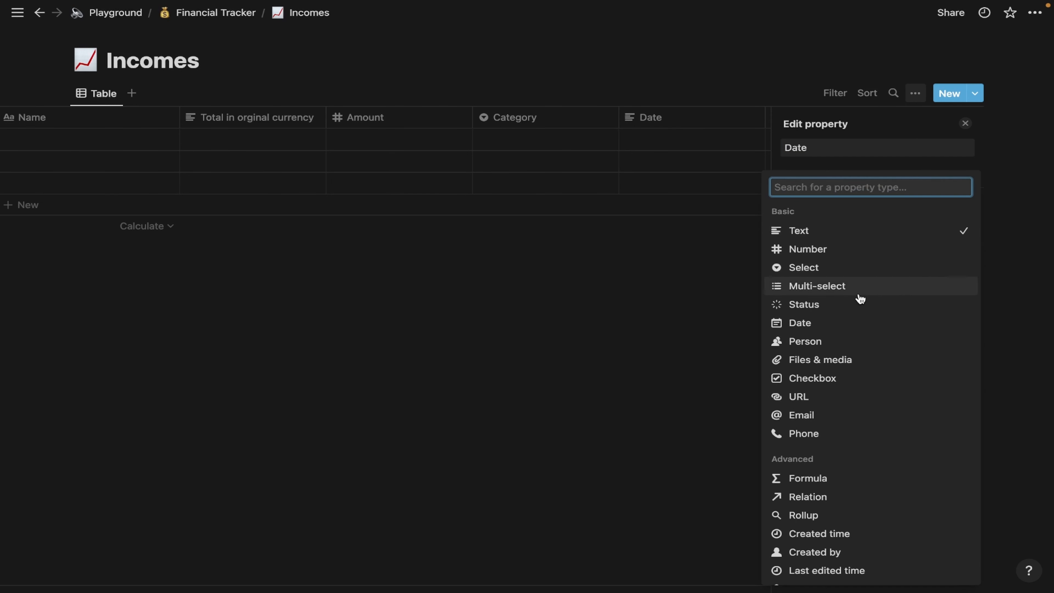
pyautogui.click(810, 328)
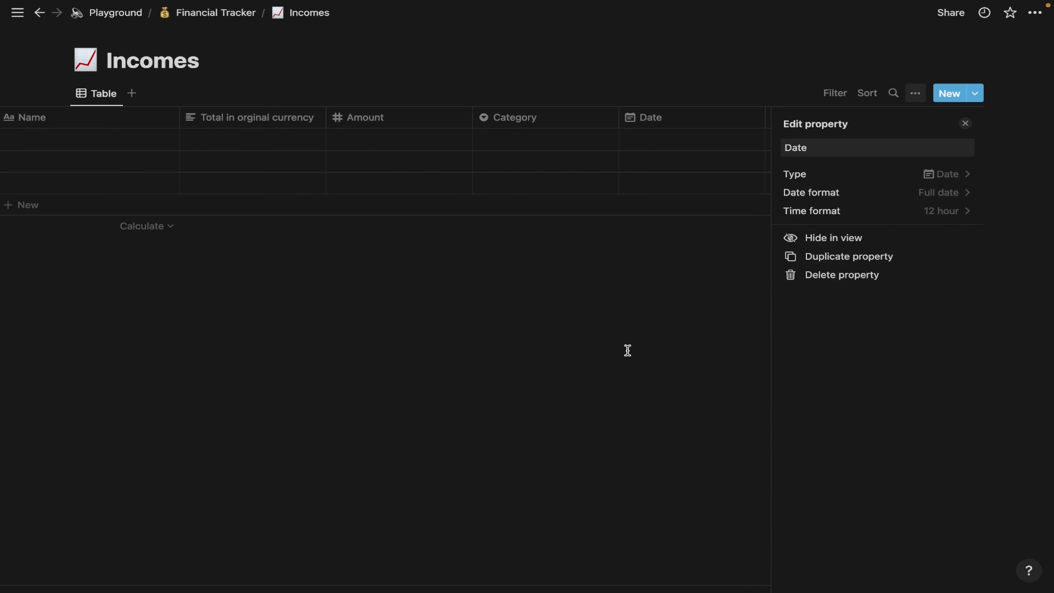
pyautogui.click(625, 318)
# - Add a property named Month to the Incomes database with the Select type
pyautogui.click(850, 113)
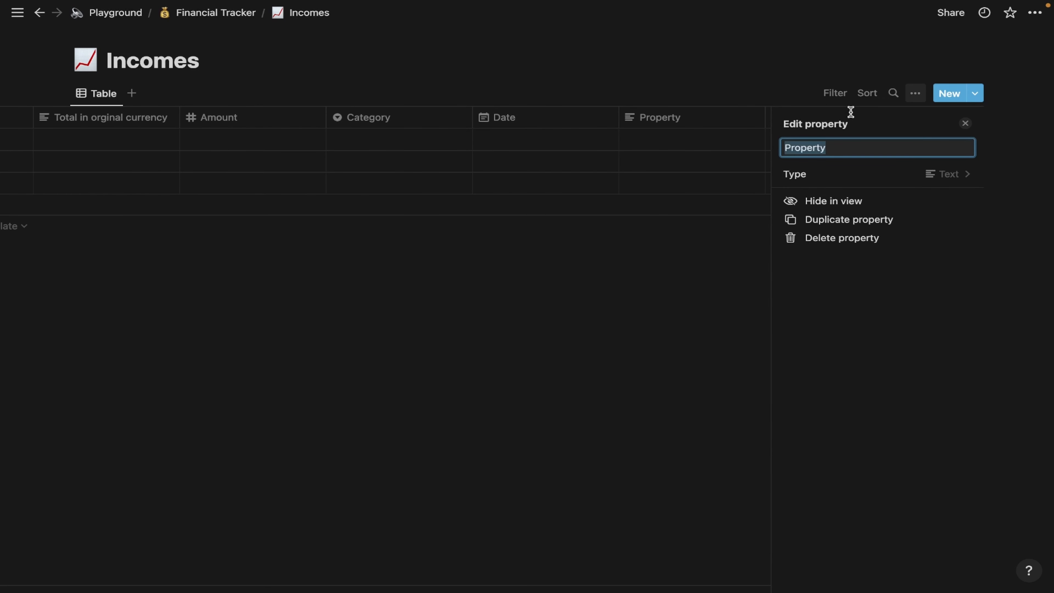
pyautogui.write('Month')
pyautogui.click(962, 177)
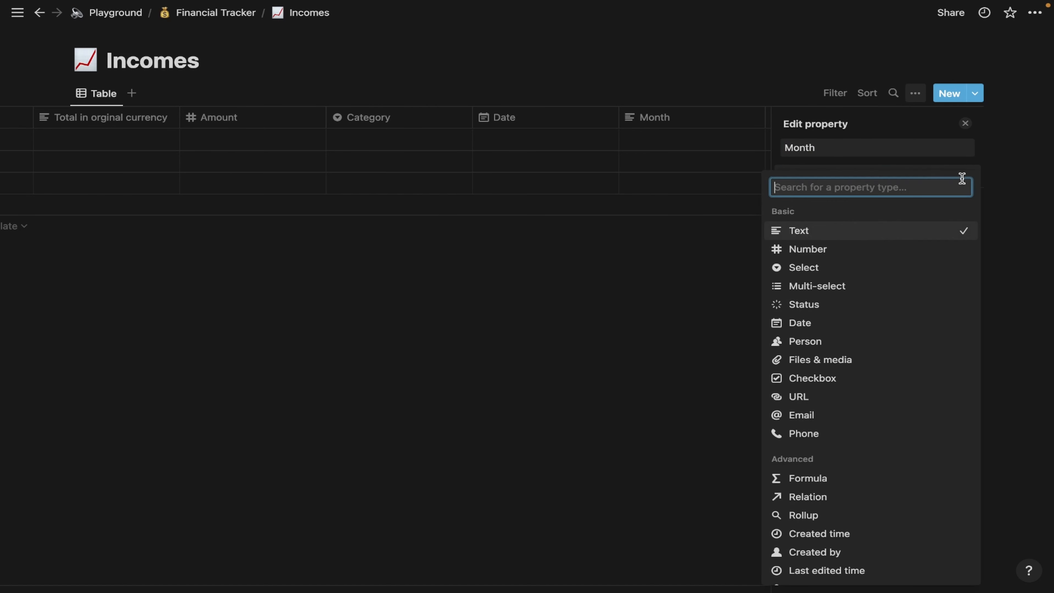
pyautogui.click(835, 268)
pyautogui.click(633, 320)
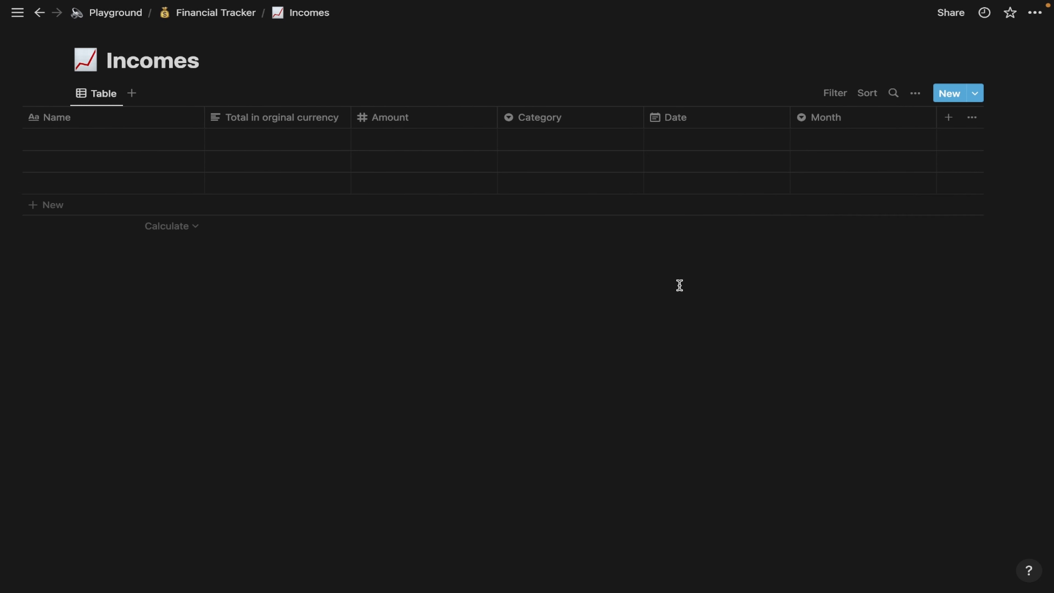
# - Return to the Financial Tracker page and move the Incomes database into the Database toggle below Yearly Reports
pyautogui.hscroll(-1, 947, 116)
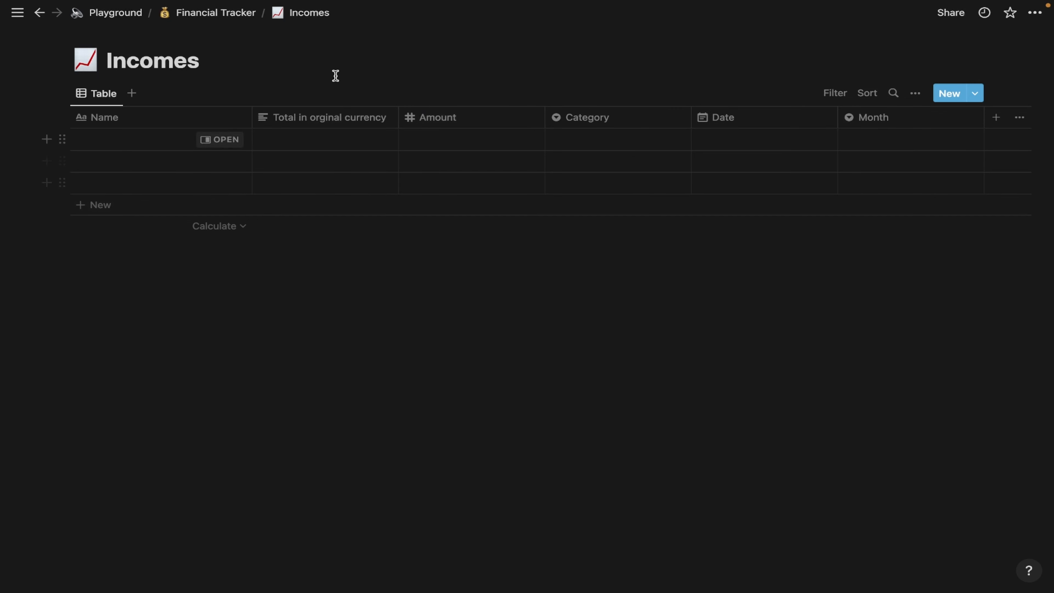
pyautogui.click(201, 17)
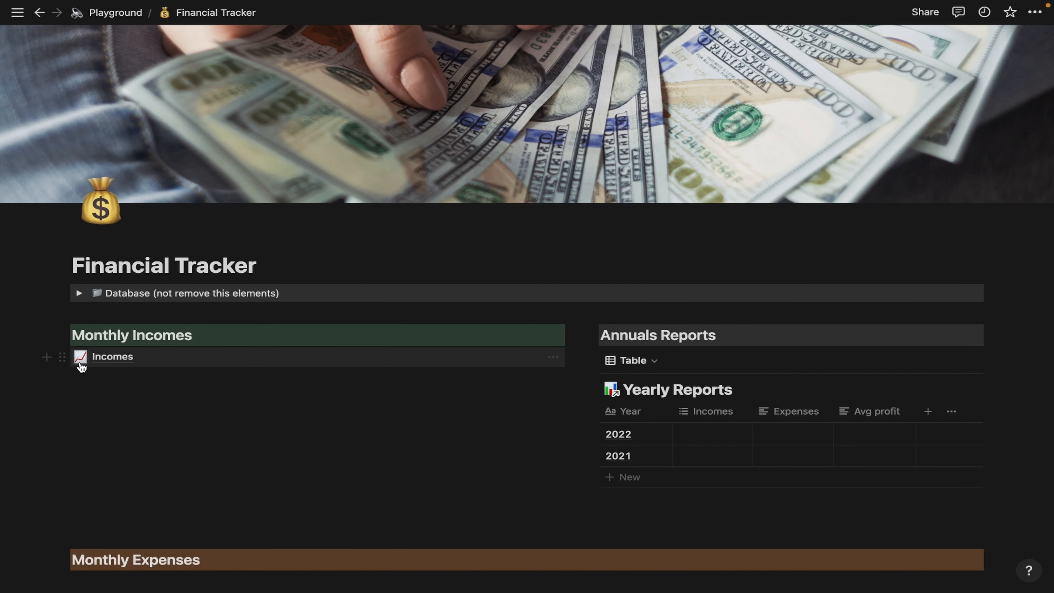
pyautogui.click(78, 293)
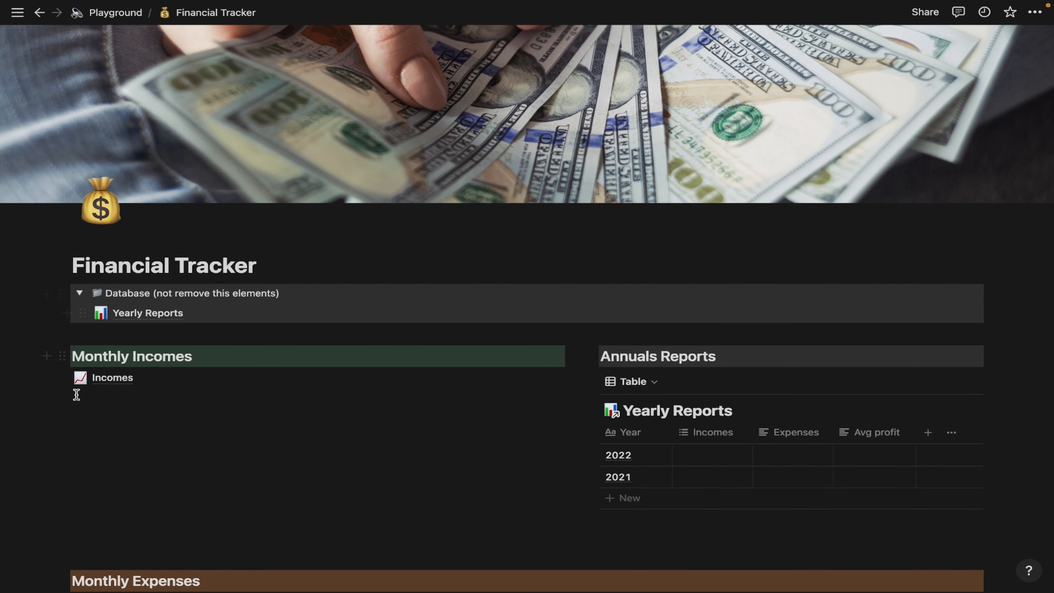
pyautogui.moveTo(79, 378); pyautogui.dragTo(114, 321)
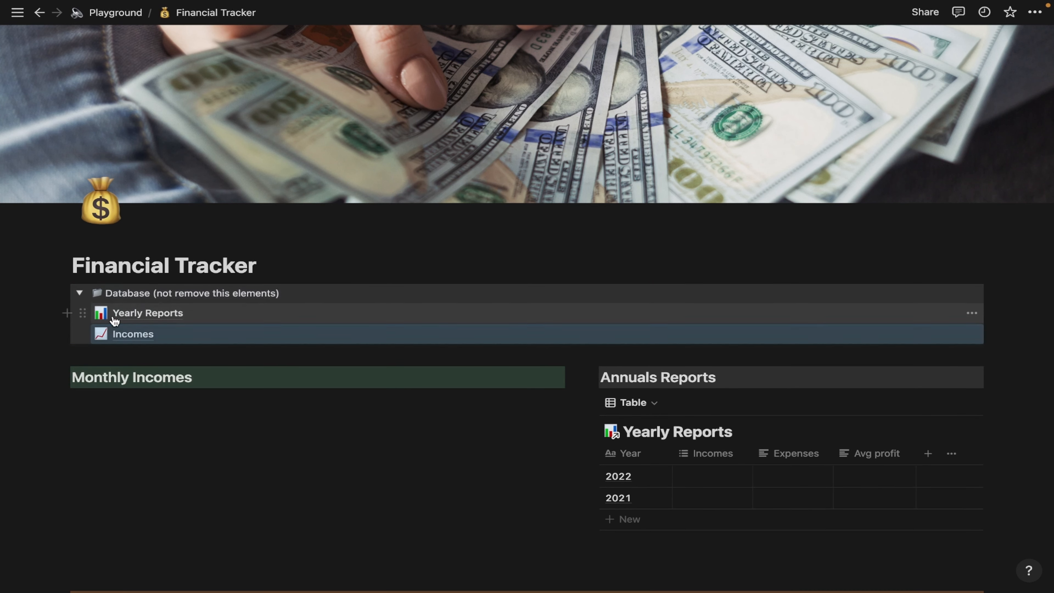
# - Insert a linked view of the Incomes database under the Monthly Incomes heading, using its existing Table view
pyautogui.click(86, 404)
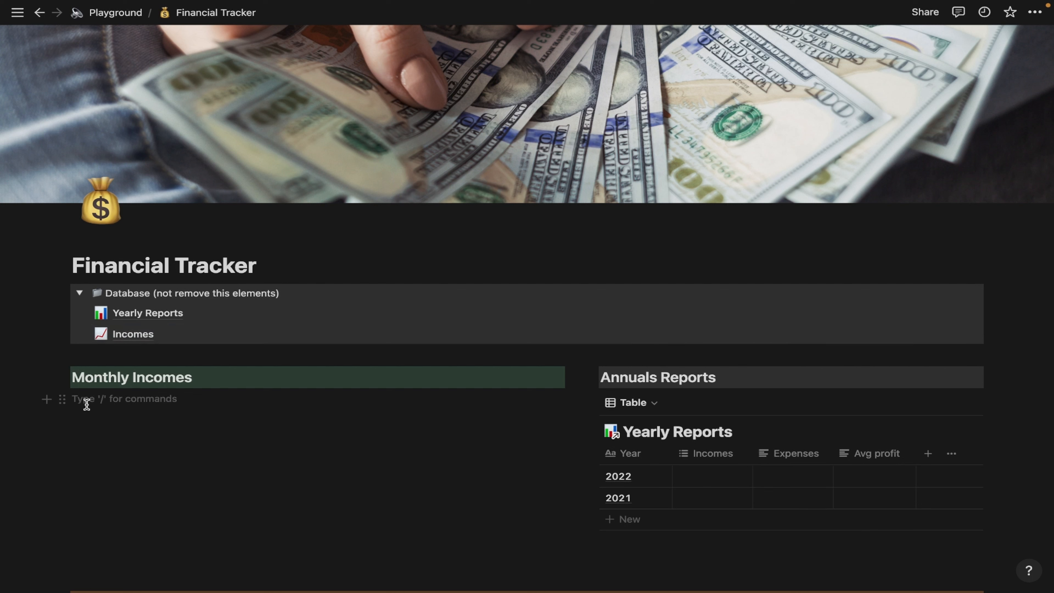
pyautogui.write('/tab')
pyautogui.scroll(-7, 254, 278)
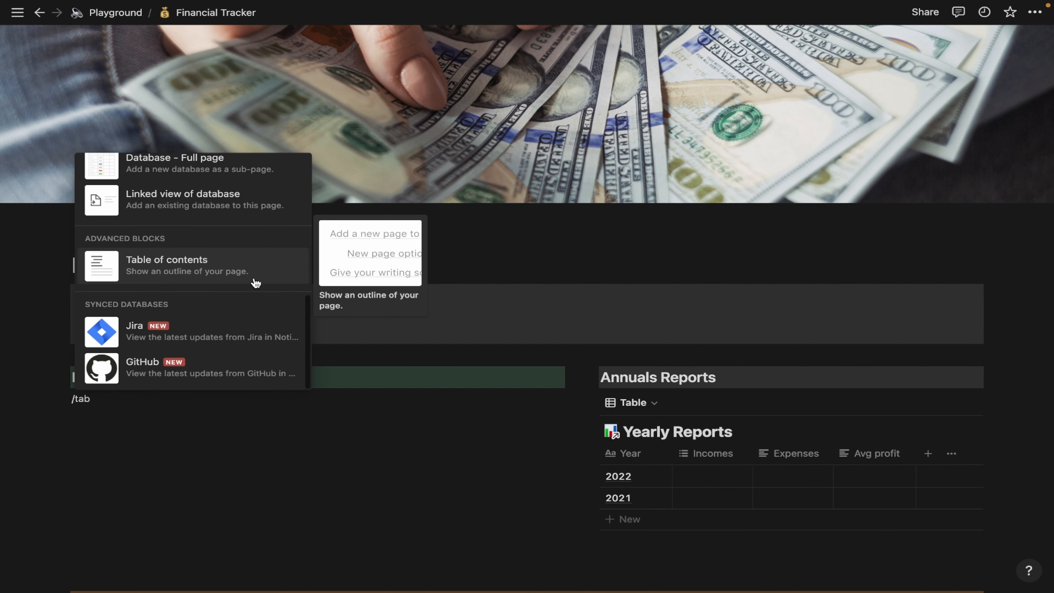
pyautogui.scroll(3, 255, 284)
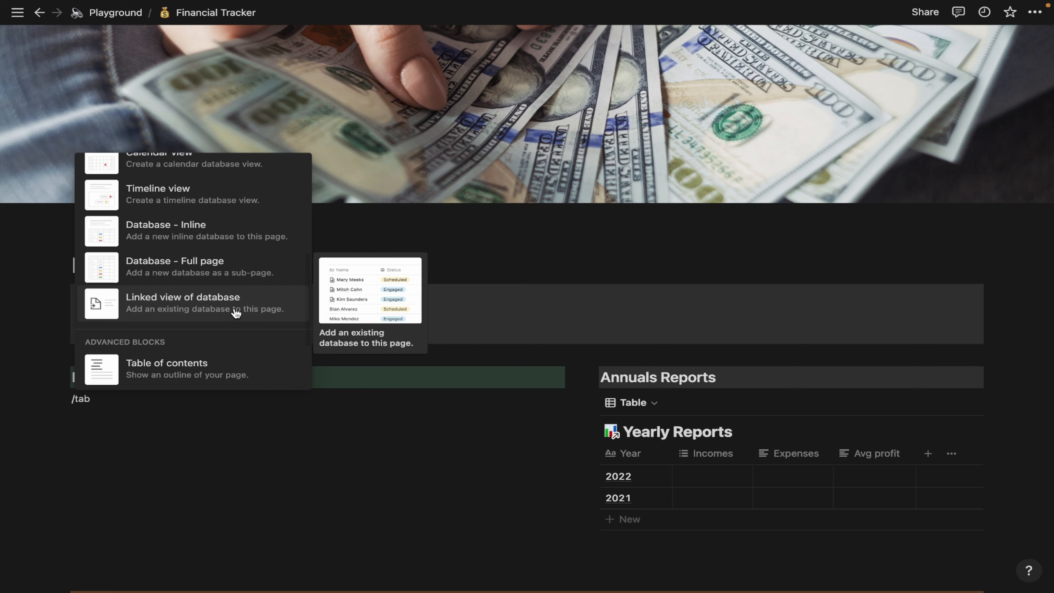
pyautogui.click(235, 307)
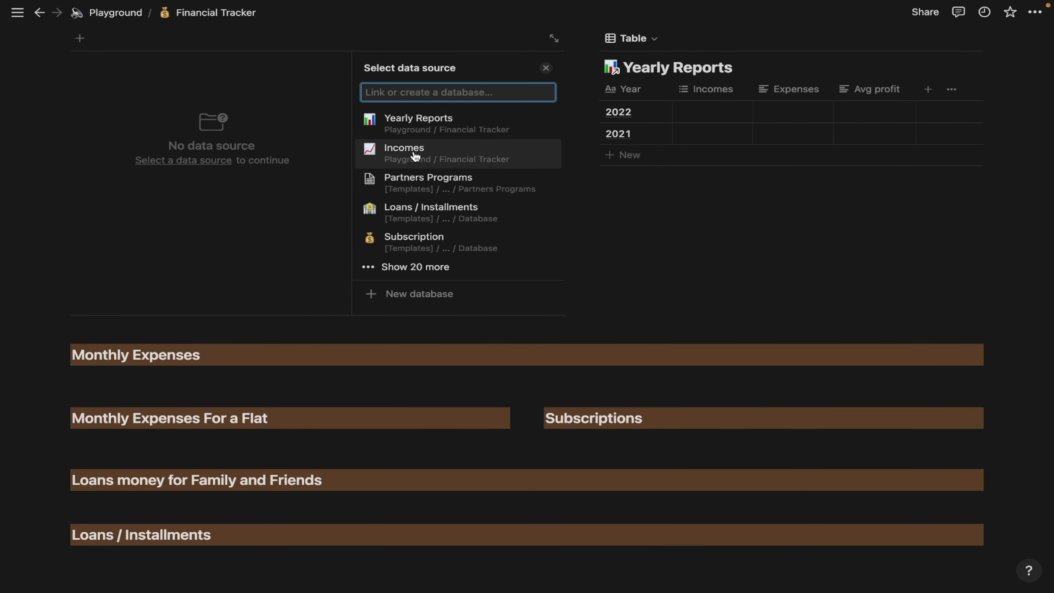
pyautogui.click(415, 156)
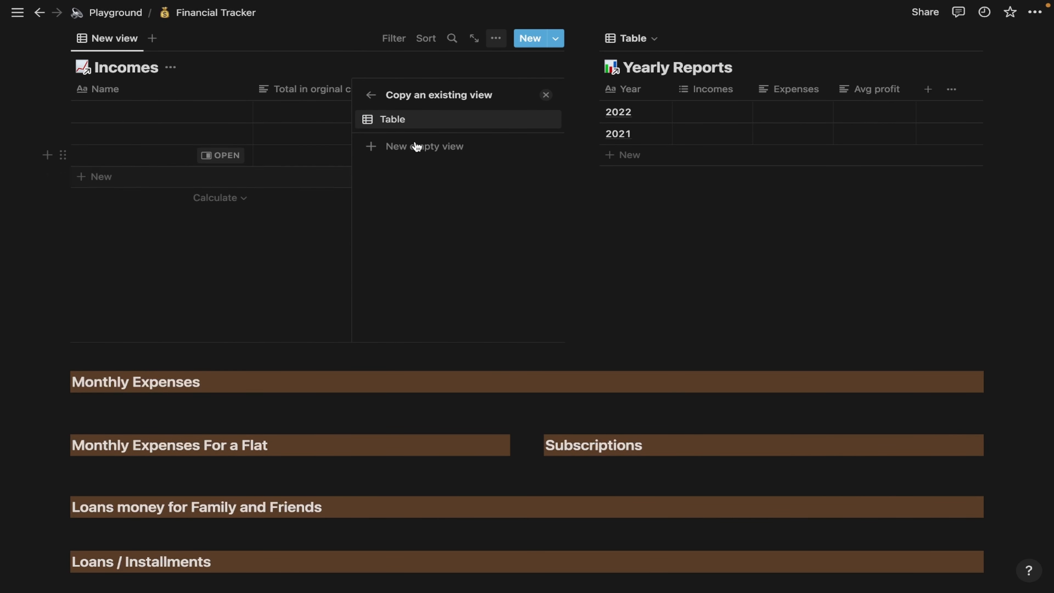
pyautogui.click(546, 95)
pyautogui.scroll(4, 266, 252)
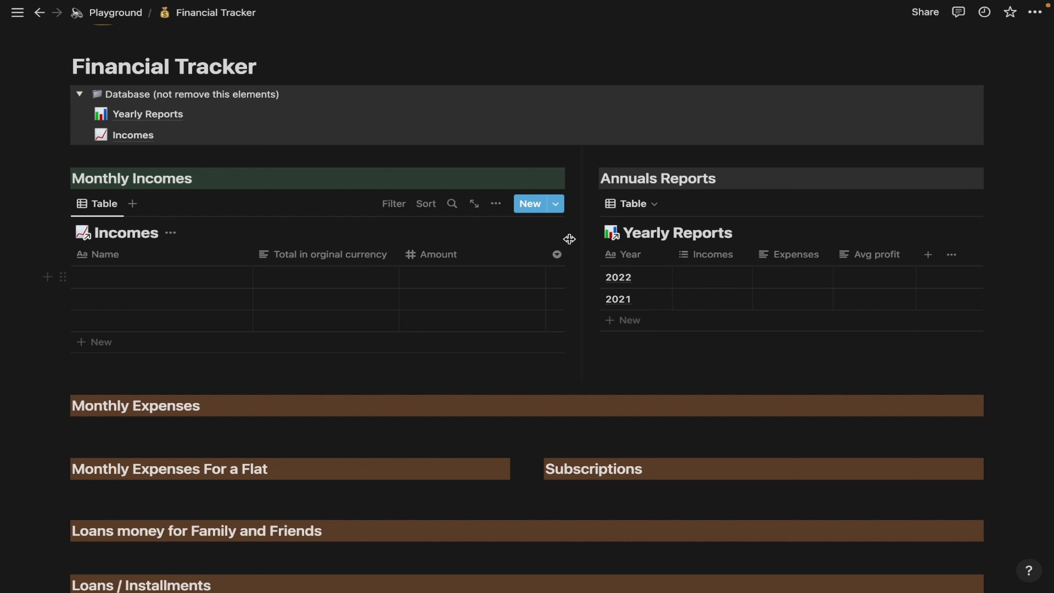
# - Create a new template for the Incomes database and give it the rising chart emoji as its icon
pyautogui.click(557, 205)
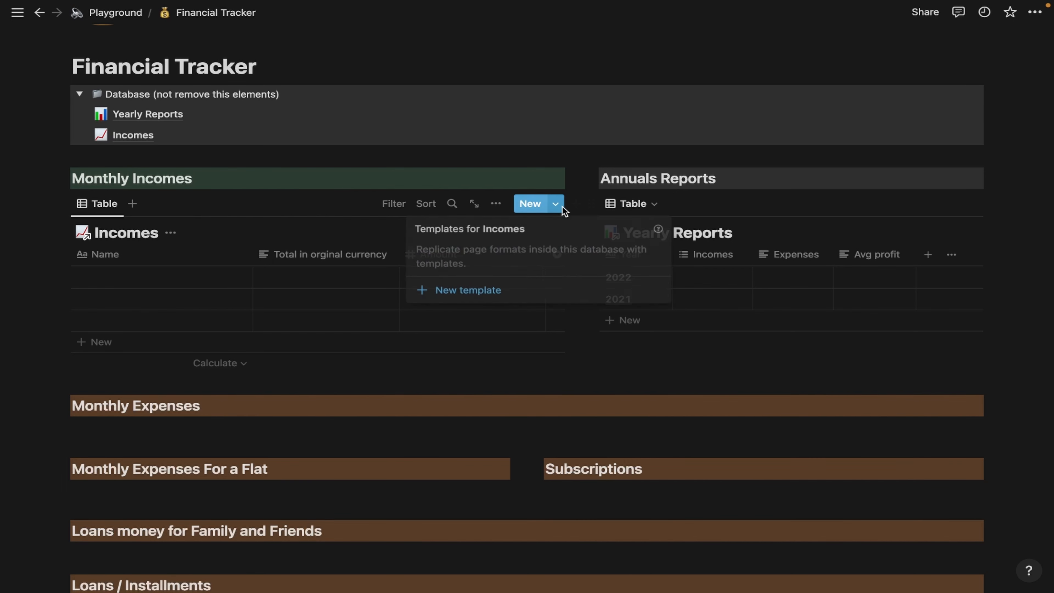
pyautogui.click(452, 291)
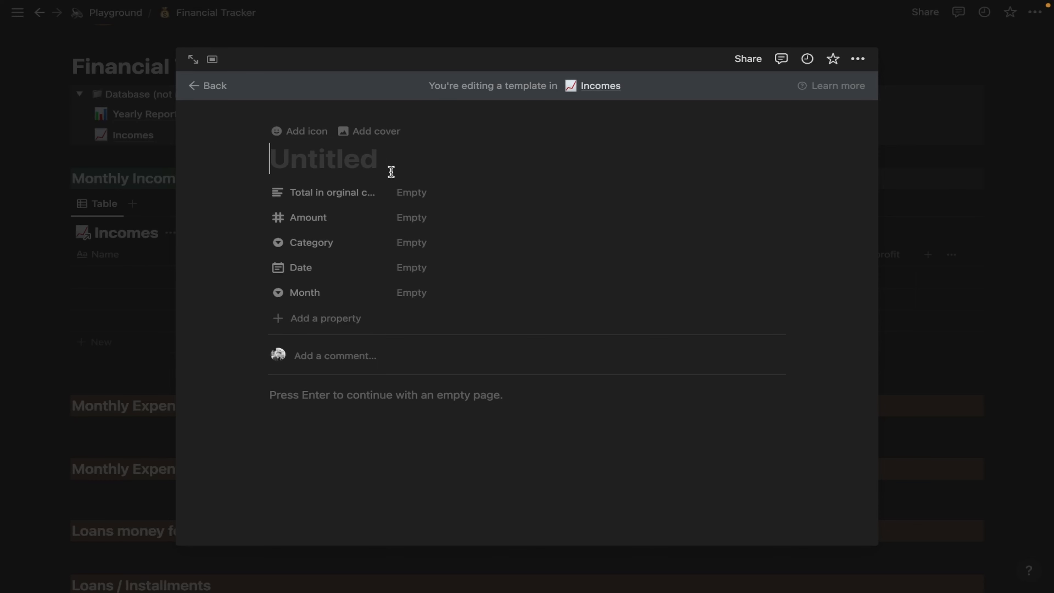
pyautogui.click(296, 143)
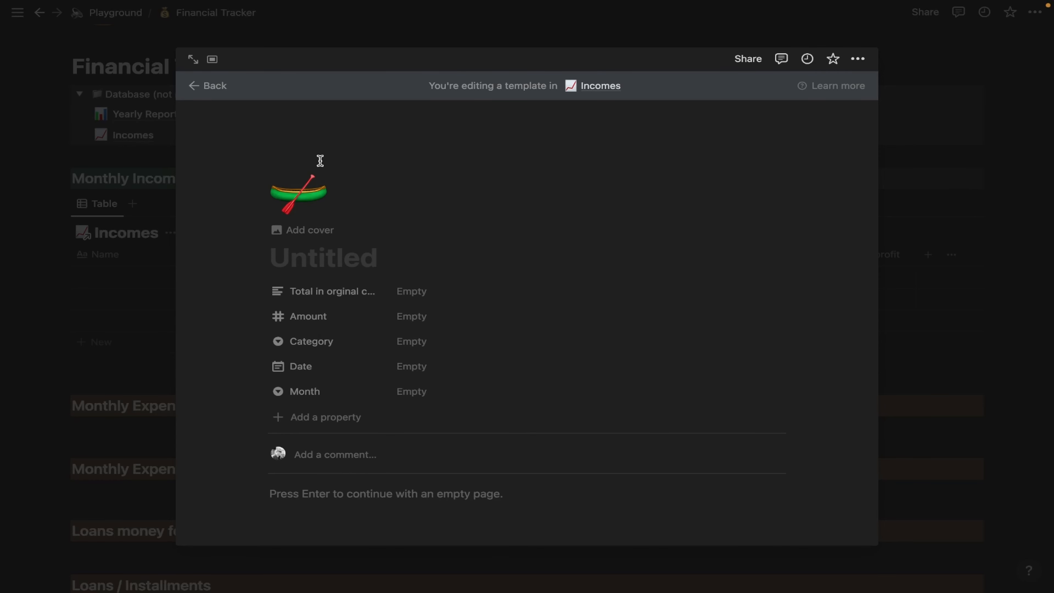
pyautogui.click(287, 206)
pyautogui.click(168, 312)
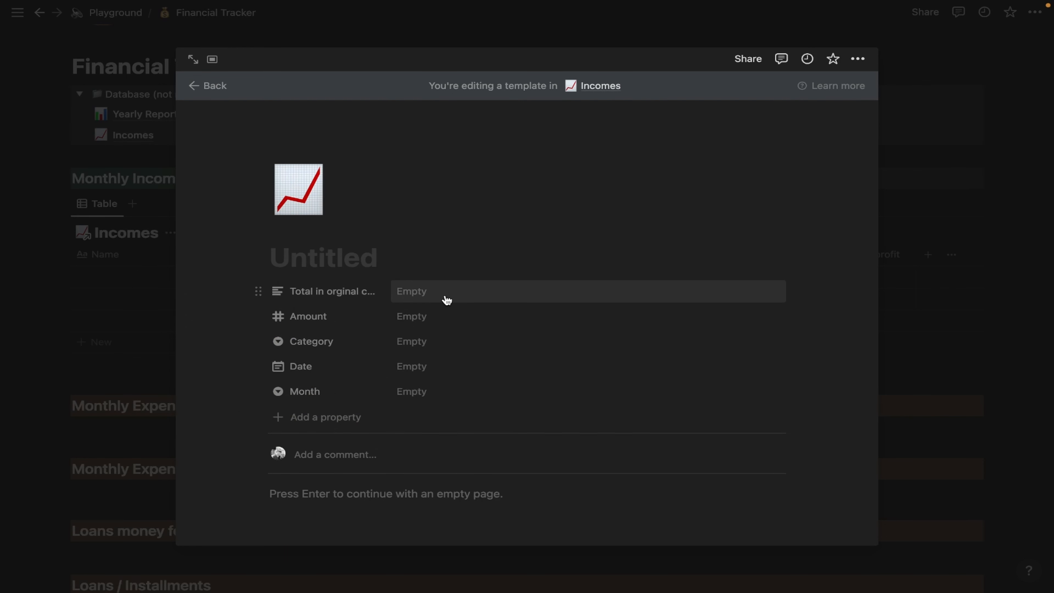
# - Create the Category options Salary, AdSense and YouTube in the Incomes template
pyautogui.click(426, 347)
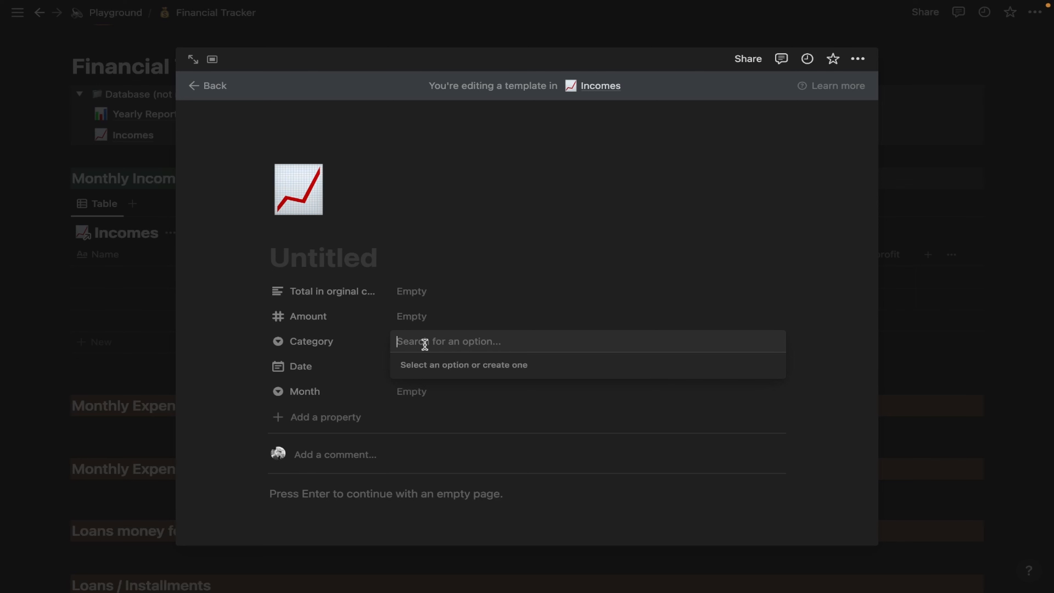
pyautogui.write('Salary')
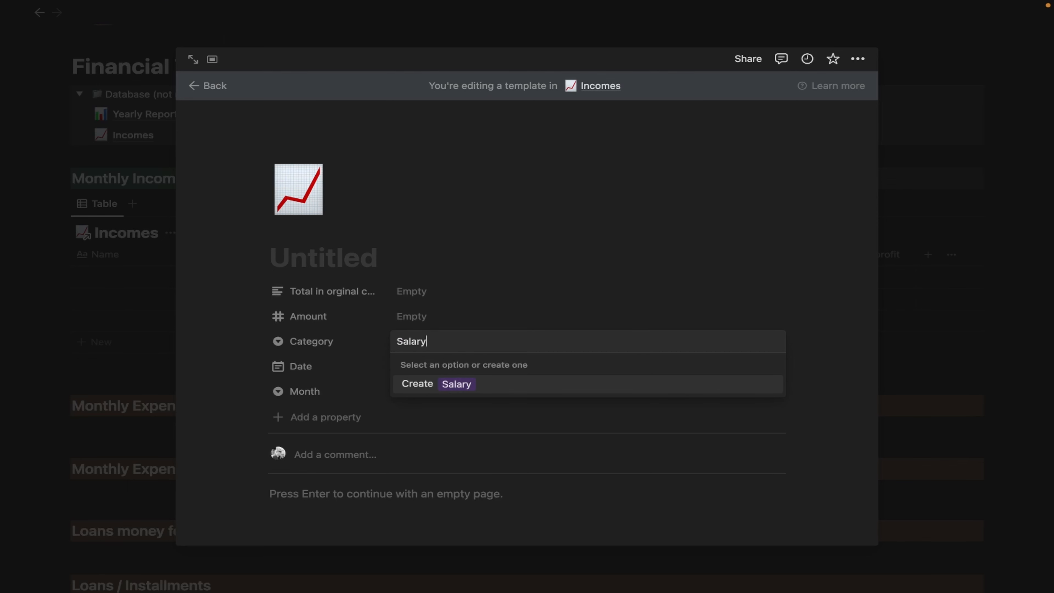
pyautogui.press('Return')
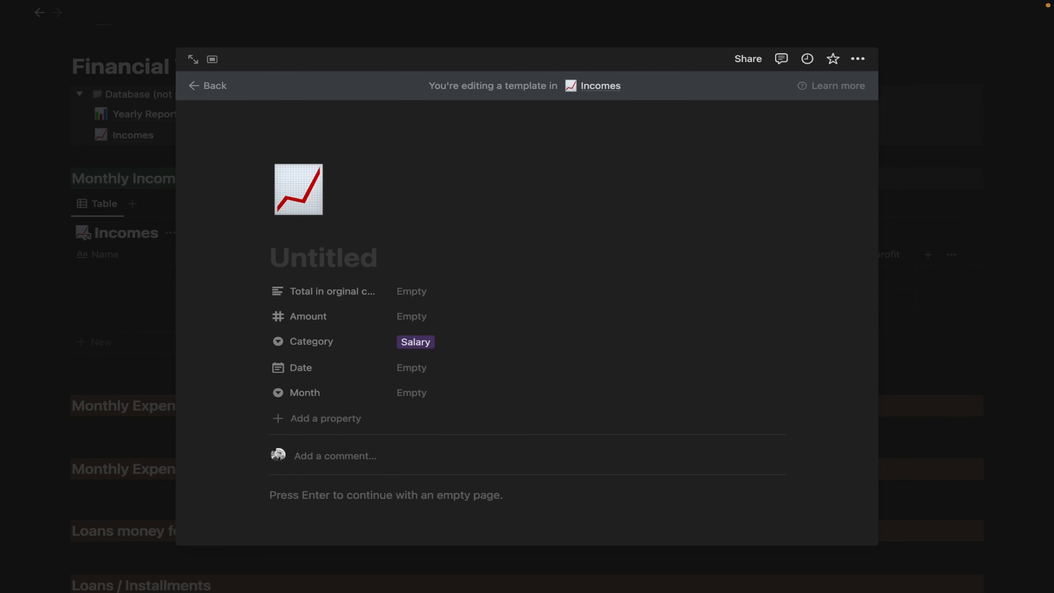
pyautogui.click(459, 339)
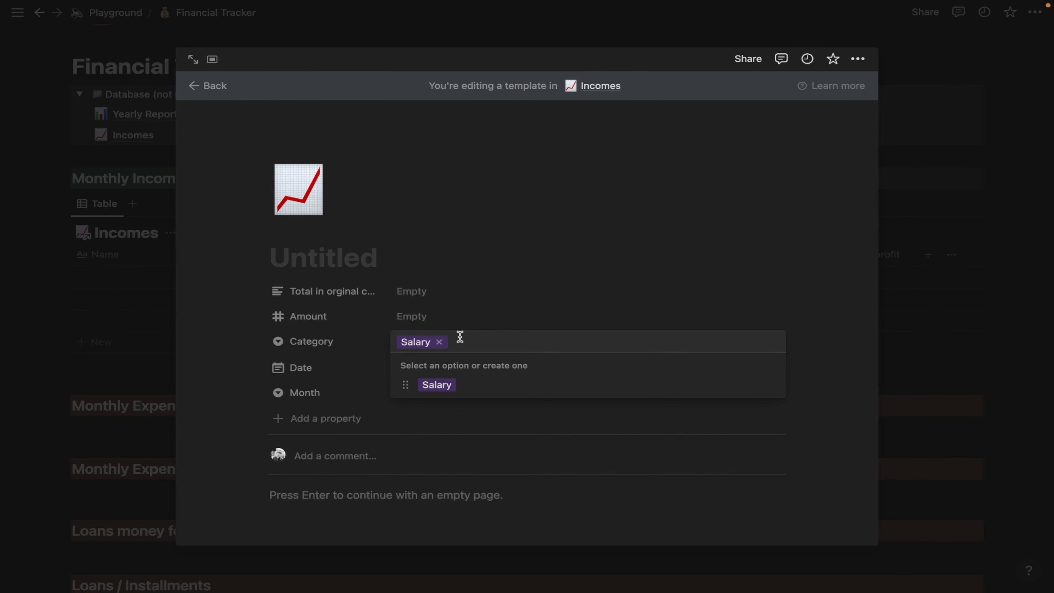
pyautogui.write('AdSense')
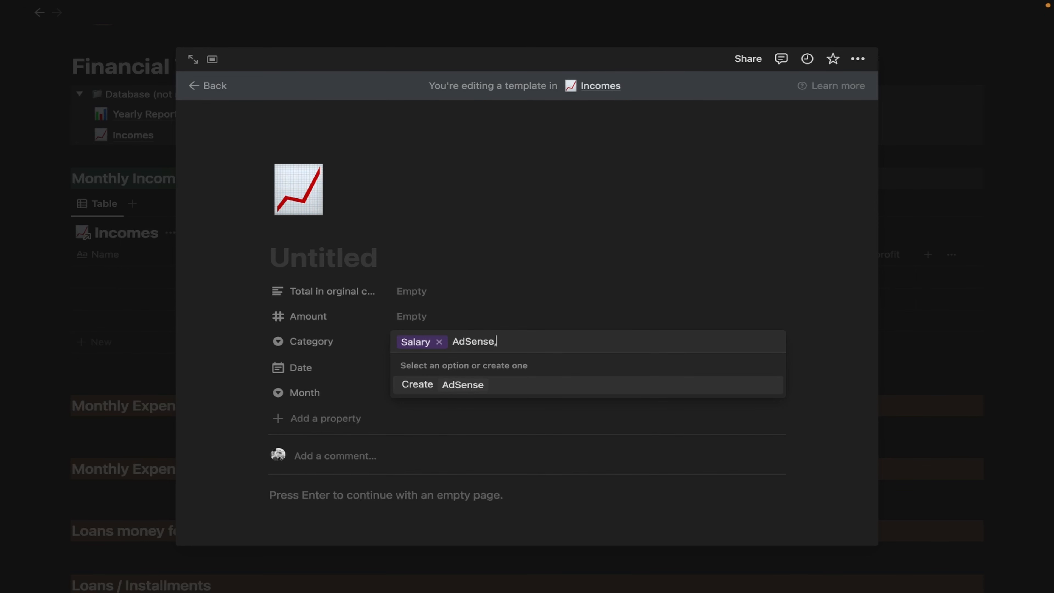
pyautogui.press('Return')
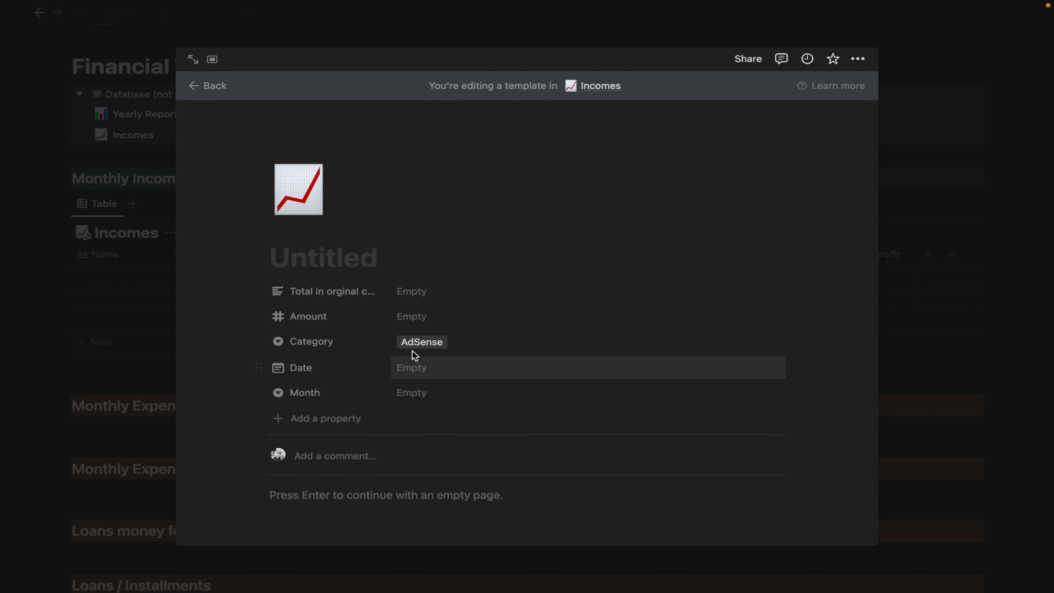
pyautogui.click(419, 343)
pyautogui.write('You')
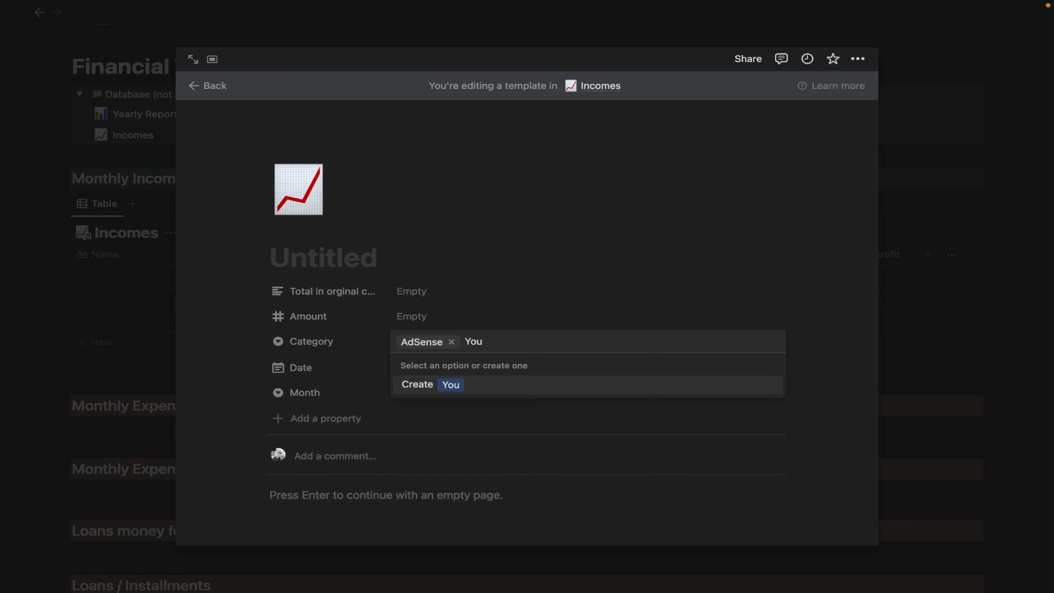
pyautogui.write('Tube')
pyautogui.press('Return')
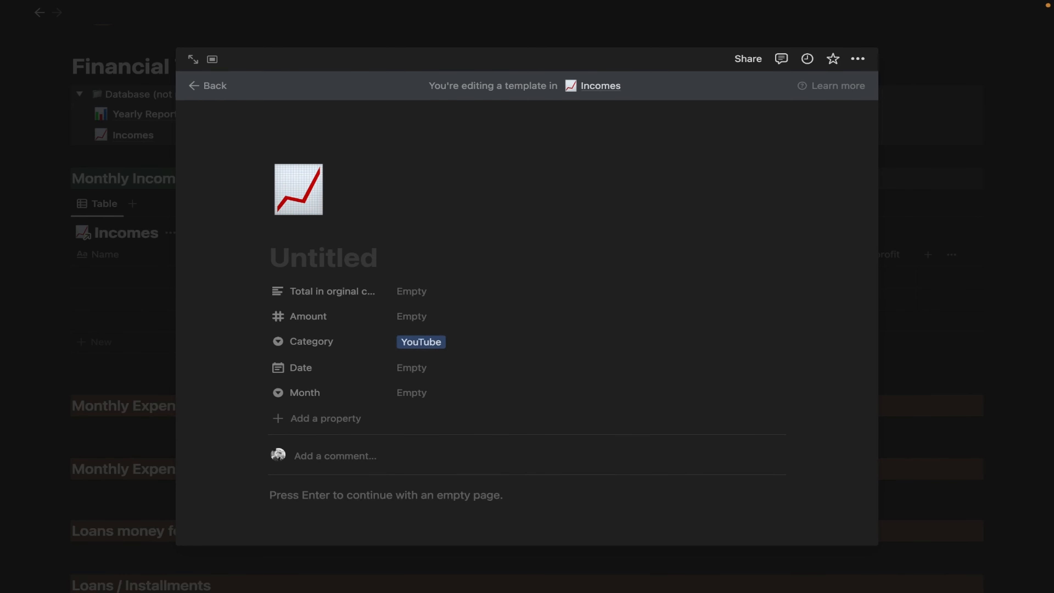
# - Set the YouTube category option's color to red and clear the Category value in the template
pyautogui.click(449, 345)
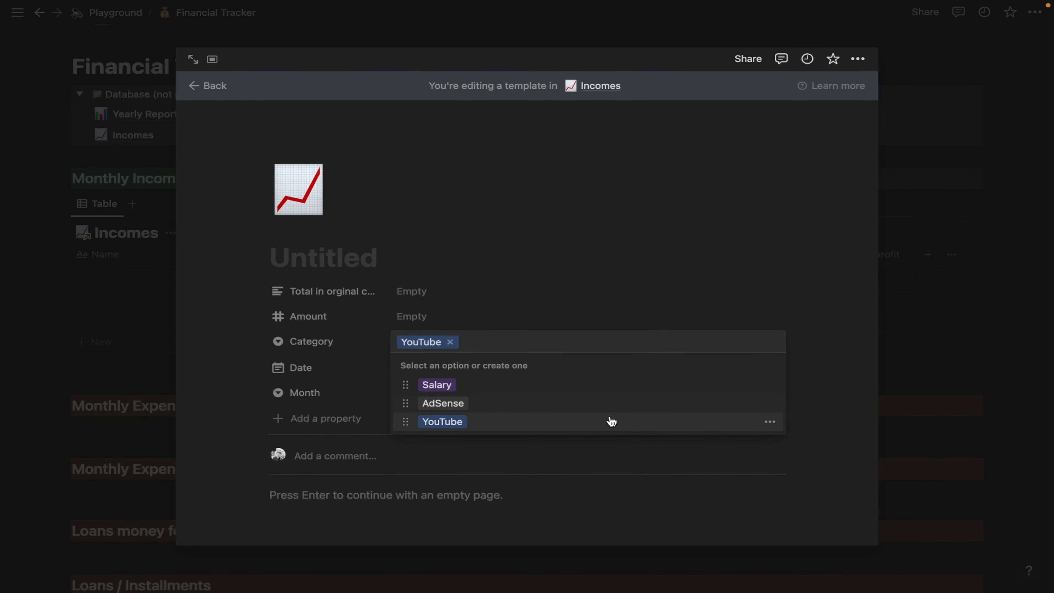
pyautogui.click(769, 421)
pyautogui.click(743, 400)
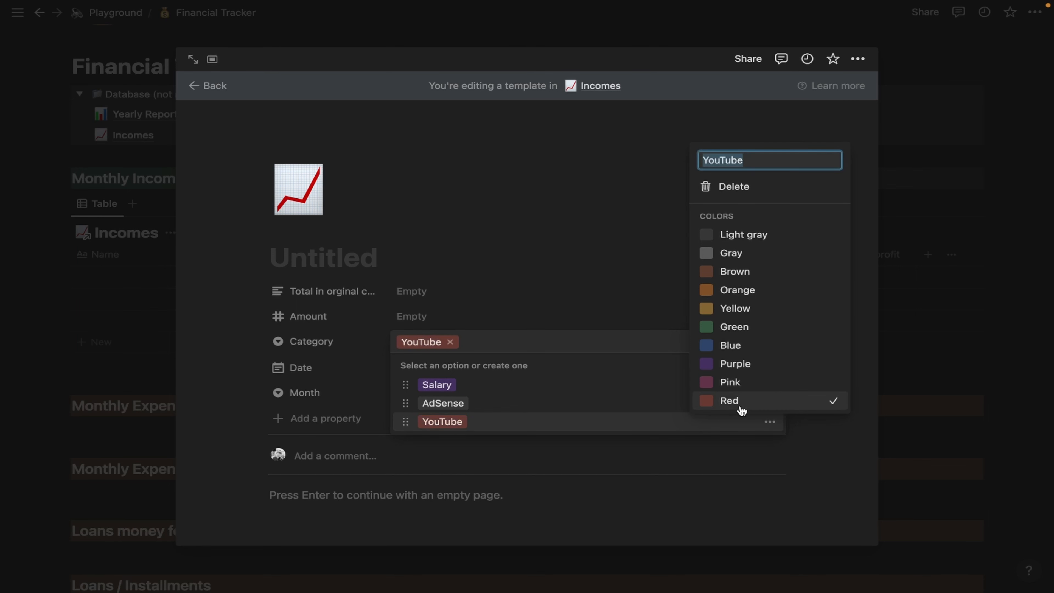
pyautogui.press('Escape')
pyautogui.press('Escape')
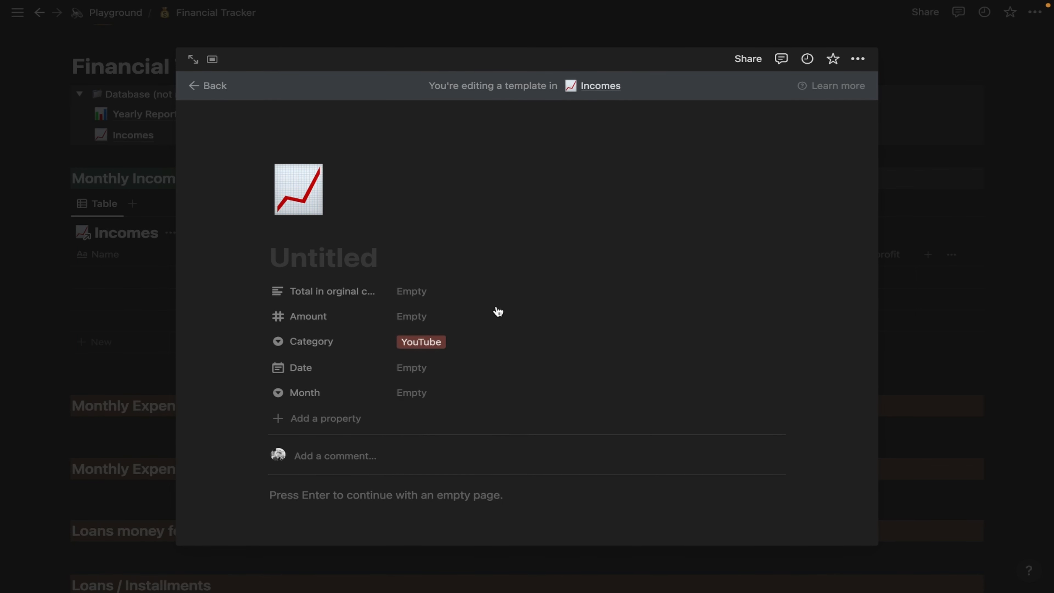
pyautogui.click(440, 341)
pyautogui.click(450, 341)
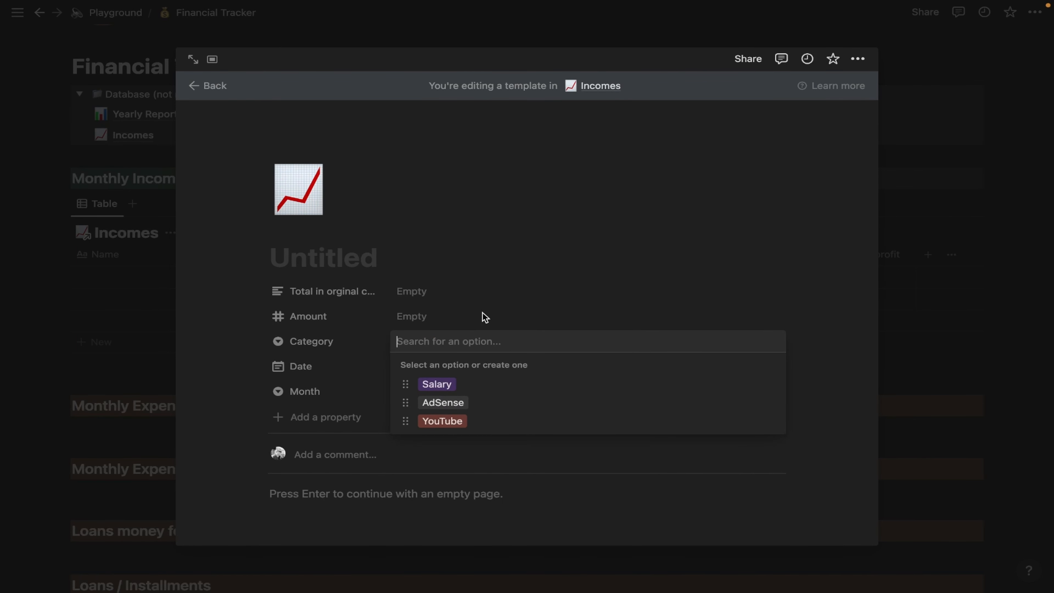
pyautogui.press('Escape')
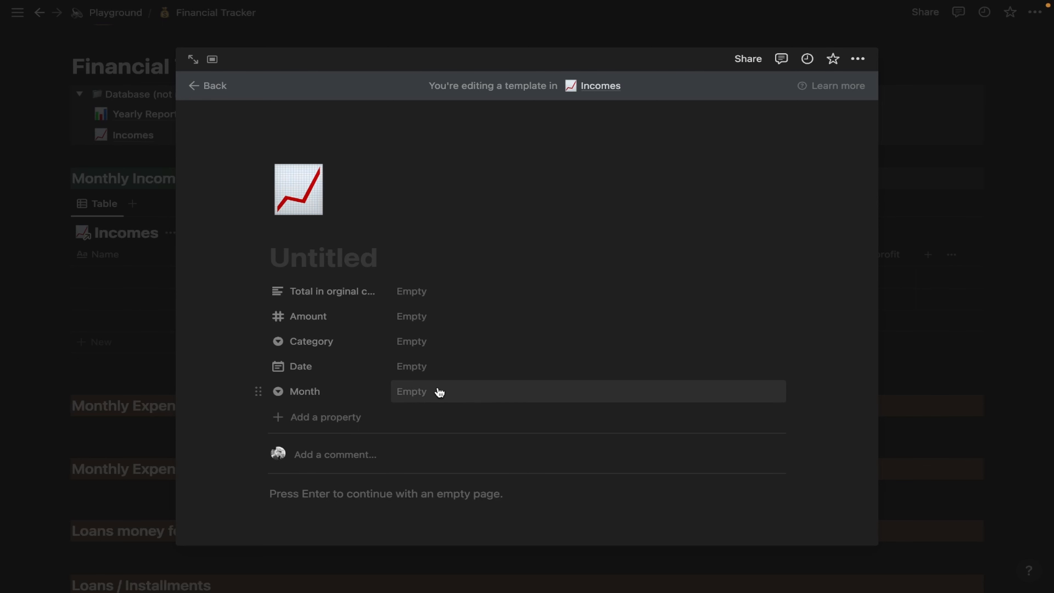
# - Create Month options for January through December in the template, leave December selected, and close the template
pyautogui.click(419, 393)
pyautogui.write('January')
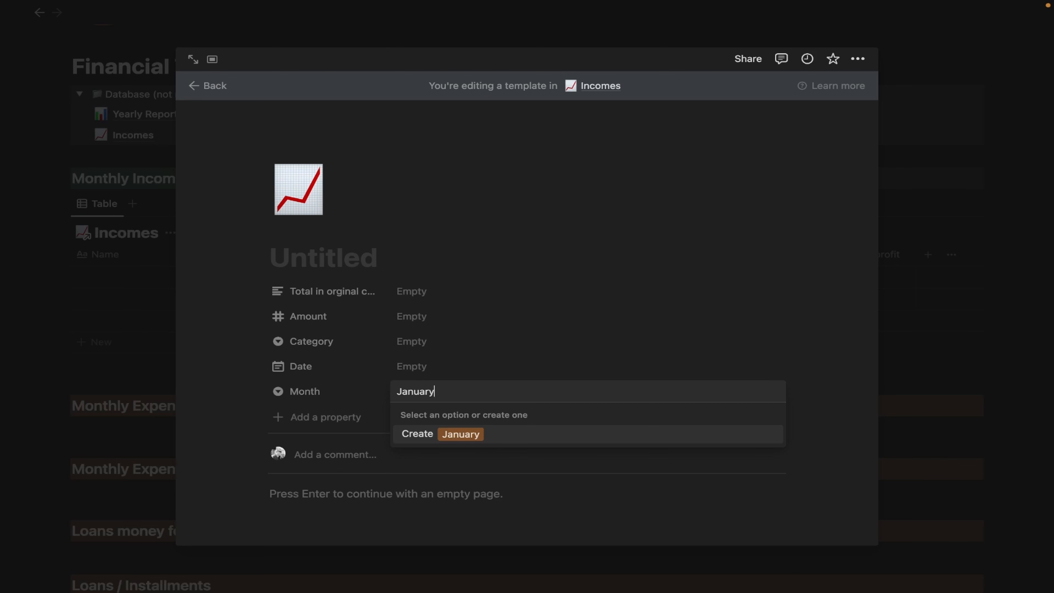
pyautogui.press('Return')
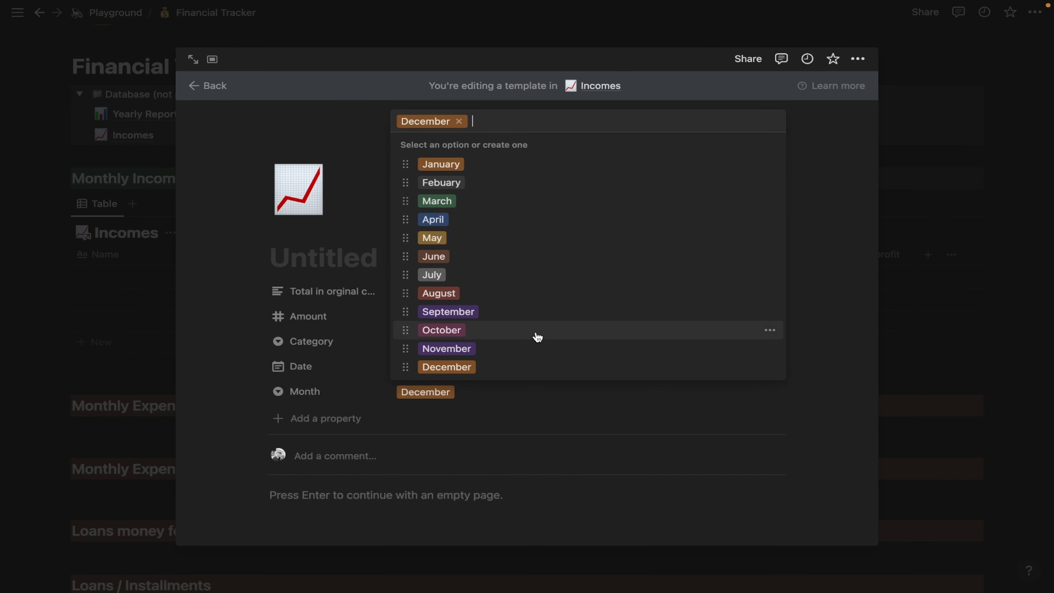
pyautogui.click(840, 350)
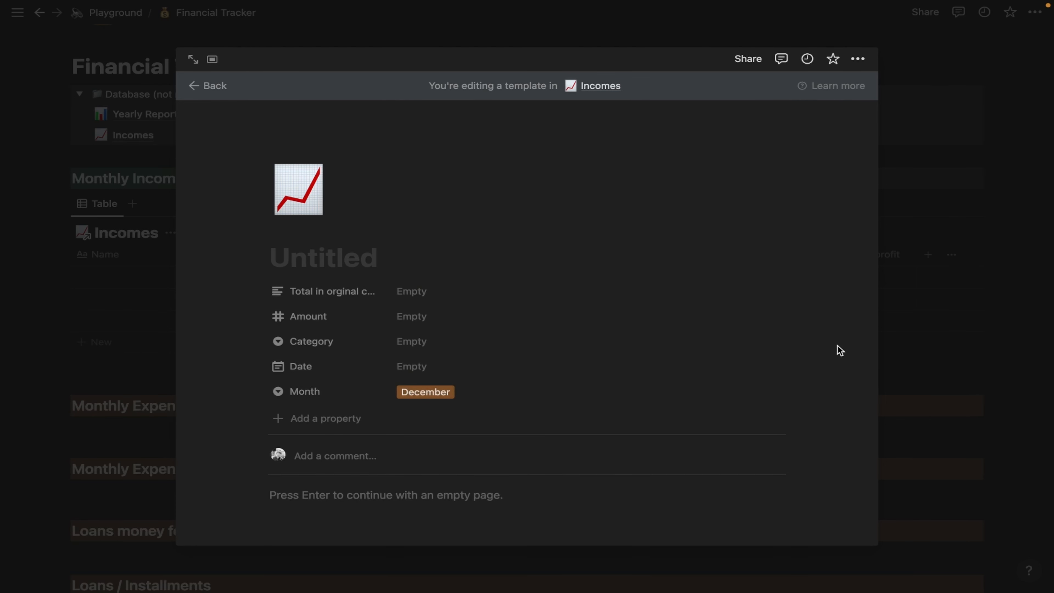
pyautogui.click(925, 344)
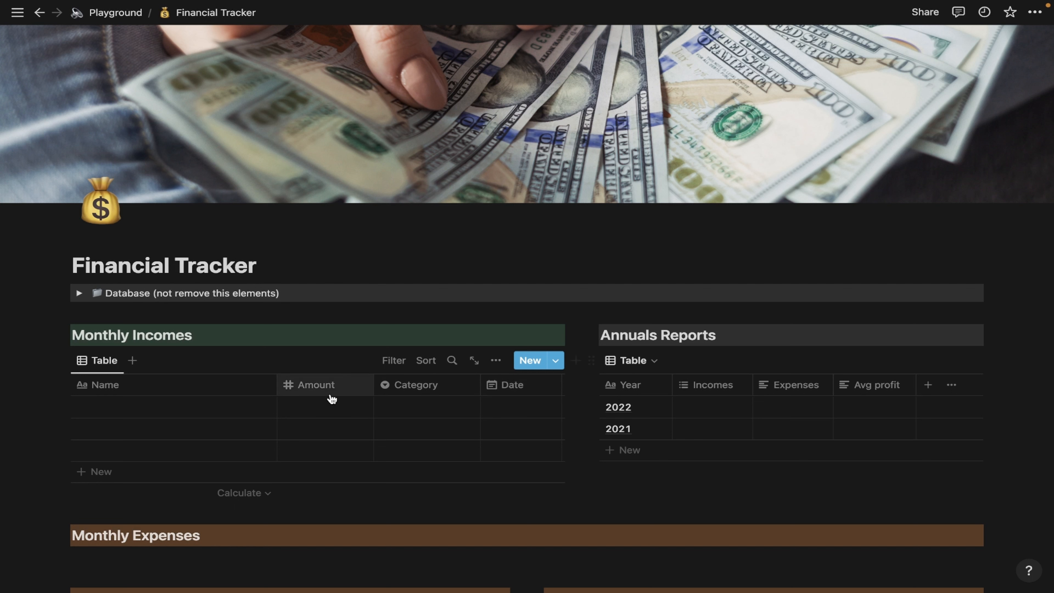
# - Add an entry to the Monthly Incomes table from the New Income template and title it Salary
pyautogui.click(533, 367)
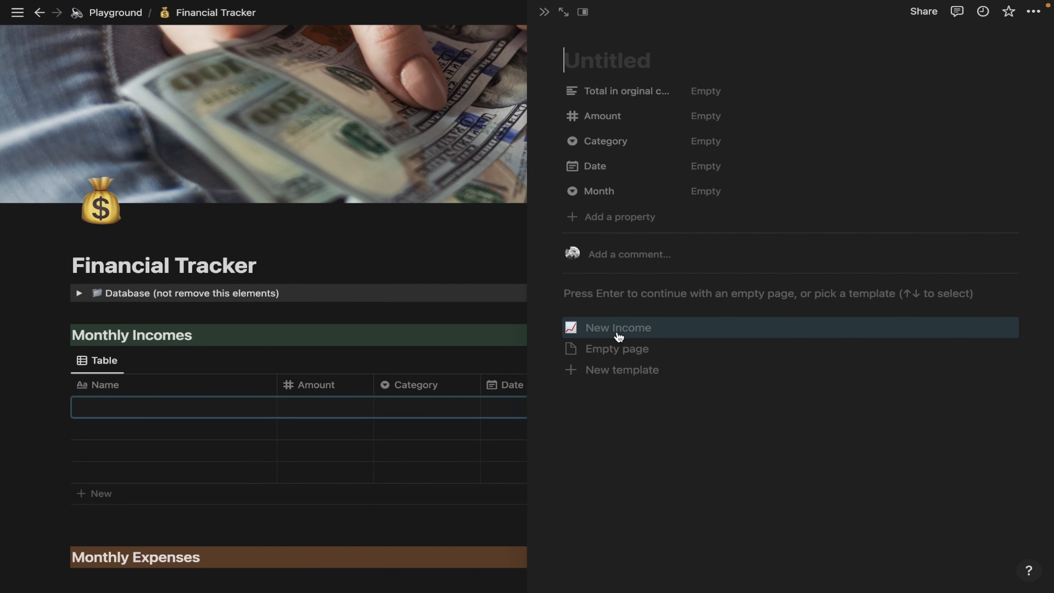
pyautogui.click(607, 334)
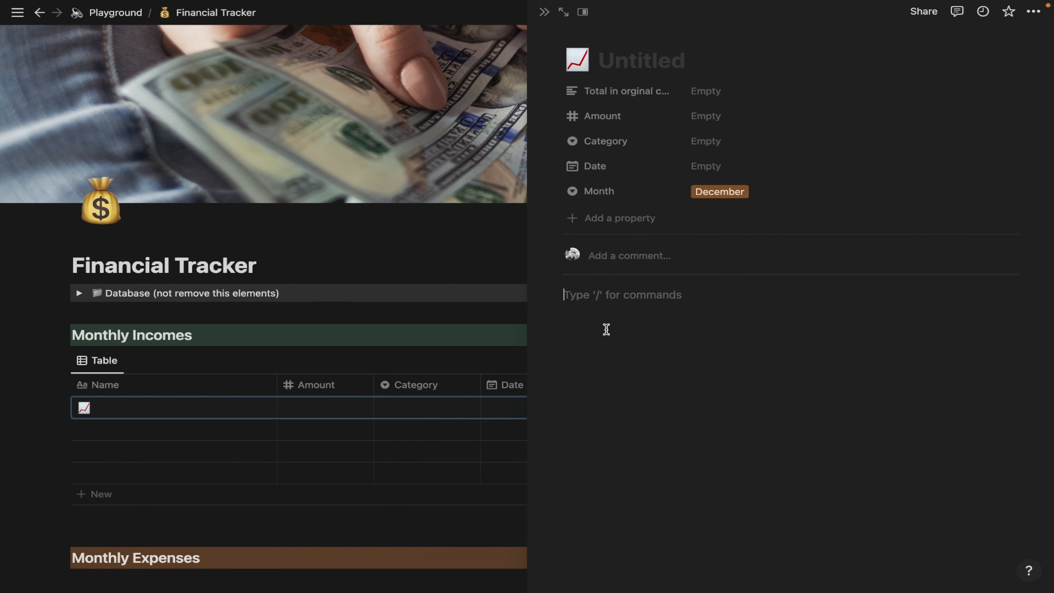
pyautogui.click(656, 60)
pyautogui.write('Sal')
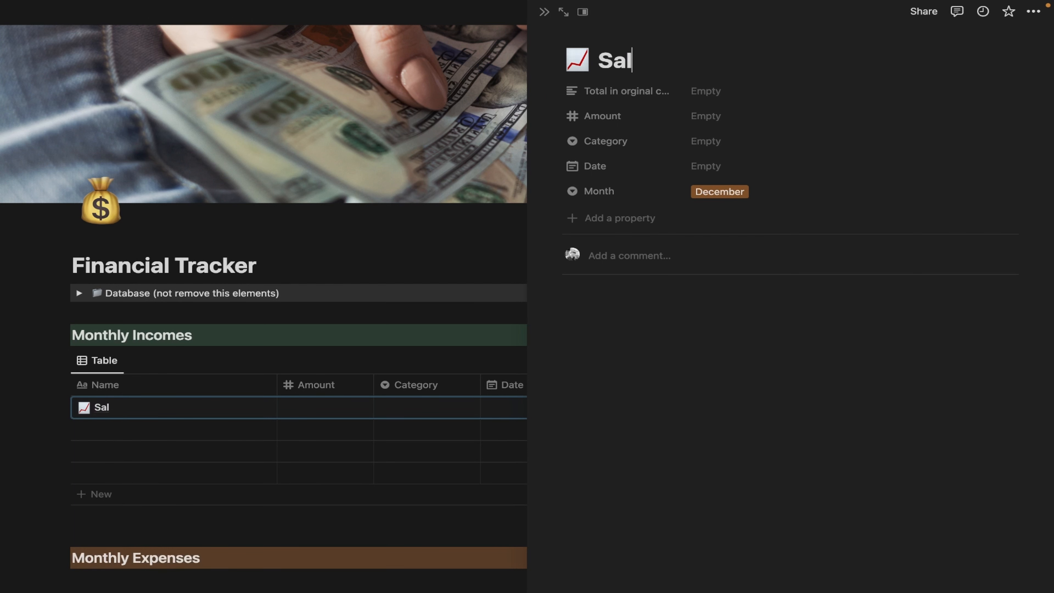
pyautogui.write('ary')
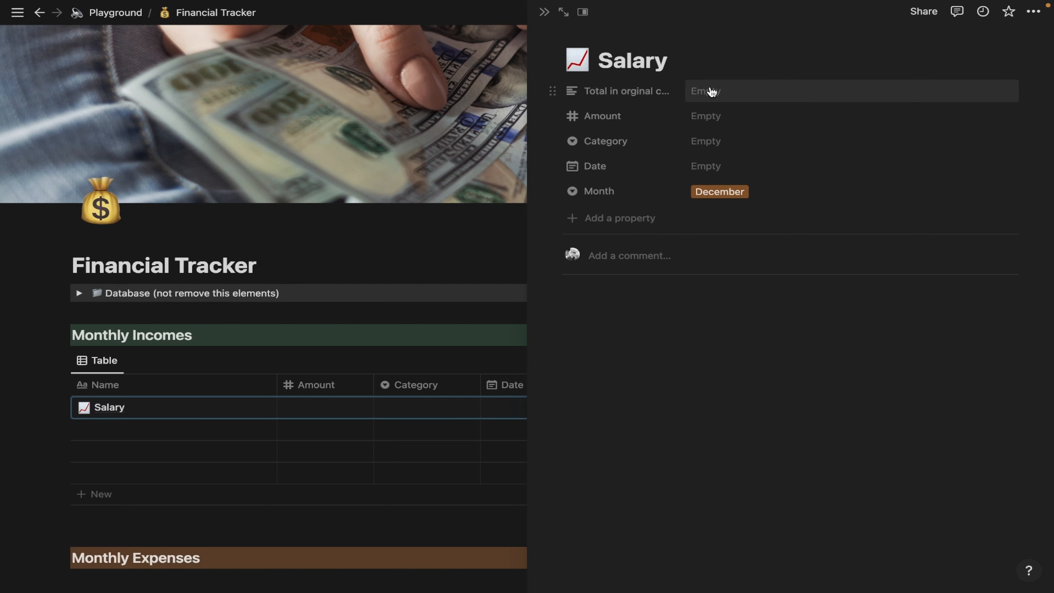
# - Fill in the Salary entry with amount 10000, category Salary and date August 5, 2022, and open its Month options
pyautogui.click(713, 116)
pyautogui.write('10000')
pyautogui.press('Return')
pyautogui.click(706, 141)
pyautogui.click(710, 183)
pyautogui.click(707, 167)
pyautogui.click(813, 260)
pyautogui.click(713, 169)
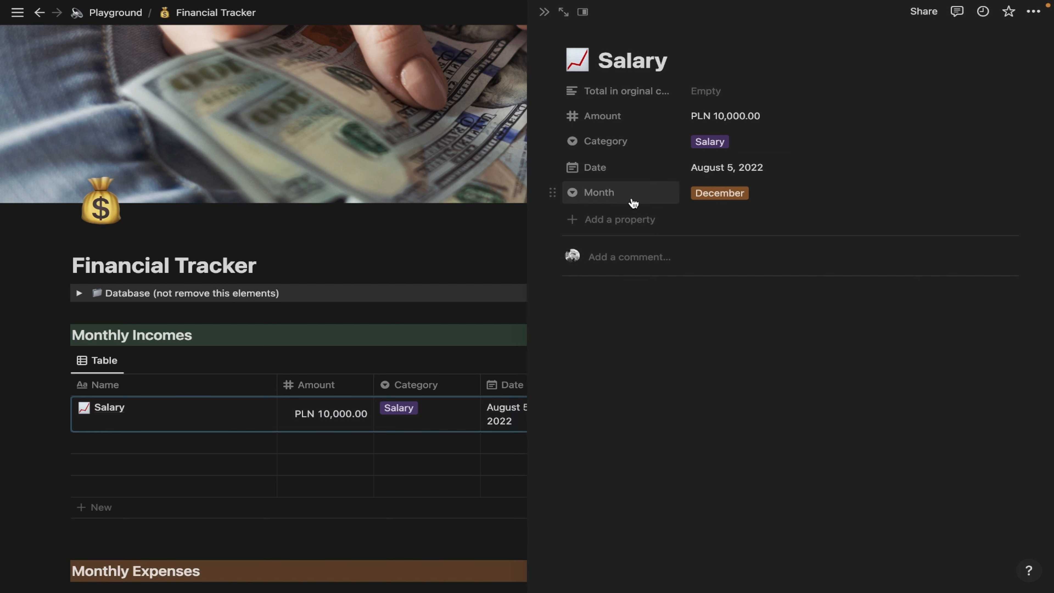
pyautogui.click(702, 203)
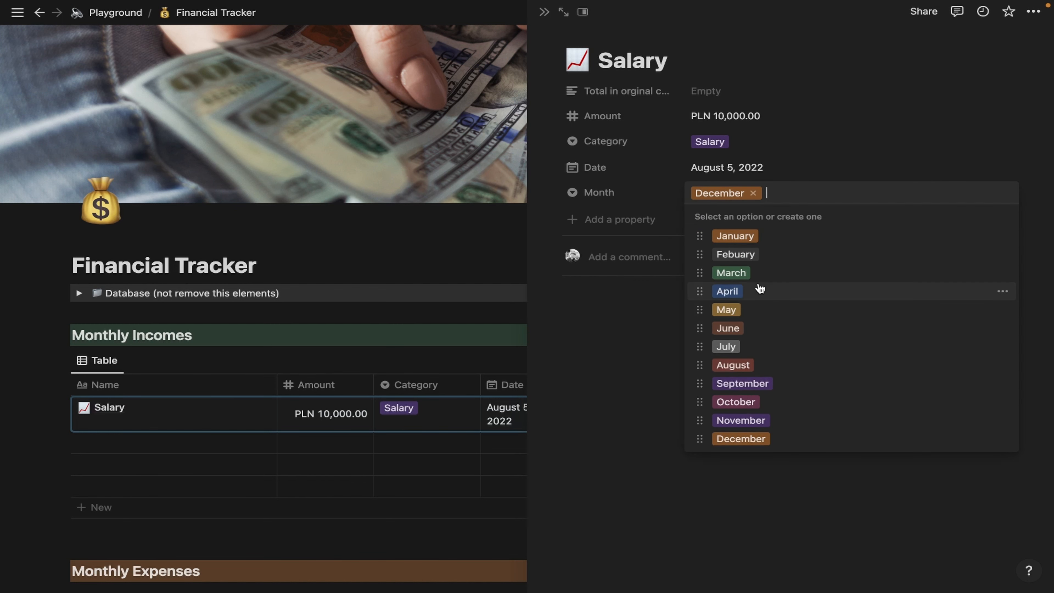
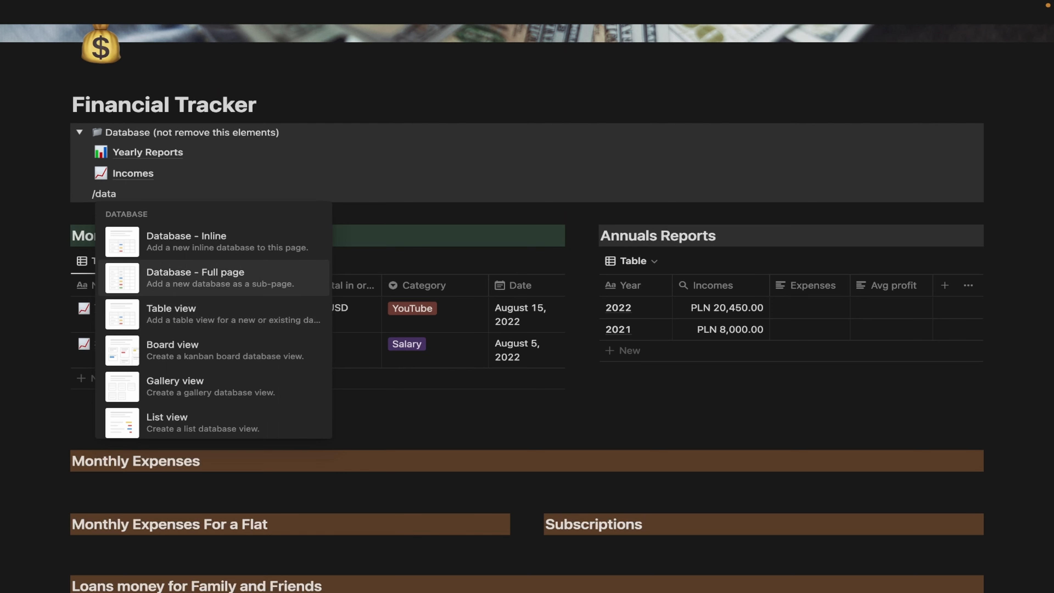
# - Create a full-page database named Partners Program inside the Database toggle, below Incomes
pyautogui.press('Return')
pyautogui.write('P')
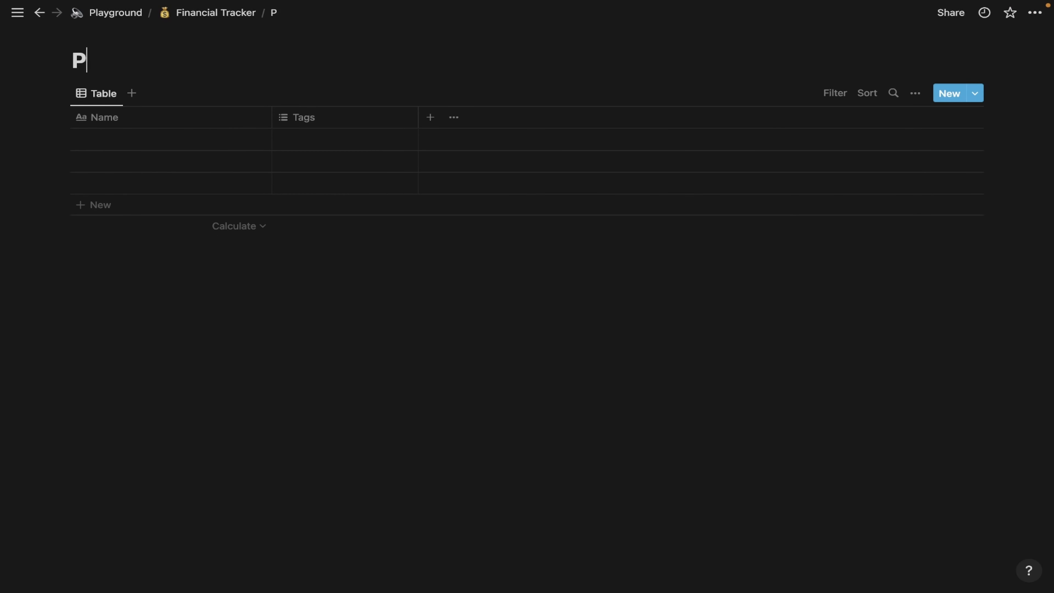
pyautogui.write('artners Pro')
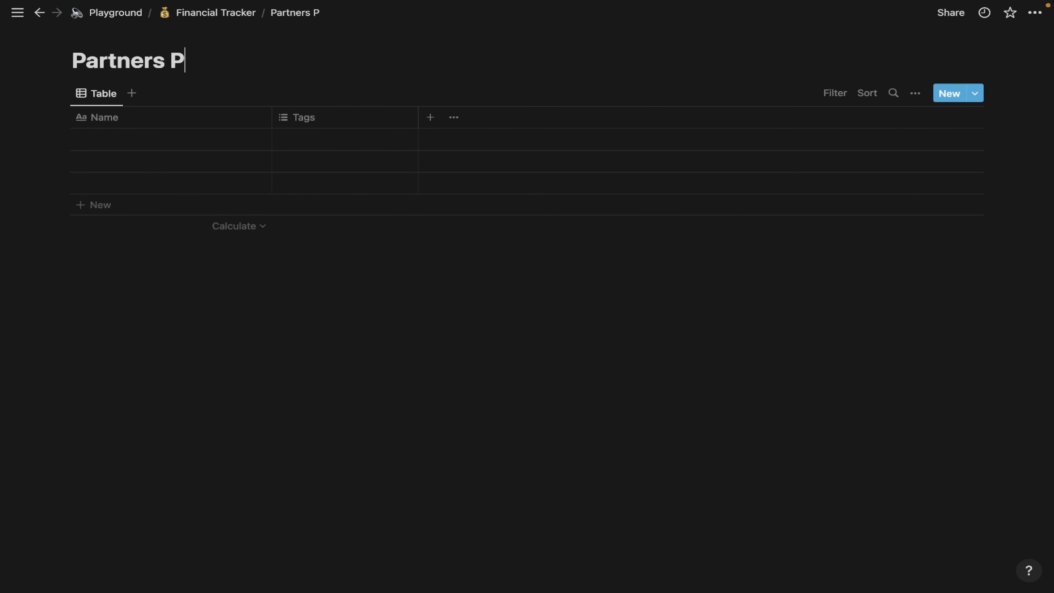
pyautogui.write('gram')
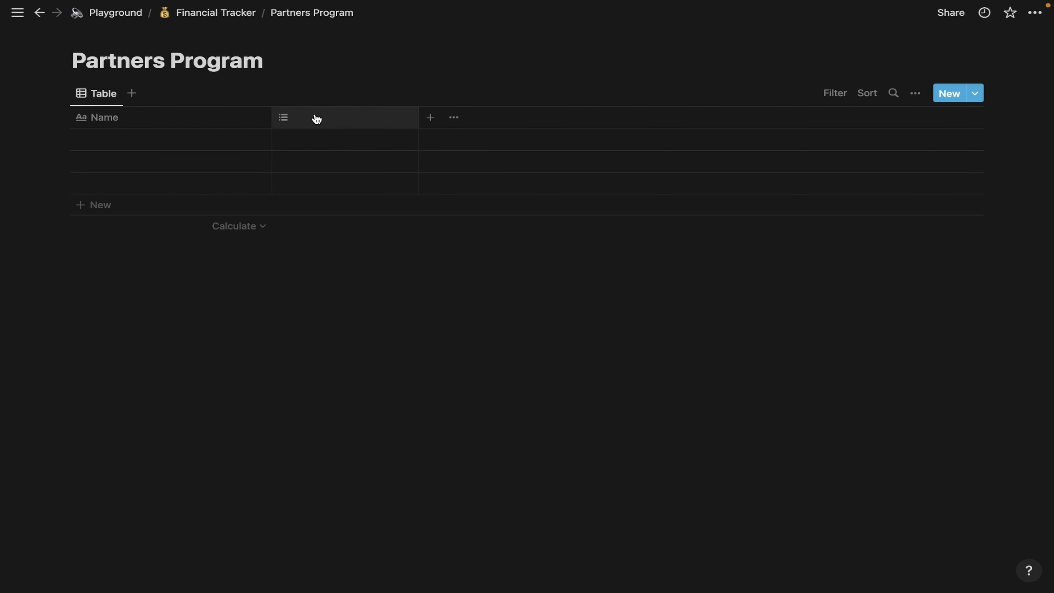
# - Rename the Tags property of the Partners Program database as Url and change its type to URL
pyautogui.click(316, 119)
pyautogui.write('Url')
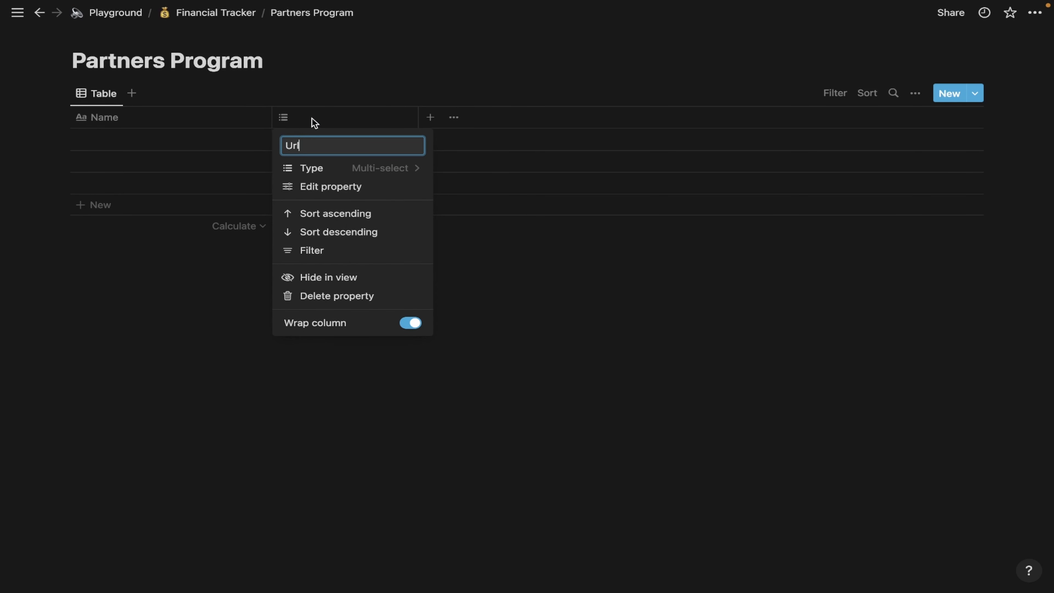
pyautogui.click(382, 168)
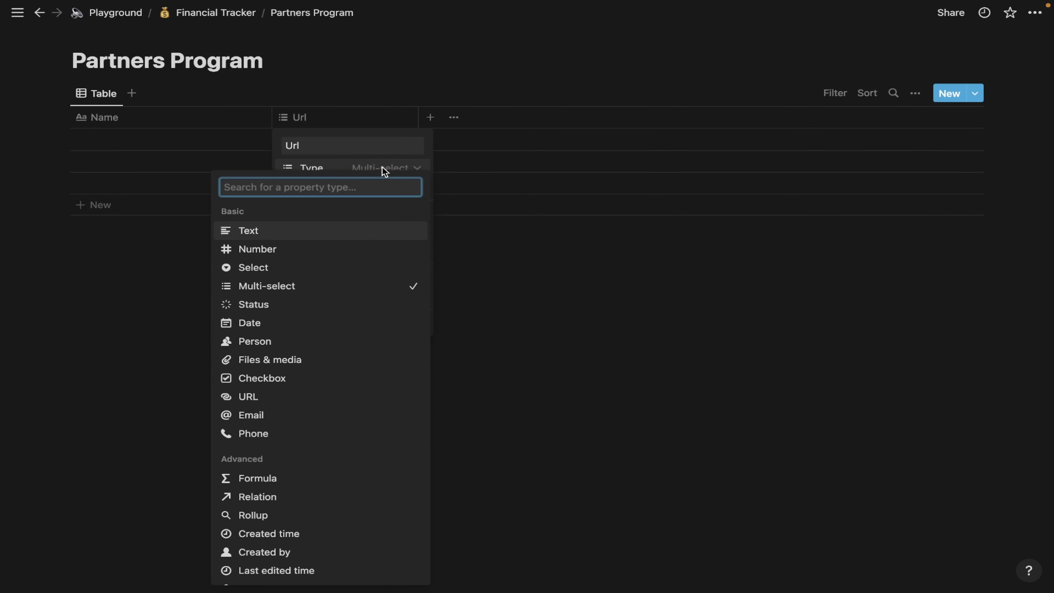
pyautogui.click(265, 396)
# - Add a property named Url Refferal to the Partners Program database
pyautogui.click(430, 117)
pyautogui.write('U')
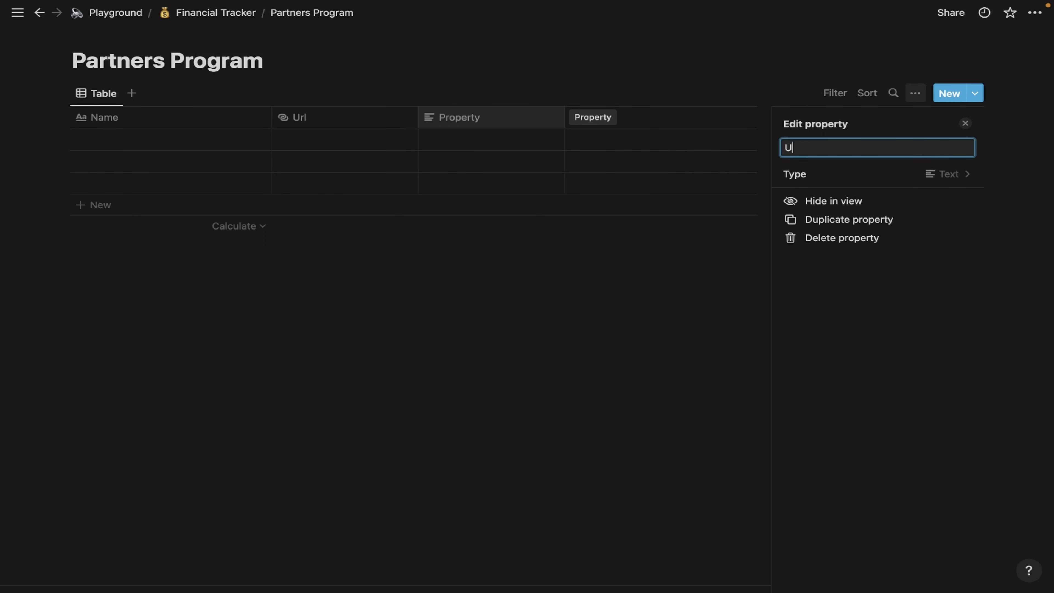
pyautogui.write('rl')
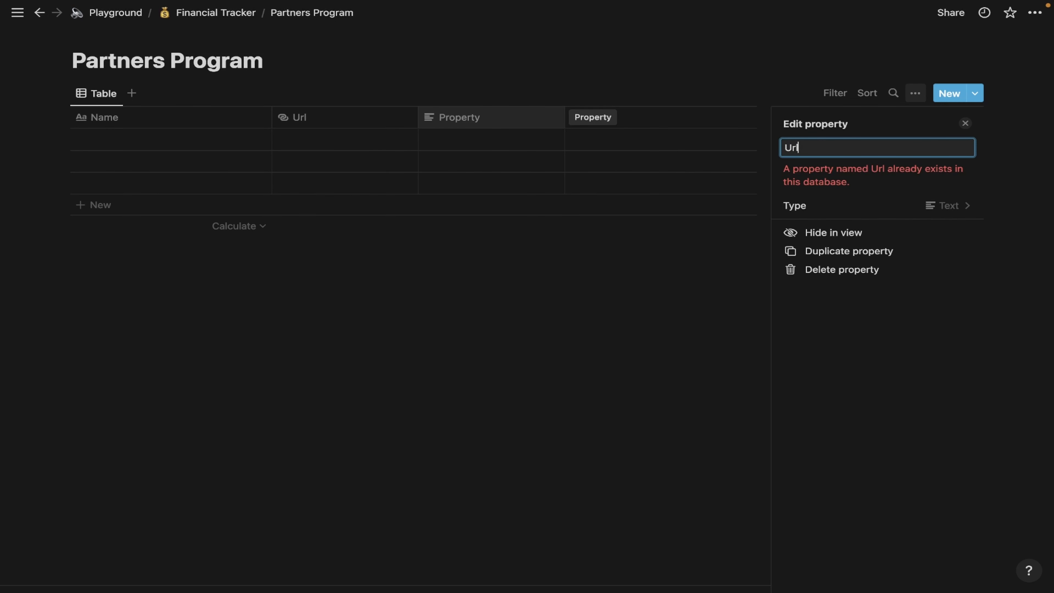
pyautogui.write(' Refferal')
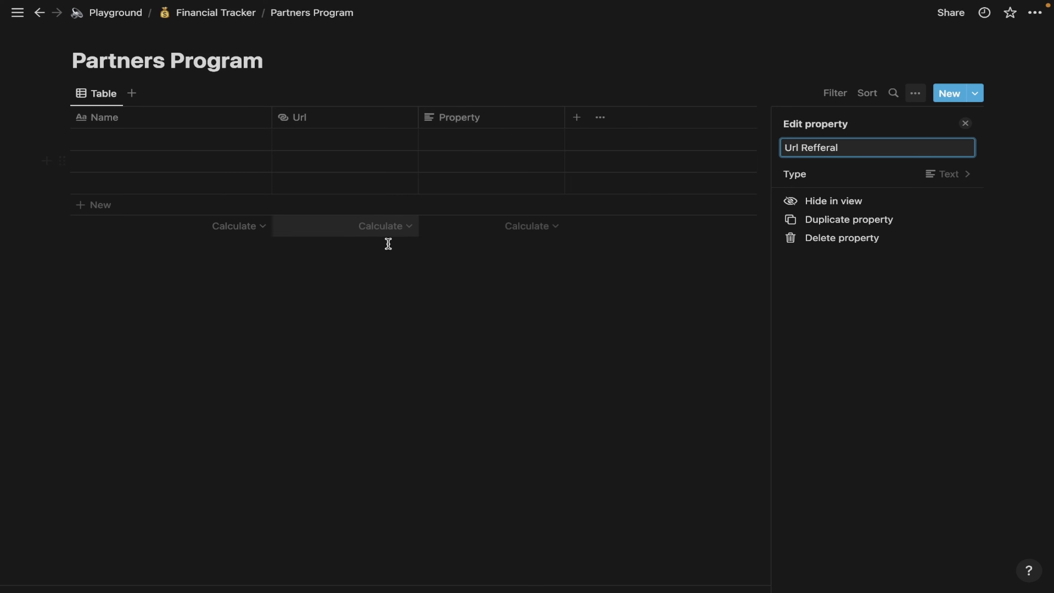
pyautogui.click(413, 309)
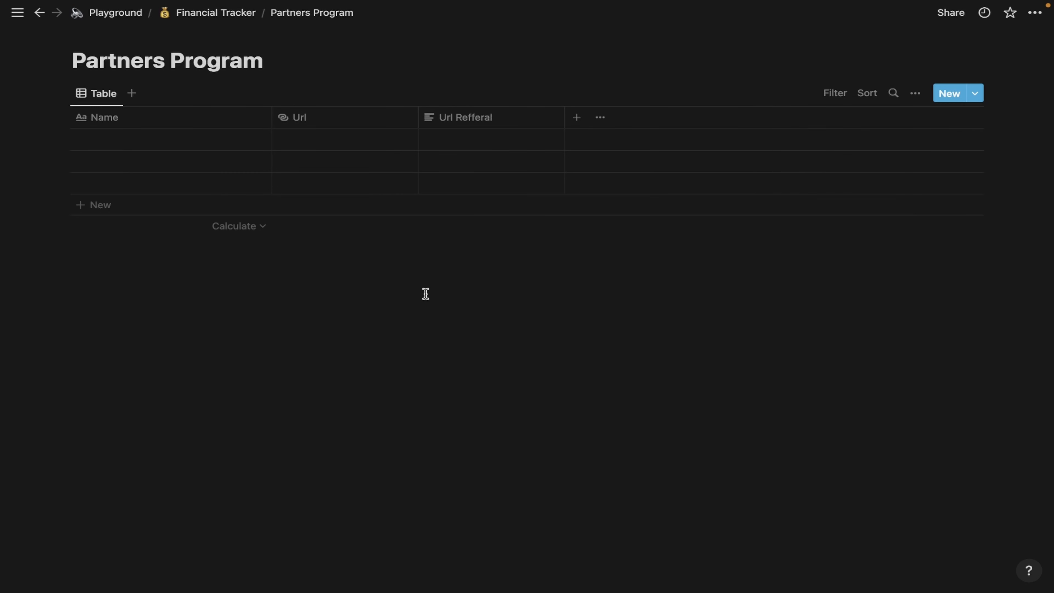
# - Change the type of the Url Refferal property to URL
pyautogui.click(485, 116)
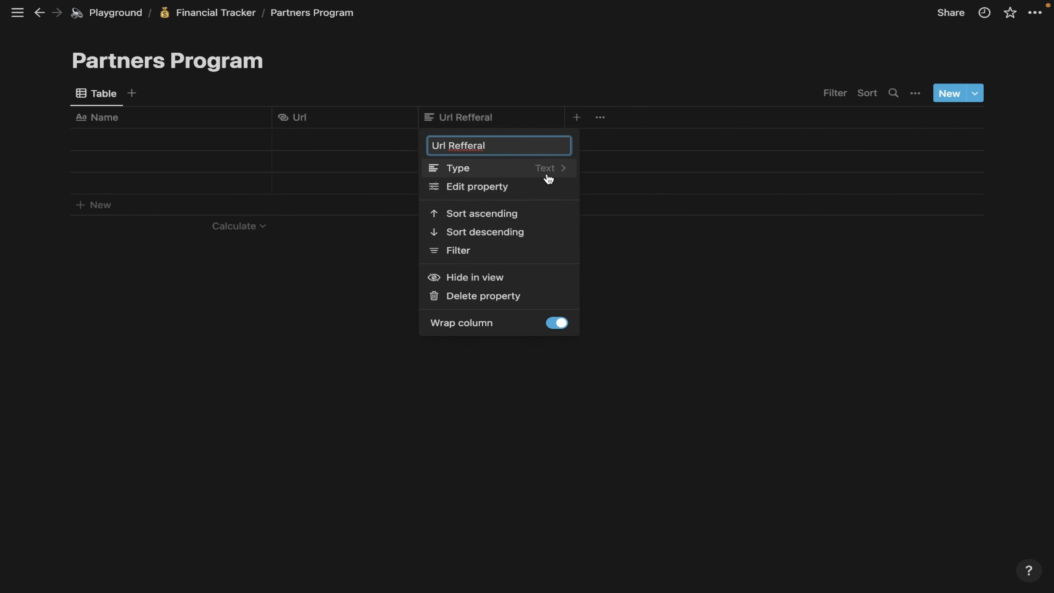
pyautogui.click(529, 185)
pyautogui.click(872, 178)
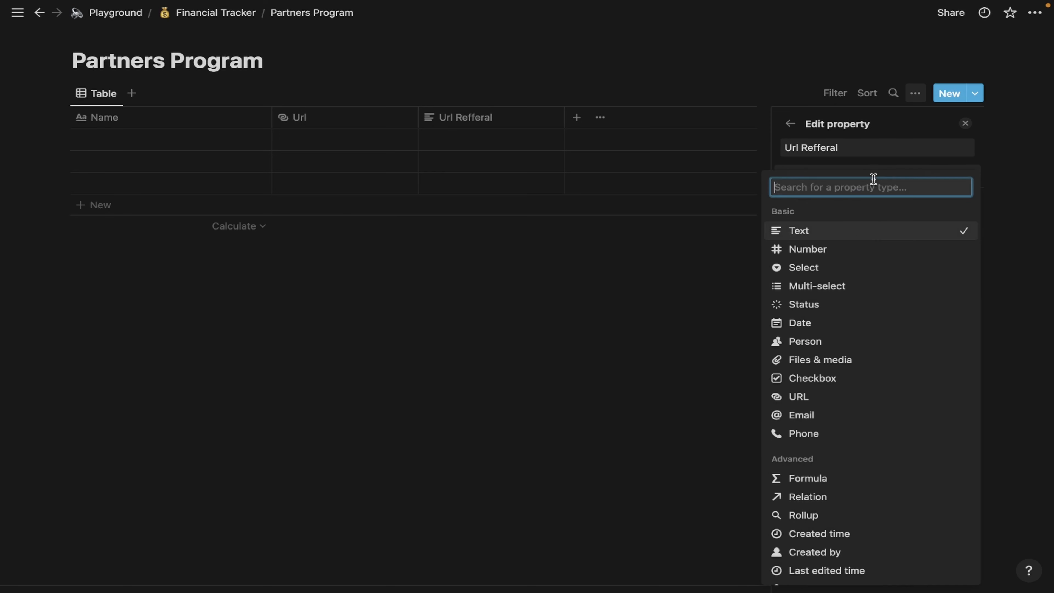
pyautogui.click(811, 399)
pyautogui.click(595, 384)
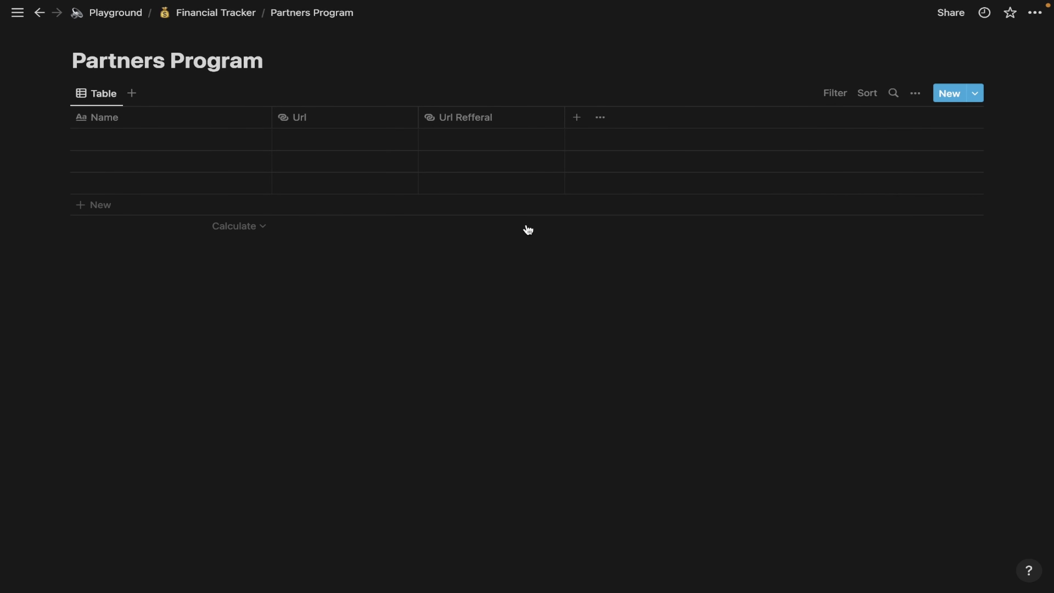
# - Add a property named Income to the Partners Program database
pyautogui.click(577, 119)
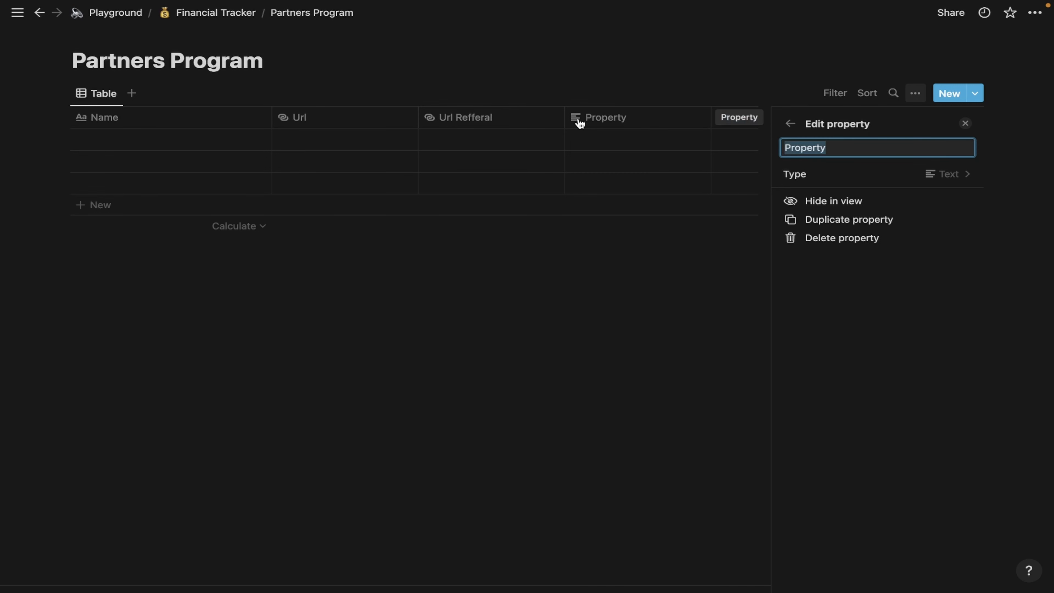
pyautogui.write('Re')
pyautogui.press('BackSpace')
pyautogui.press('BackSpace')
pyautogui.write('Income')
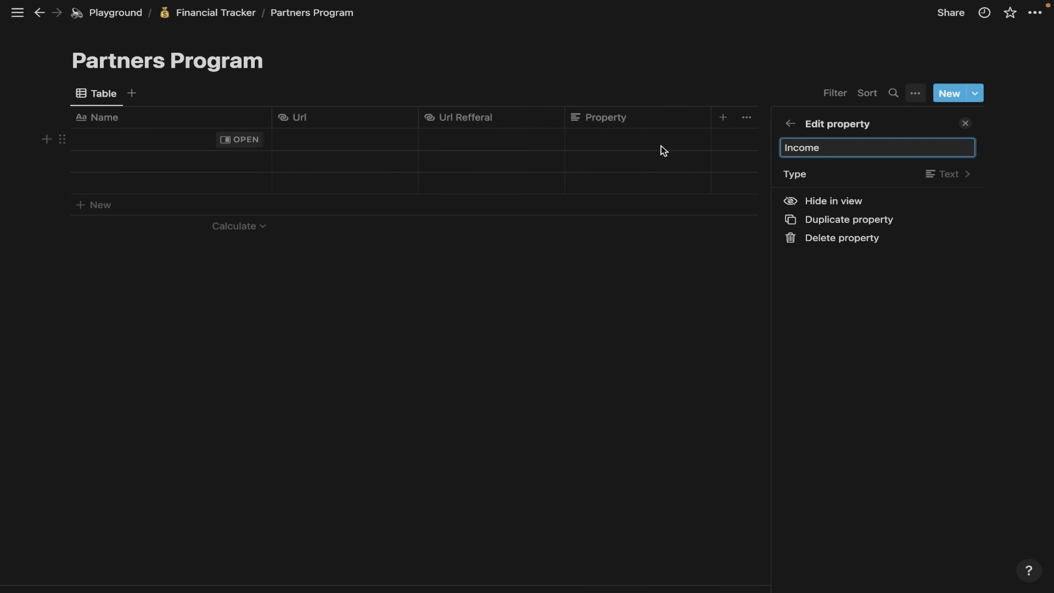
# - Make Income a relation to the Incomes database, with the related Partners Program property shown on Incomes
pyautogui.click(858, 174)
pyautogui.click(861, 174)
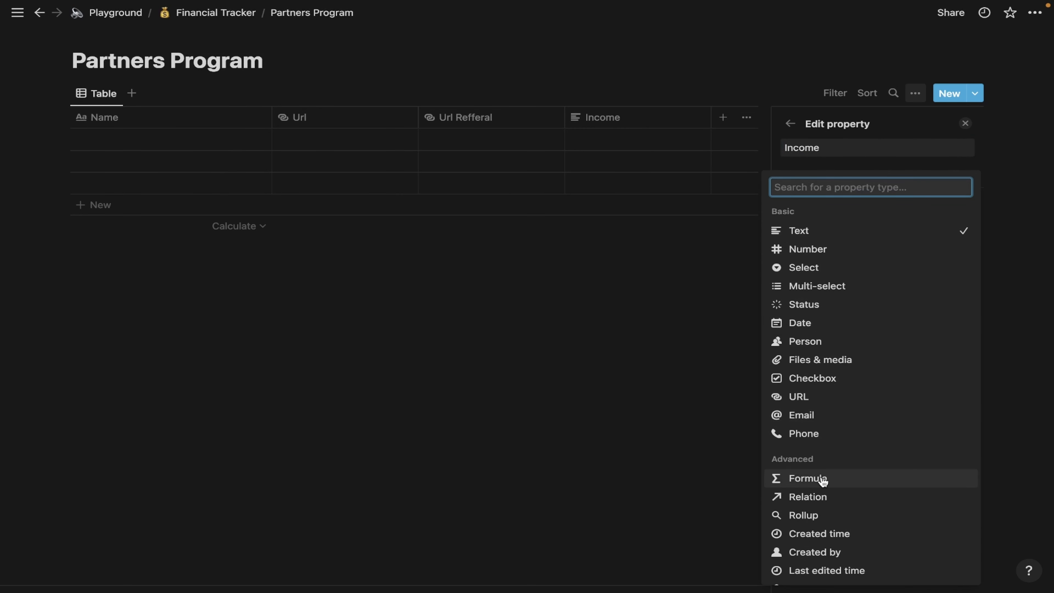
pyautogui.click(813, 495)
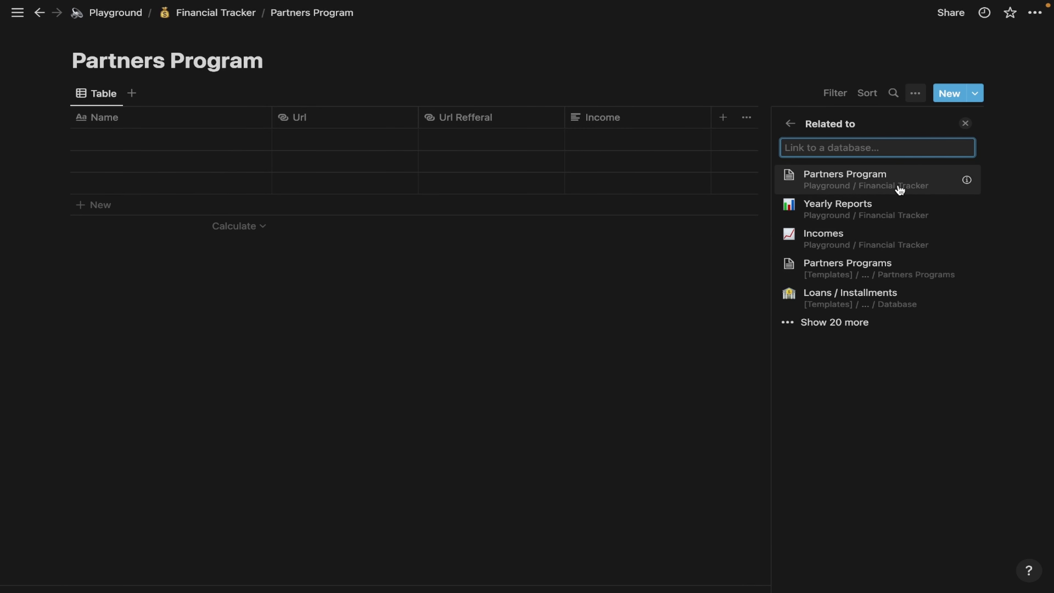
pyautogui.click(914, 244)
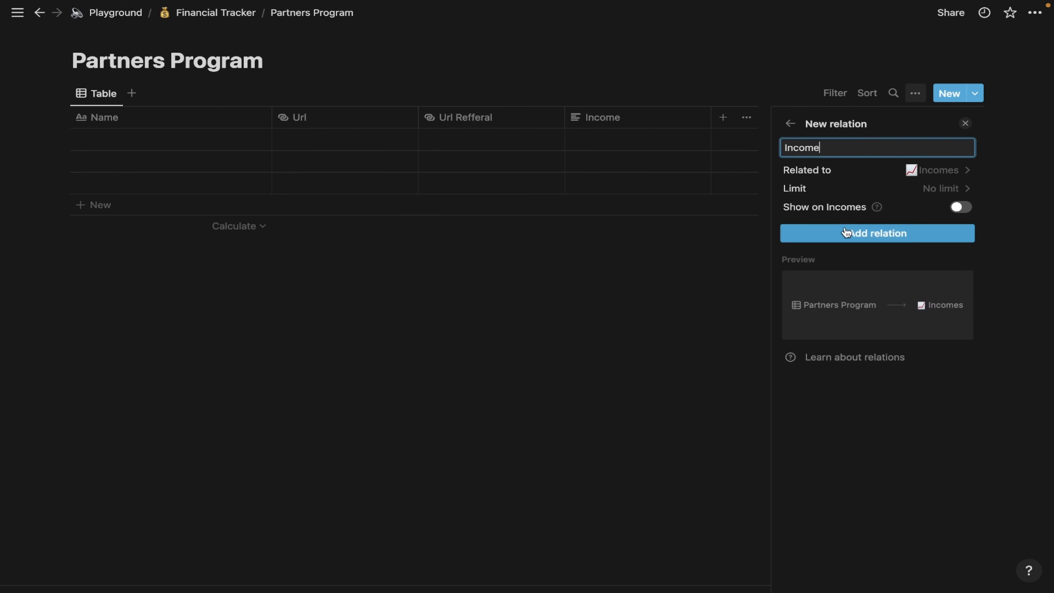
pyautogui.click(966, 209)
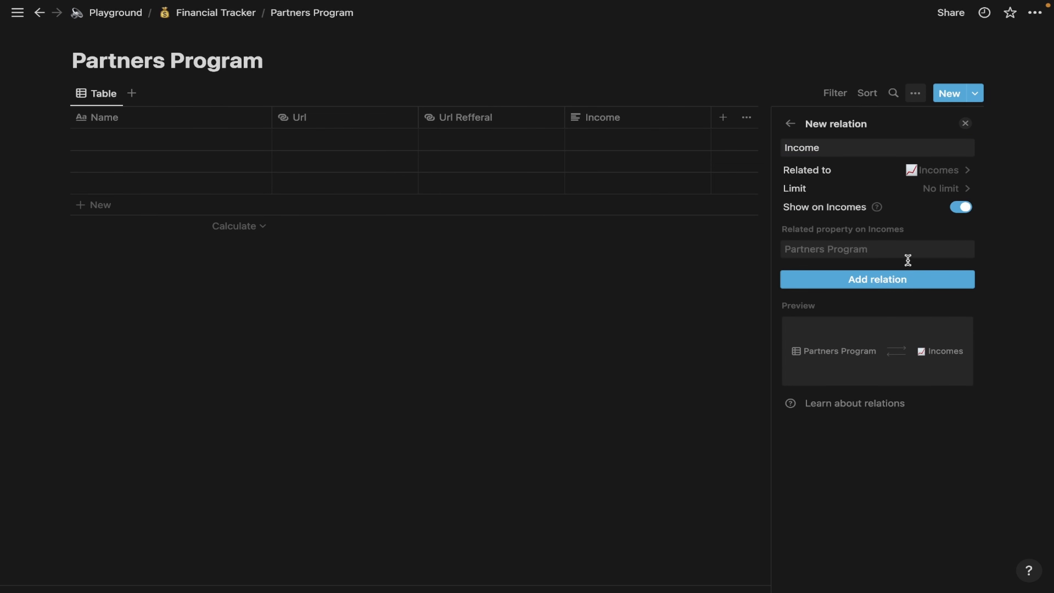
pyautogui.click(874, 278)
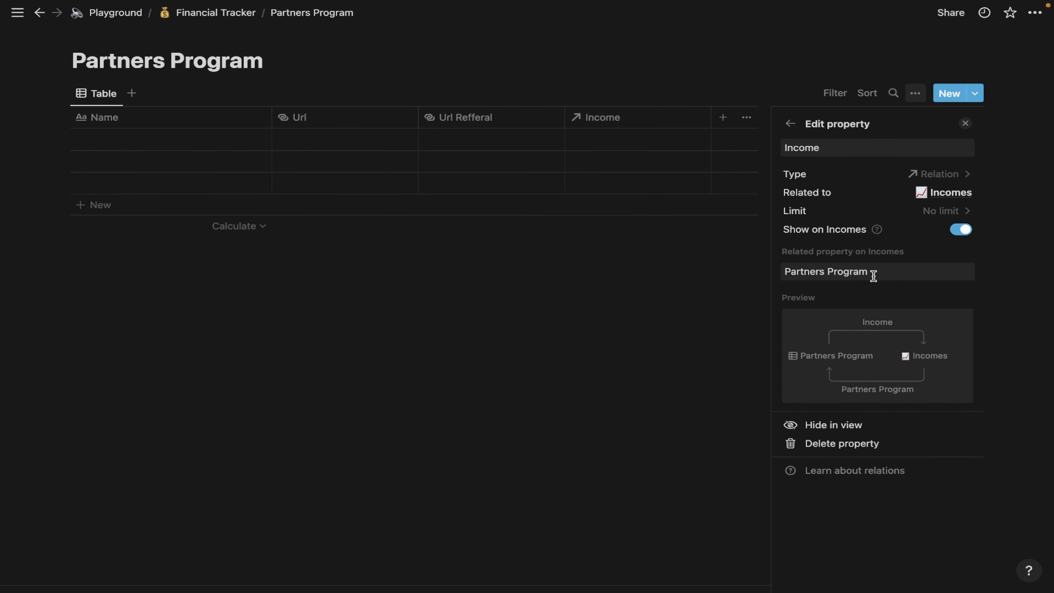
pyautogui.click(679, 286)
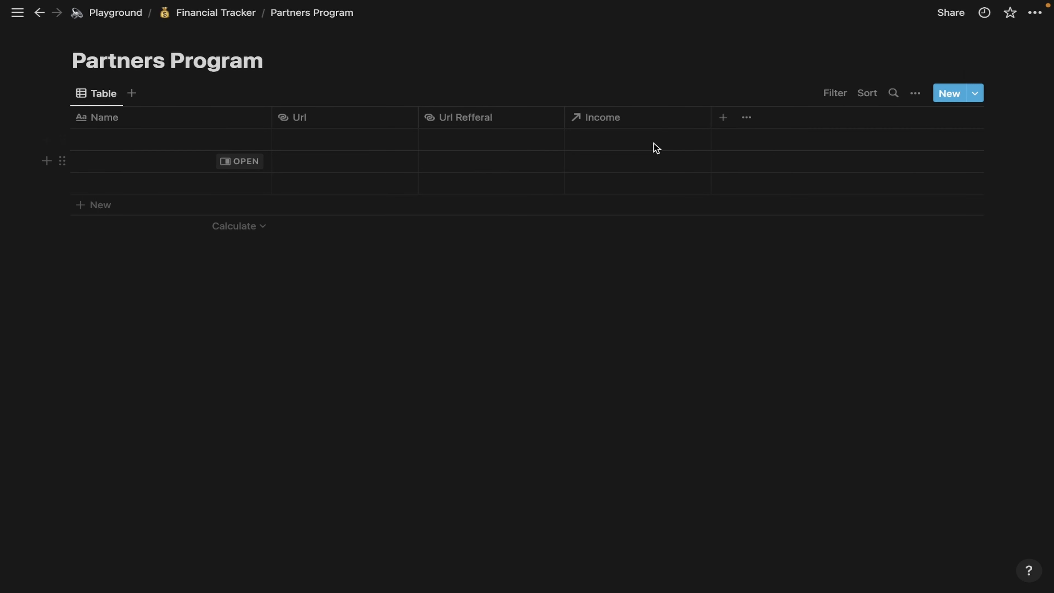
# - Add a property named Sumary and move its column directly after Name
pyautogui.click(724, 125)
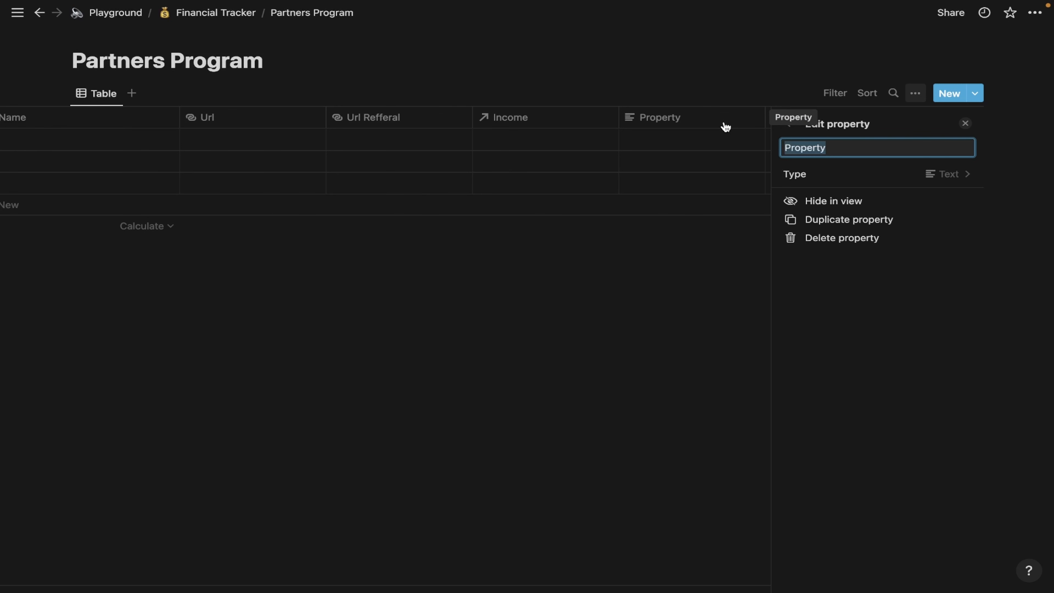
pyautogui.write('Sumary')
pyautogui.click(609, 284)
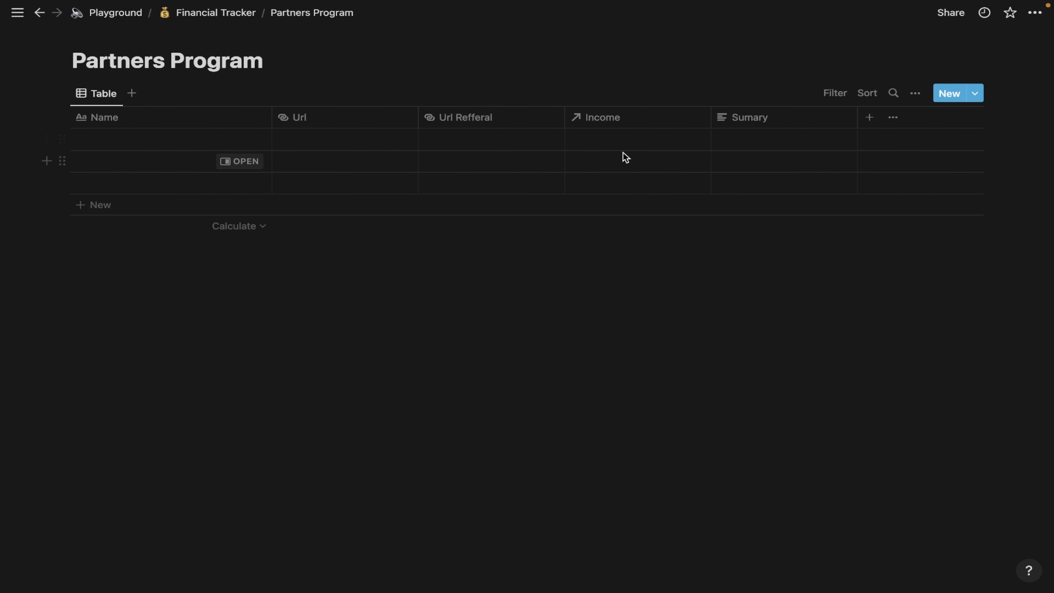
pyautogui.moveTo(743, 115); pyautogui.dragTo(327, 117)
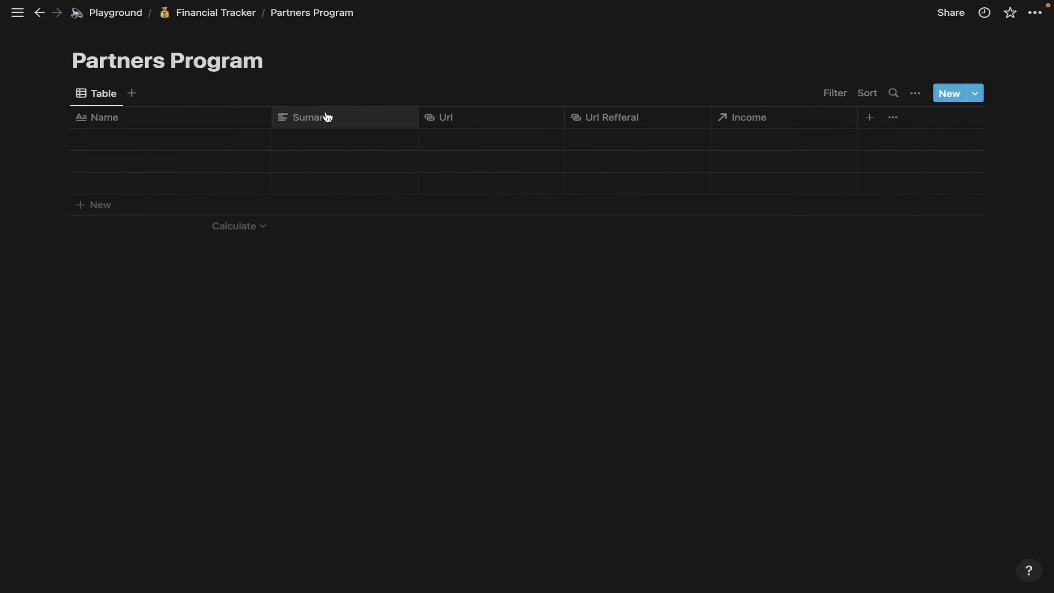
# - Correct the Sumary property's name to Summary and change its type to Rollup
pyautogui.click(327, 117)
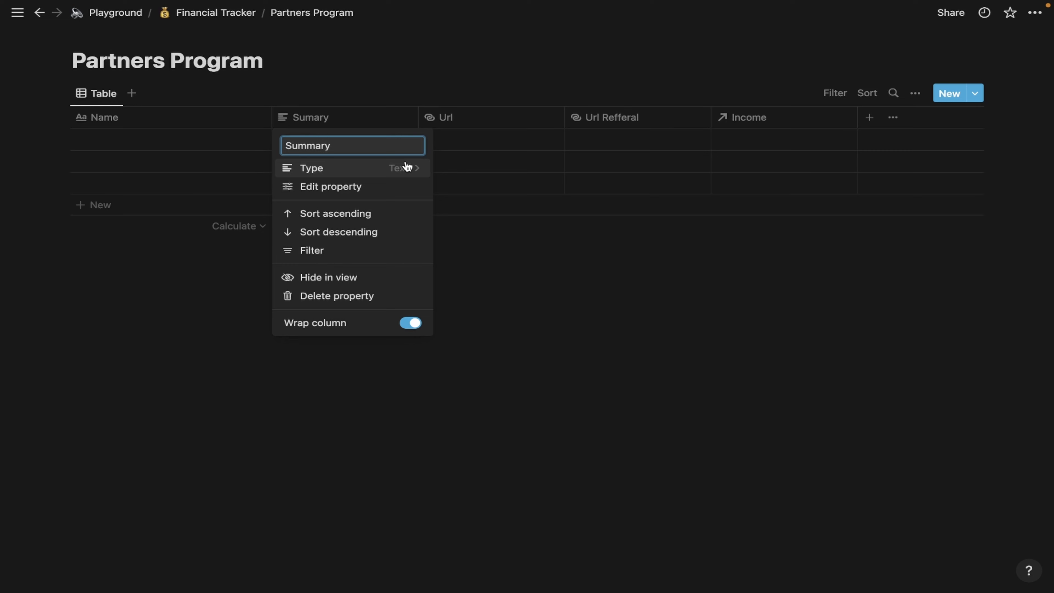
pyautogui.click(350, 191)
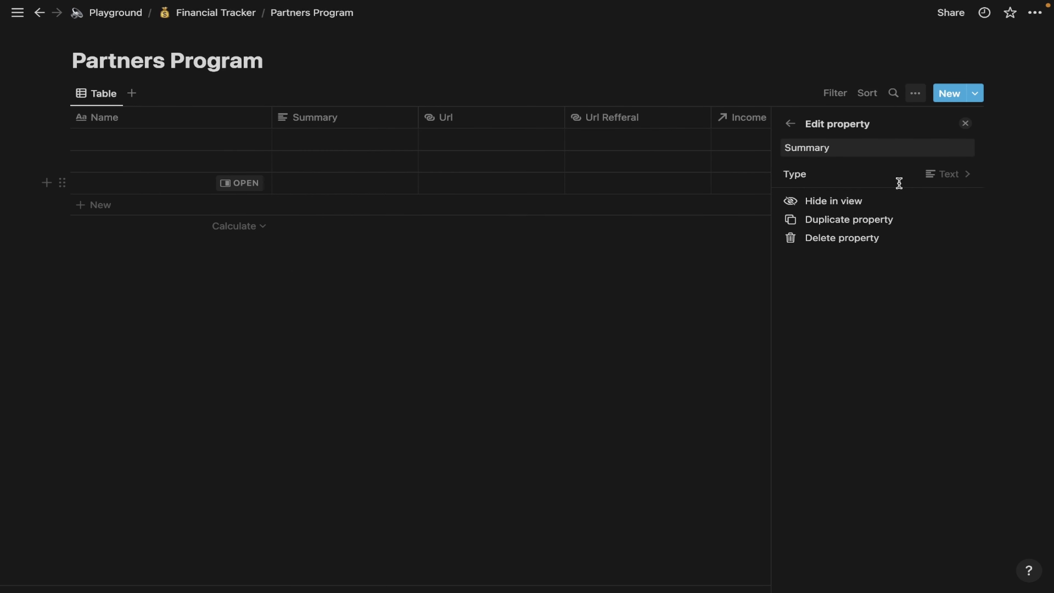
pyautogui.click(898, 176)
pyautogui.write('rol')
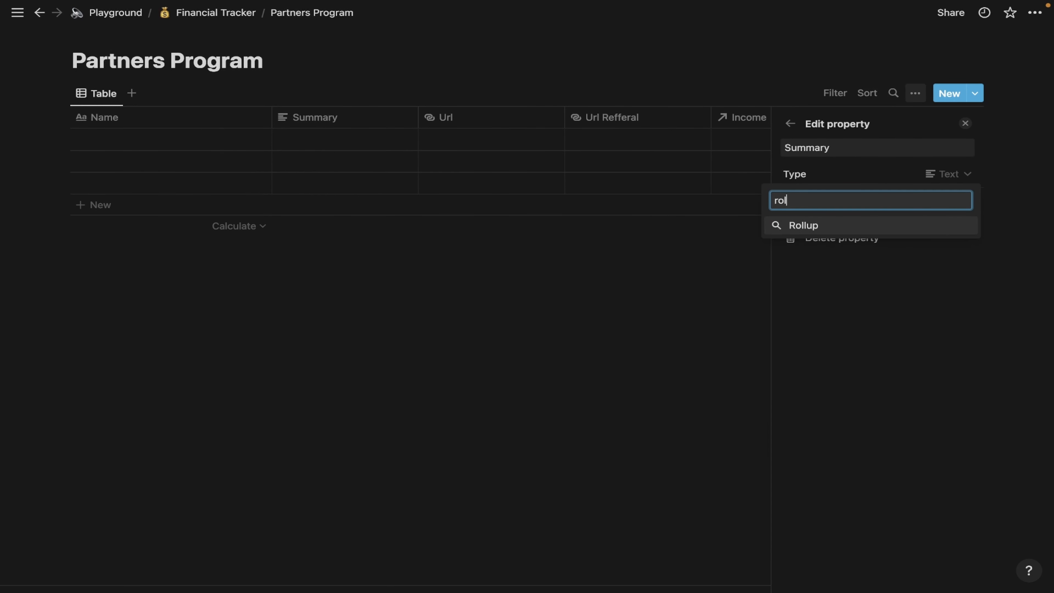
pyautogui.click(856, 226)
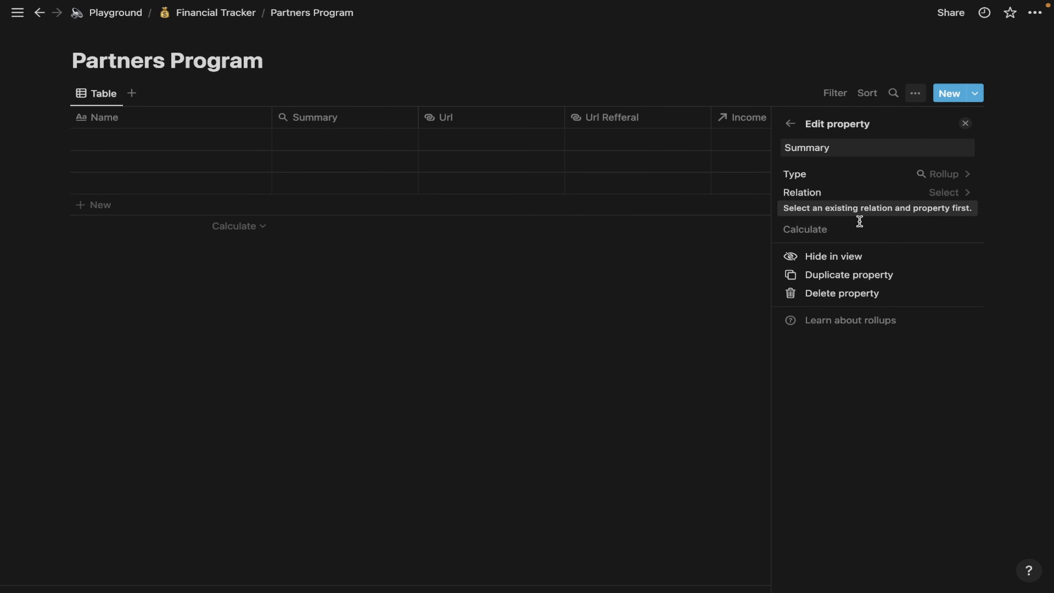
# - Configure the Summary rollup to use the Income relation and its Amount property, calculated as Sum
pyautogui.click(873, 193)
pyautogui.click(819, 246)
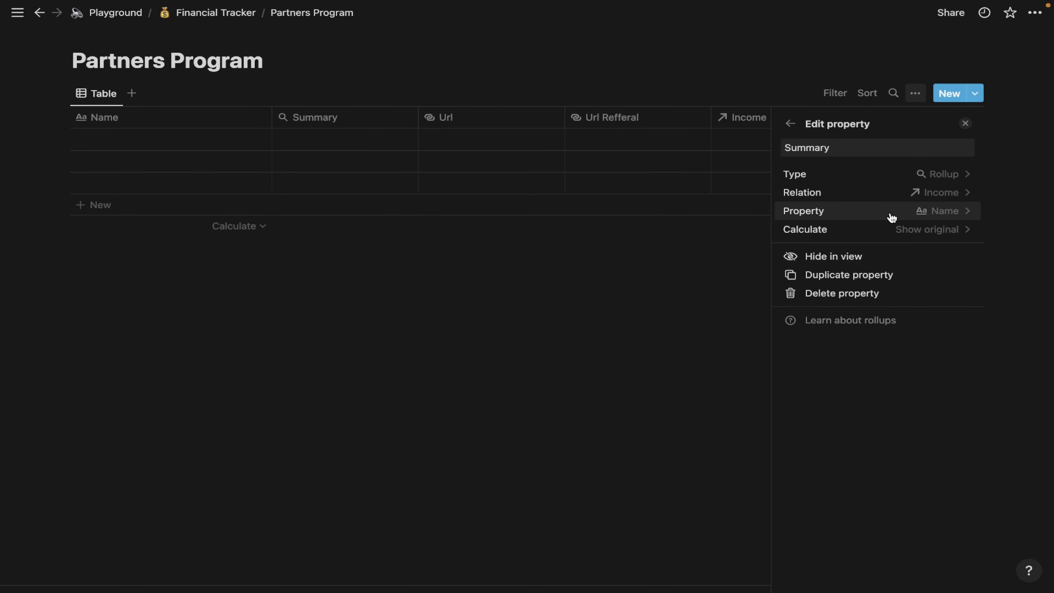
pyautogui.click(871, 220)
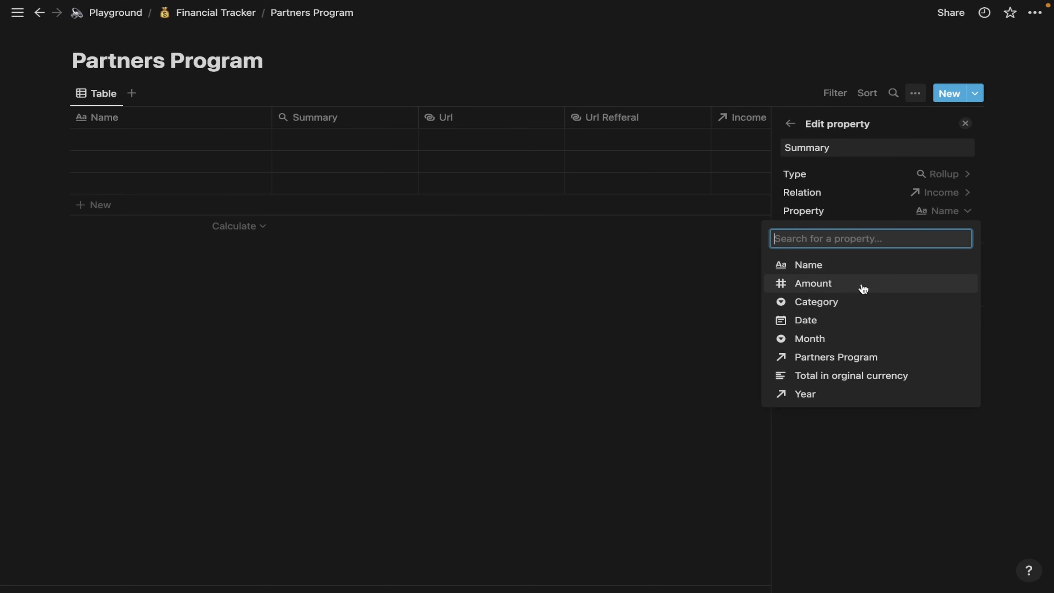
pyautogui.click(863, 287)
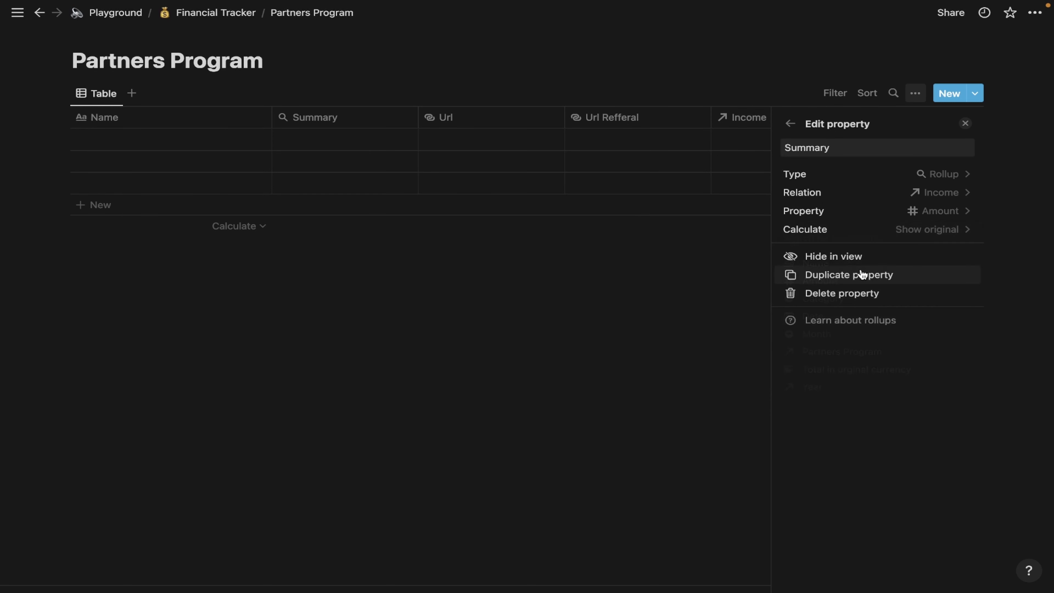
pyautogui.click(867, 235)
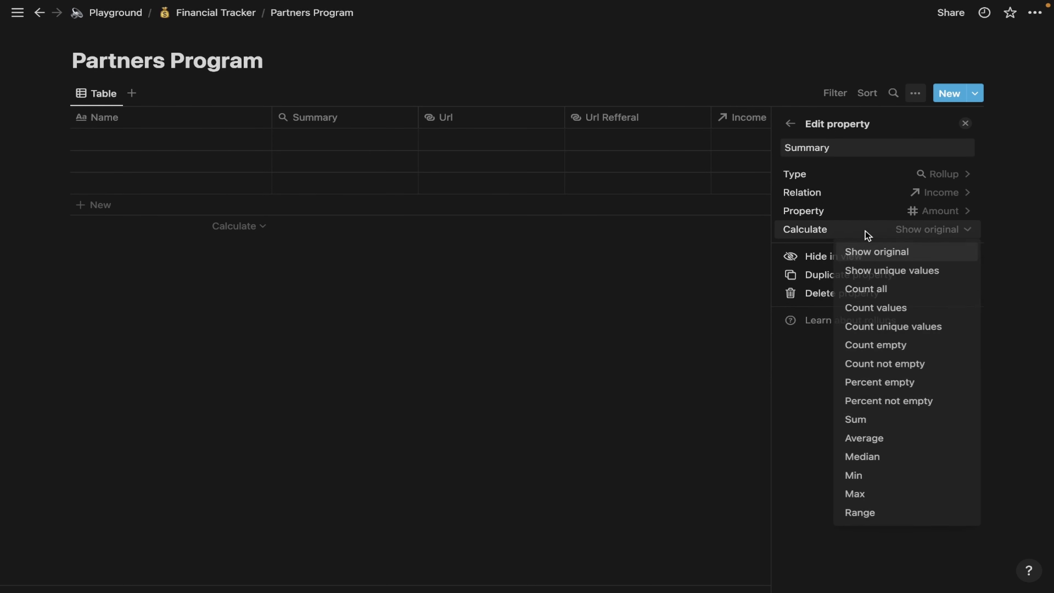
pyautogui.click(872, 416)
pyautogui.click(627, 365)
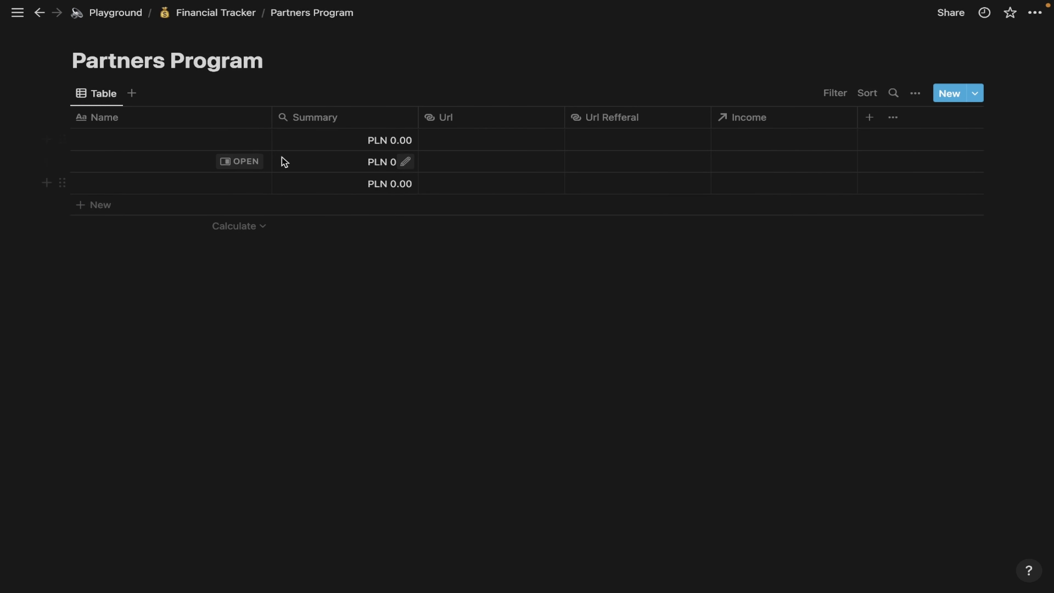
# - Name the first two Partners Program entries YouTube and AdSense, and delete the empty third entry
pyautogui.click(122, 138)
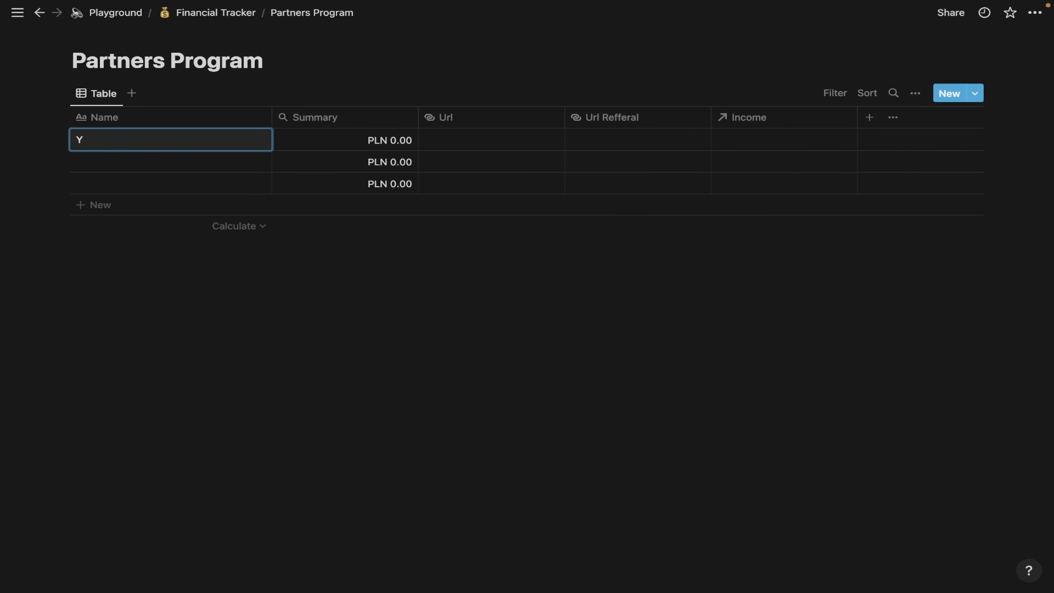
pyautogui.write('YouTube')
pyautogui.click(101, 168)
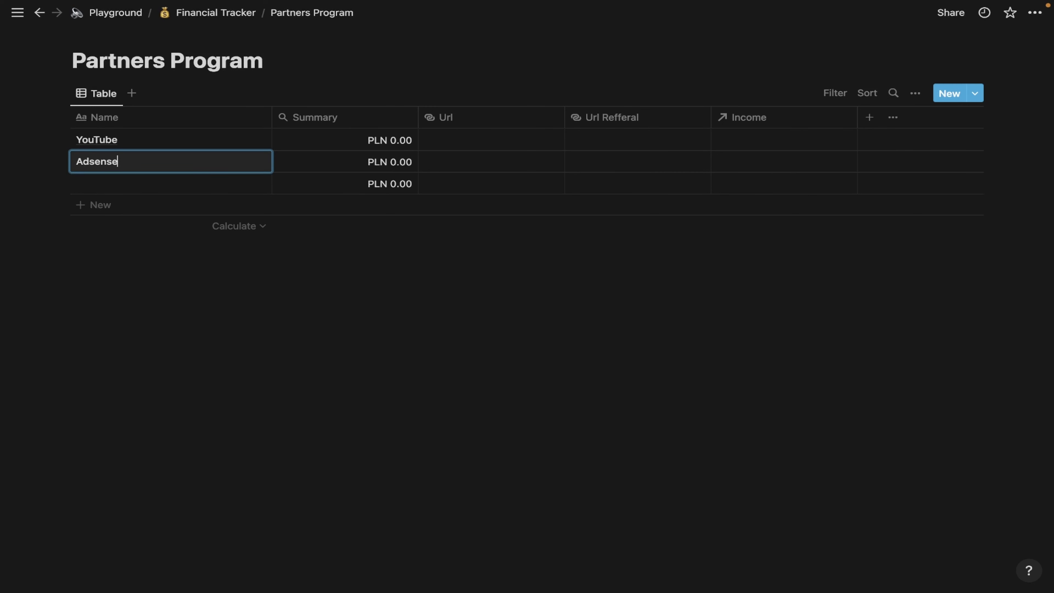
pyautogui.press('BackSpace')
pyautogui.write('S')
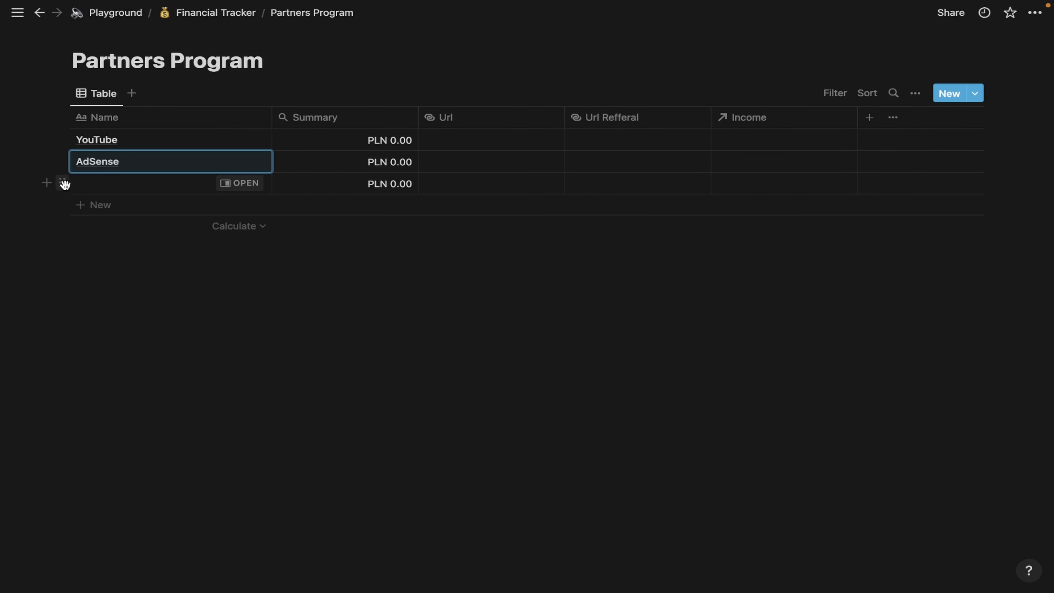
pyautogui.rightClick(97, 189)
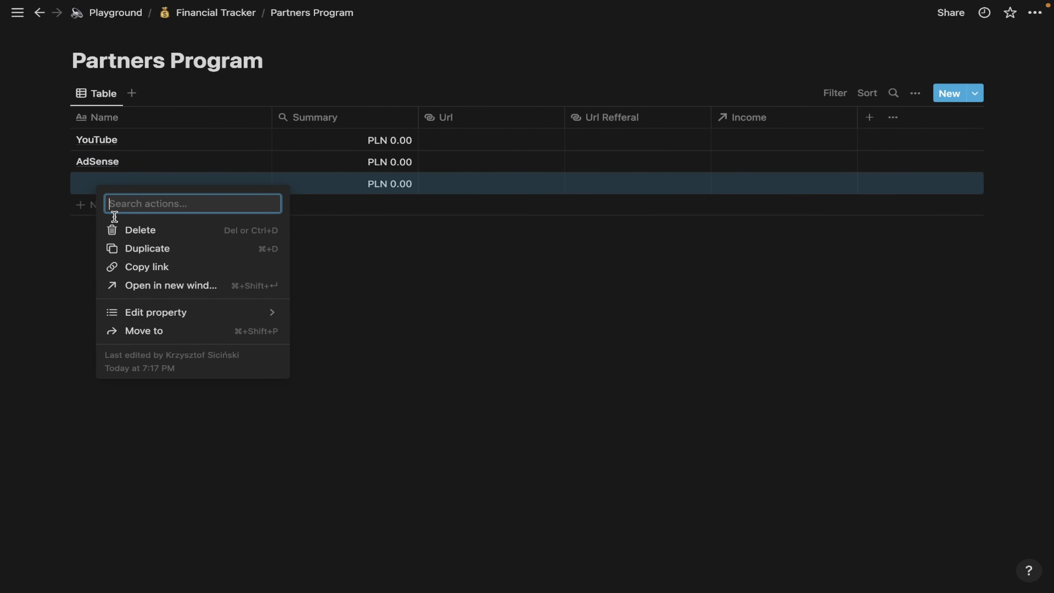
pyautogui.click(183, 234)
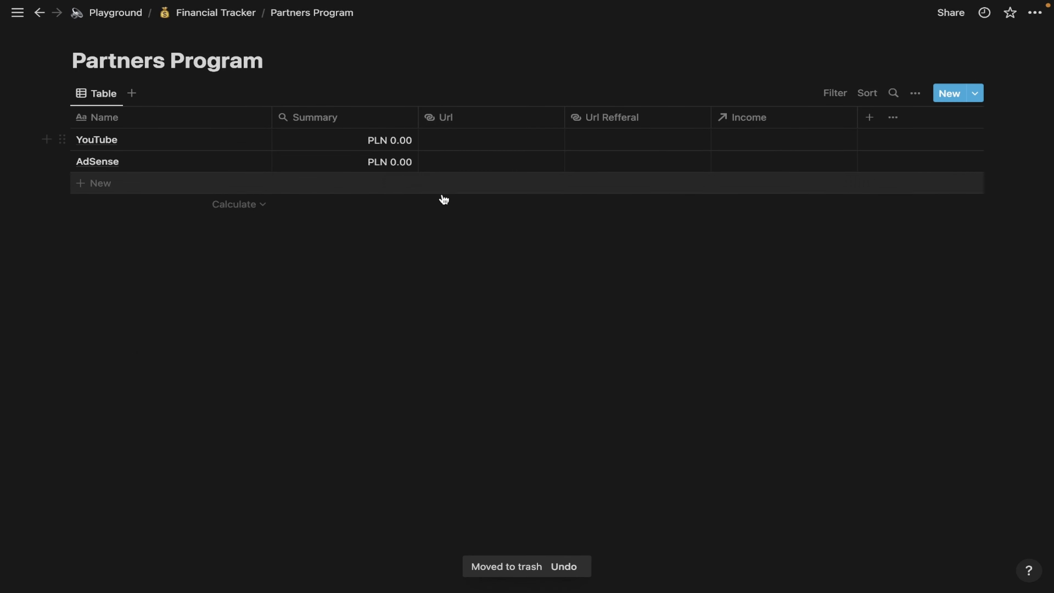
# - Return to the Financial Tracker page and add a toggle list named Partners Programs below the Monthly Incomes table
pyautogui.click(229, 18)
pyautogui.scroll(-5, 257, 228)
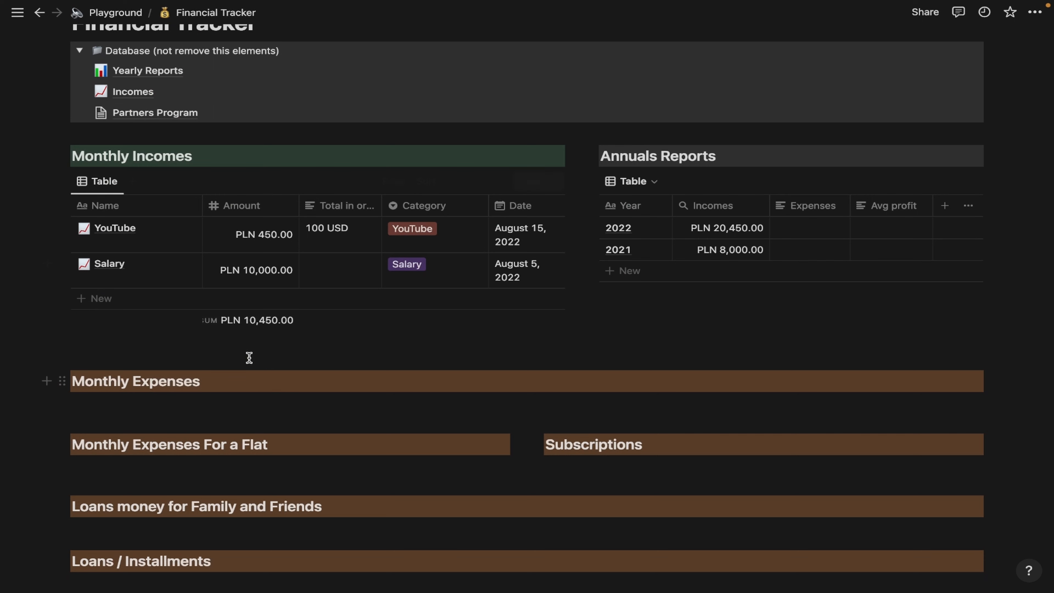
pyautogui.click(246, 347)
pyautogui.write('/tog')
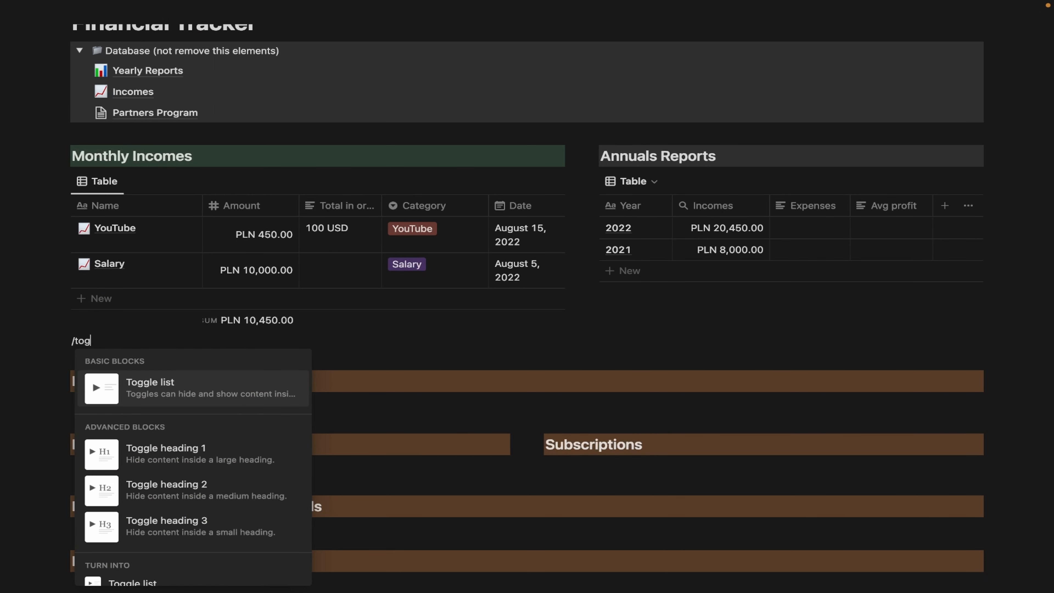
pyautogui.press('Return')
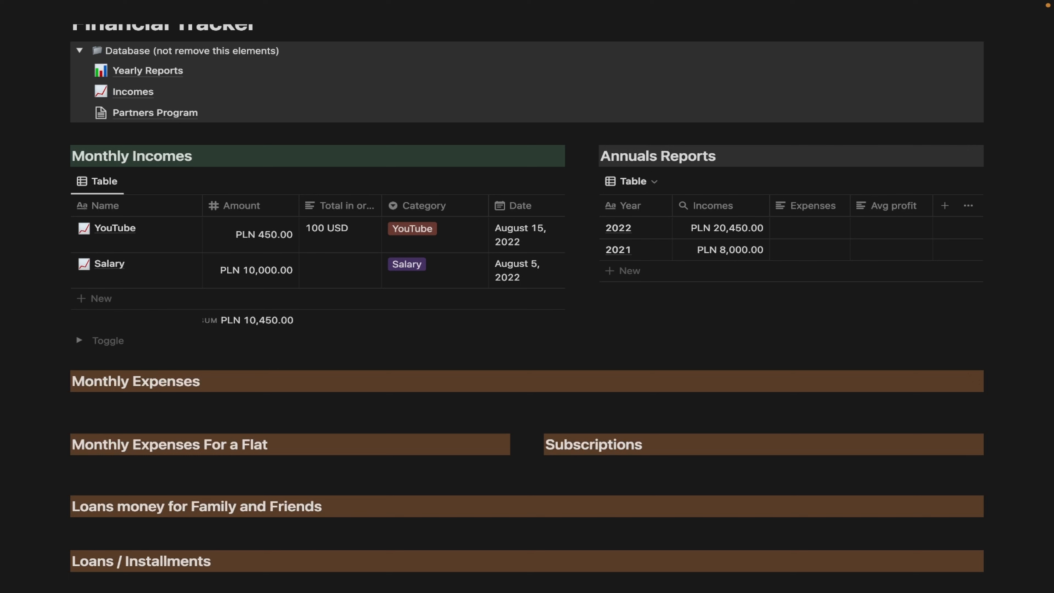
pyautogui.write('Partners Programs')
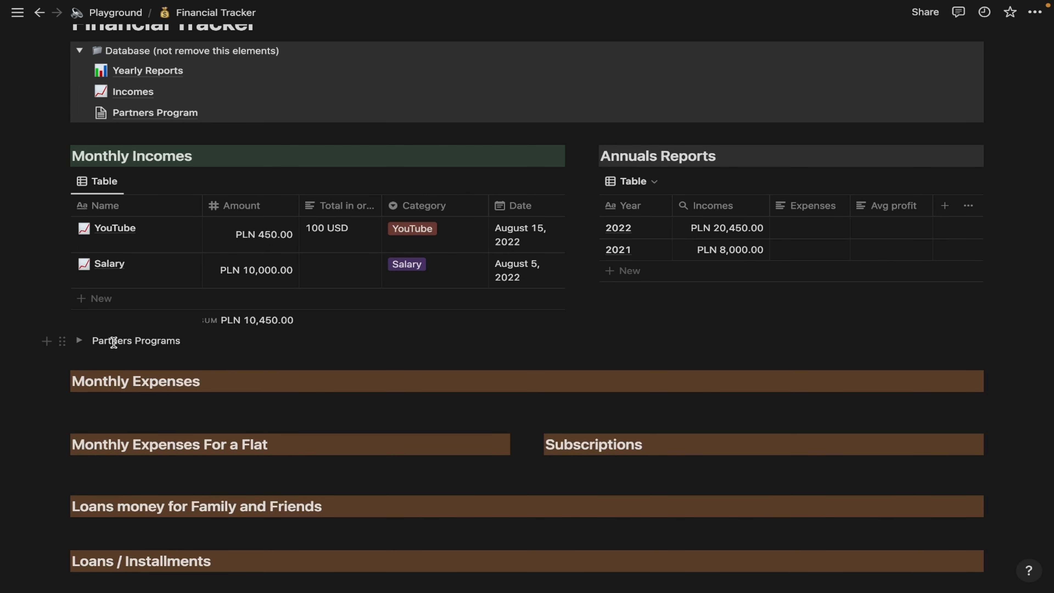
# - Insert a linked view of the Partners Program database inside the Partners Programs toggle, copying its existing Table view
pyautogui.click(79, 341)
pyautogui.click(137, 358)
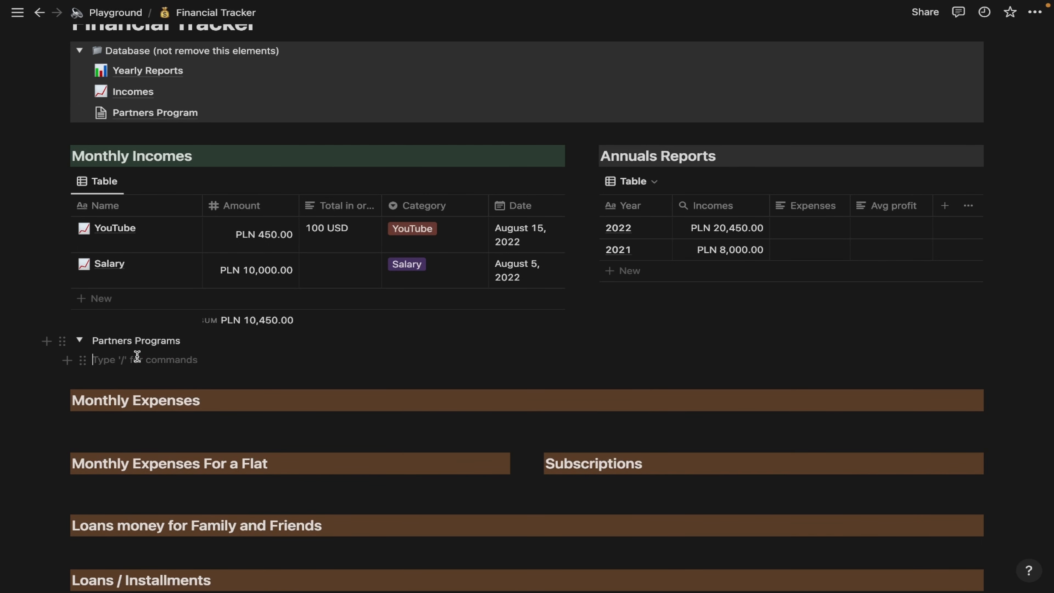
pyautogui.write('/')
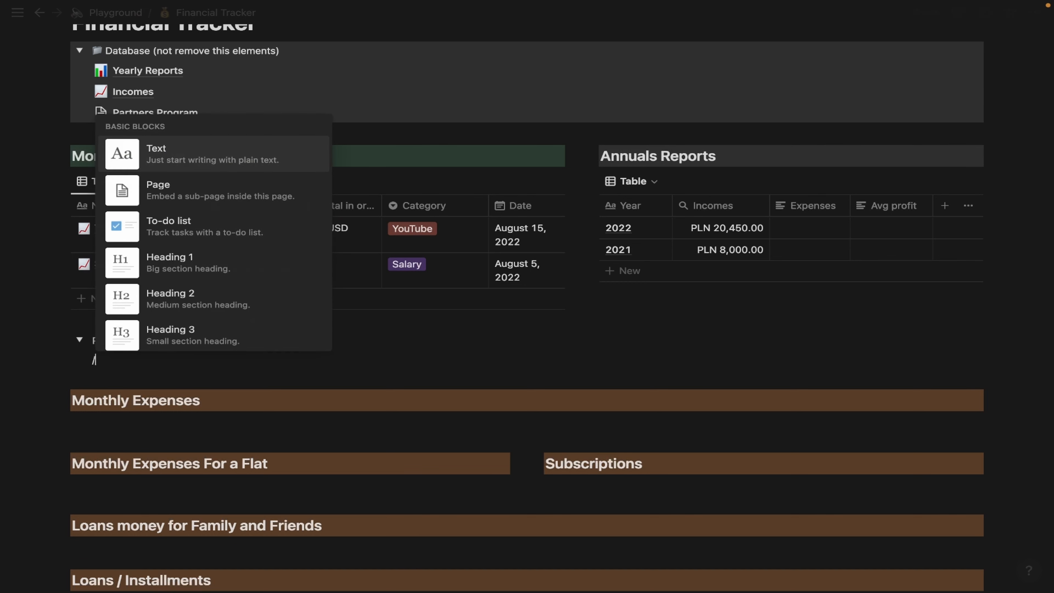
pyautogui.write('tab')
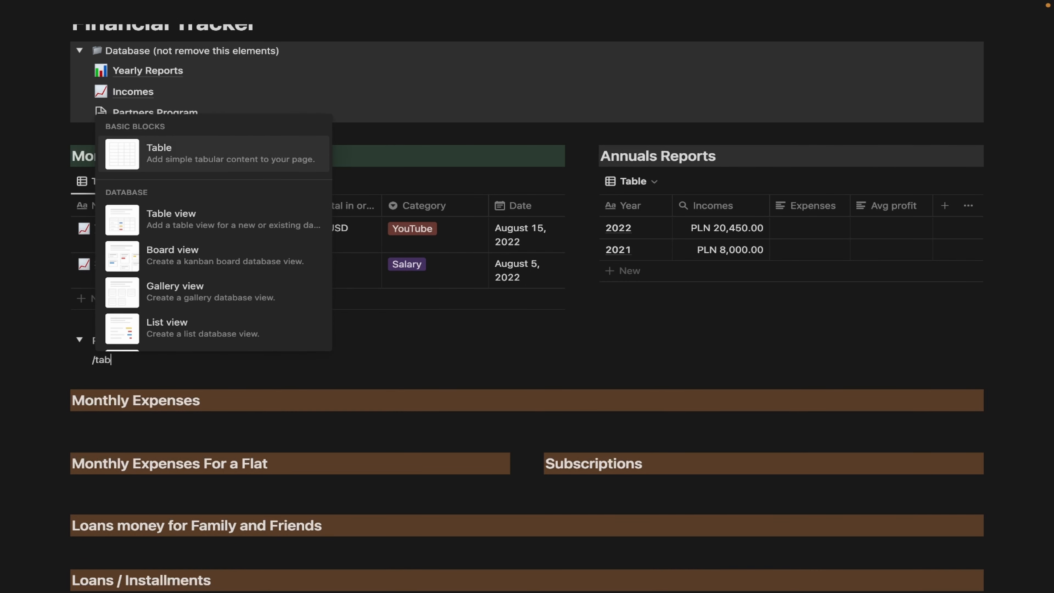
pyautogui.scroll(-2, 137, 326)
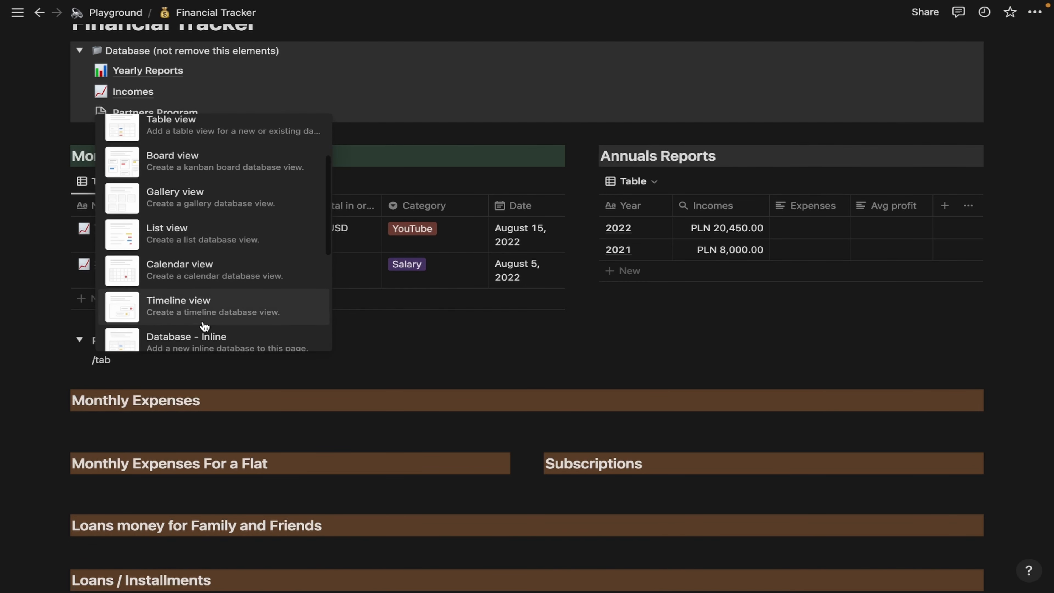
pyautogui.scroll(-2, 218, 317)
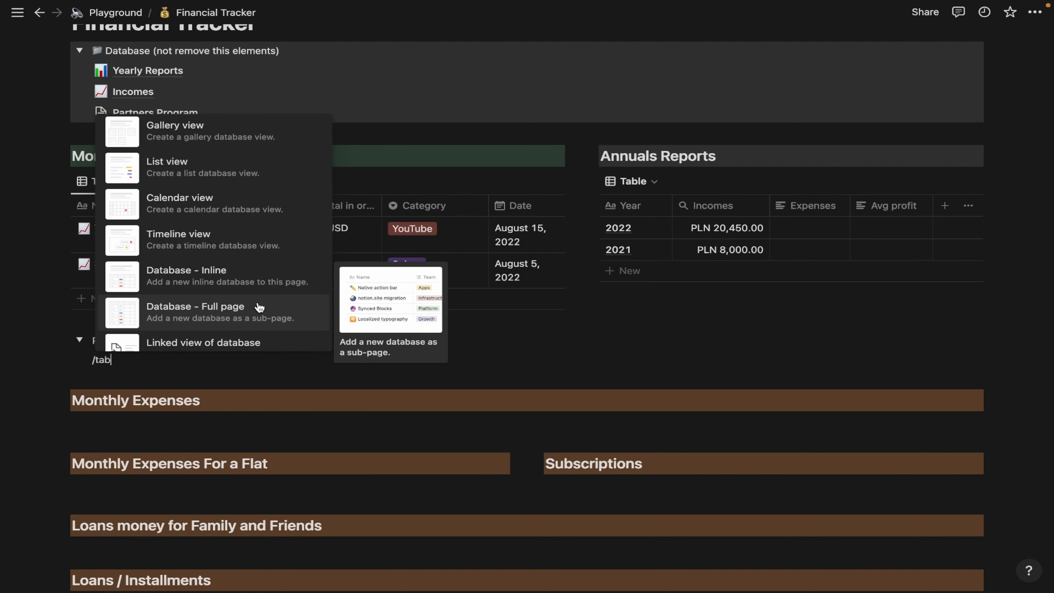
pyautogui.scroll(-1, 259, 307)
pyautogui.click(259, 307)
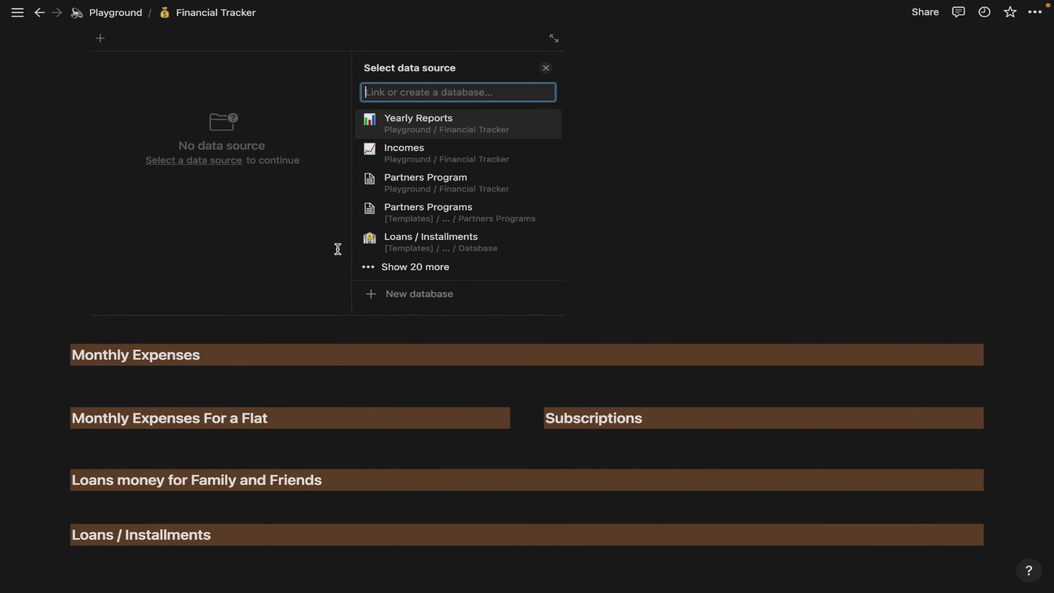
pyautogui.click(463, 179)
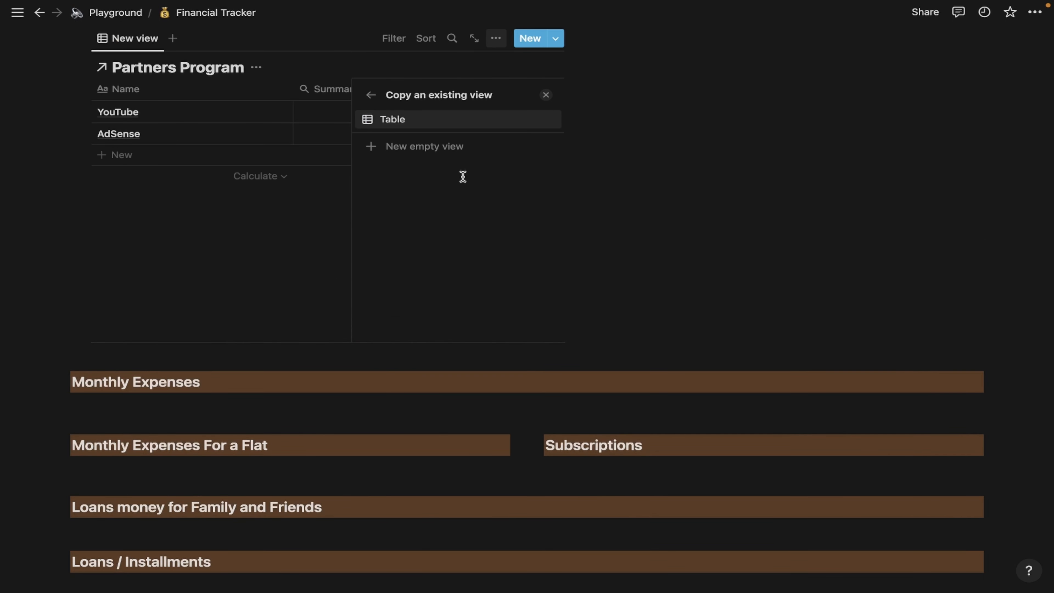
pyautogui.click(392, 119)
pyautogui.scroll(4, 571, 155)
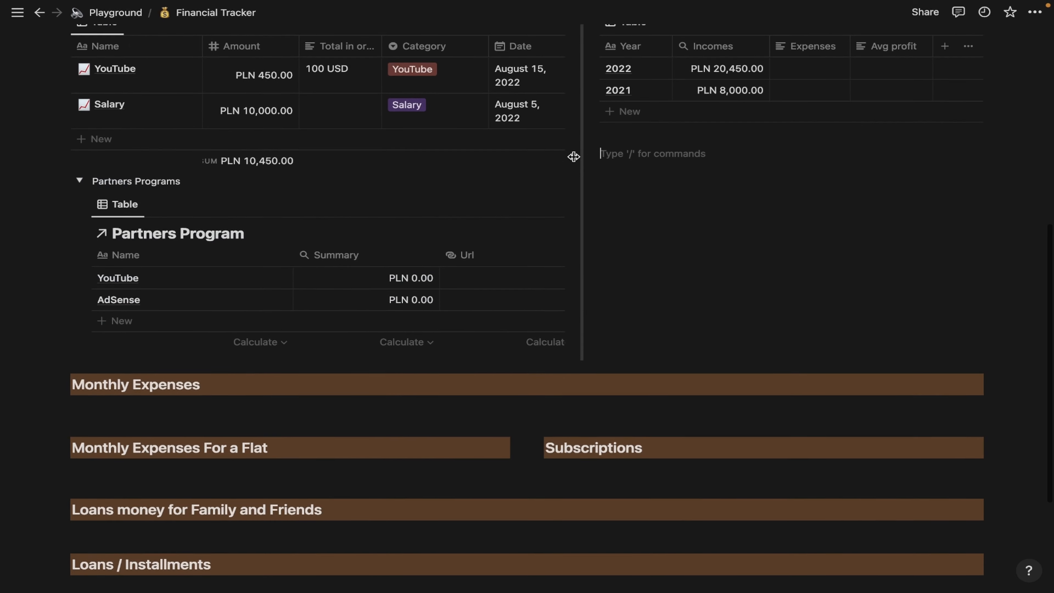
pyautogui.click(79, 183)
pyautogui.click(80, 183)
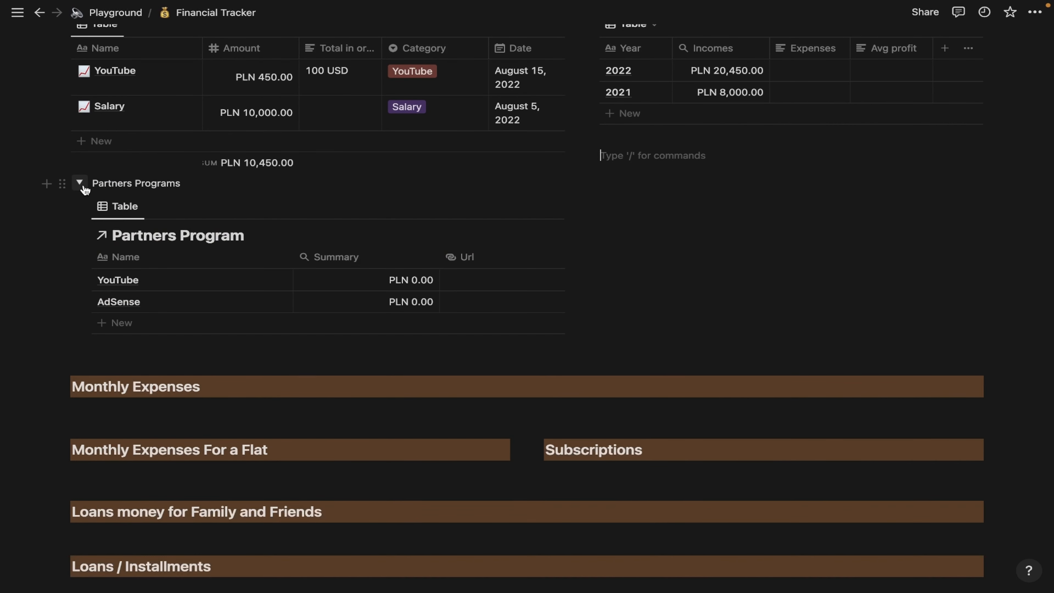
pyautogui.click(79, 183)
pyautogui.click(80, 182)
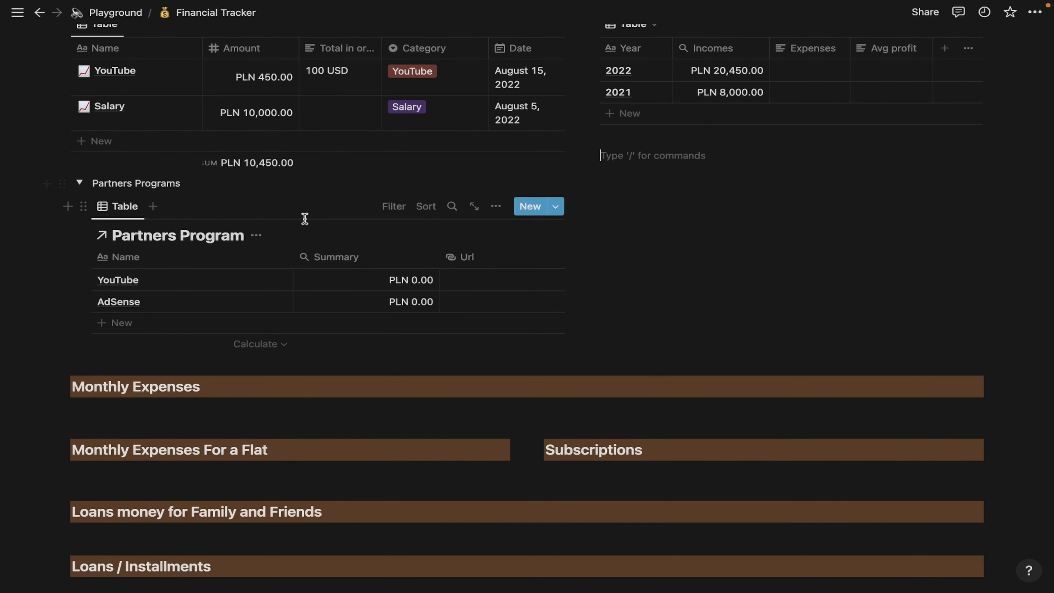
# - Move the Partners Programs toggle out of its column to full page width above Monthly Expenses, and hide its table's database title
pyautogui.scroll(2, 75, 277)
pyautogui.moveTo(62, 275); pyautogui.dragTo(87, 452)
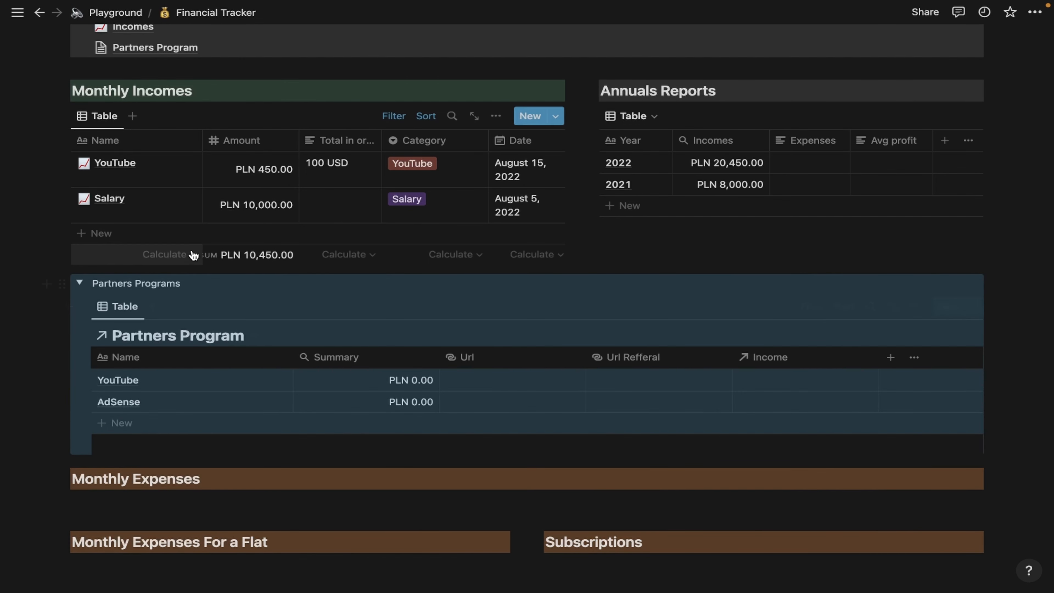
pyautogui.click(192, 301)
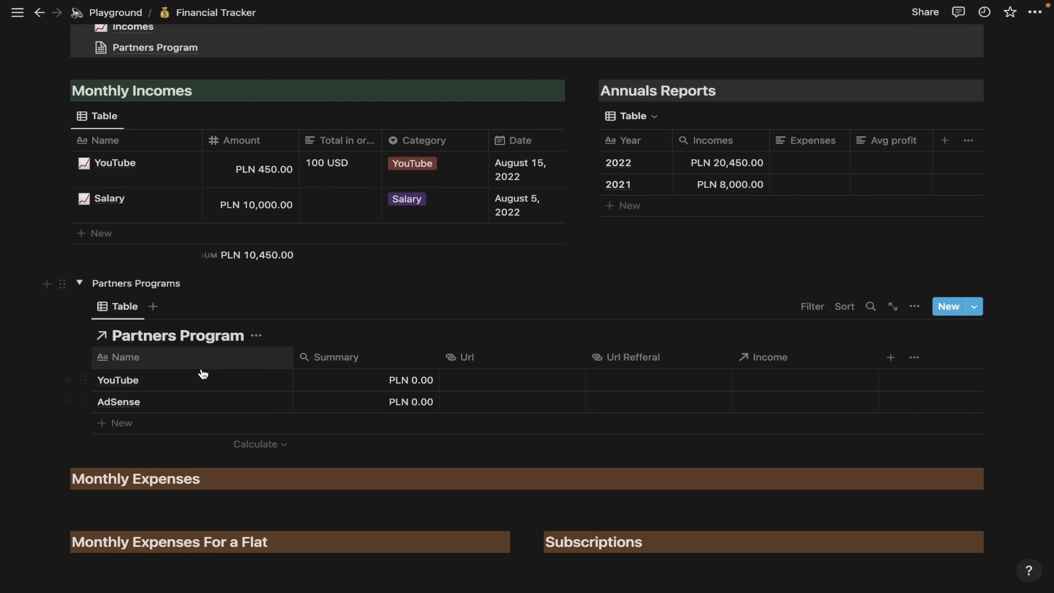
pyautogui.click(256, 336)
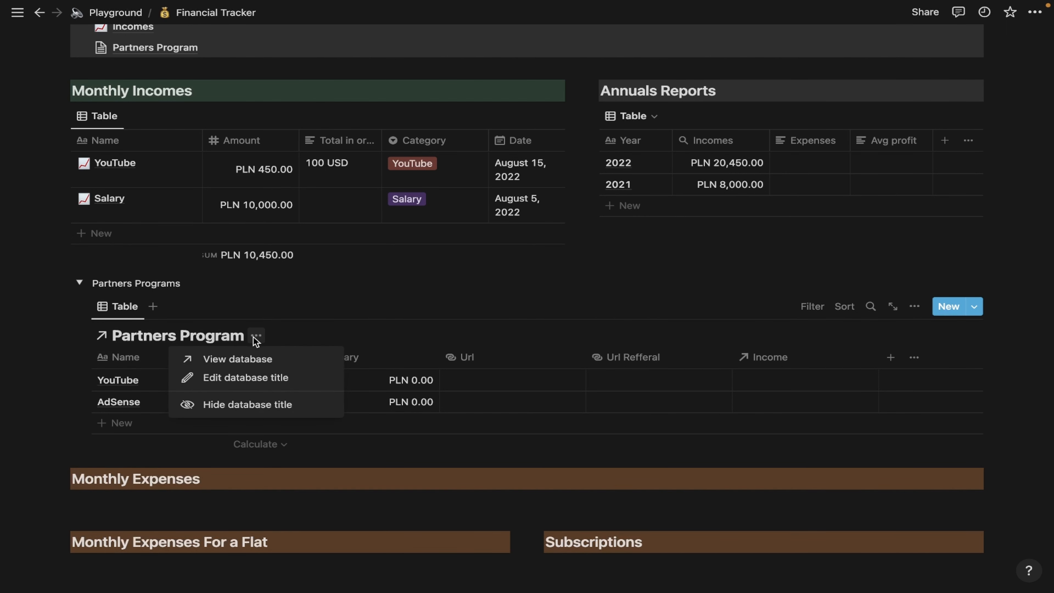
pyautogui.click(261, 405)
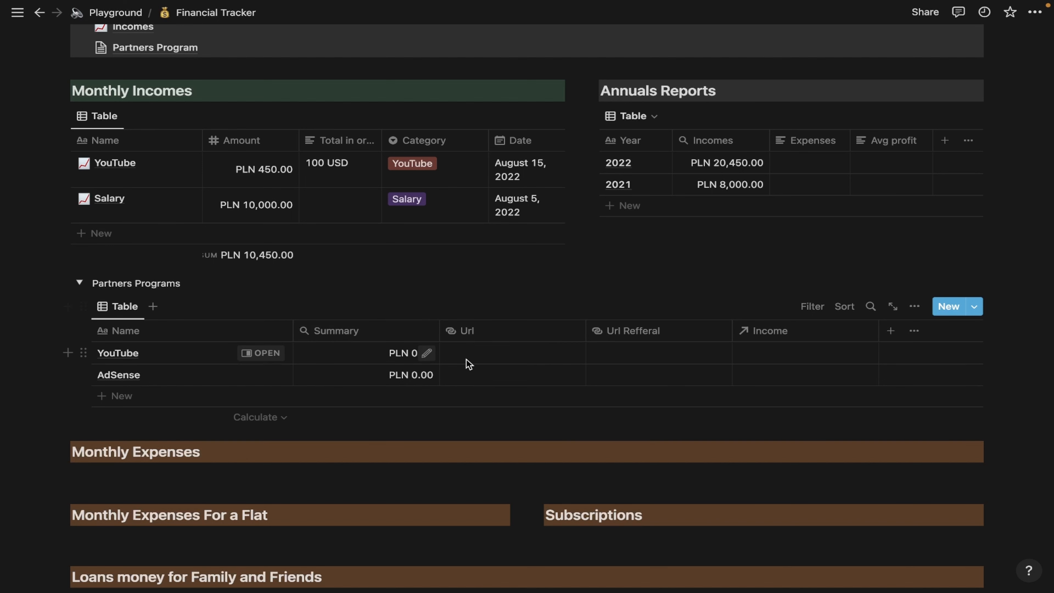
pyautogui.click(522, 354)
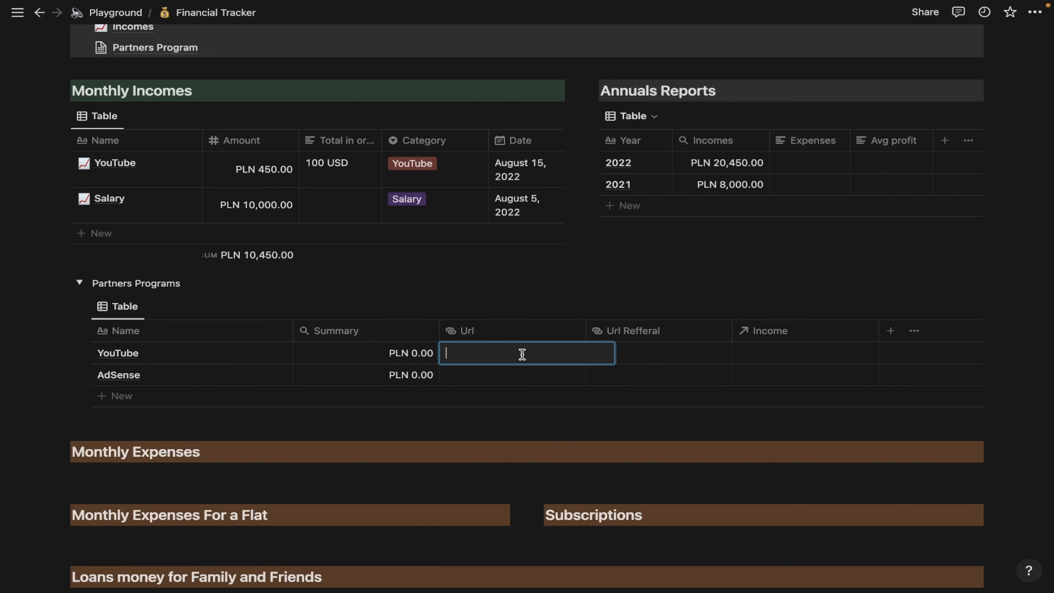
pyautogui.write('https://')
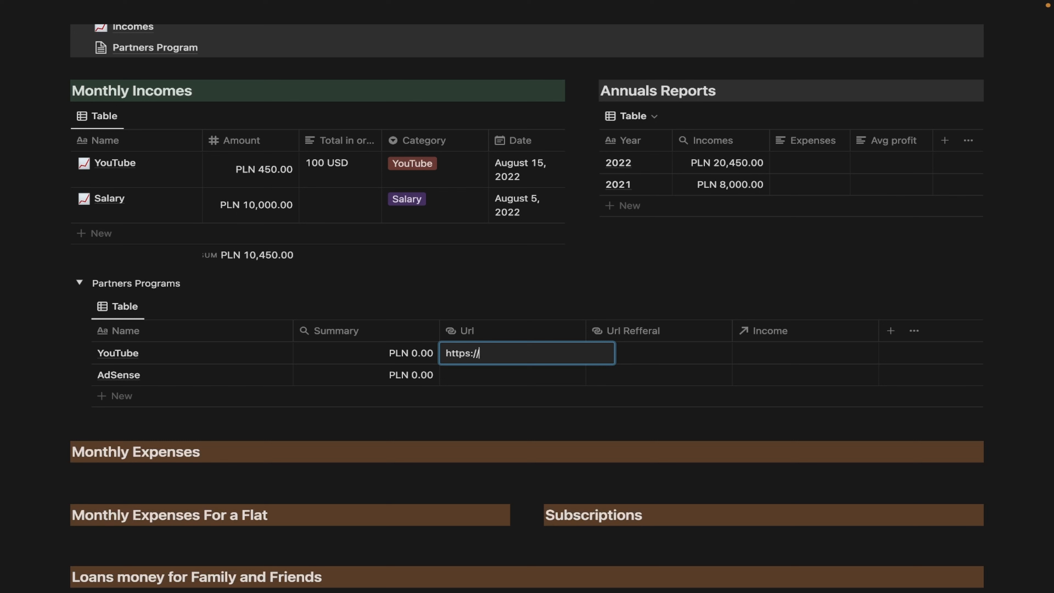
pyautogui.write('youtube.com')
pyautogui.press('Return')
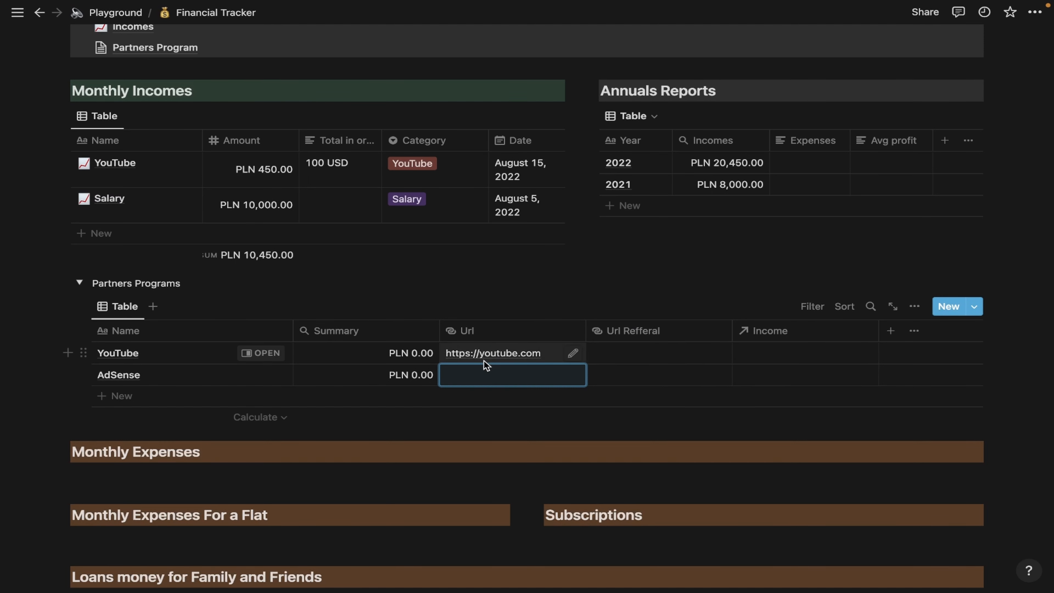
pyautogui.click(646, 347)
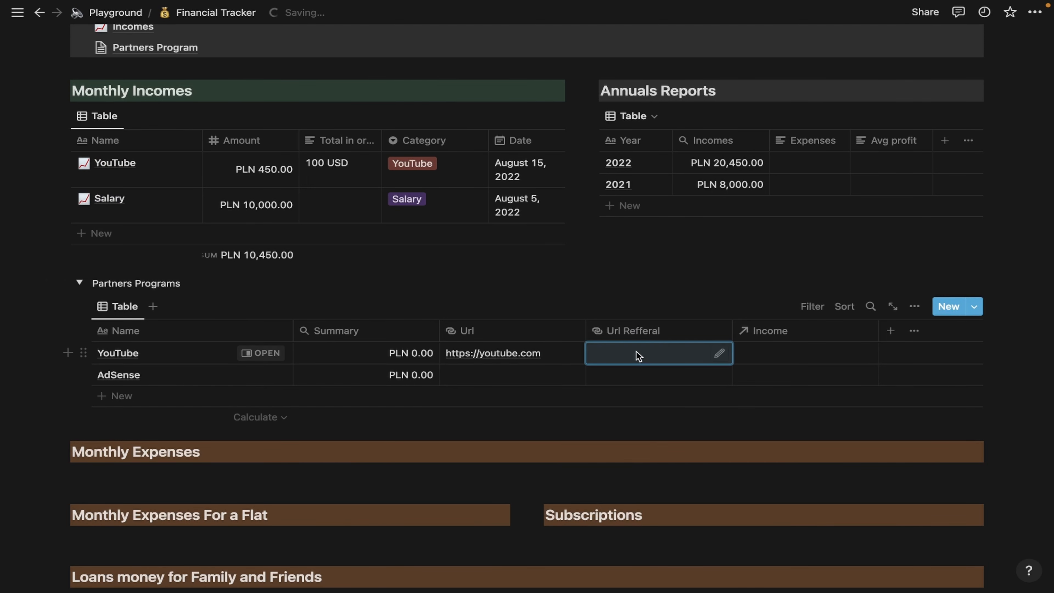
pyautogui.write('h')
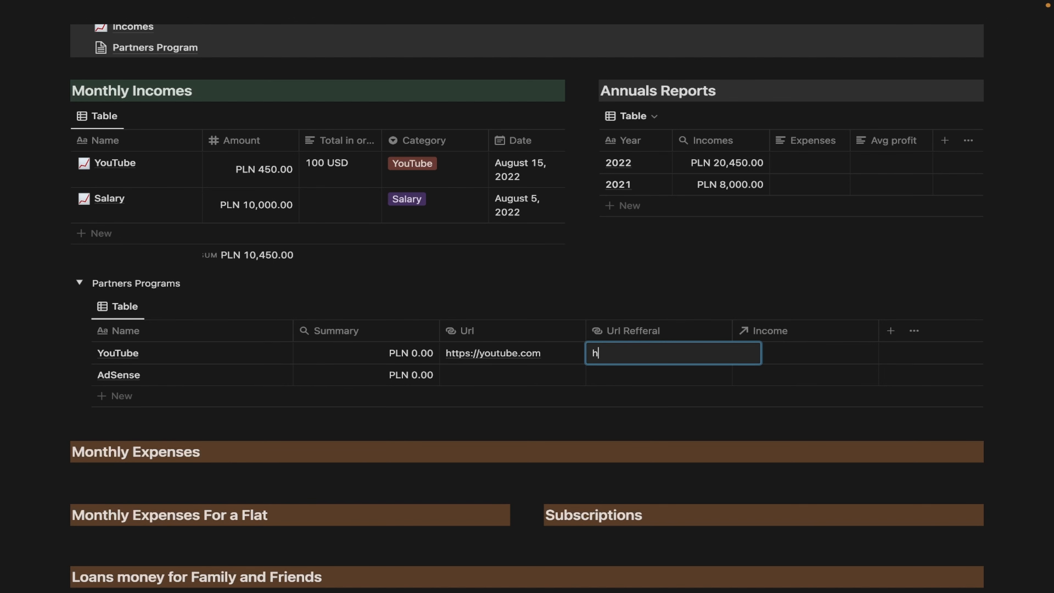
pyautogui.write('ttp://wwwwyoutube.com')
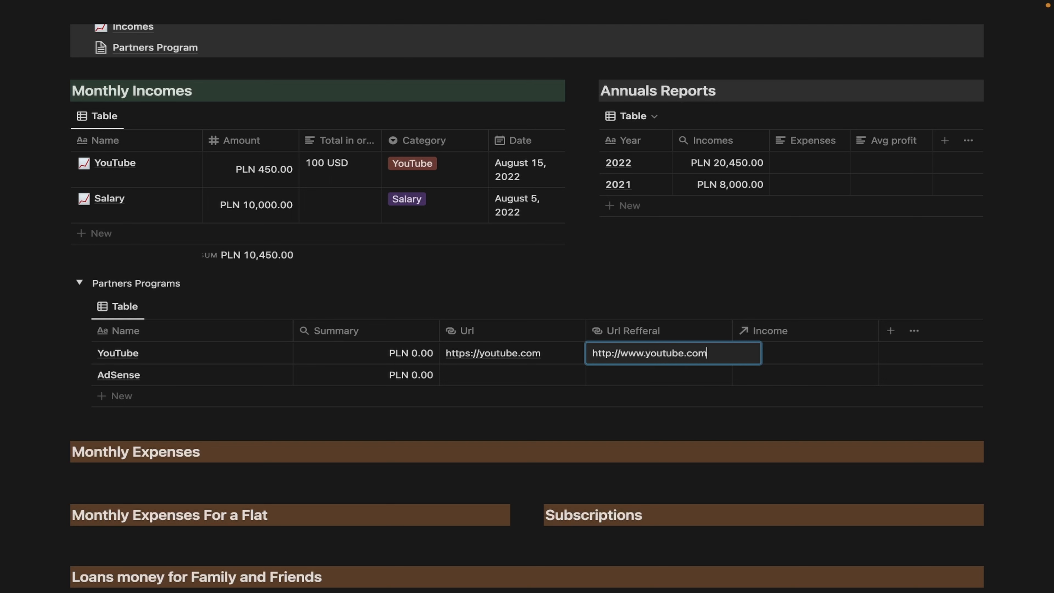
pyautogui.write('?ref=123')
pyautogui.press('Return')
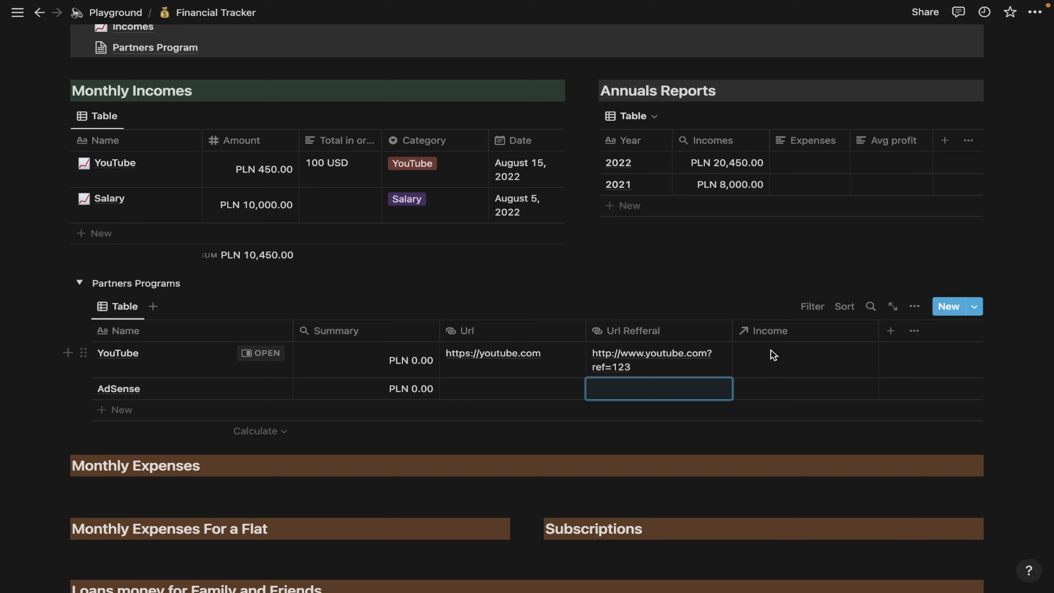
pyautogui.click(771, 331)
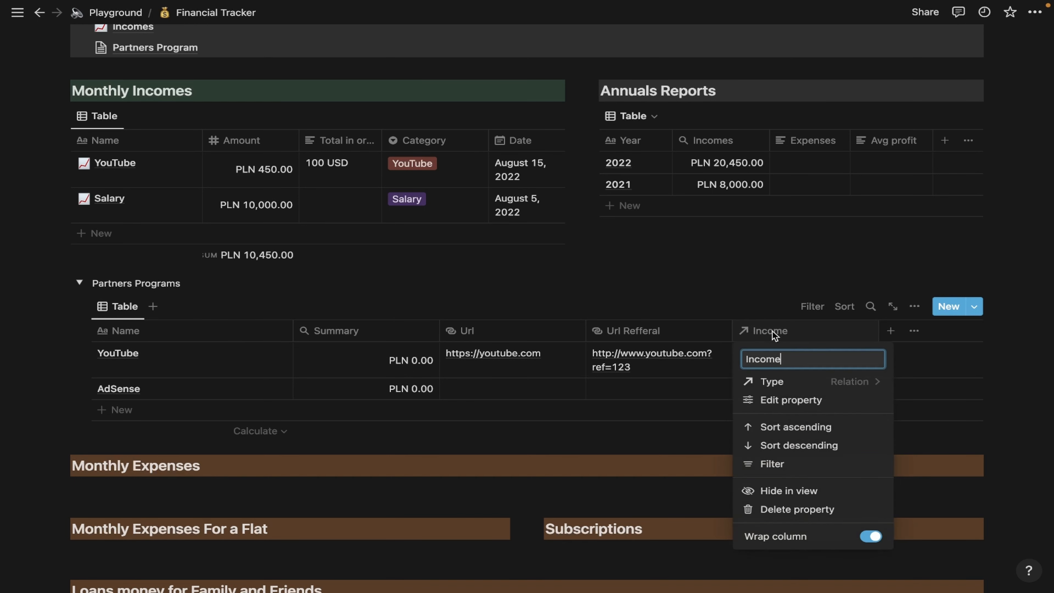
pyautogui.click(796, 507)
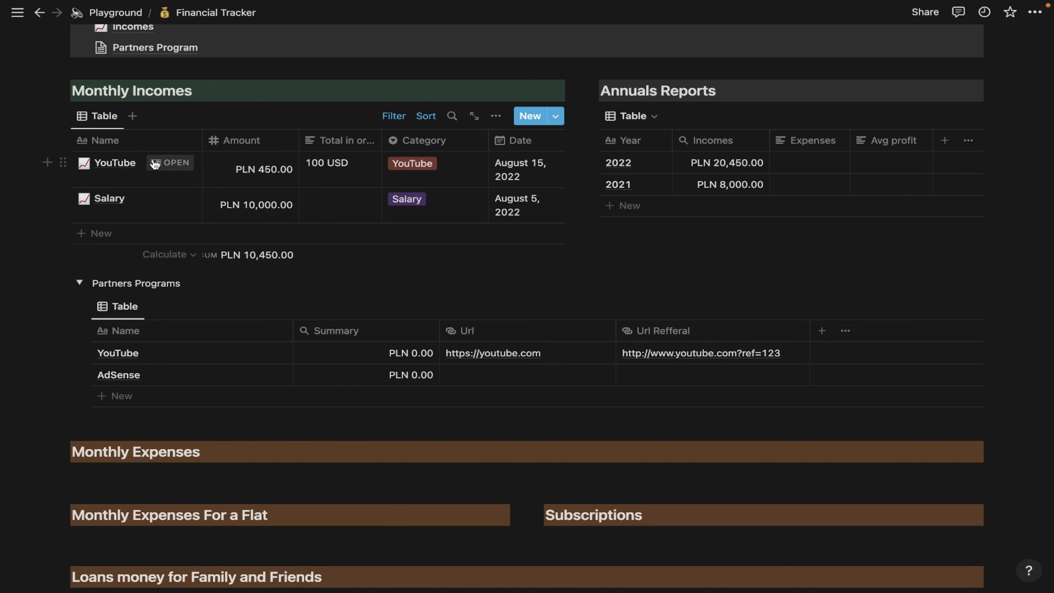
# - Link the YouTube income in Monthly Incomes to the YouTube page through its Partners Program relation, and close the entry
pyautogui.click(166, 163)
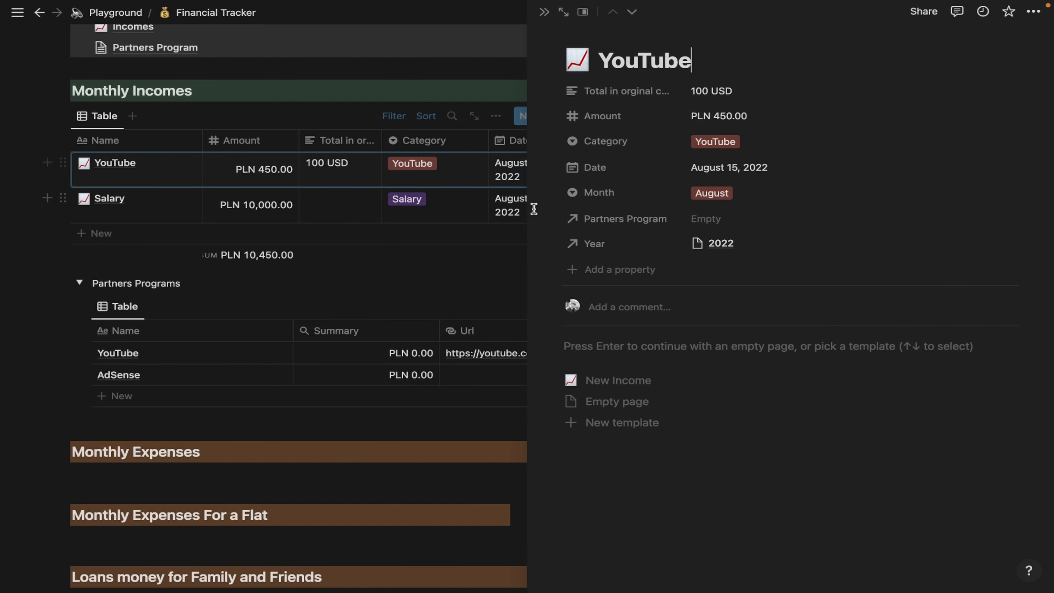
pyautogui.click(705, 219)
pyautogui.click(731, 284)
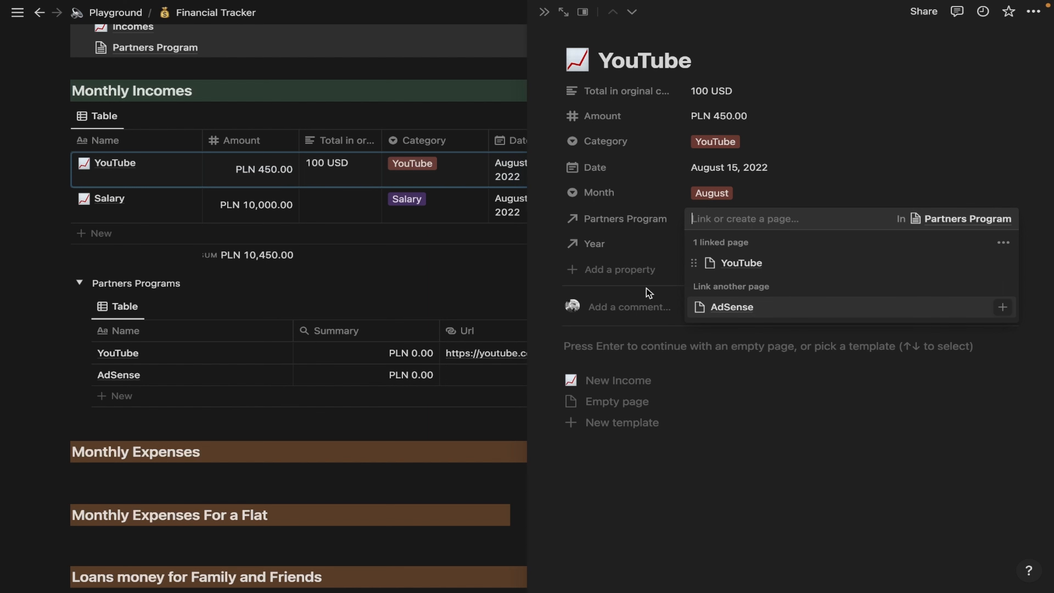
pyautogui.click(445, 283)
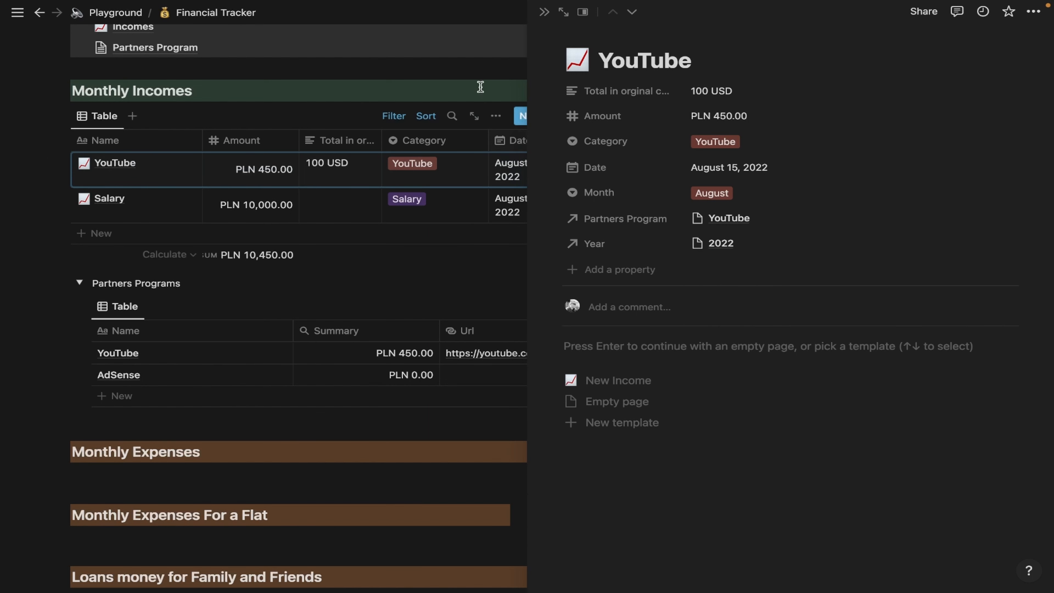
pyautogui.click(543, 12)
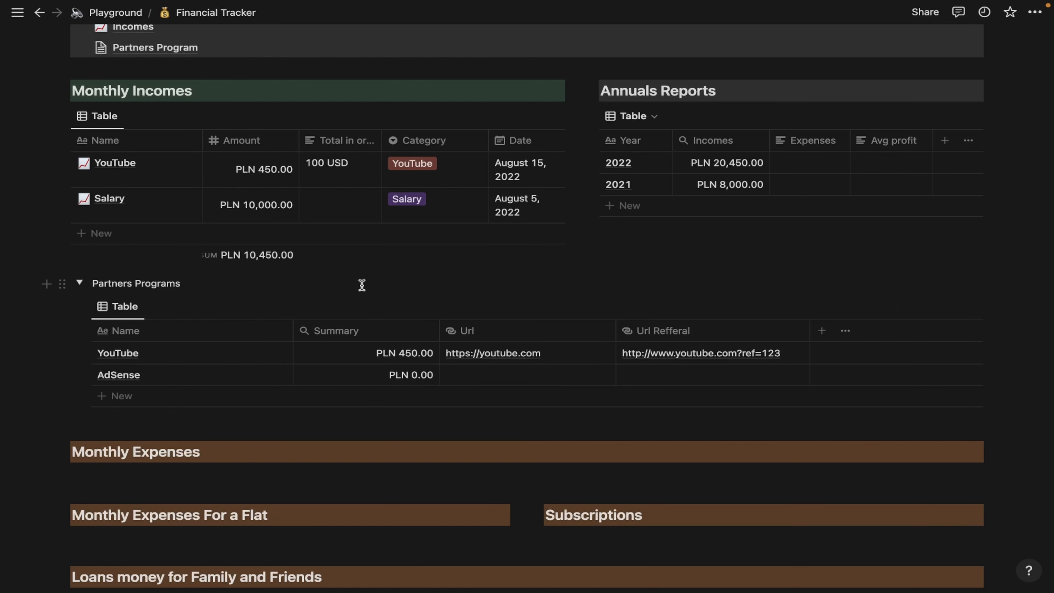
# - Create an entry in Monthly Incomes from the New Income template and name it AdSense
pyautogui.click(555, 116)
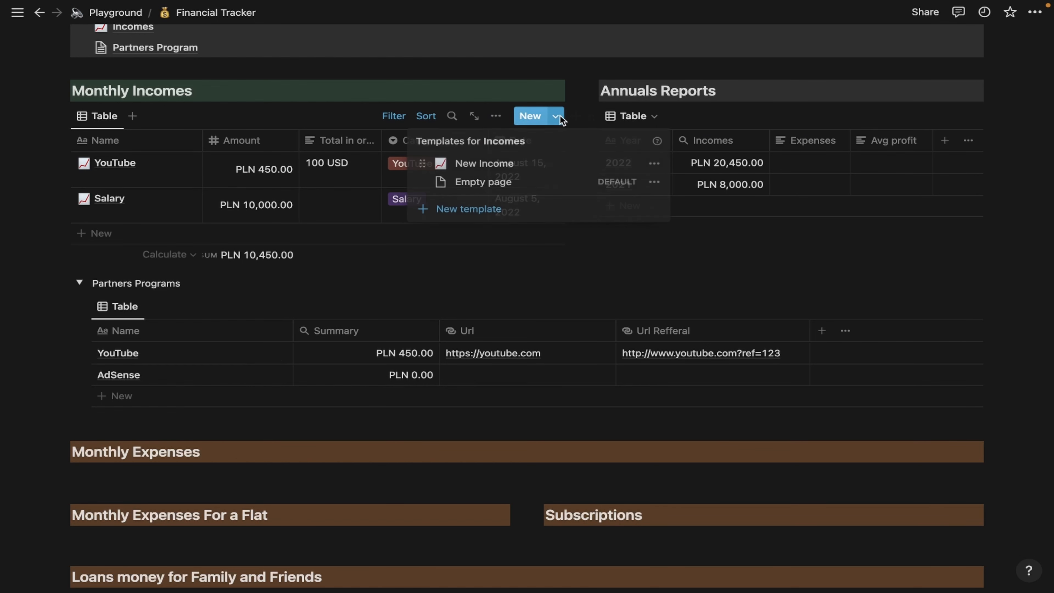
pyautogui.click(499, 172)
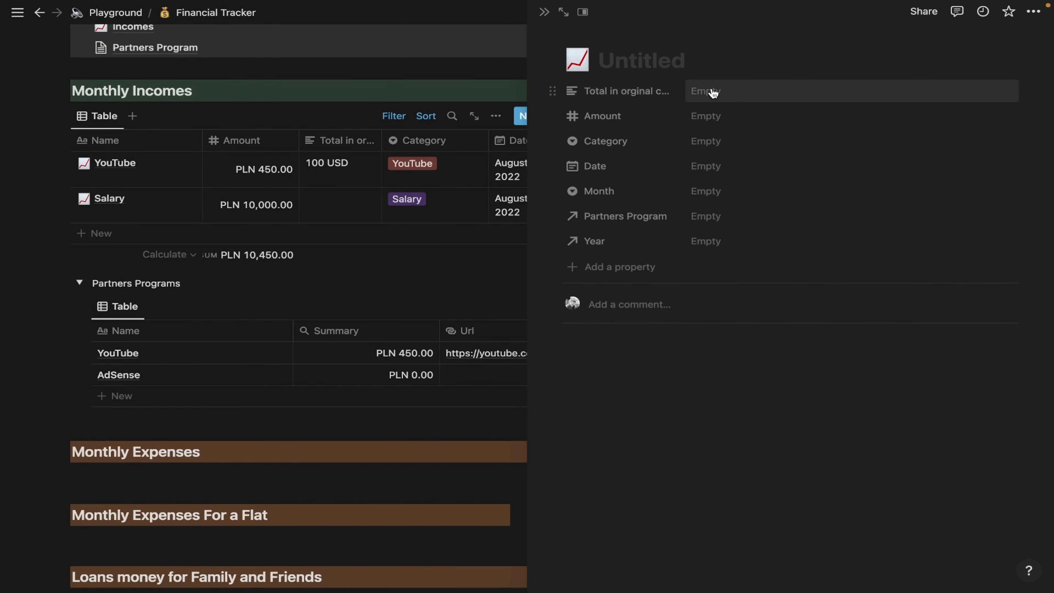
pyautogui.write('Aden')
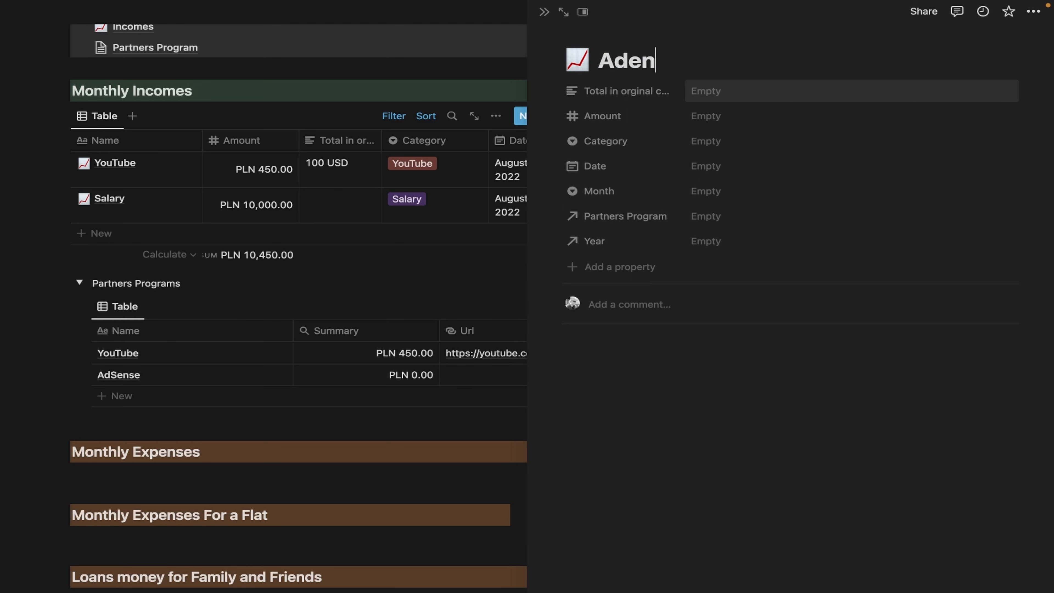
pyautogui.press('BackSpace')
pyautogui.press('BackSpace')
pyautogui.write('Sense')
# - Set the AdSense income's total in original currency to 200 USD and its Amount to 967
pyautogui.click(701, 93)
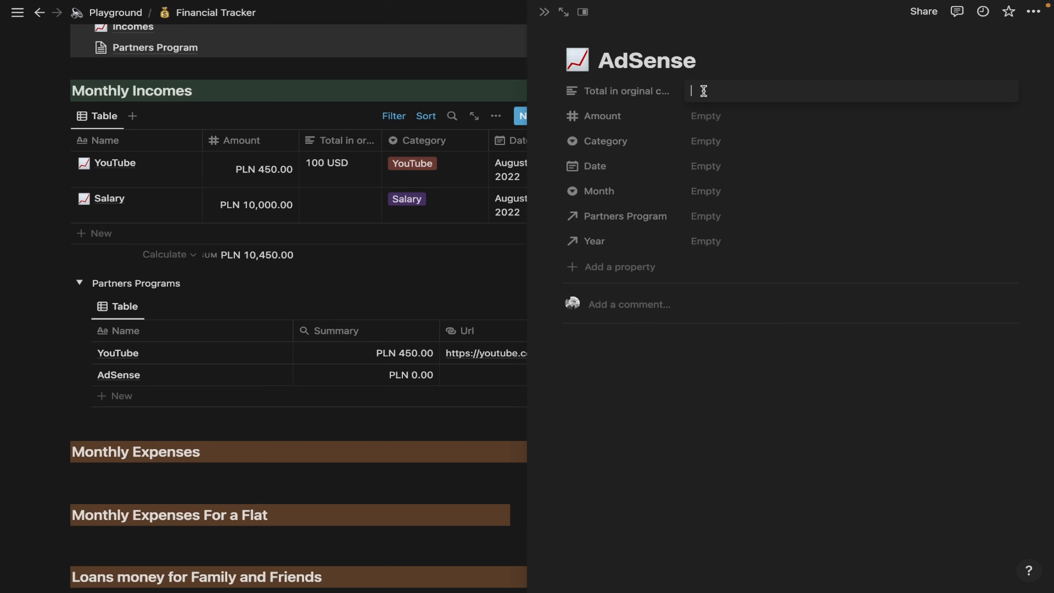
pyautogui.write('200 USD')
pyautogui.click(712, 121)
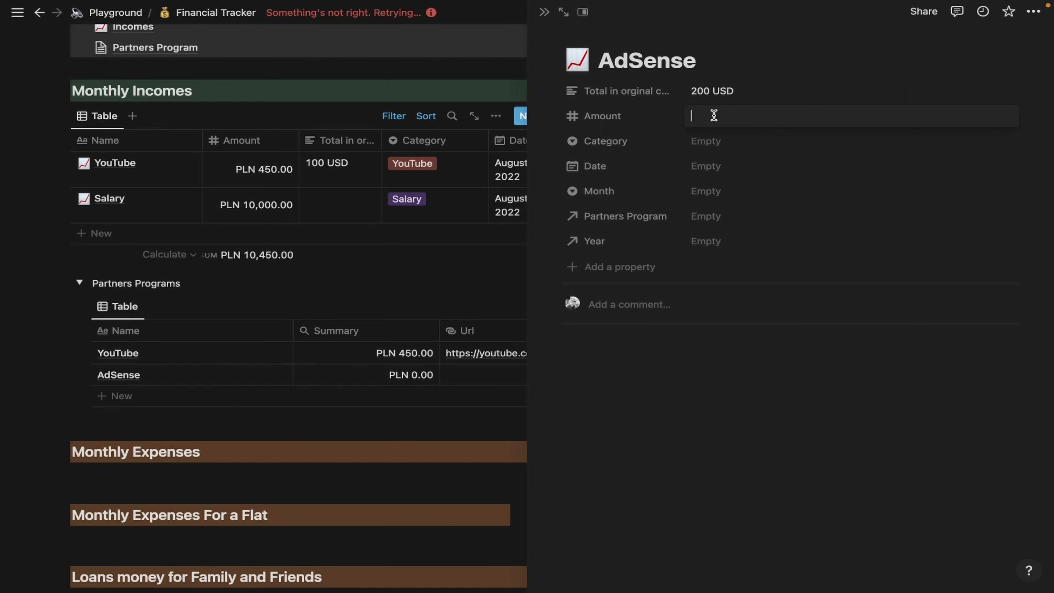
pyautogui.write('967')
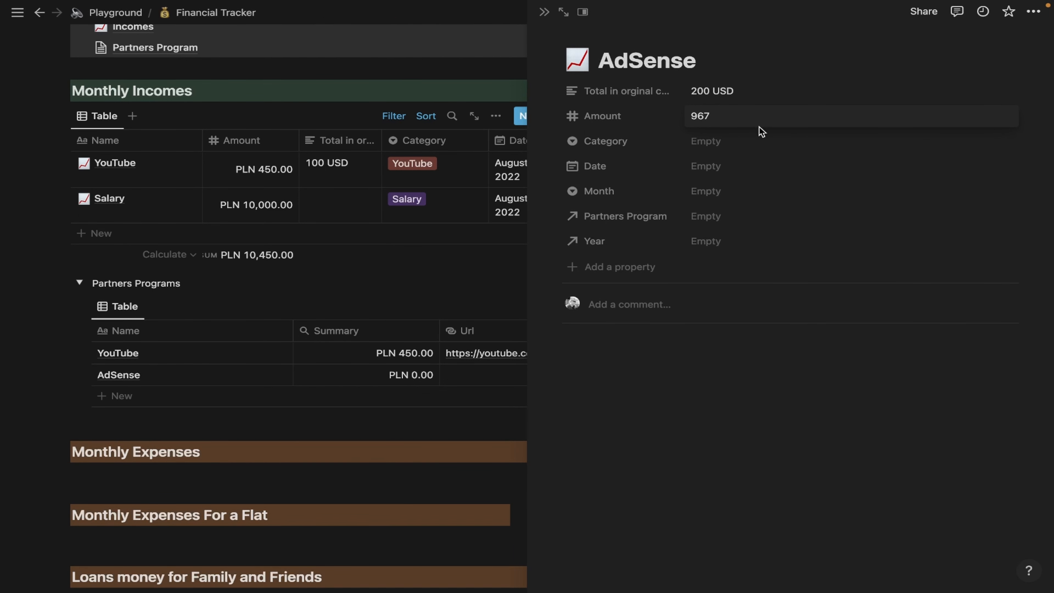
pyautogui.press('Return')
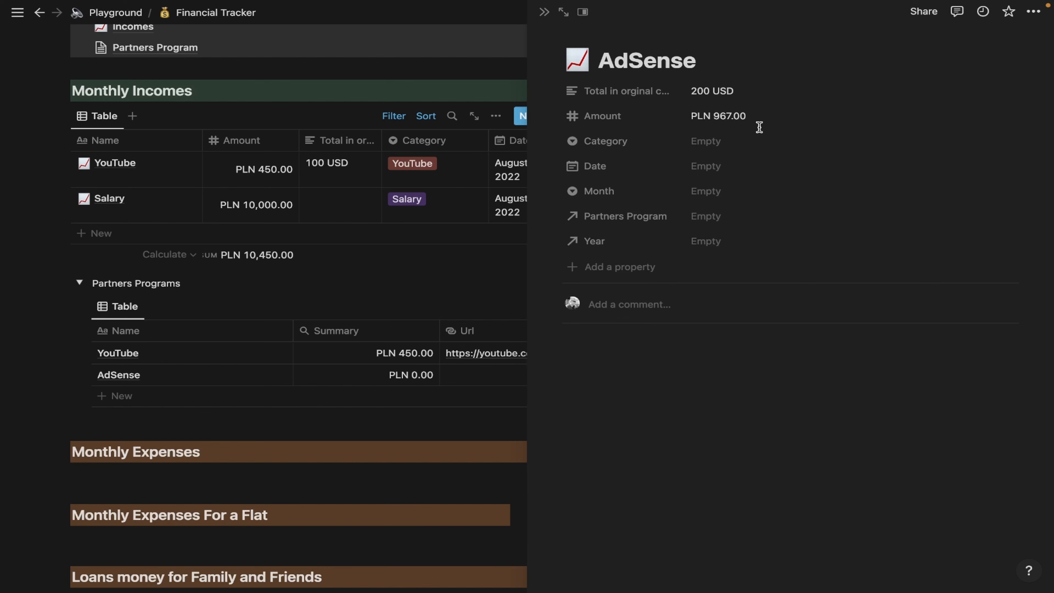
# - Set the AdSense income's Category to AdSense, its Date to August 20, 2022 and its Month to August
pyautogui.click(710, 141)
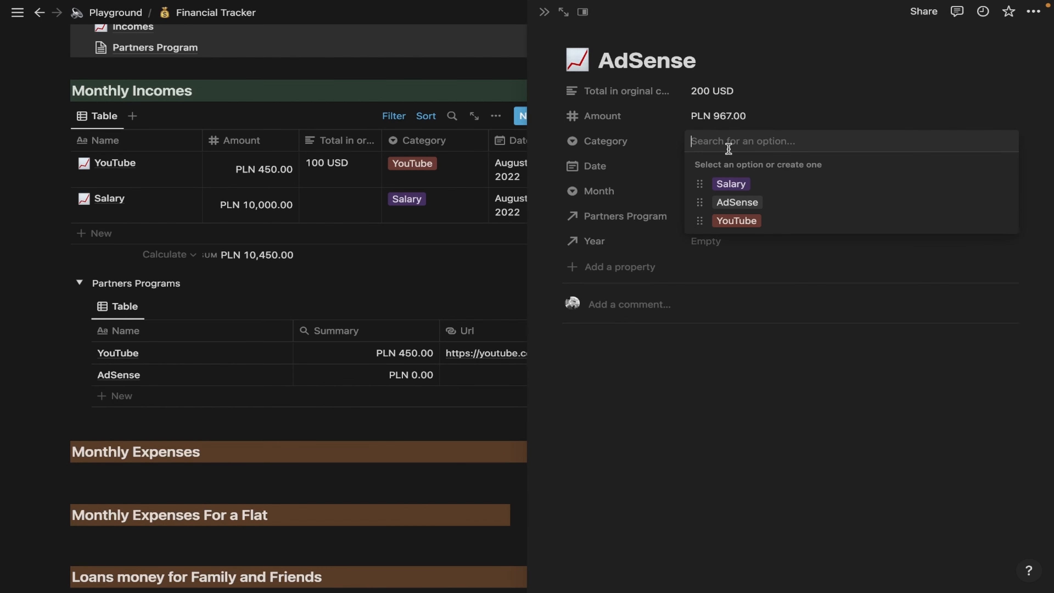
pyautogui.click(764, 207)
pyautogui.click(714, 166)
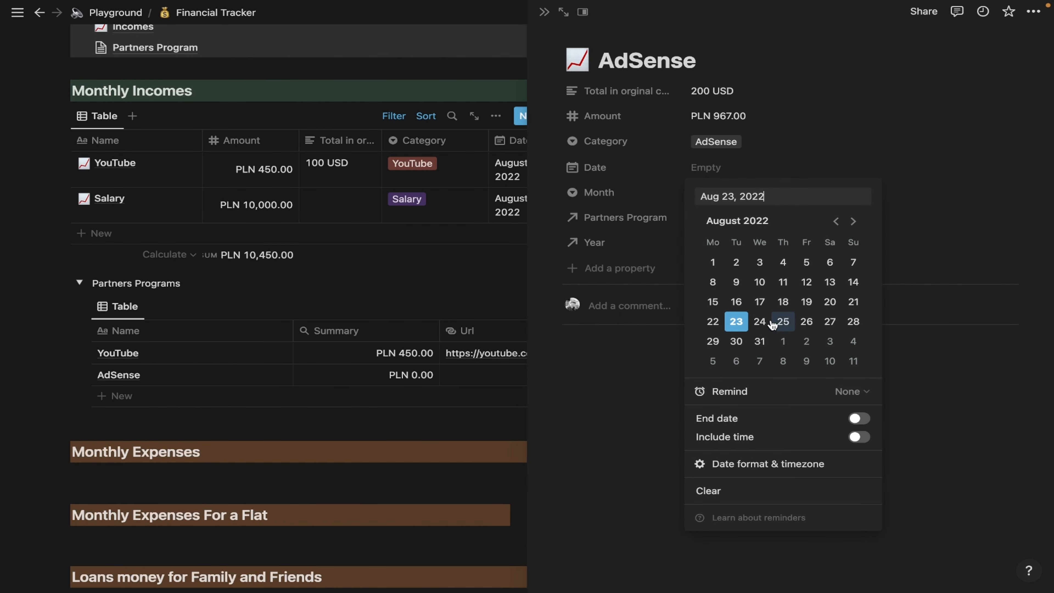
pyautogui.click(829, 302)
pyautogui.click(679, 222)
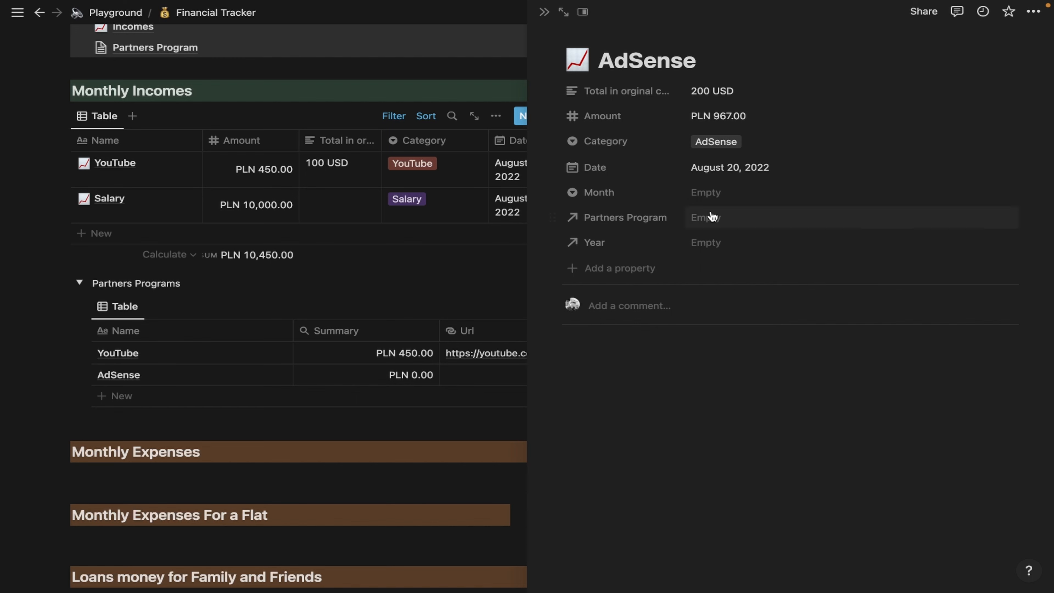
pyautogui.click(713, 195)
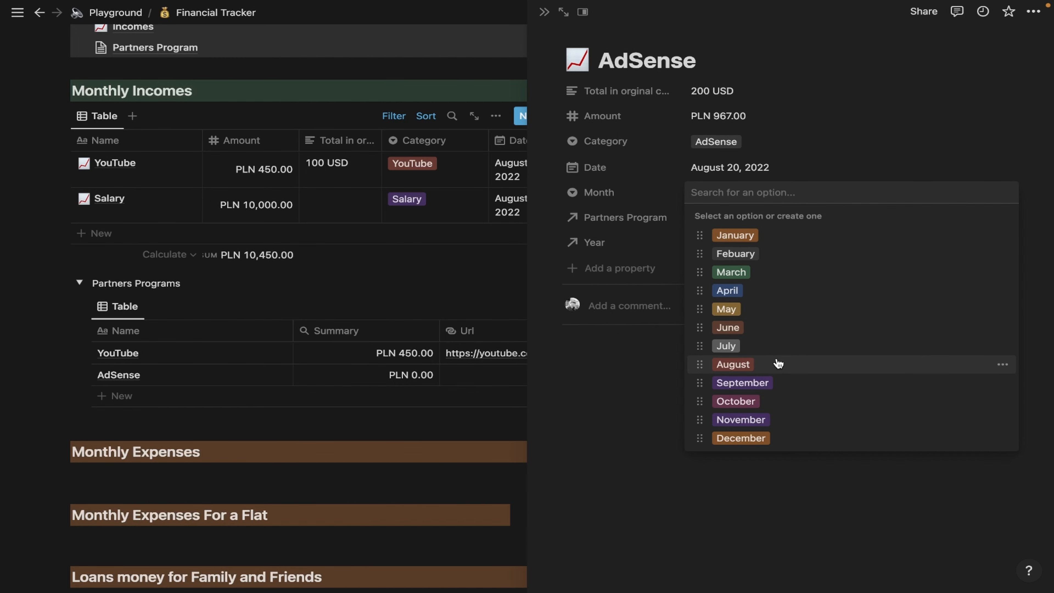
pyautogui.click(744, 365)
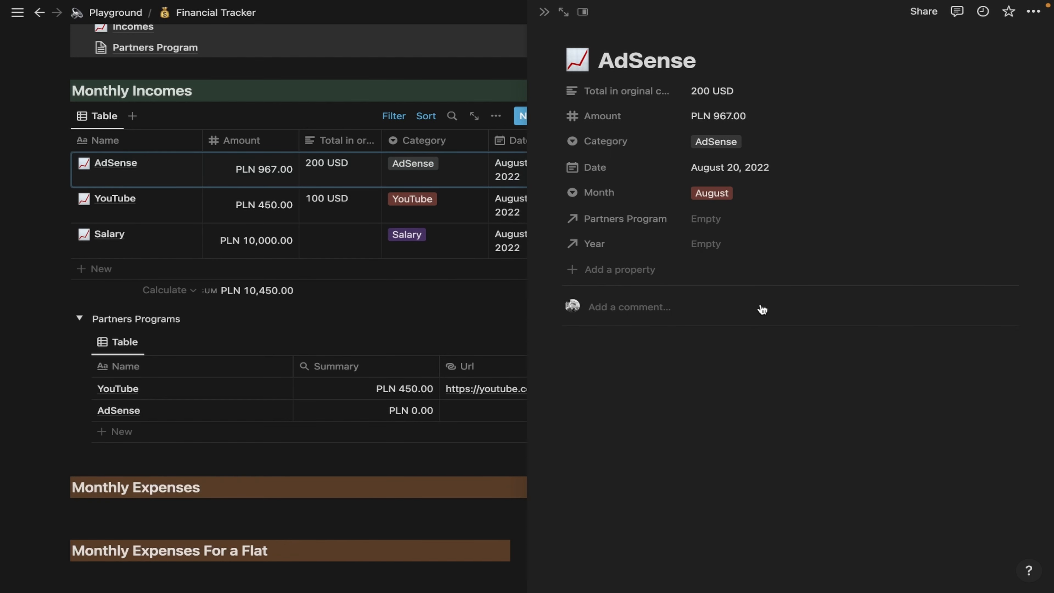
# - Link the AdSense income to the AdSense page in Partners Program and to 2022 in Year, and close the entry
pyautogui.click(711, 221)
pyautogui.click(760, 274)
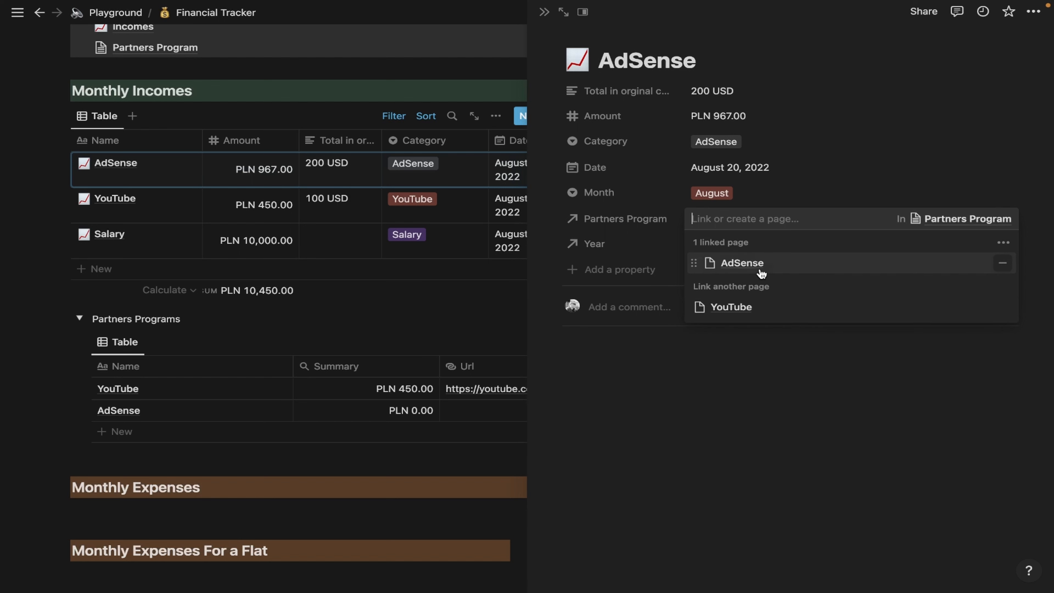
pyautogui.press('Escape')
pyautogui.click(720, 244)
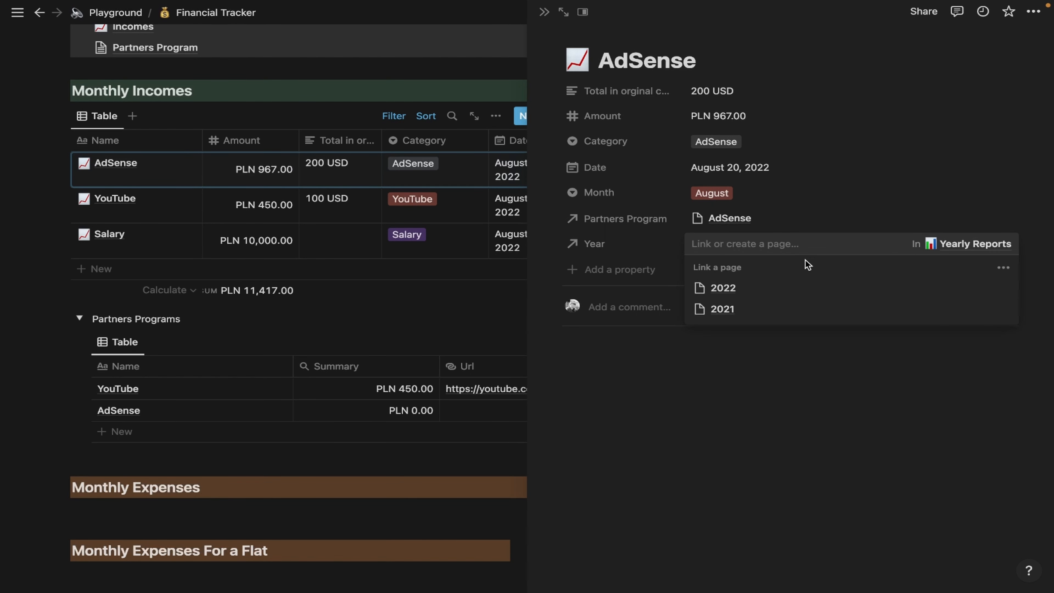
pyautogui.click(761, 287)
pyautogui.click(816, 168)
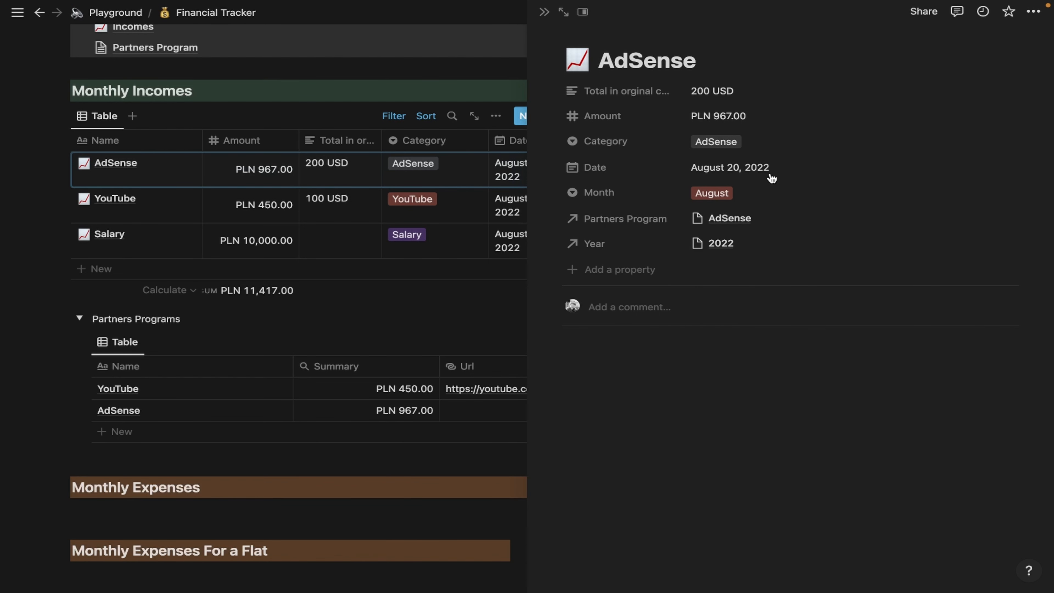
pyautogui.click(378, 328)
pyautogui.click(543, 13)
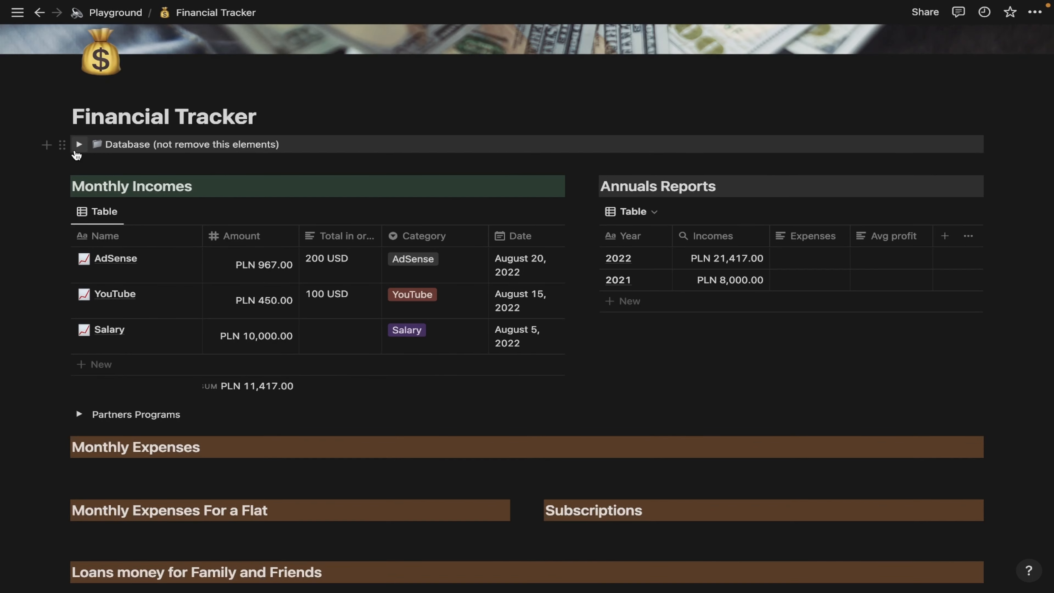
# - Expand the Database toggle and add an empty block below Partners Program
pyautogui.click(78, 146)
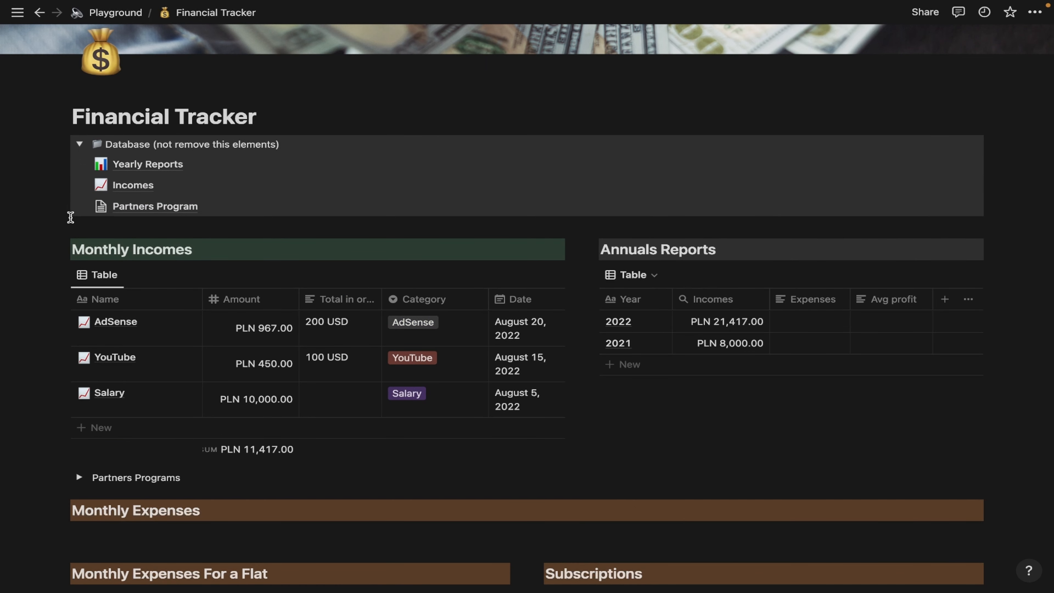
pyautogui.click(65, 207)
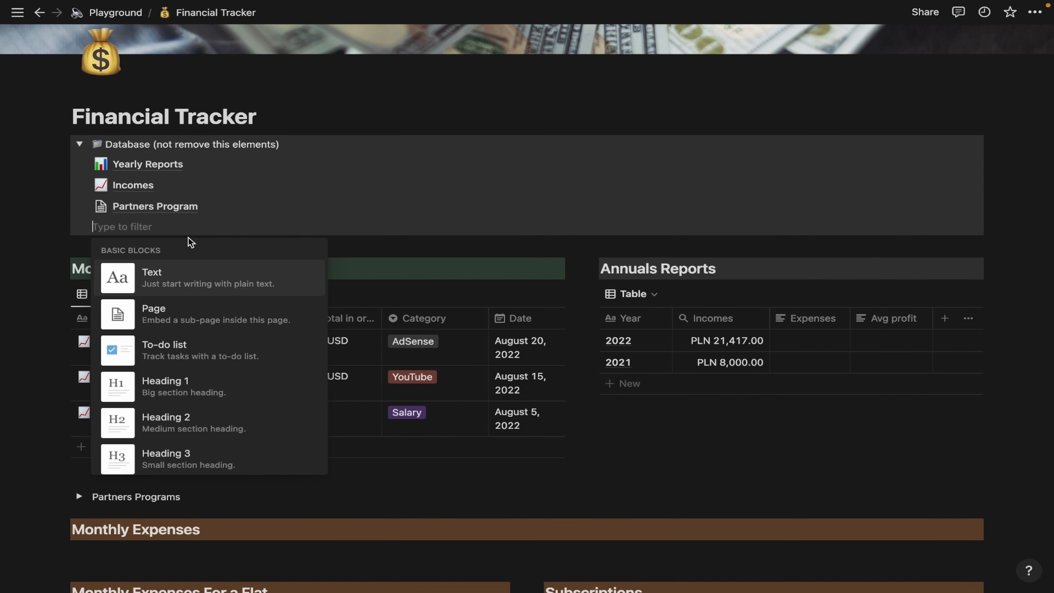
pyautogui.write('Expe')
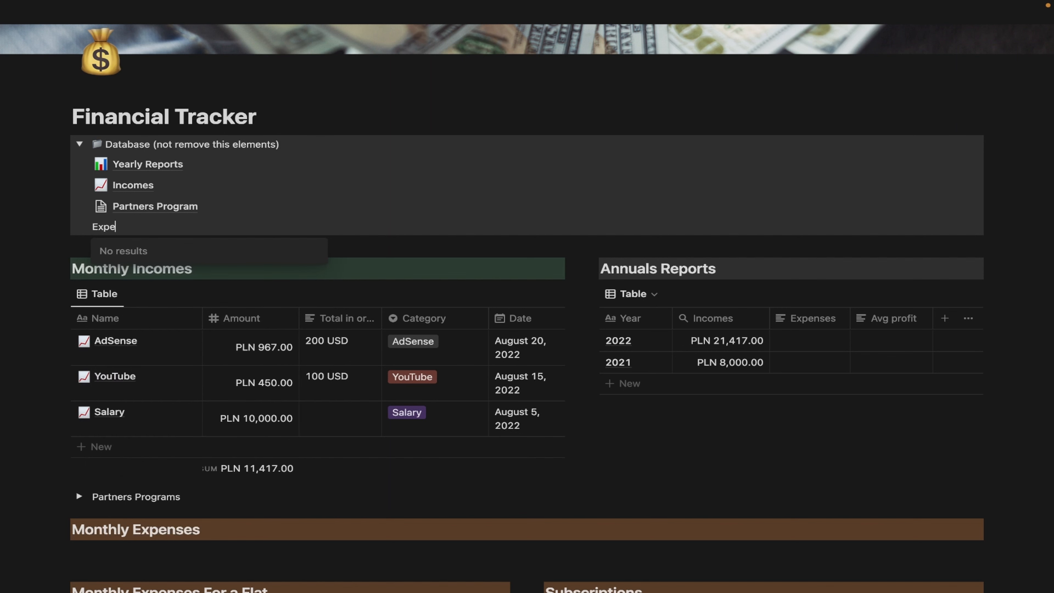
pyautogui.write('nsess')
pyautogui.hotkey('ctrl', 'a')
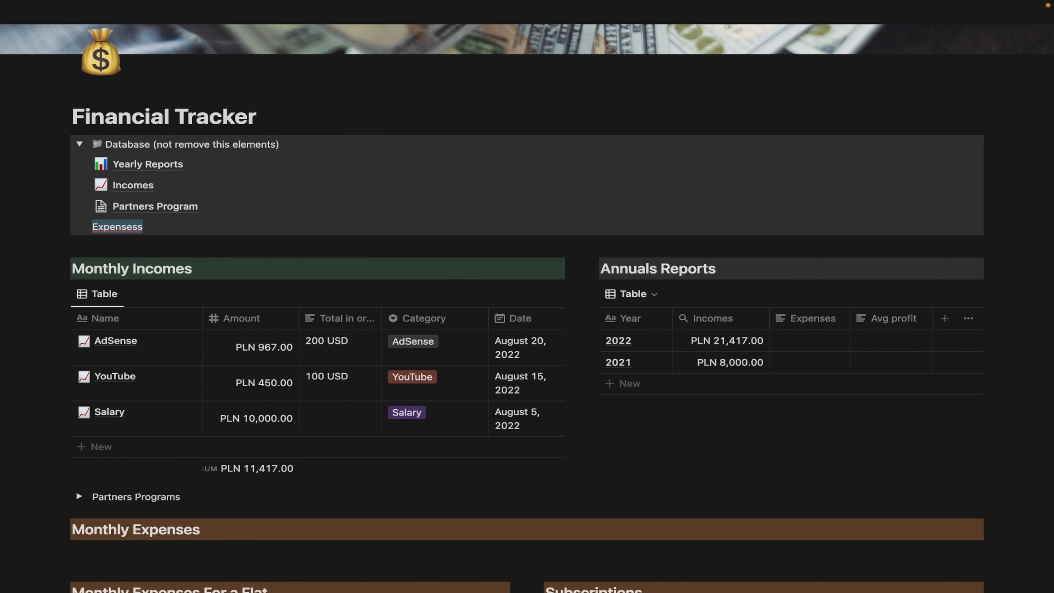
pyautogui.press('BackSpace')
# - Create a full-page database in the empty block below Partners Program and name it Expenses
pyautogui.write('/data')
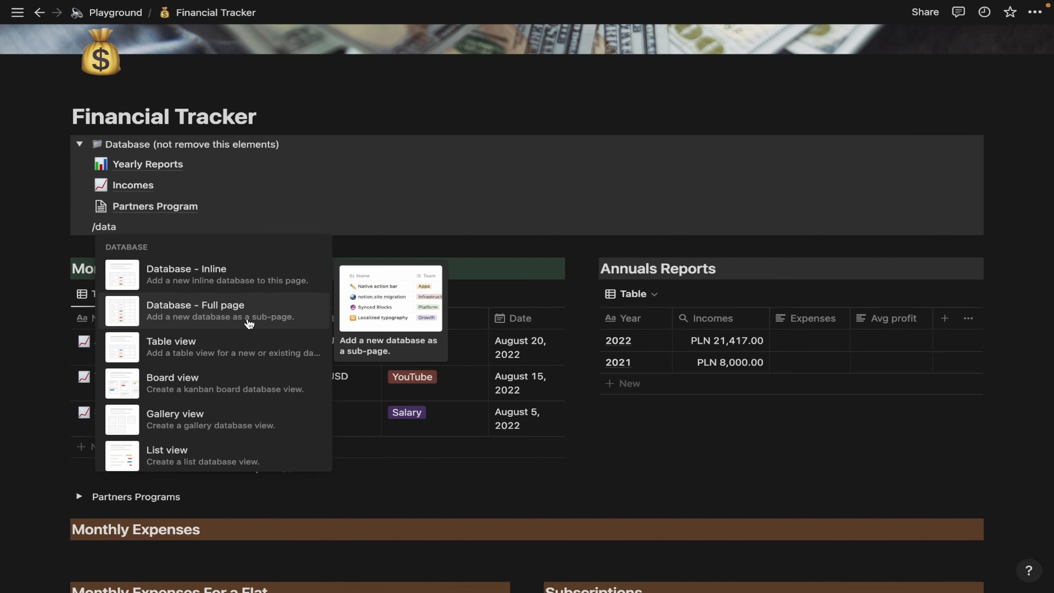
pyautogui.click(248, 320)
pyautogui.write('Expenses')
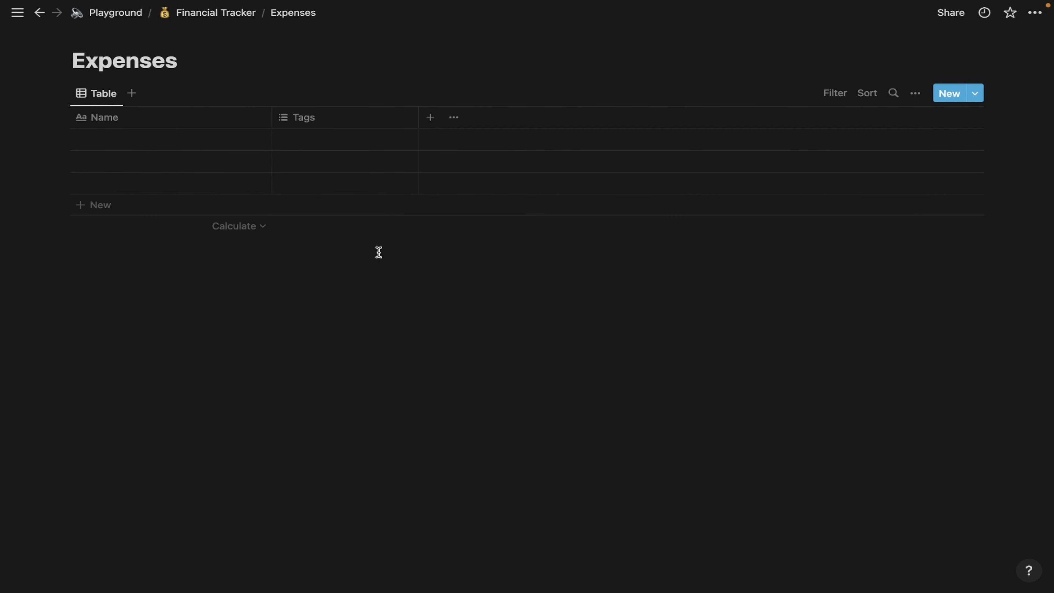
# - Add an icon to the Expenses database and set it to the falling chart emoji
pyautogui.click(102, 38)
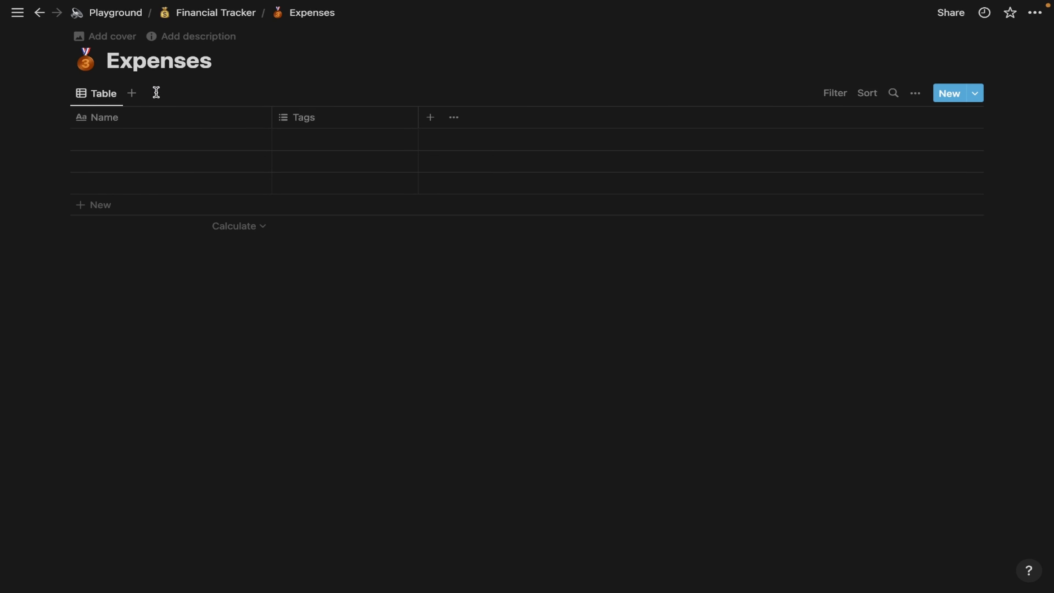
pyautogui.click(88, 69)
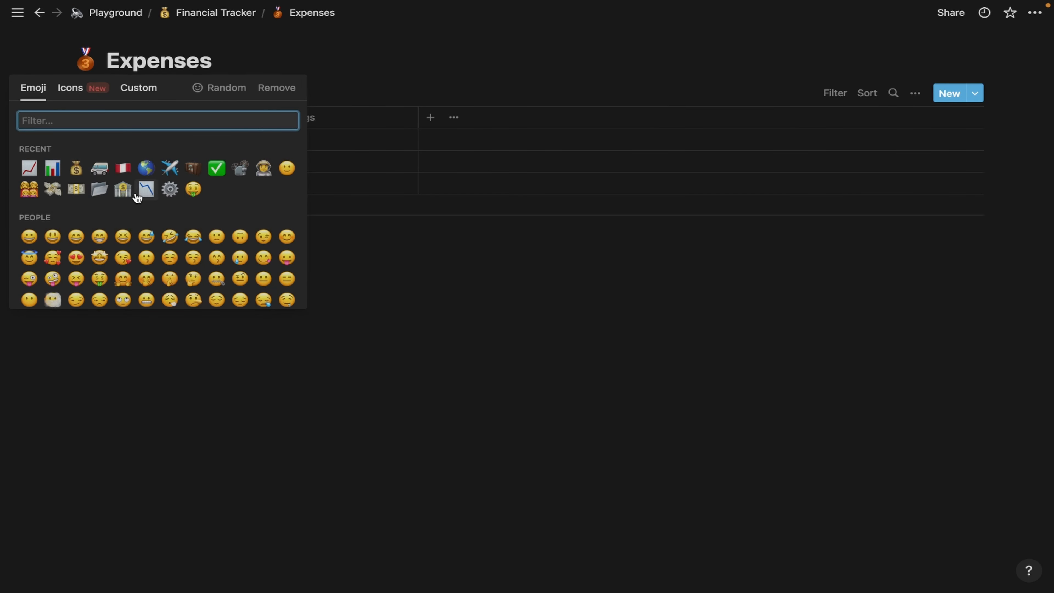
pyautogui.click(145, 189)
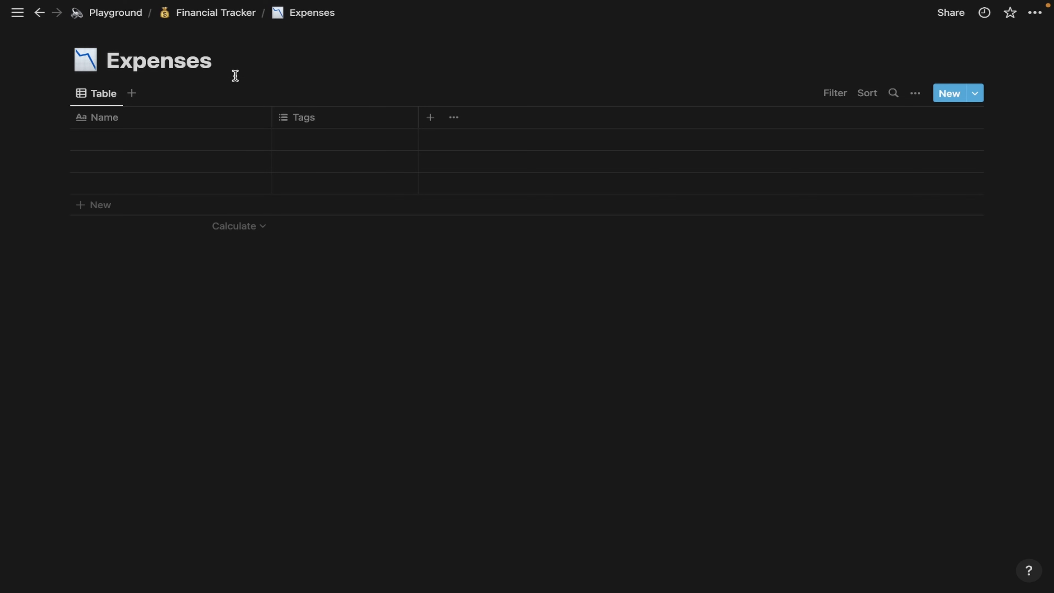
# - Rename the Name property of Expenses to Description and move its column after Tags
pyautogui.click(115, 121)
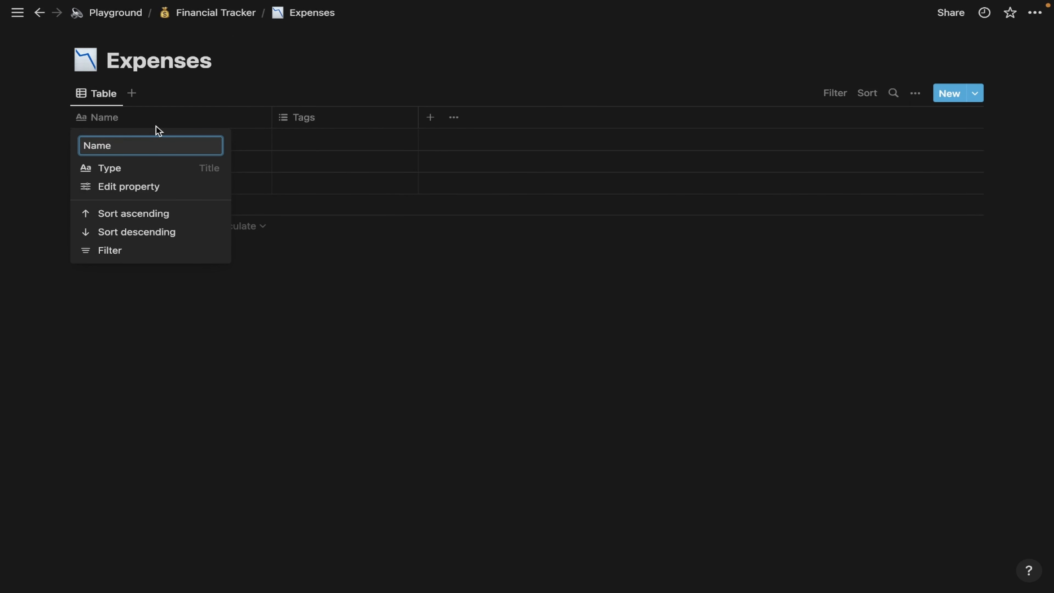
pyautogui.write('Description')
pyautogui.click(214, 86)
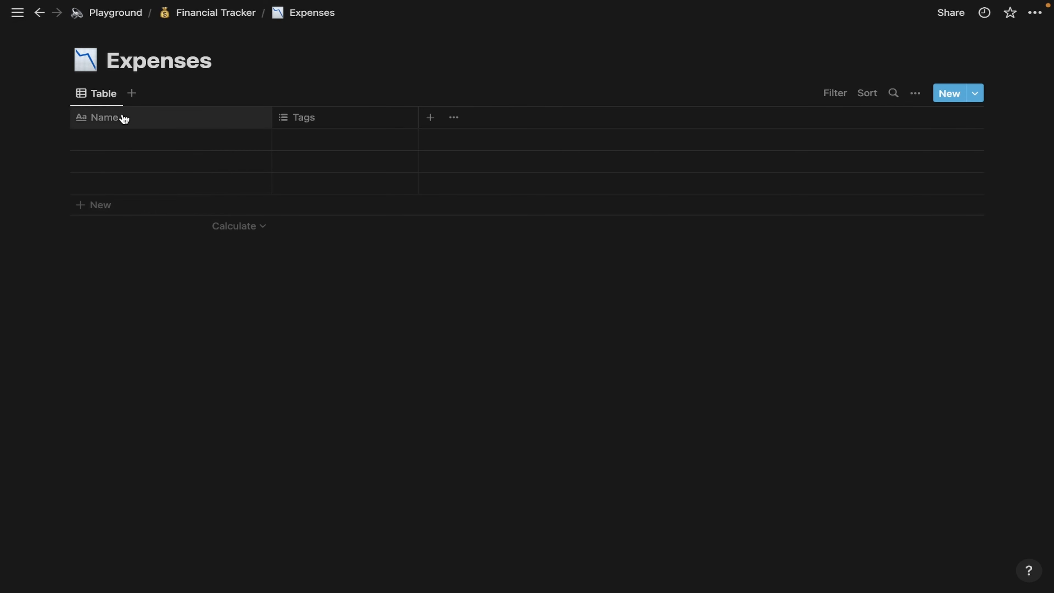
pyautogui.moveTo(103, 116); pyautogui.dragTo(299, 128)
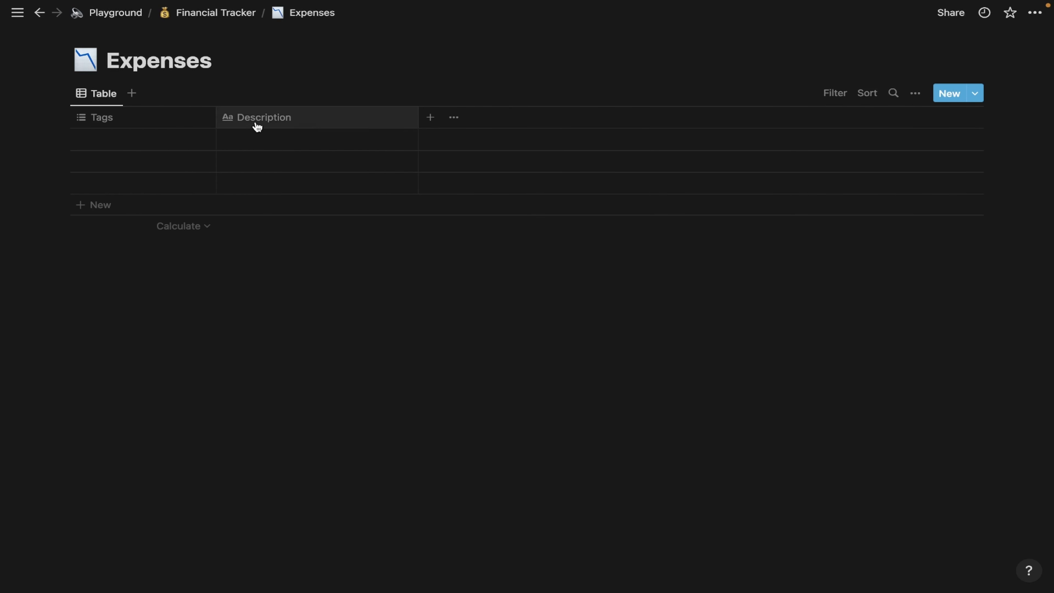
# - Rename the Tags property to Done, change its type to Checkbox and narrow its column to checkbox width
pyautogui.click(124, 116)
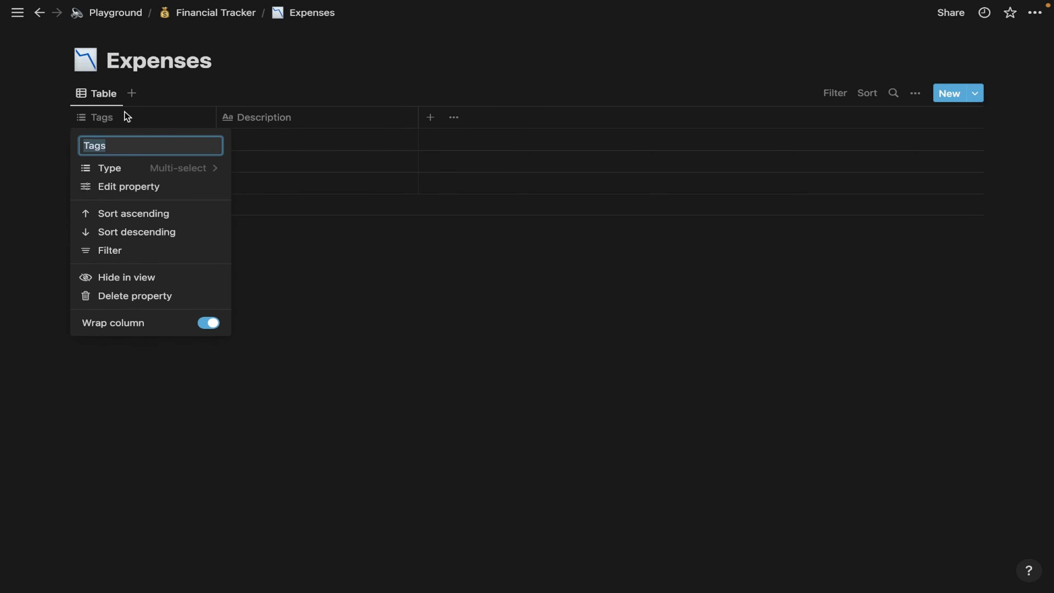
pyautogui.write('Done')
pyautogui.click(135, 169)
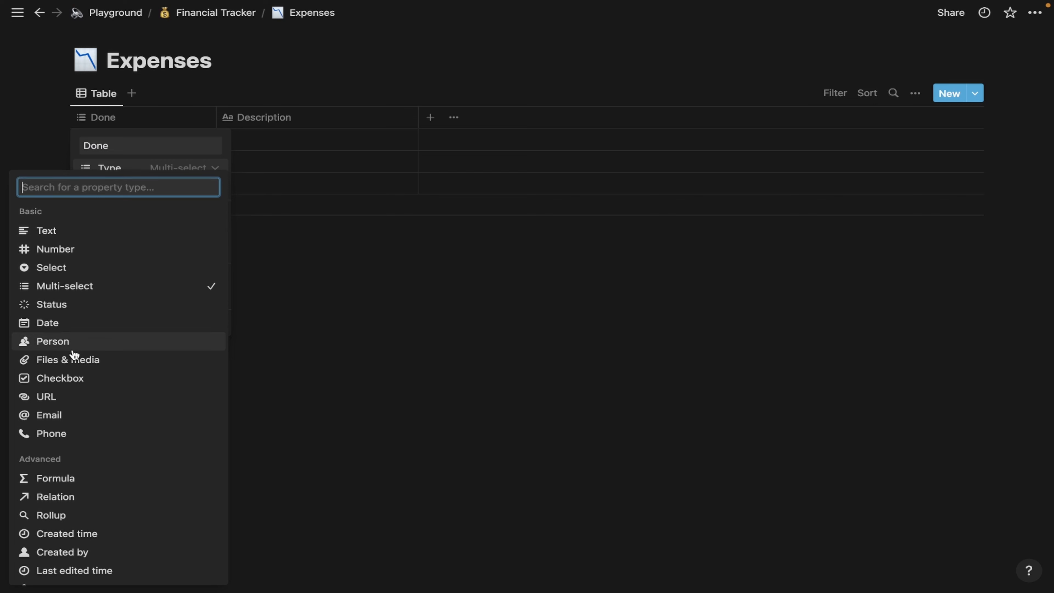
pyautogui.click(83, 386)
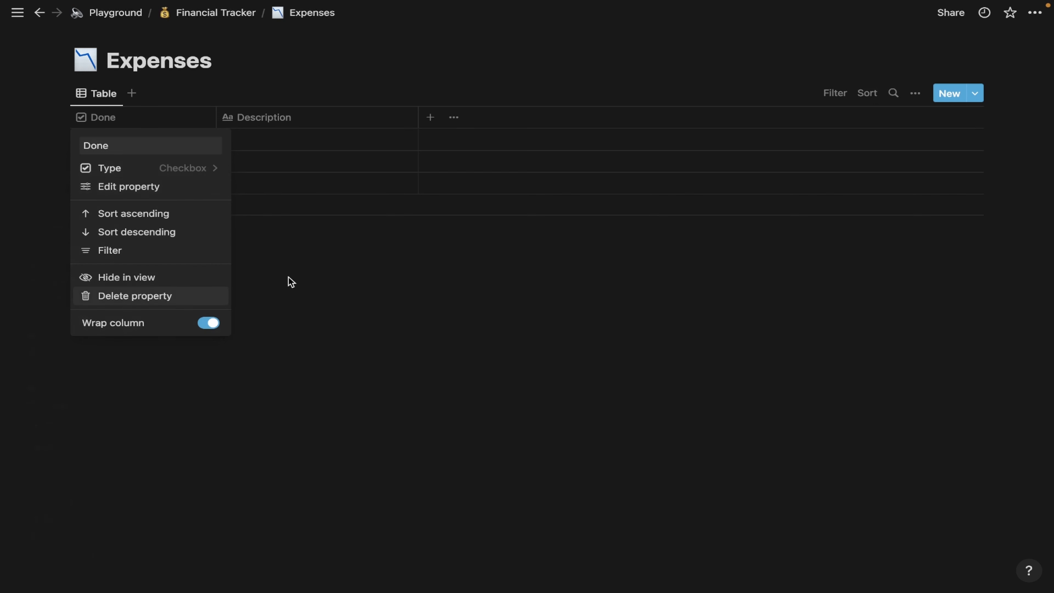
pyautogui.click(285, 275)
pyautogui.moveTo(216, 120); pyautogui.dragTo(100, 131)
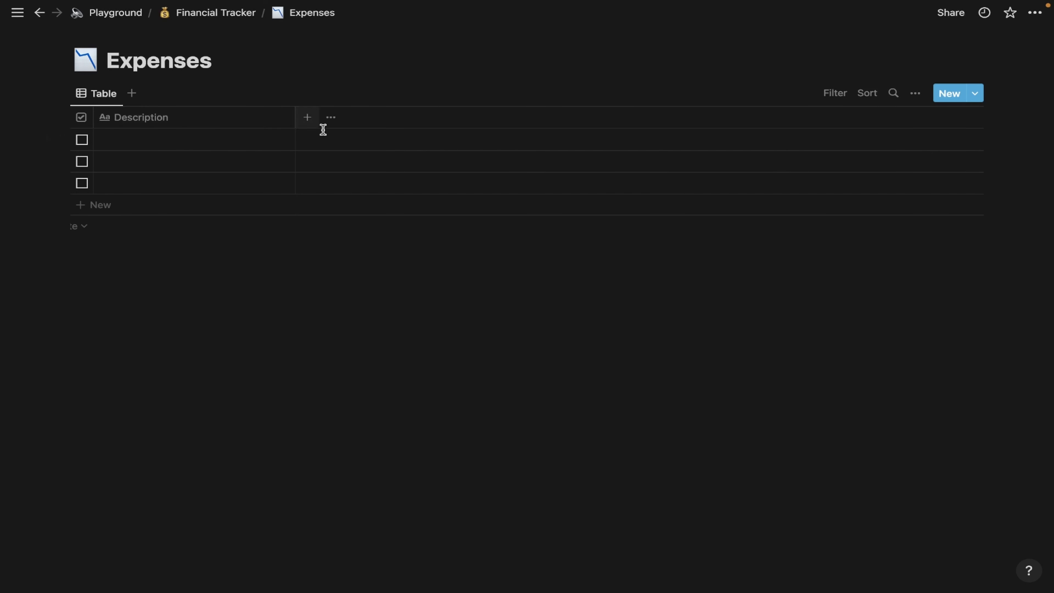
# - Add a Formula property named Status to the Expenses table and move its column in front of Description
pyautogui.click(307, 117)
pyautogui.write('Status')
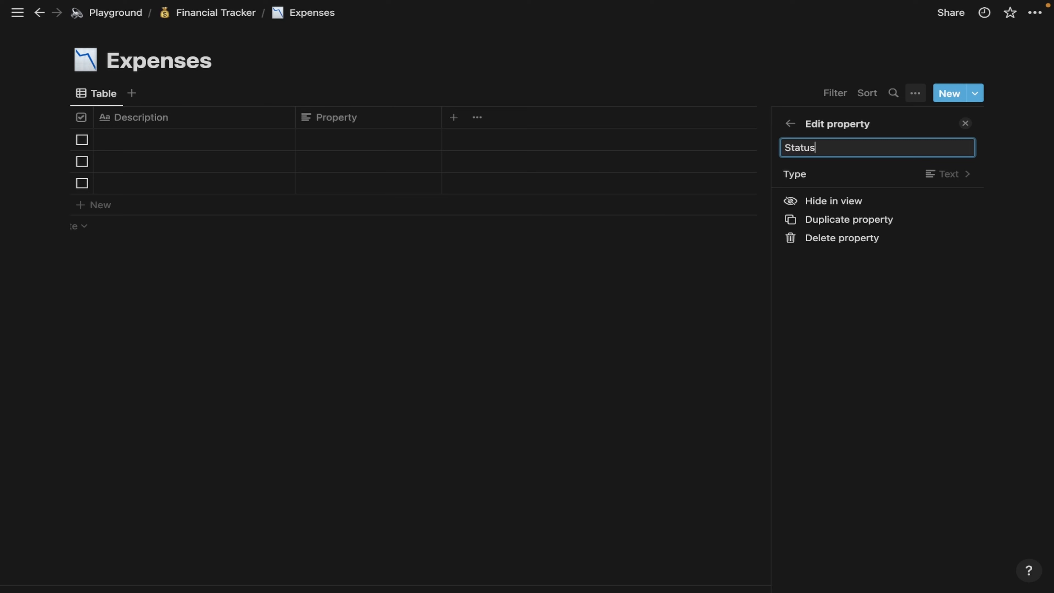
pyautogui.click(865, 174)
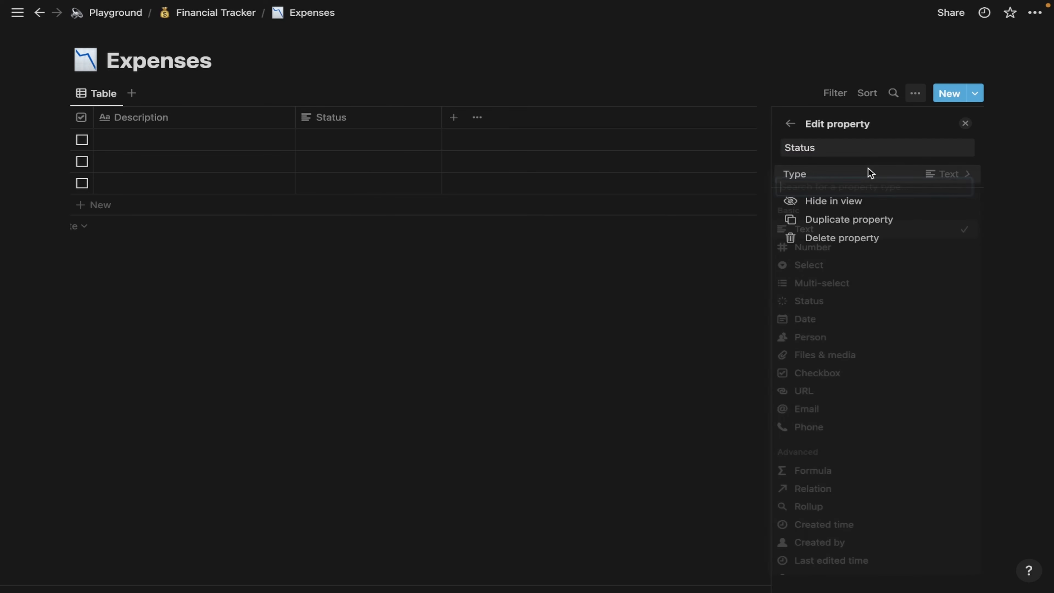
pyautogui.click(832, 479)
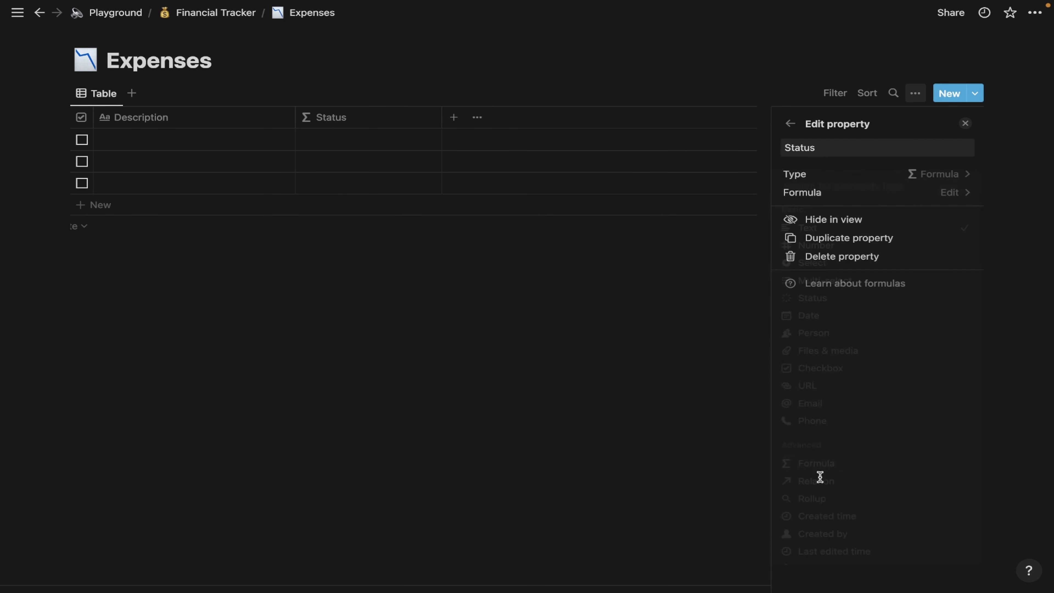
pyautogui.click(634, 376)
pyautogui.moveTo(352, 117); pyautogui.dragTo(193, 121)
# - Add a Text property named "Amount in original currency" and narrow its column
pyautogui.click(349, 120)
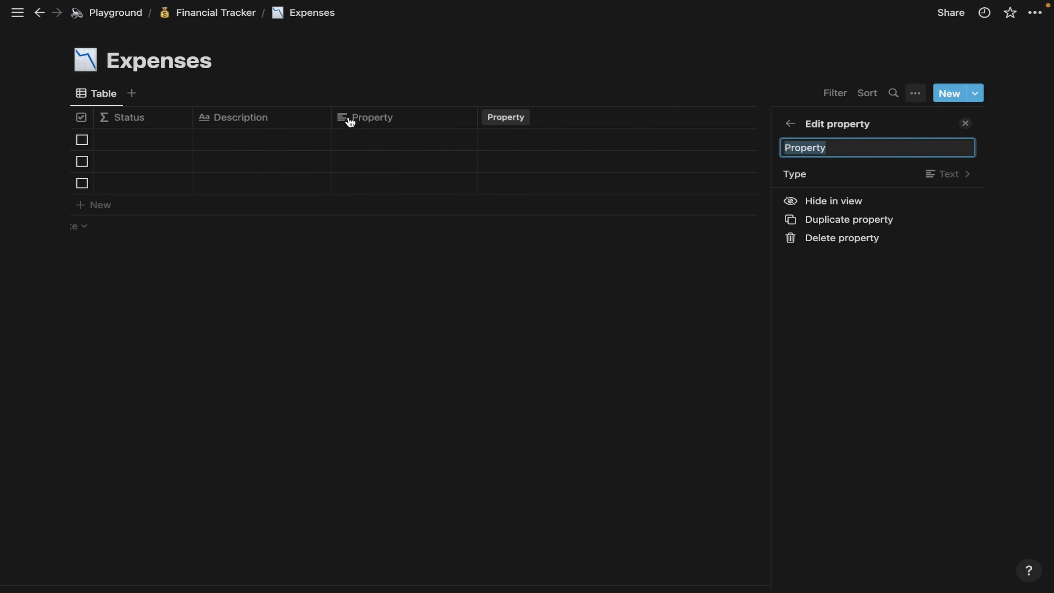
pyautogui.write('Amount in orginal currency')
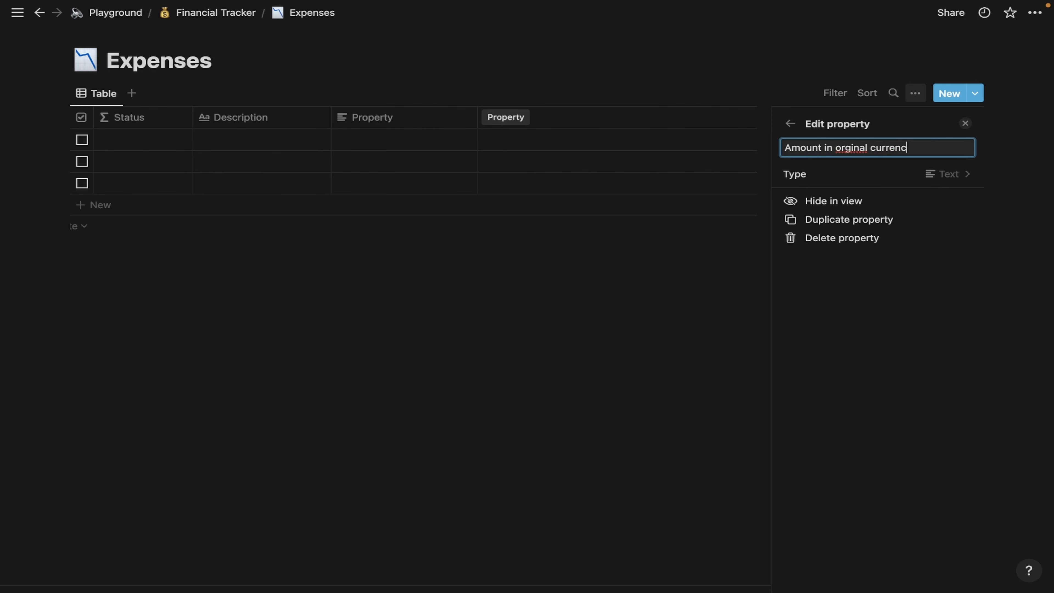
pyautogui.doubleClick(846, 148)
pyautogui.press('BackSpace')
pyautogui.write('ori')
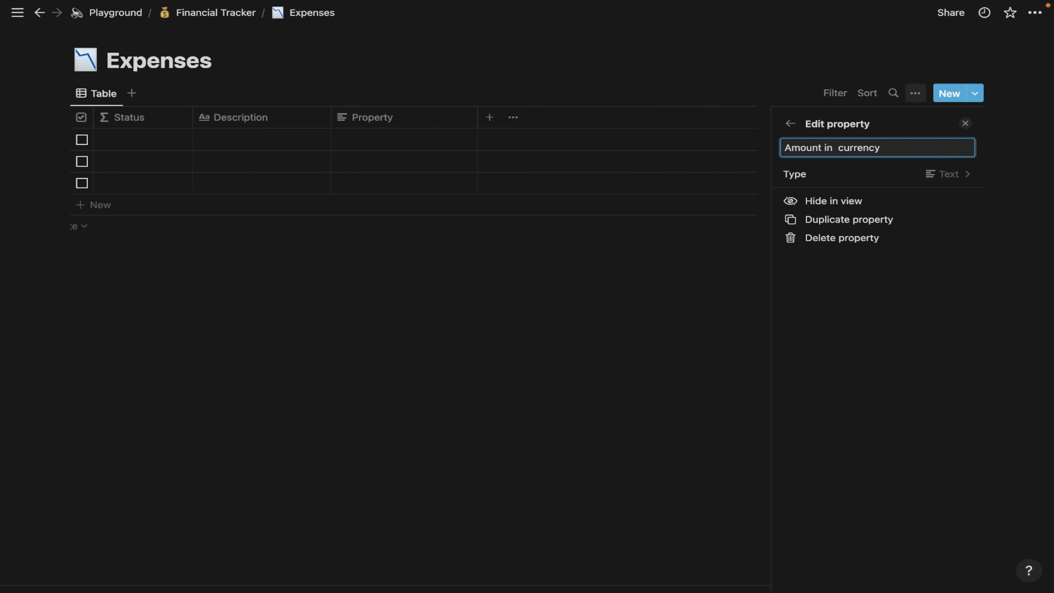
pyautogui.write('ginal')
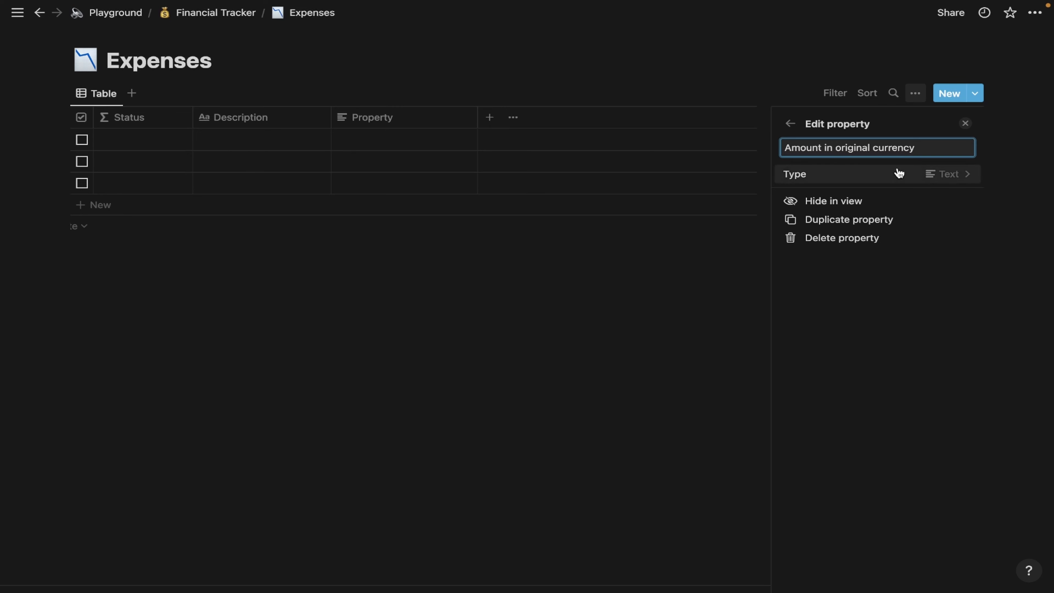
pyautogui.click(943, 173)
pyautogui.click(847, 234)
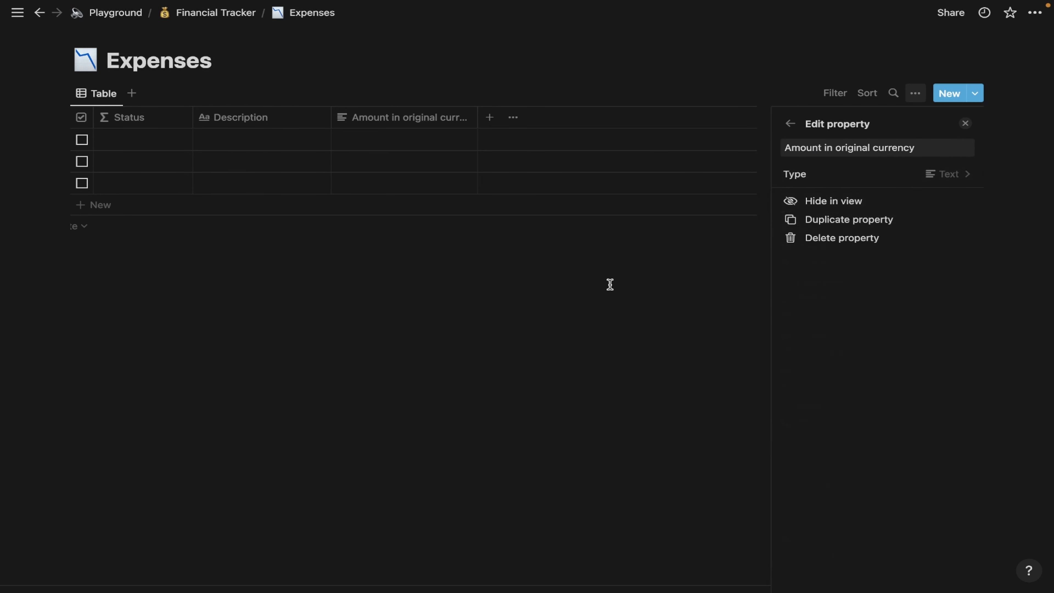
pyautogui.click(609, 285)
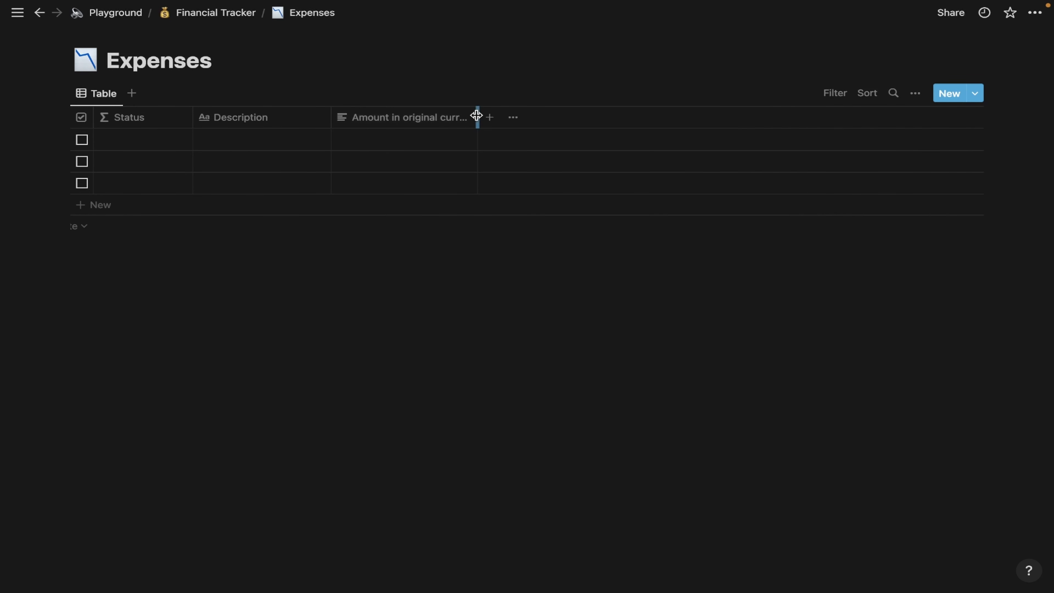
pyautogui.moveTo(475, 117); pyautogui.dragTo(418, 118)
# - Add a Number property named Amount with the Złoty number format and narrow its column
pyautogui.click(430, 118)
pyautogui.write('Amount')
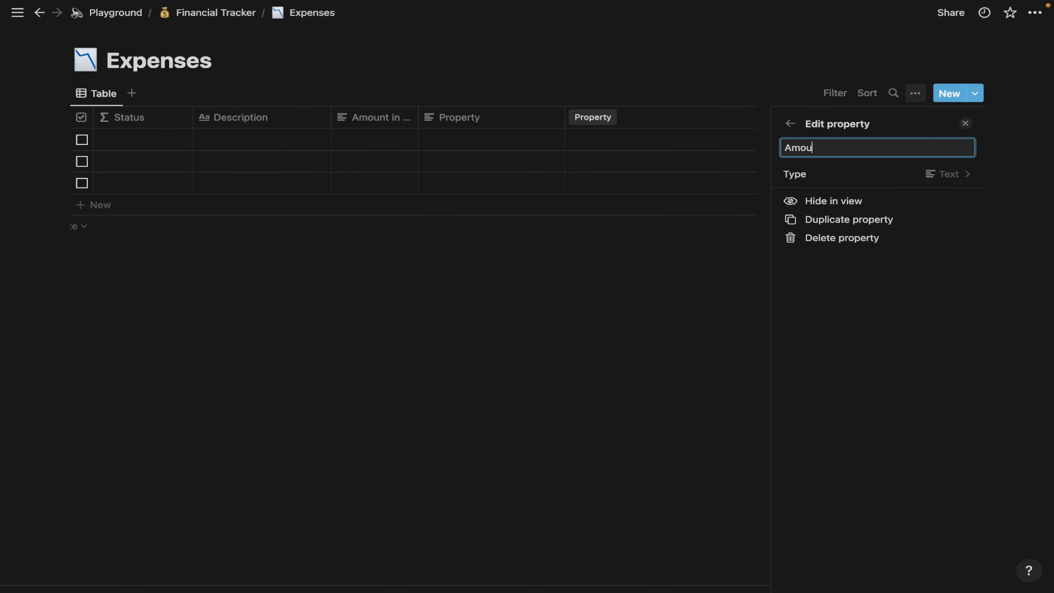
pyautogui.click(843, 175)
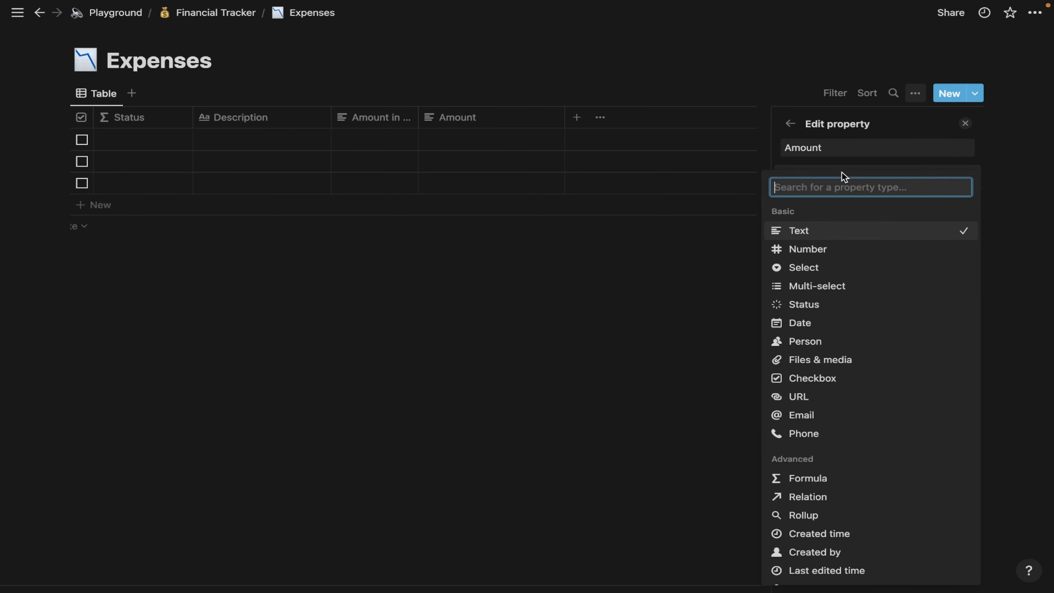
pyautogui.click(844, 249)
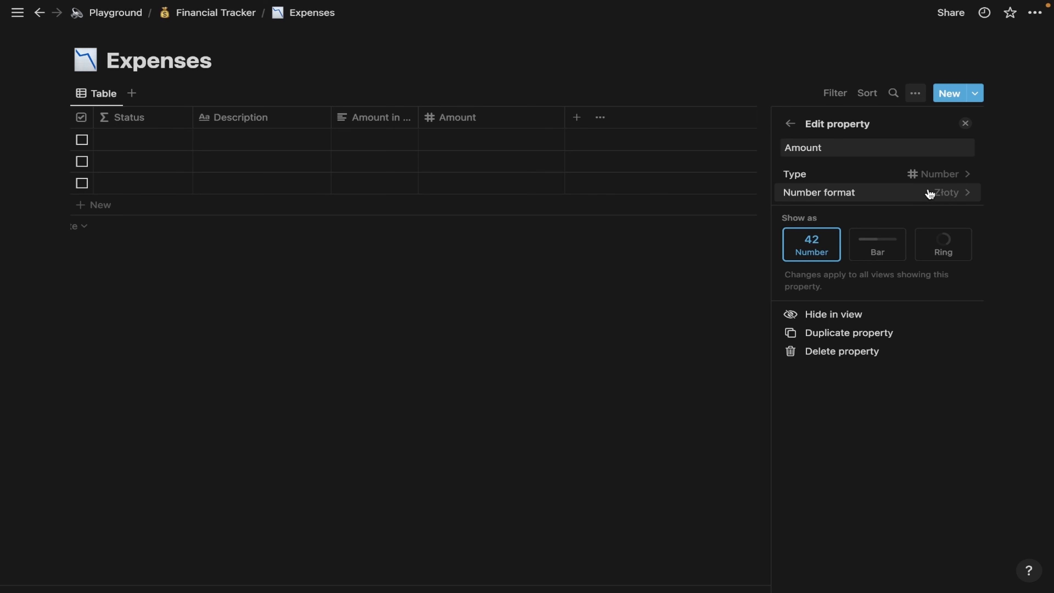
pyautogui.click(628, 258)
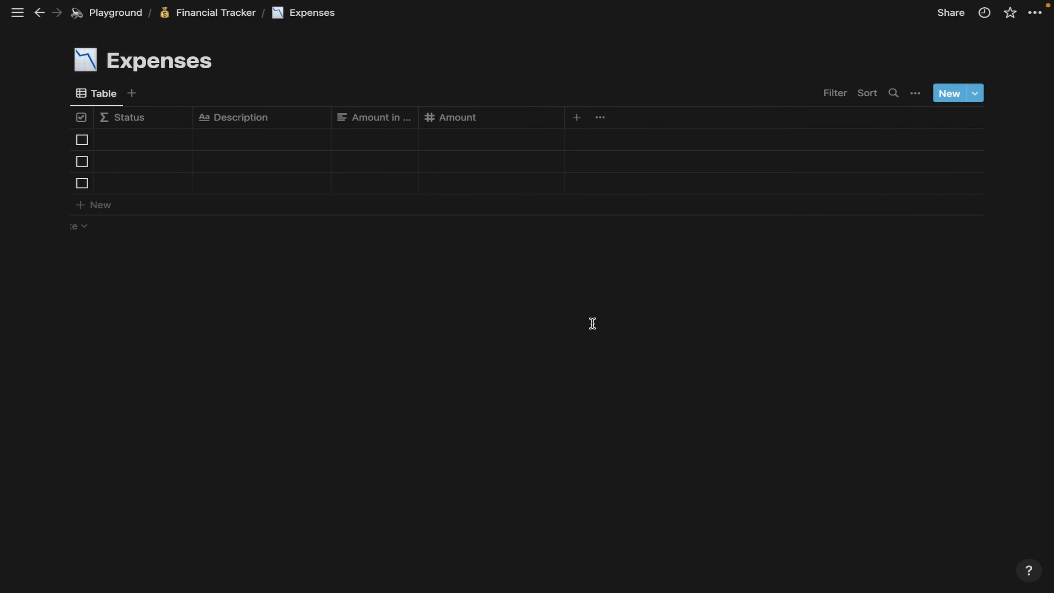
pyautogui.moveTo(565, 117); pyautogui.dragTo(512, 123)
# - Add a Number property named Day after the Amount column
pyautogui.click(525, 118)
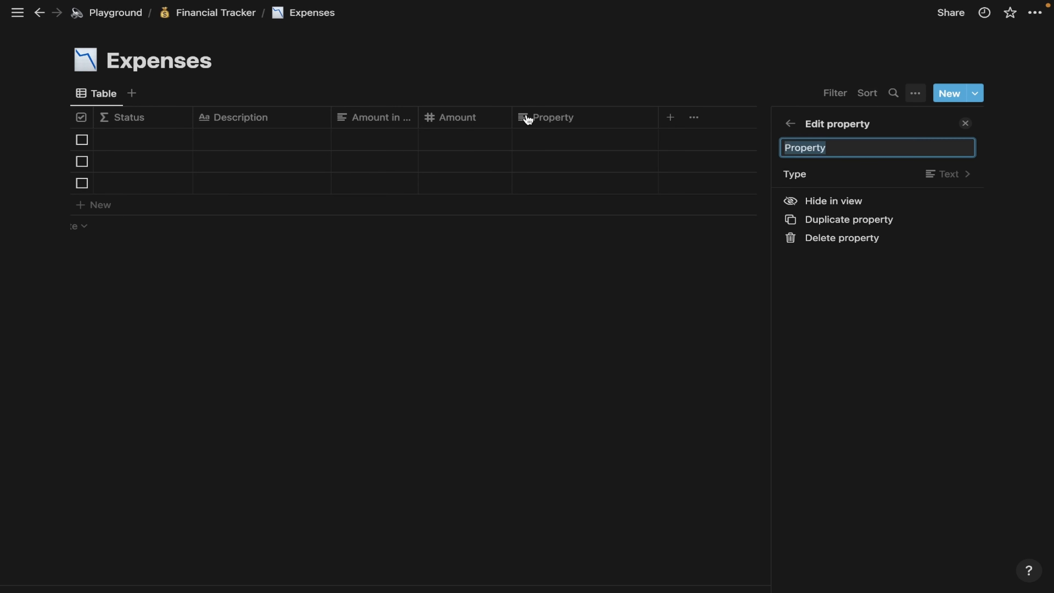
pyautogui.write('Day')
pyautogui.click(879, 174)
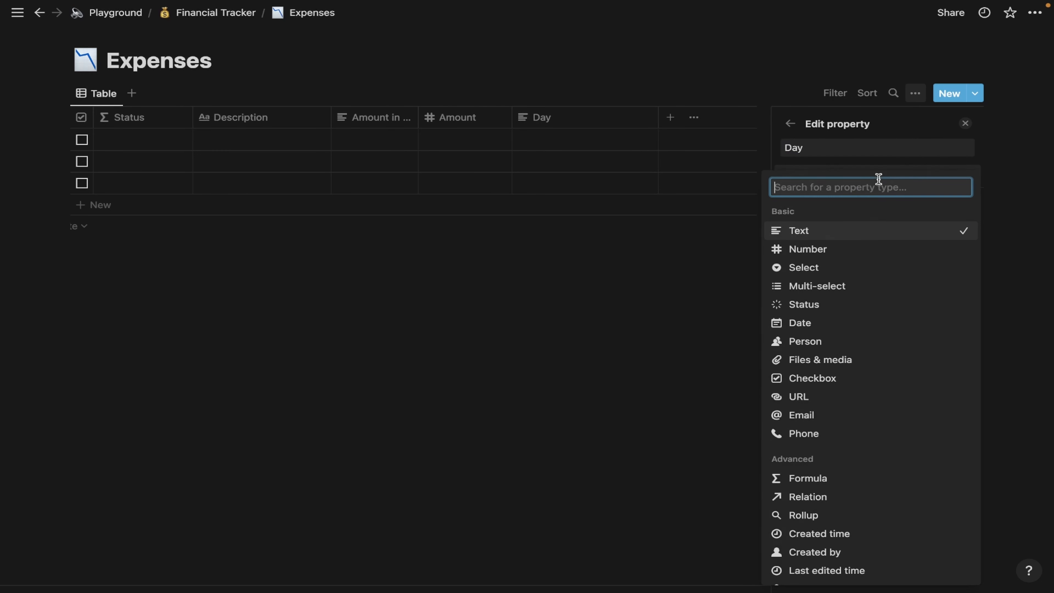
pyautogui.click(833, 248)
pyautogui.click(697, 327)
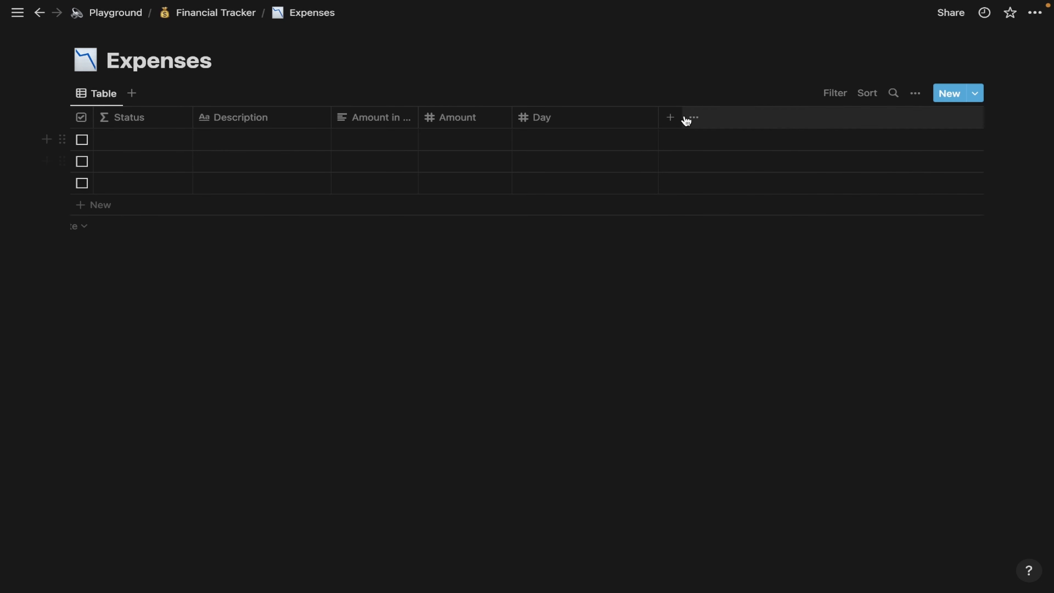
# - Add a Number property named Month after the Day column
pyautogui.click(669, 118)
pyautogui.write('Month')
pyautogui.click(820, 174)
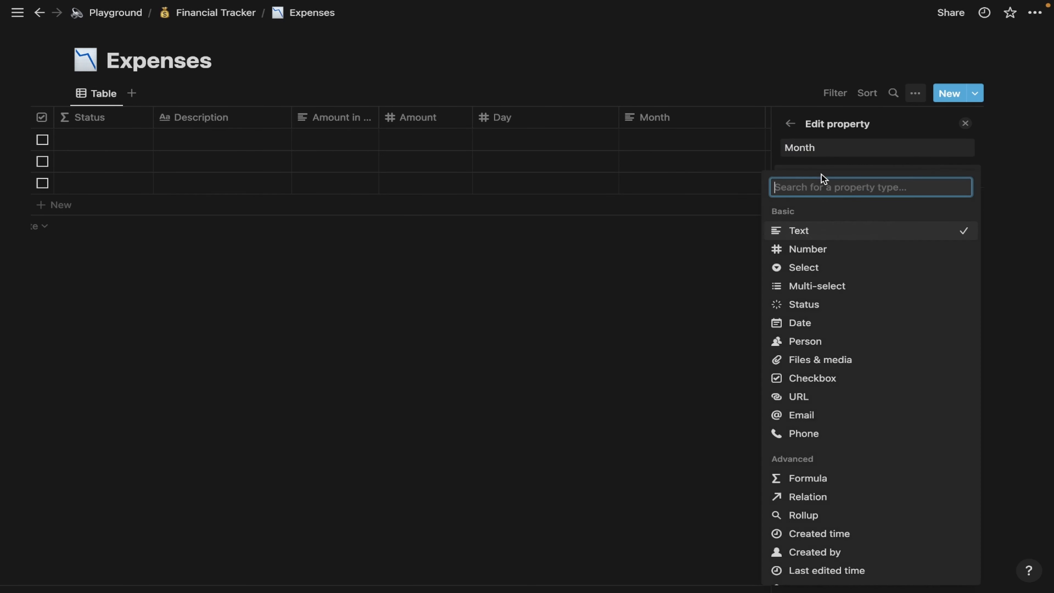
pyautogui.click(821, 254)
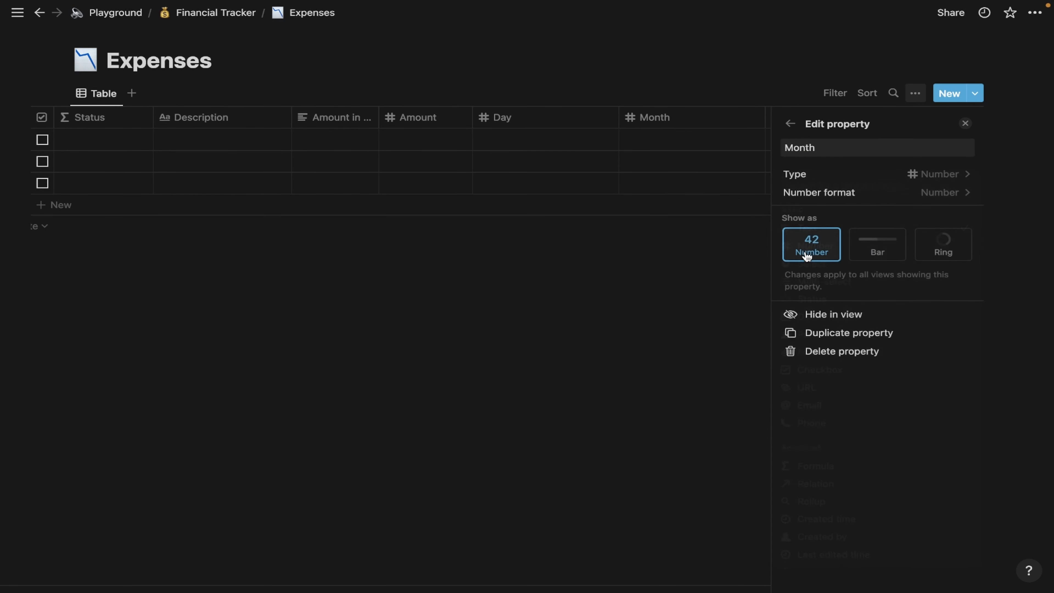
pyautogui.click(698, 301)
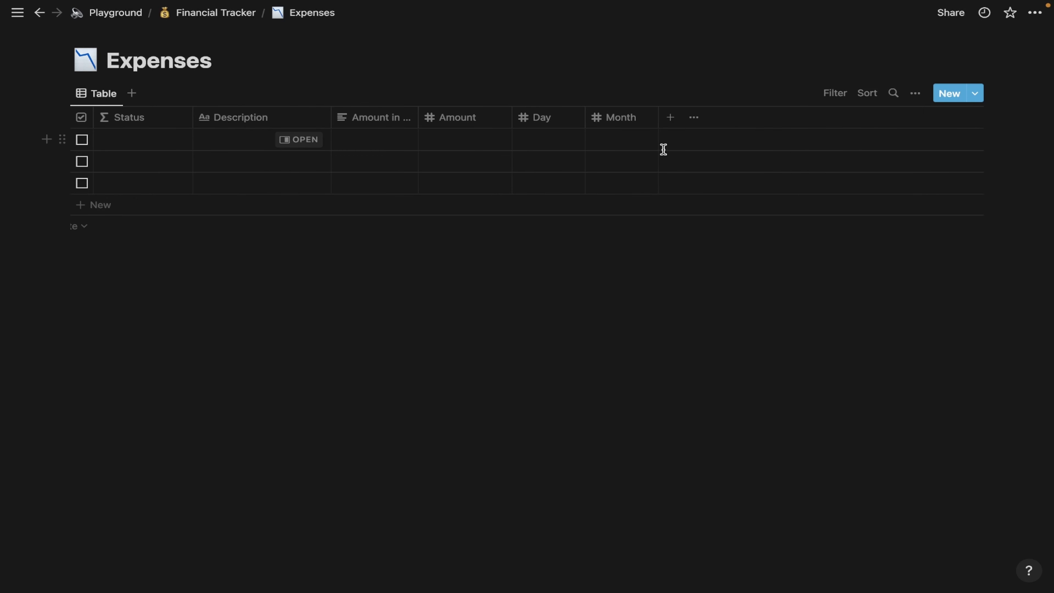
# - Add a Relation property named Year linked to Yearly Reports, show it on Yearly Reports too, and narrow its column
pyautogui.click(669, 117)
pyautogui.write('Year')
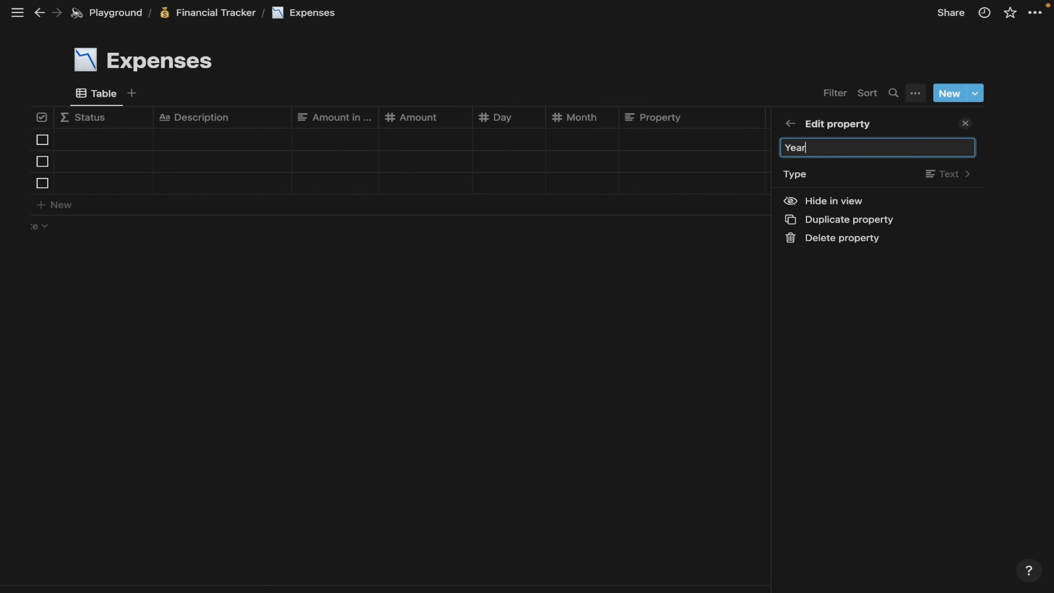
pyautogui.click(903, 174)
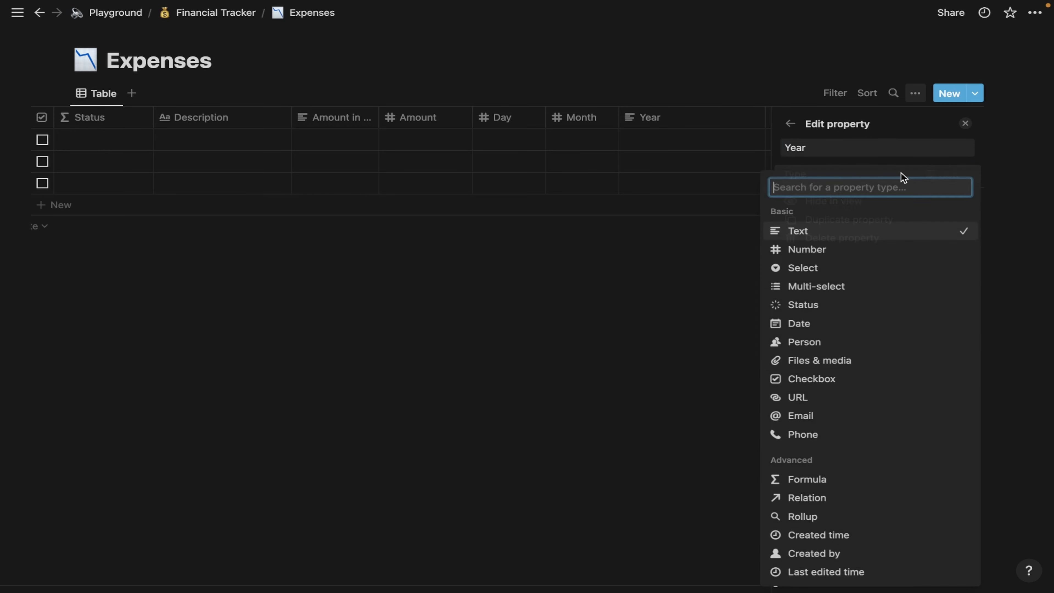
pyautogui.click(815, 498)
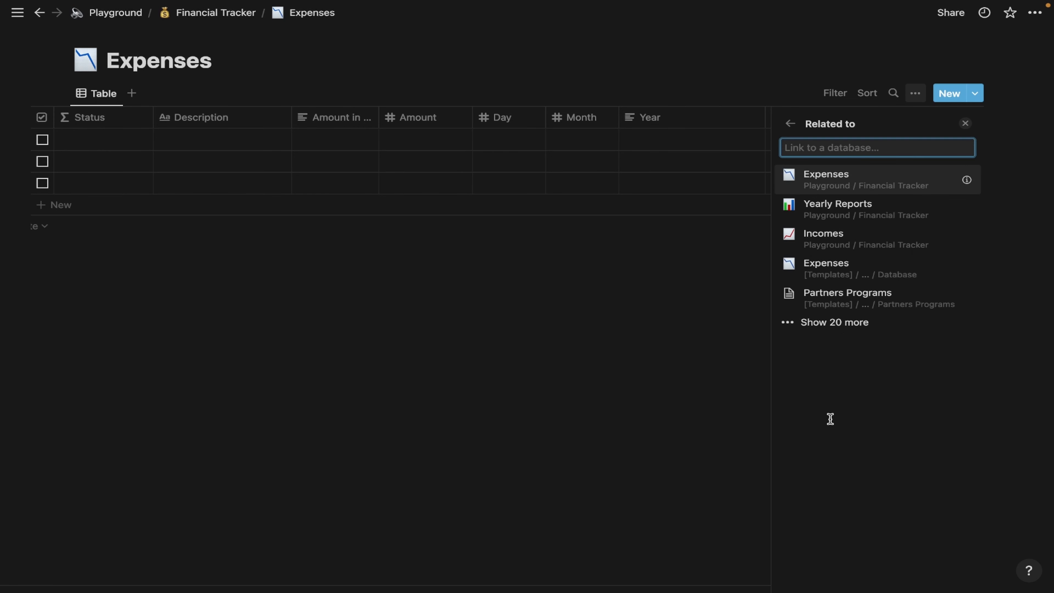
pyautogui.click(847, 214)
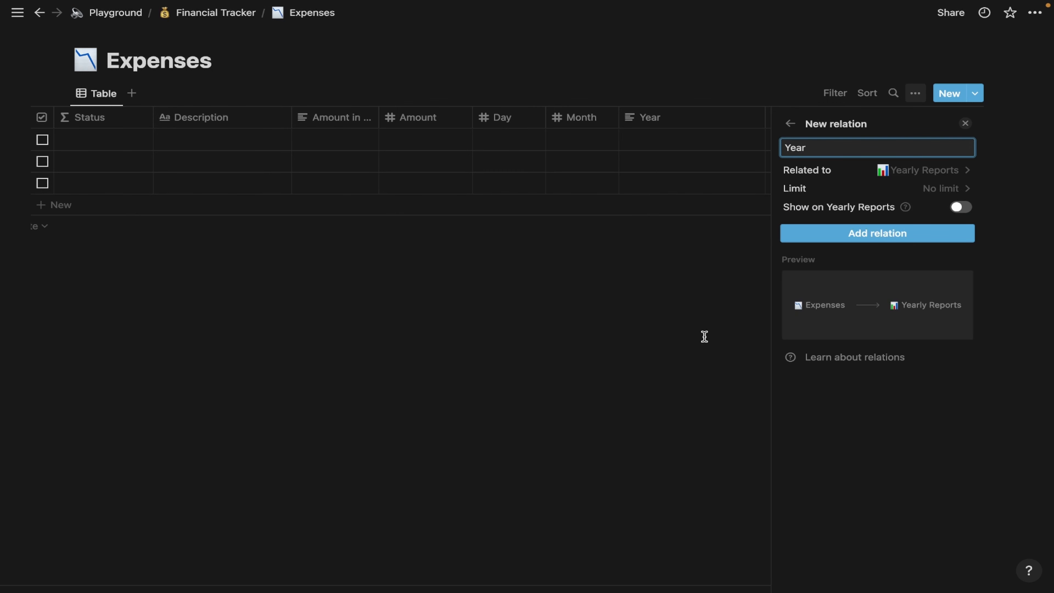
pyautogui.click(961, 207)
pyautogui.click(899, 288)
pyautogui.click(643, 334)
pyautogui.moveTo(805, 117); pyautogui.dragTo(734, 117)
# - Add a Select property named Area after the Year column
pyautogui.click(747, 118)
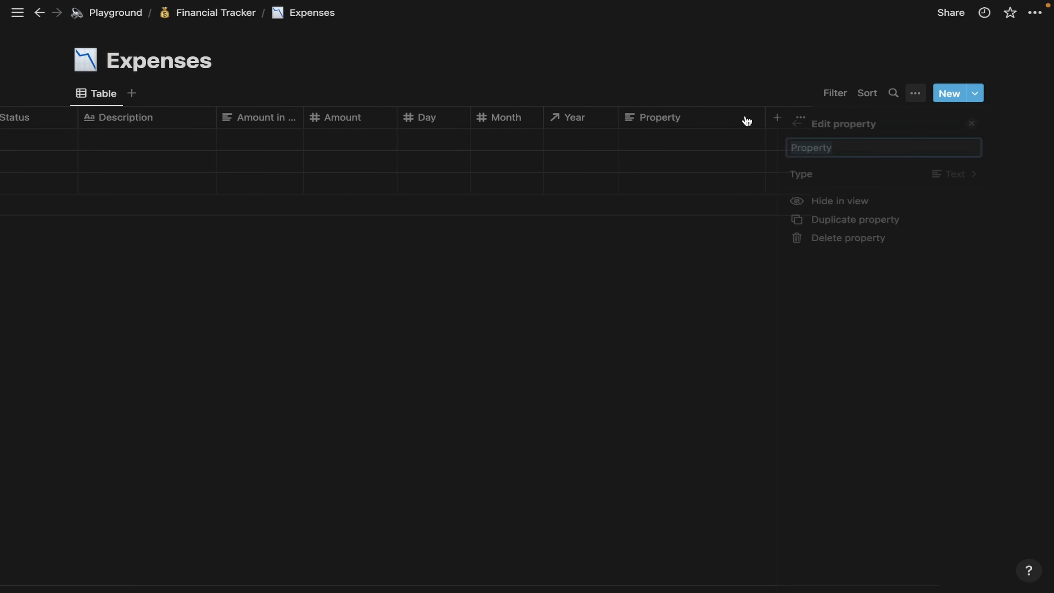
pyautogui.write('Area')
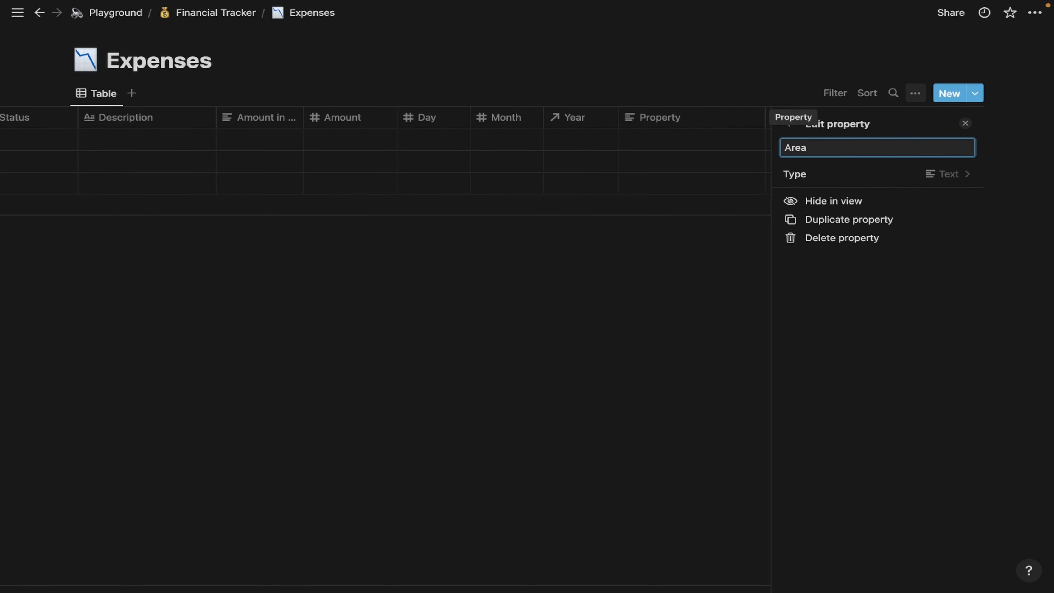
pyautogui.click(847, 174)
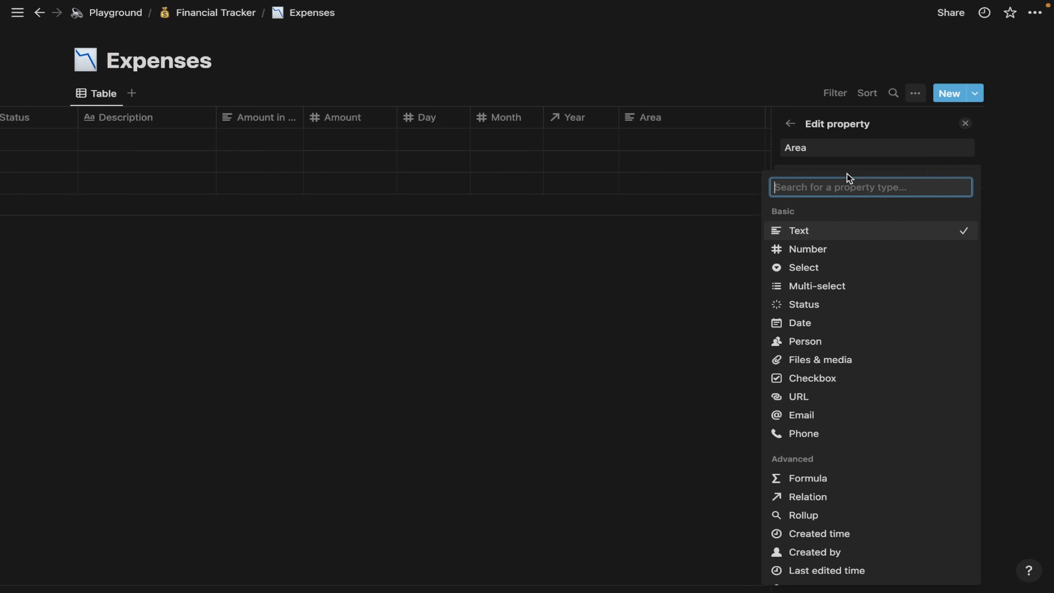
pyautogui.click(828, 271)
pyautogui.press('Escape')
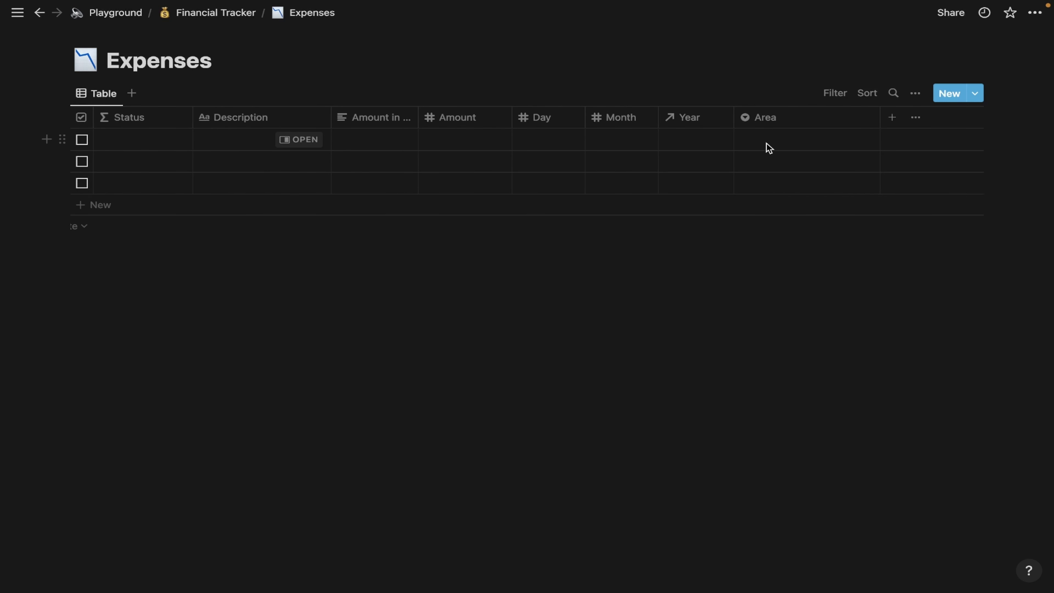
# - Create a new template for the Expenses database and move its Area property below Year
pyautogui.click(974, 93)
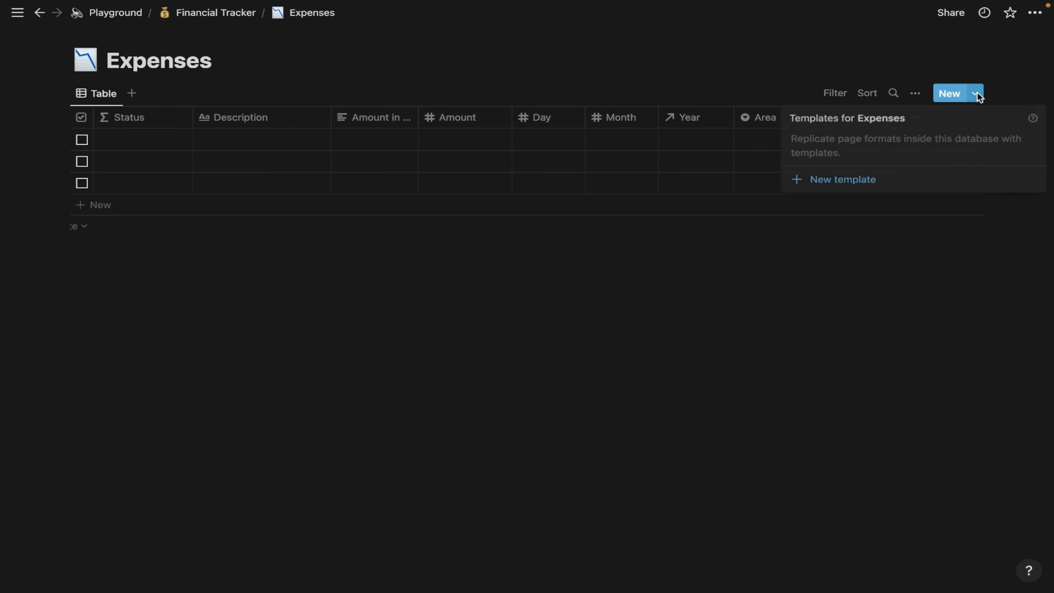
pyautogui.click(821, 178)
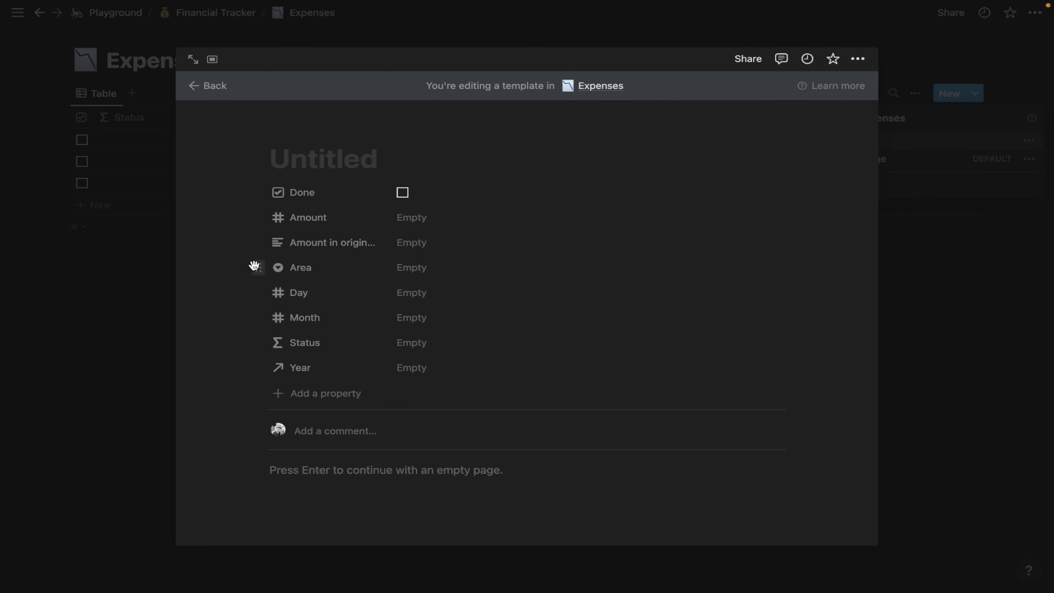
pyautogui.moveTo(258, 264); pyautogui.dragTo(258, 358)
# - Create the Area options Bussines and Personal in the template, select Personal, and order Personal before Bussines
pyautogui.click(402, 367)
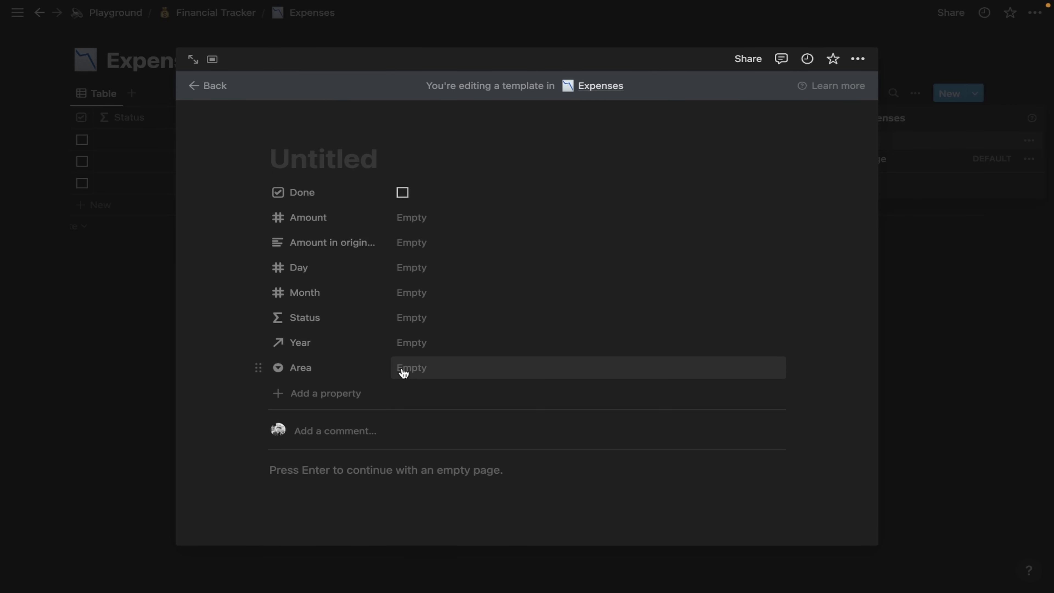
pyautogui.write('Bussines')
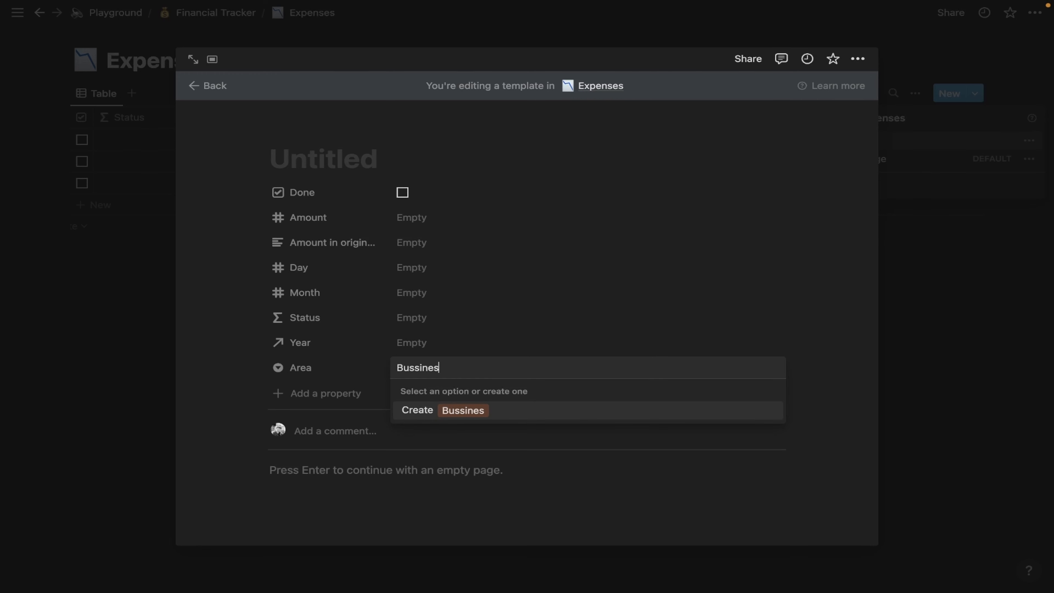
pyautogui.press('Return')
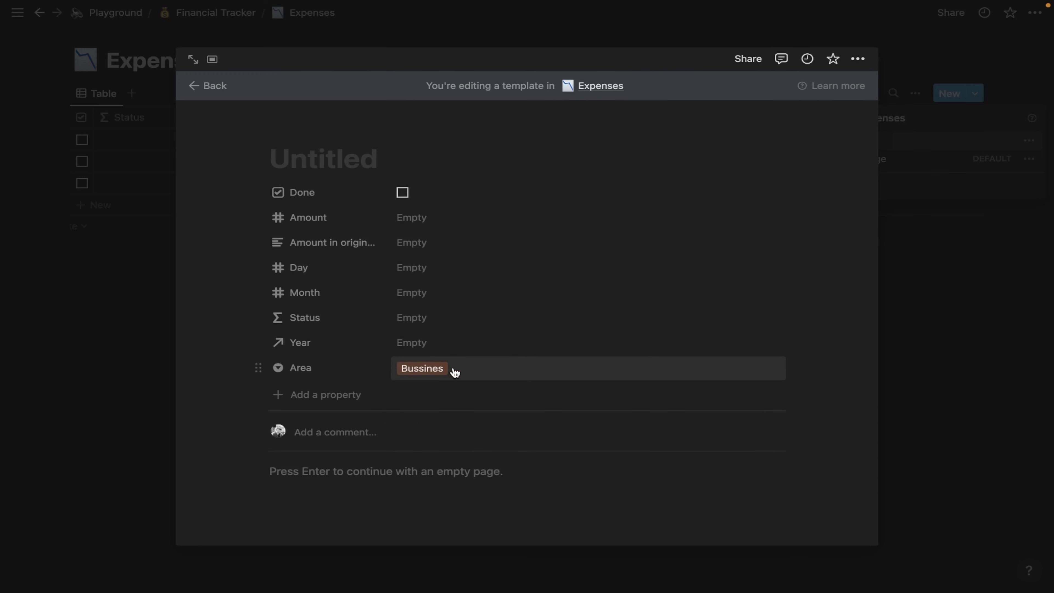
pyautogui.click(469, 362)
pyautogui.write('Personal')
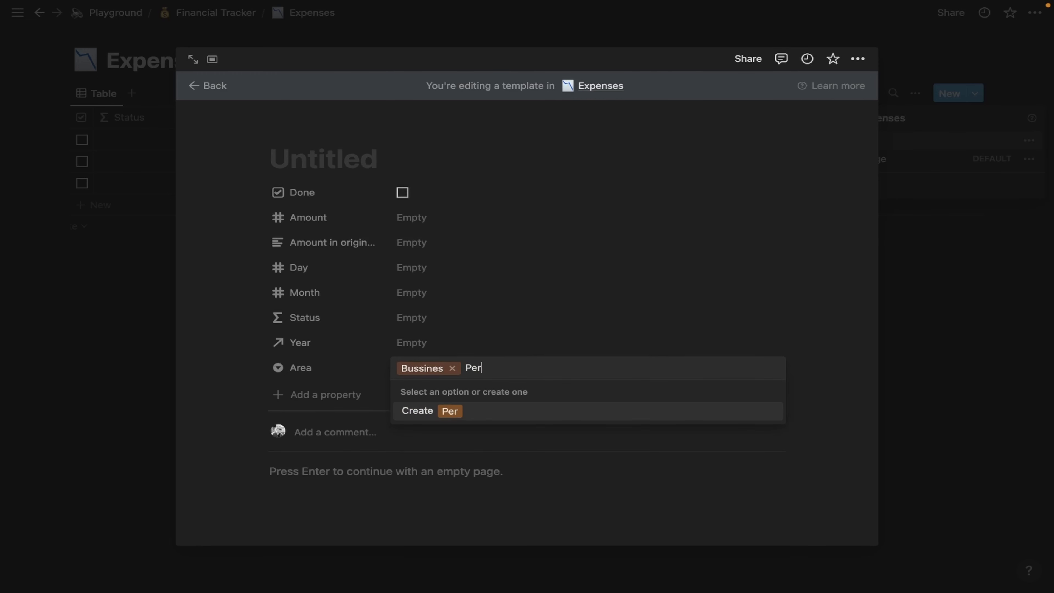
pyautogui.press('Return')
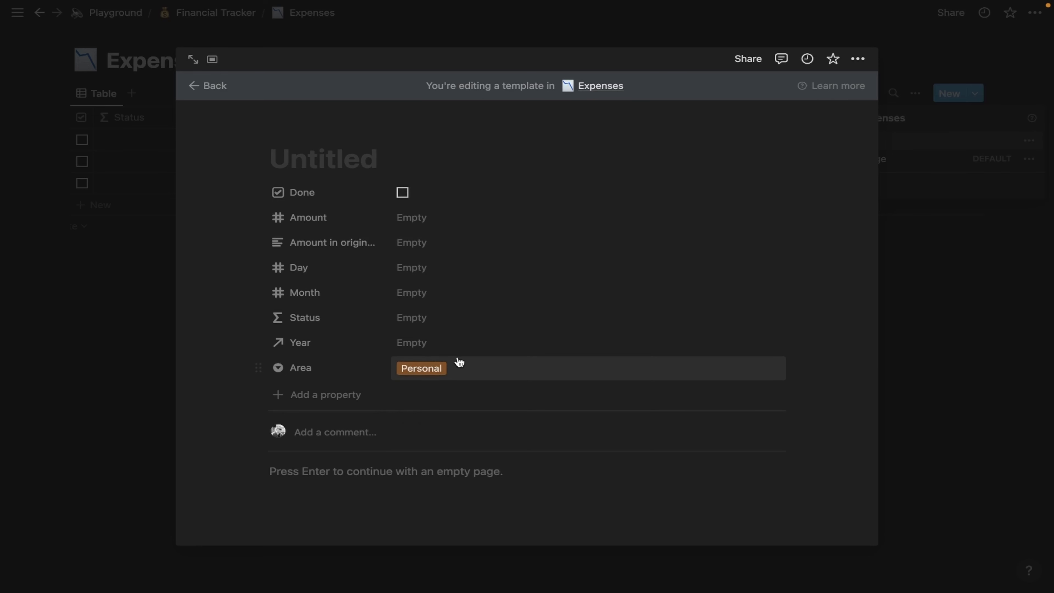
pyautogui.click(459, 367)
pyautogui.moveTo(401, 427); pyautogui.dragTo(403, 412)
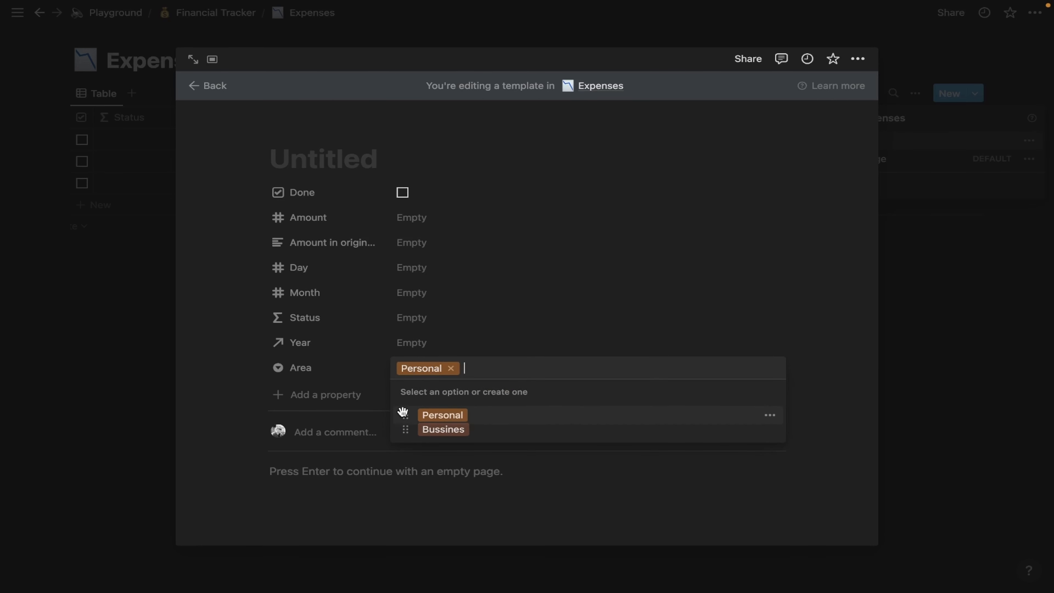
# - Add a new Multi-select property below Area in the Expense template
pyautogui.click(587, 340)
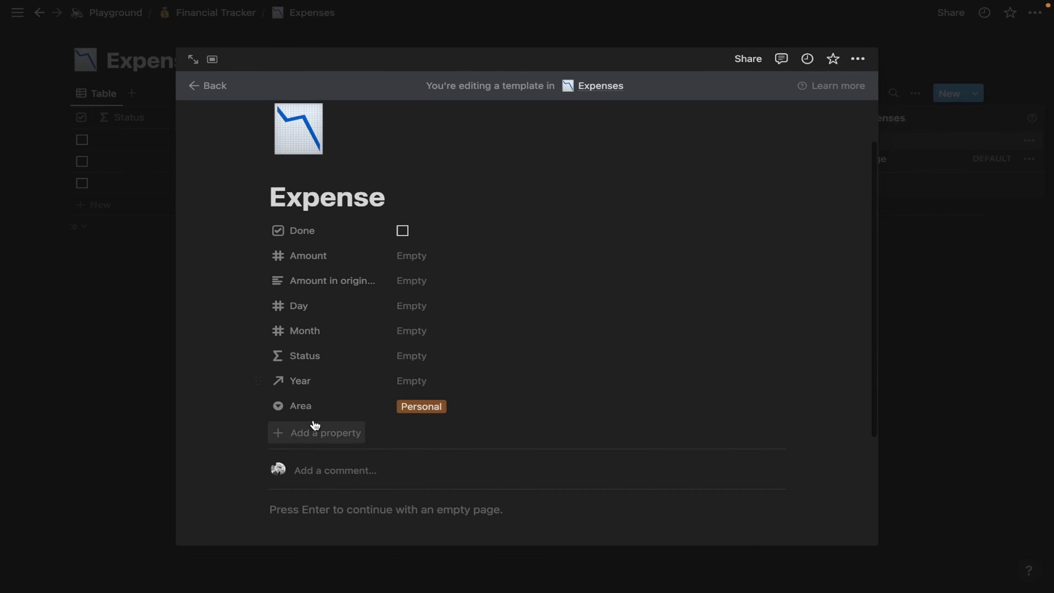
pyautogui.click(286, 433)
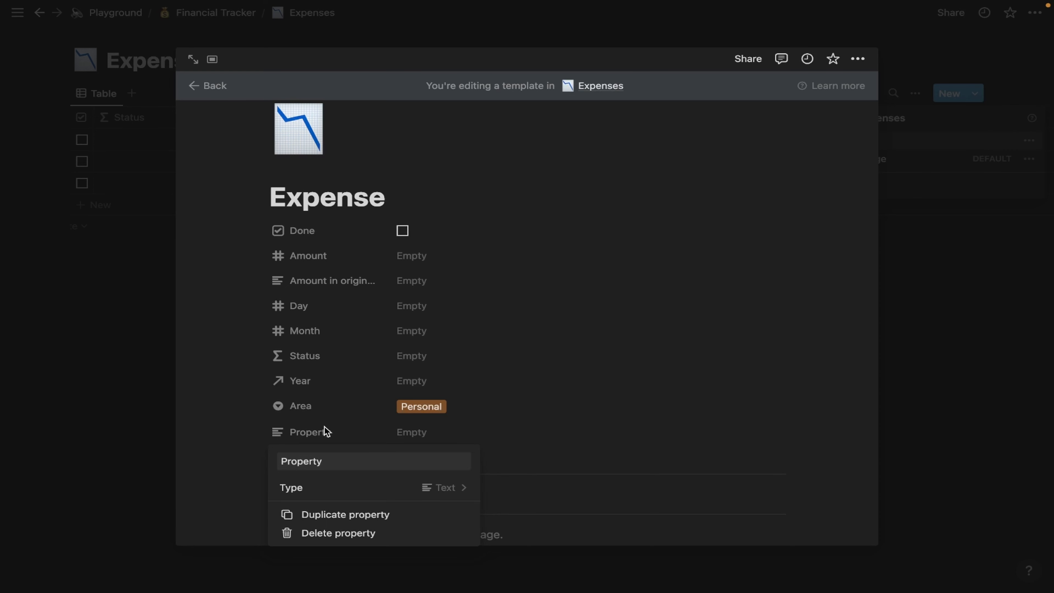
pyautogui.click(337, 487)
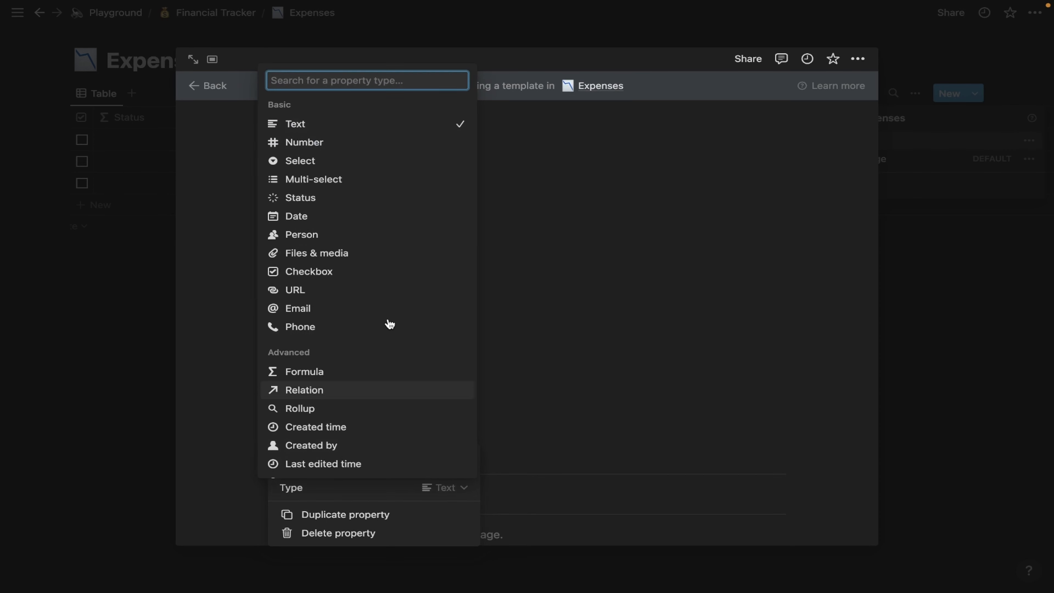
pyautogui.click(343, 184)
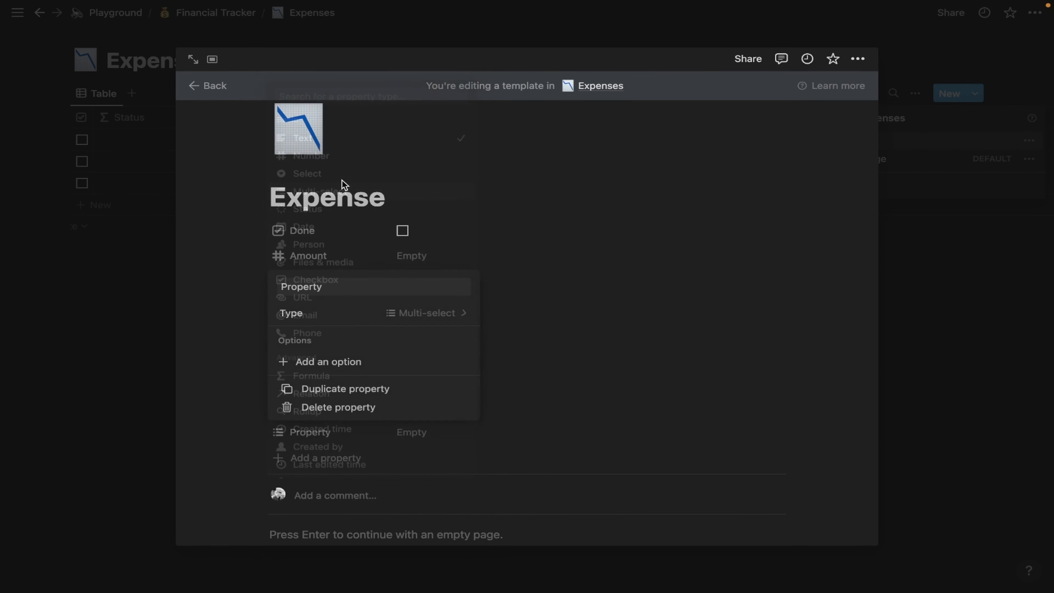
pyautogui.click(573, 310)
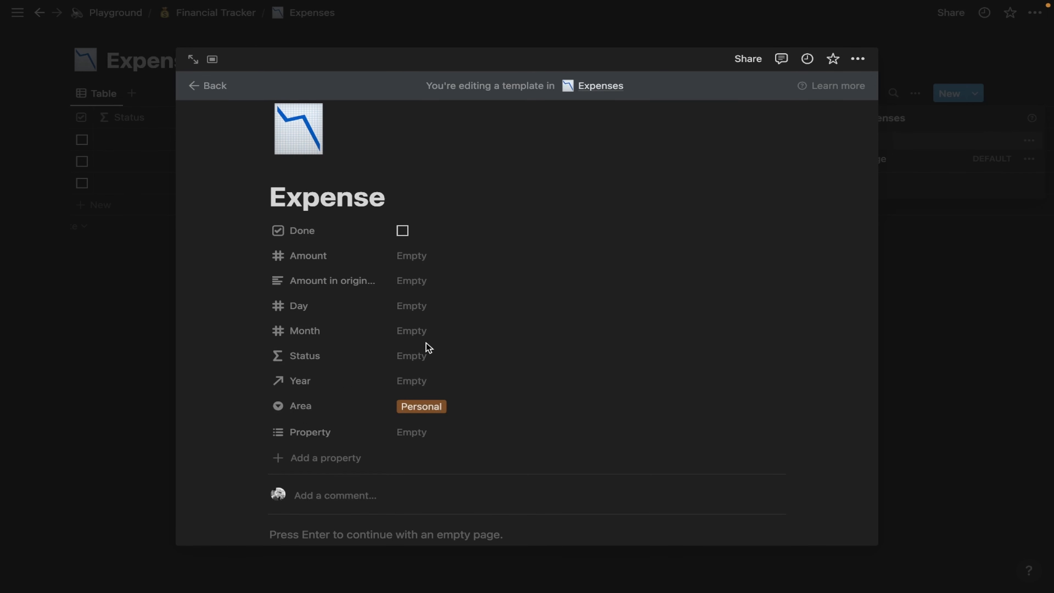
# - Rename the new Multi-select property to Category
pyautogui.click(314, 432)
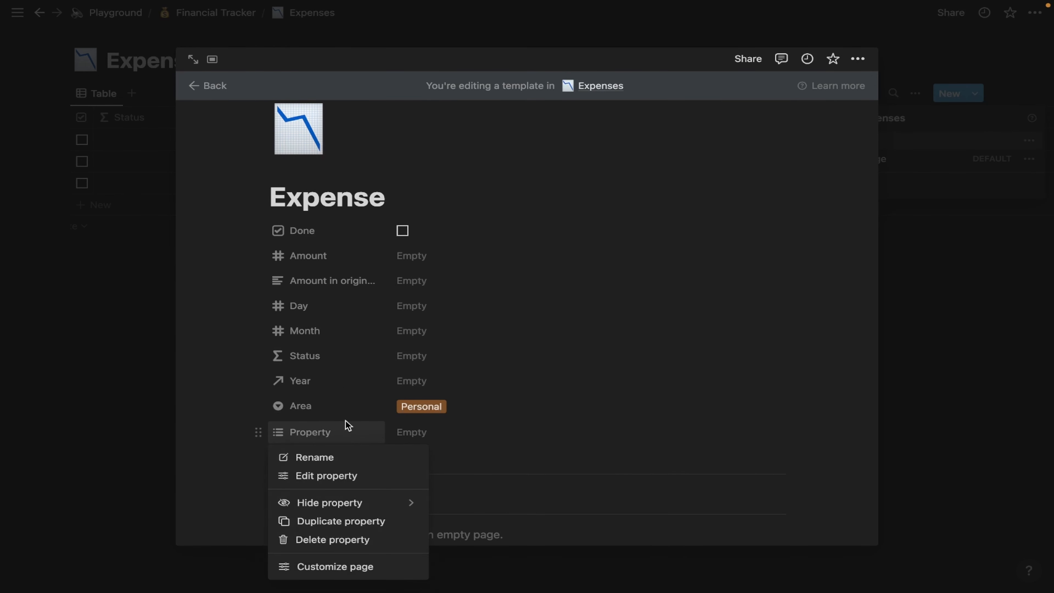
pyautogui.click(337, 465)
pyautogui.click(400, 470)
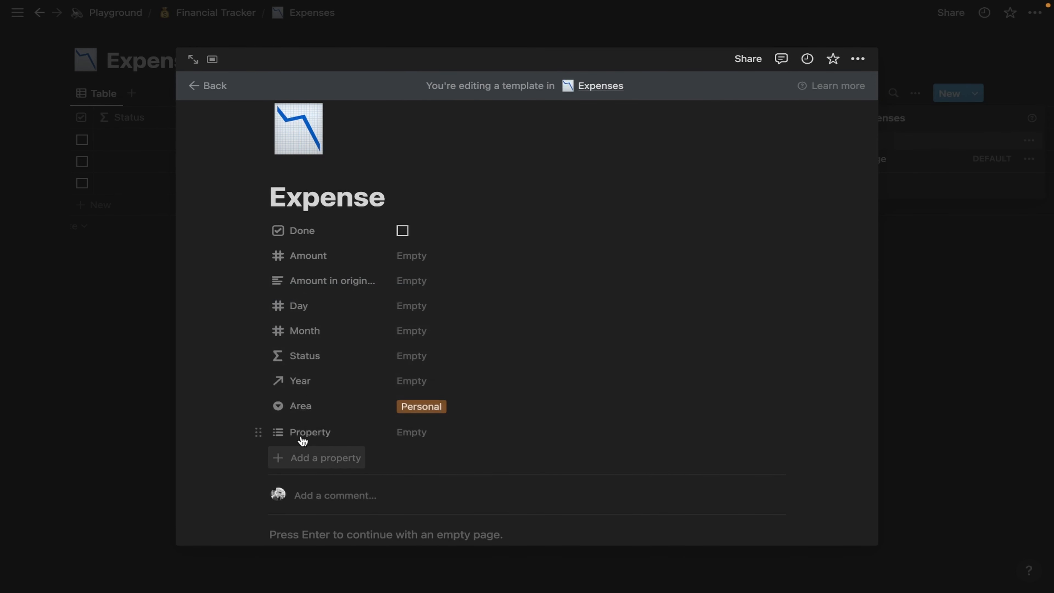
pyautogui.click(320, 433)
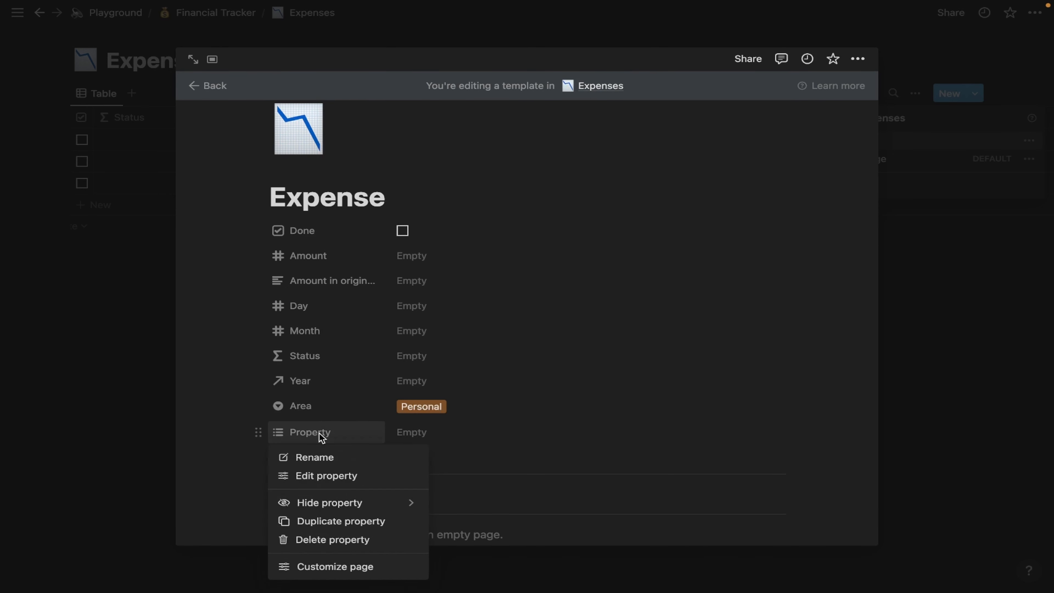
pyautogui.click(321, 450)
pyautogui.write('Category')
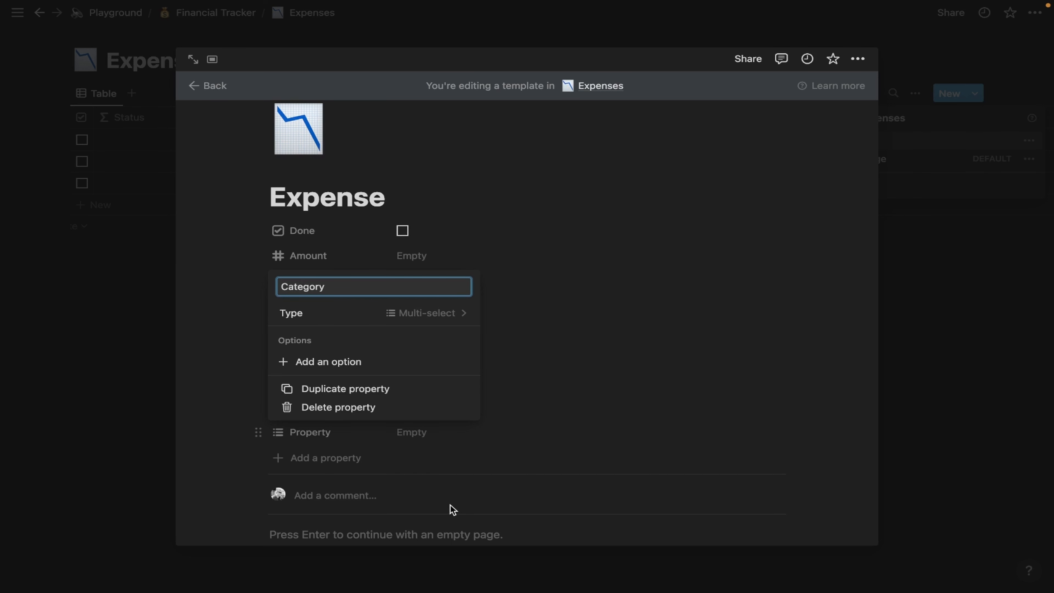
pyautogui.press('Return')
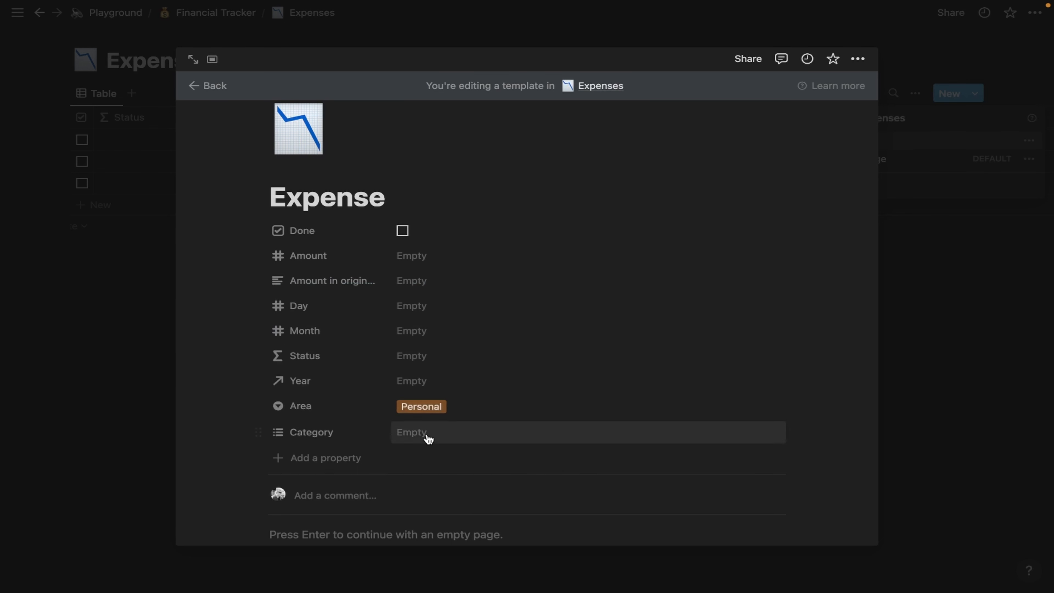
# - Create the Category options Car, Flat, Cleaning and Subscriptions, and clear them all from the template's Category value
pyautogui.click(426, 434)
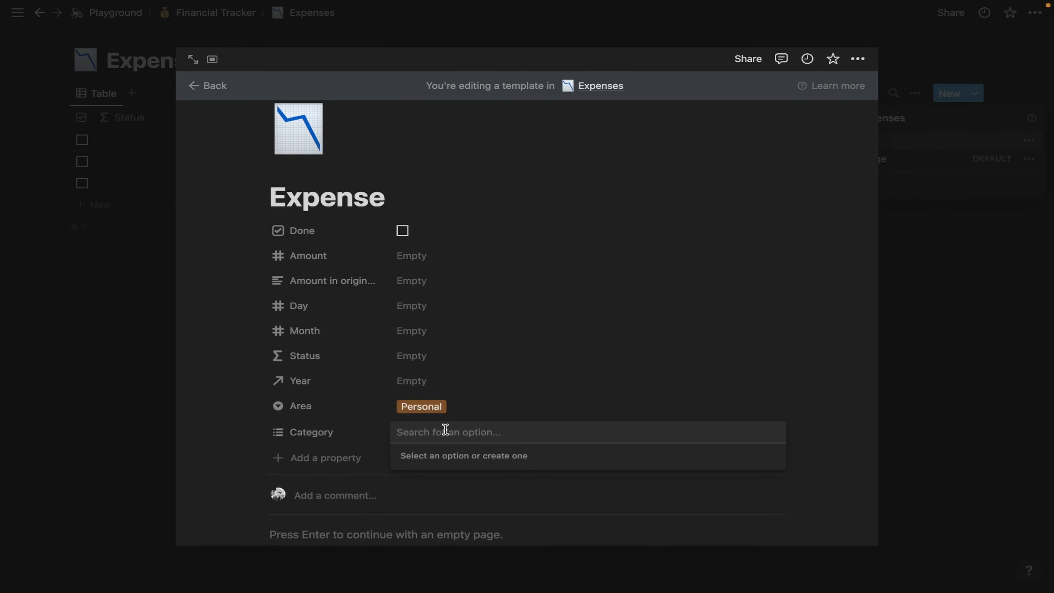
pyautogui.write('Car')
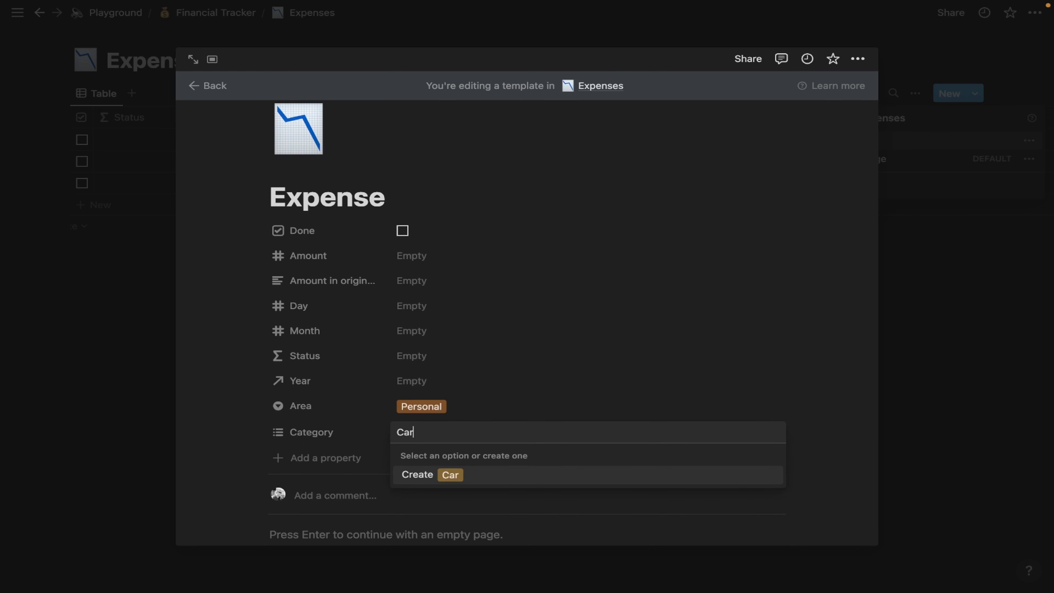
pyautogui.press('Return')
pyautogui.write('Flat')
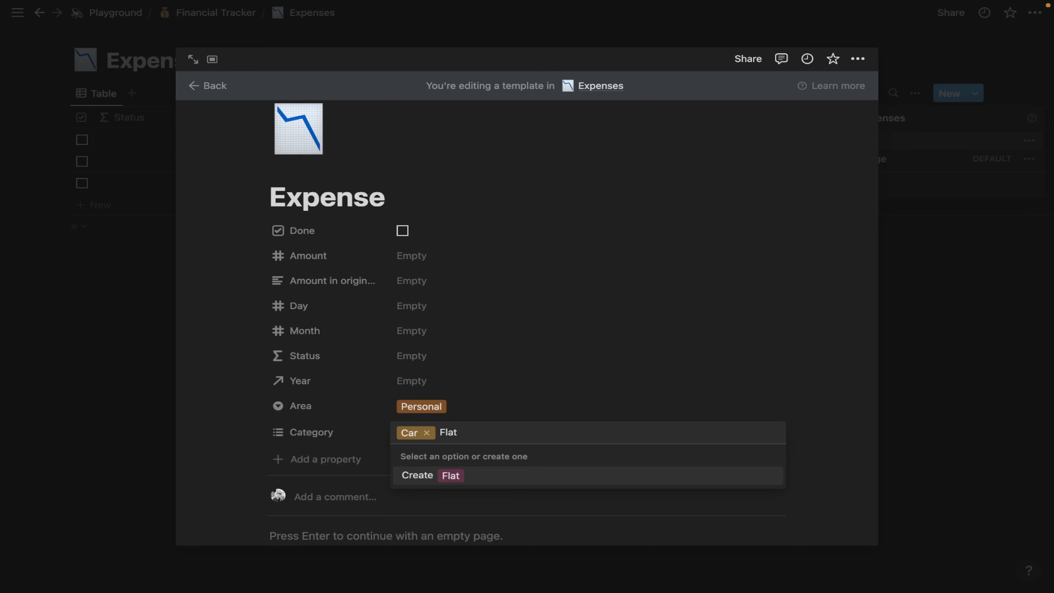
pyautogui.press('Return')
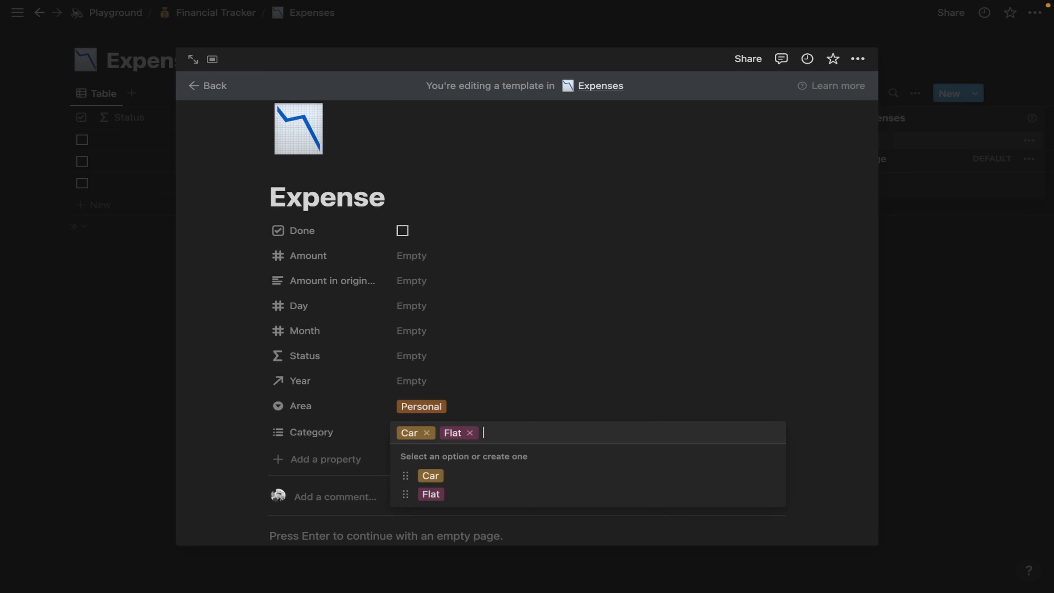
pyautogui.write('Cleaning')
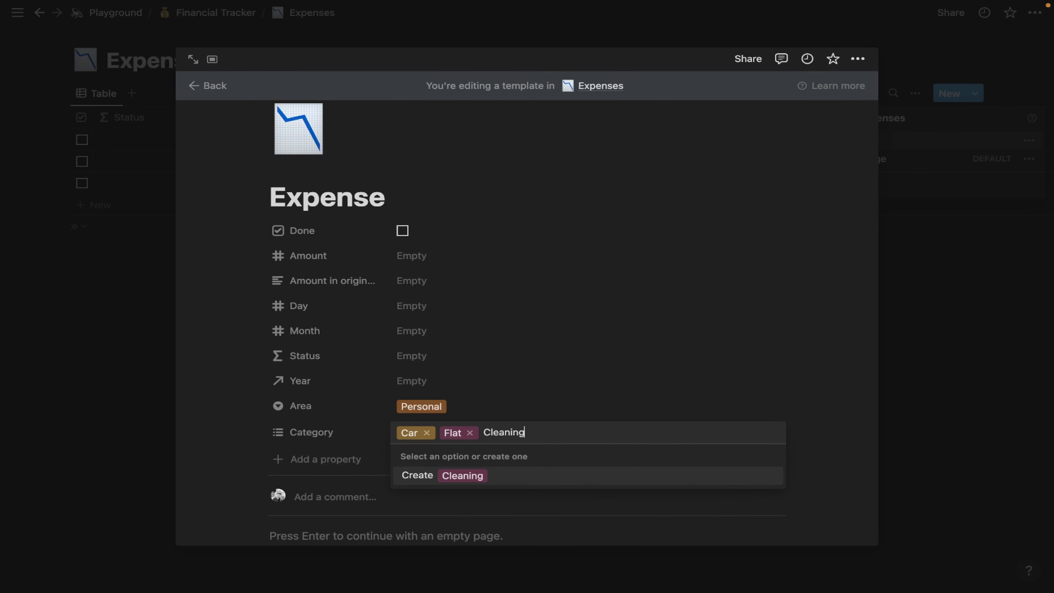
pyautogui.press('Return')
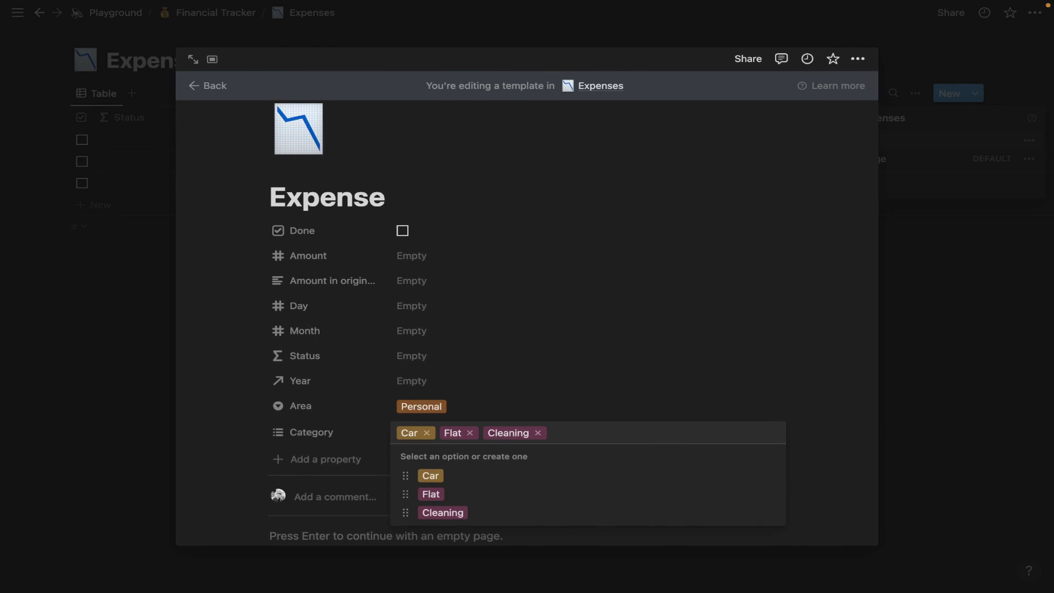
pyautogui.write('Subscriptions')
pyautogui.press('Return')
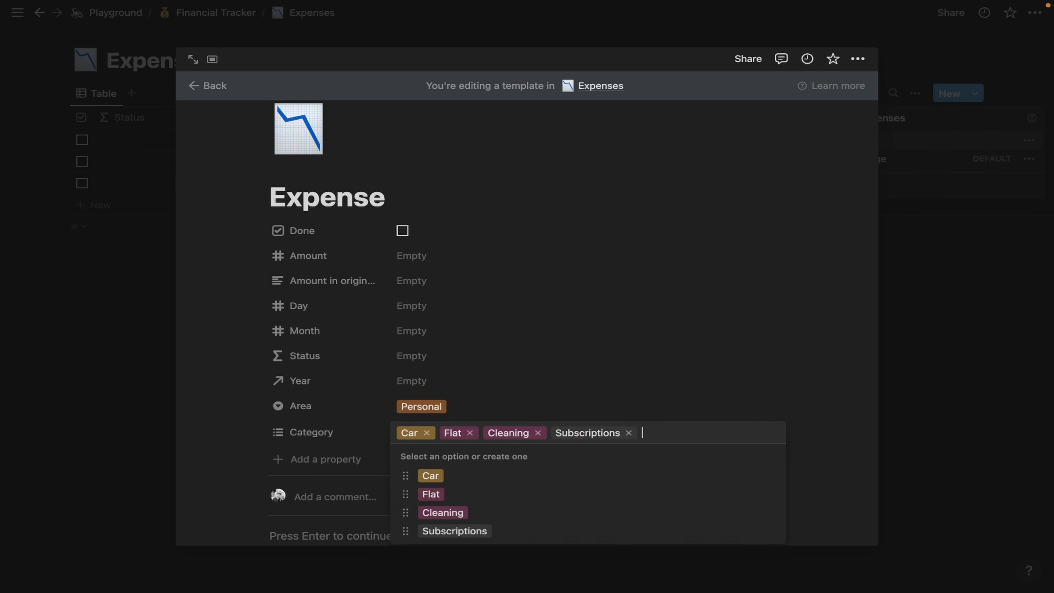
pyautogui.click(555, 380)
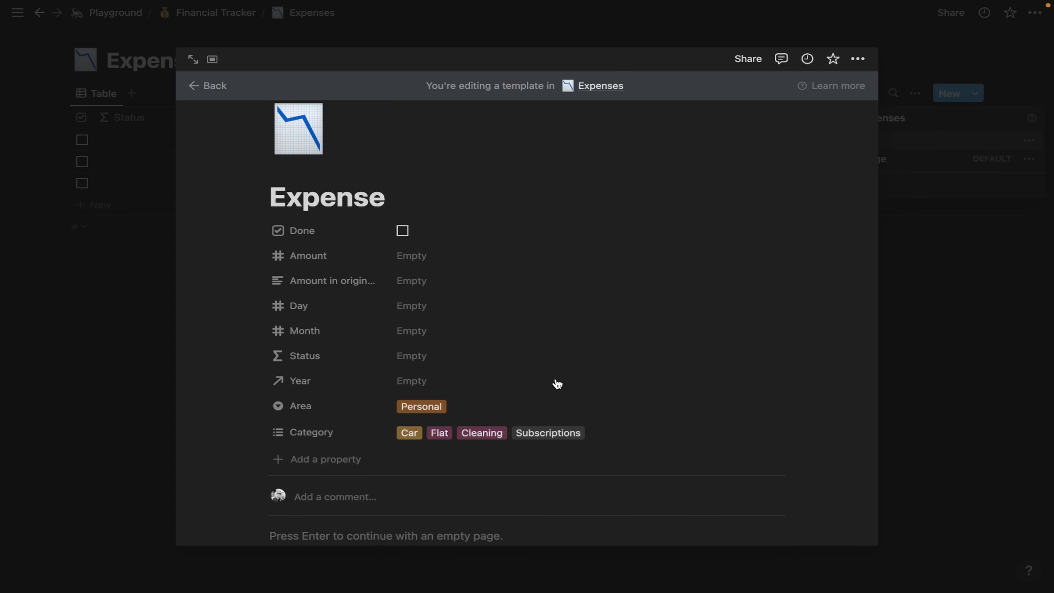
pyautogui.click(548, 434)
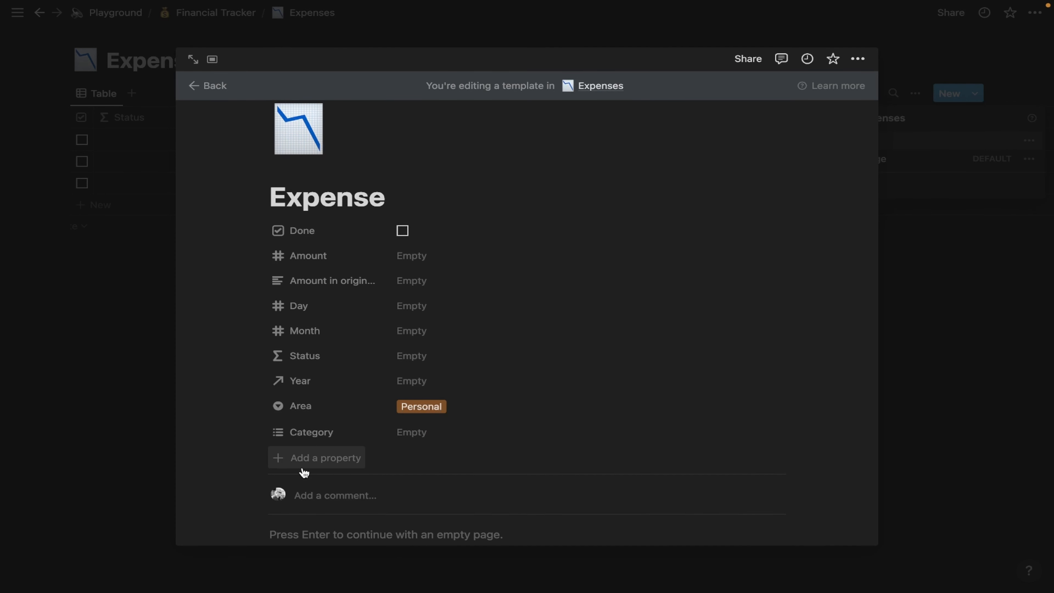
# - Add a Select property named Account Type below Category in the template
pyautogui.click(305, 464)
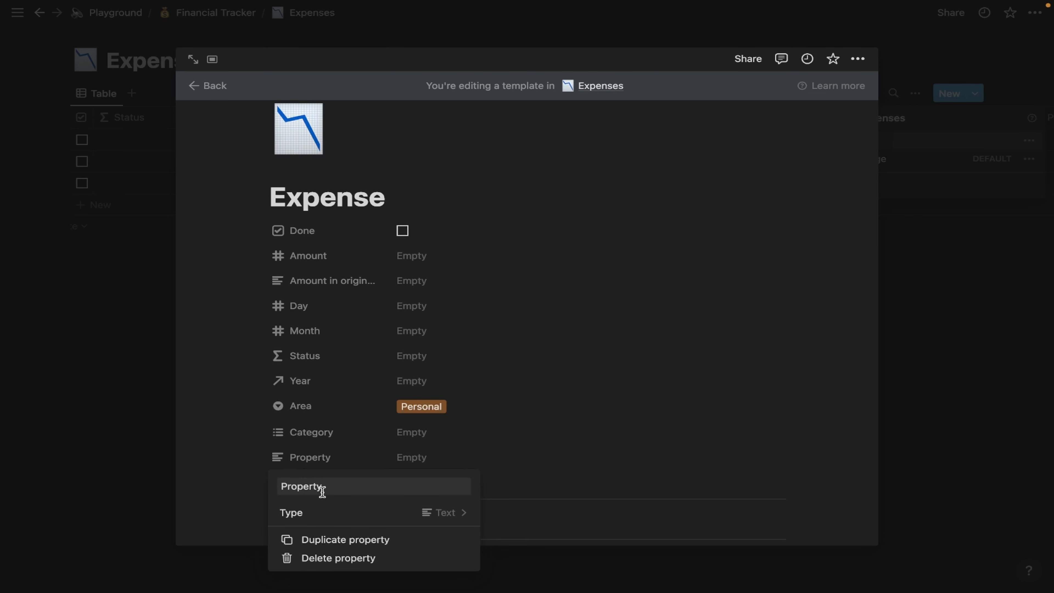
pyautogui.click(390, 515)
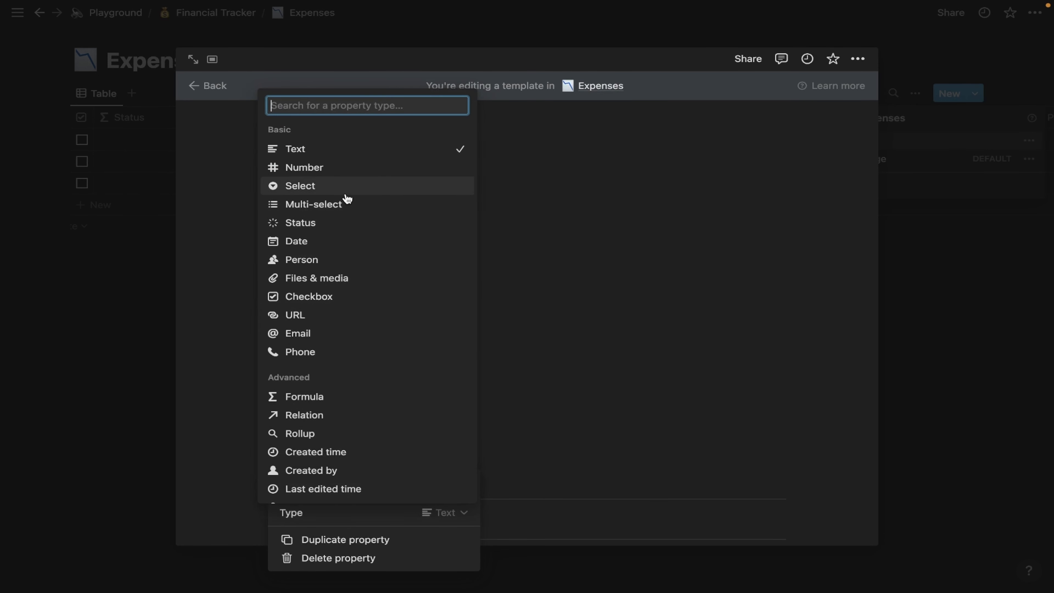
pyautogui.click(327, 187)
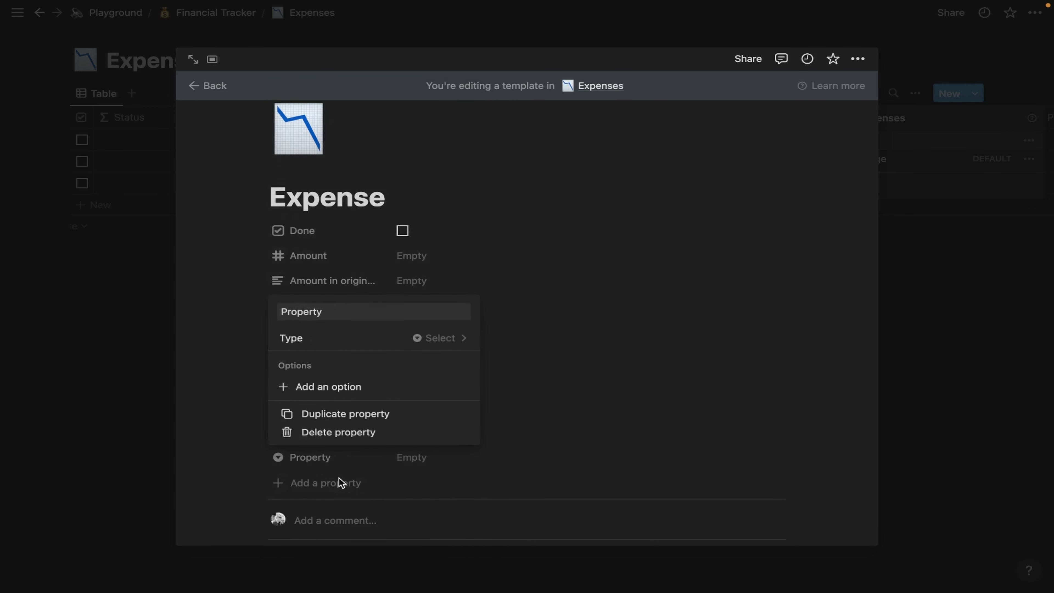
pyautogui.click(447, 468)
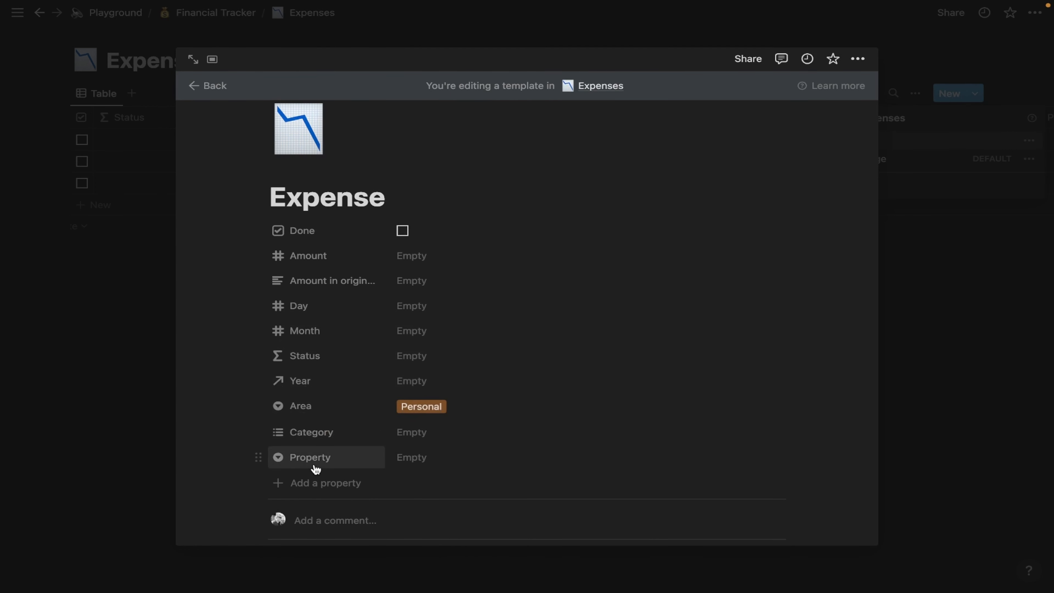
pyautogui.click(315, 457)
pyautogui.click(336, 324)
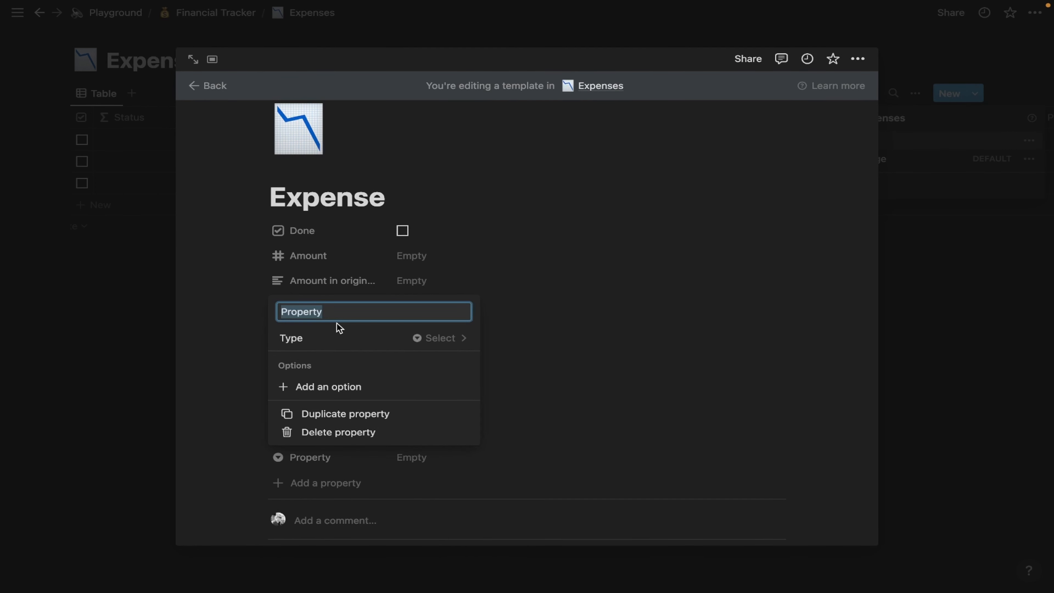
pyautogui.write('Account Type')
pyautogui.click(546, 344)
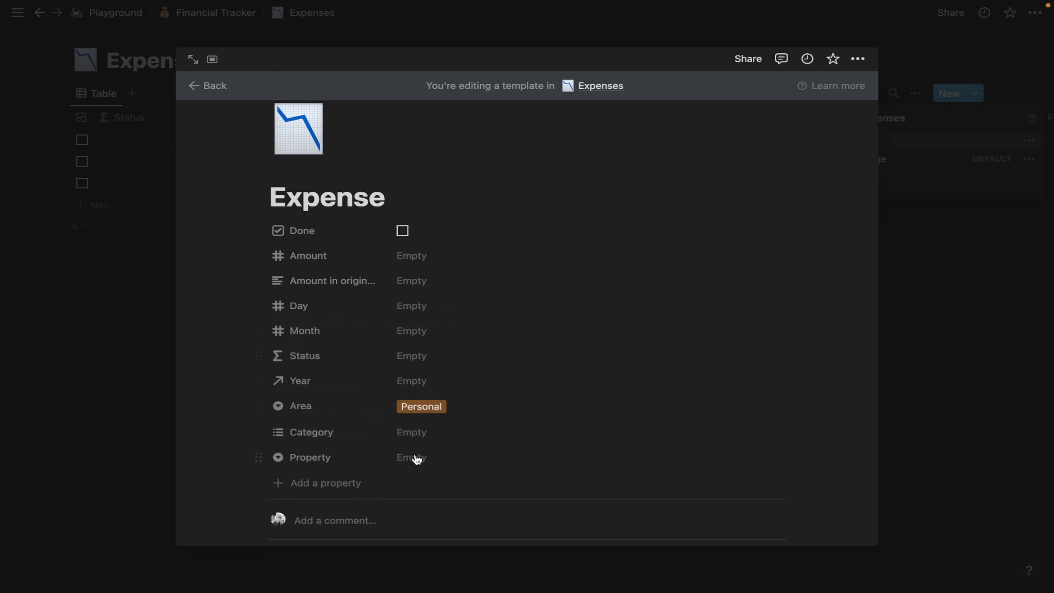
# - Create the Account Type options Peronal, Bussines, Revolut and Visa
pyautogui.click(406, 460)
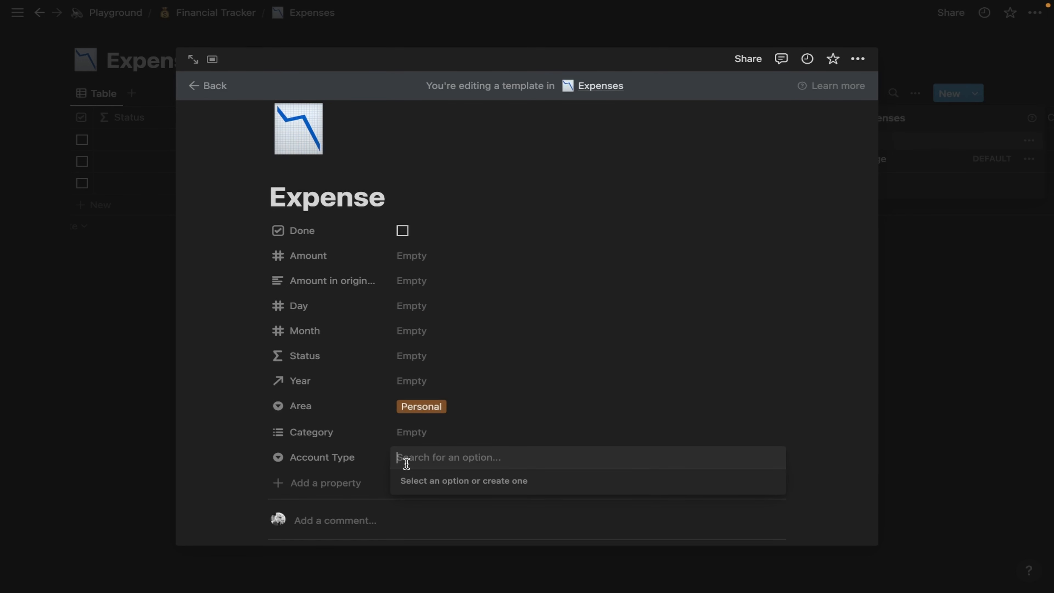
pyautogui.write('Peronal')
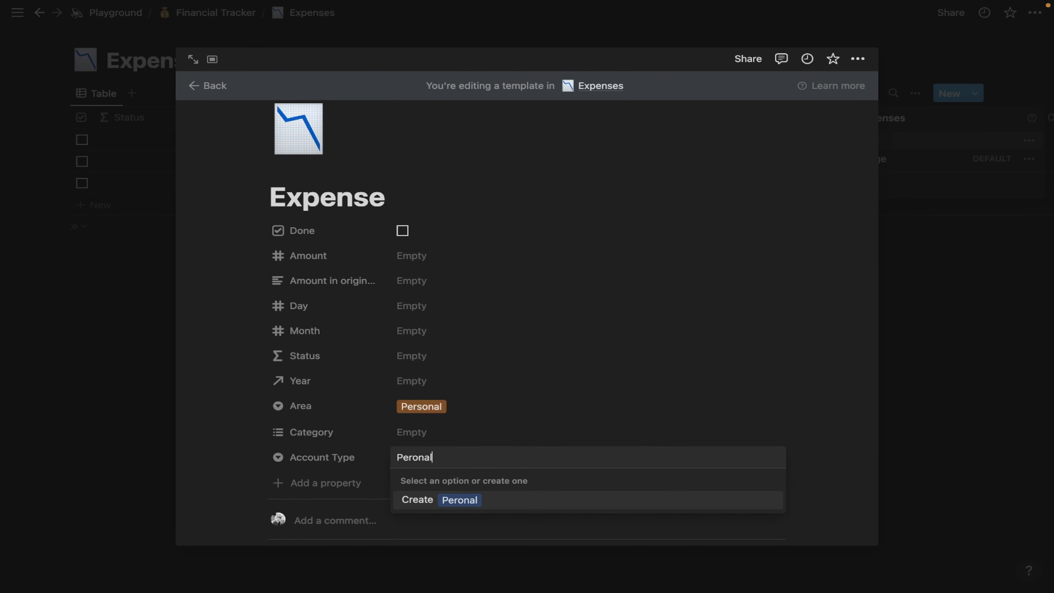
pyautogui.press('Return')
pyautogui.click(453, 450)
pyautogui.write('Bussines')
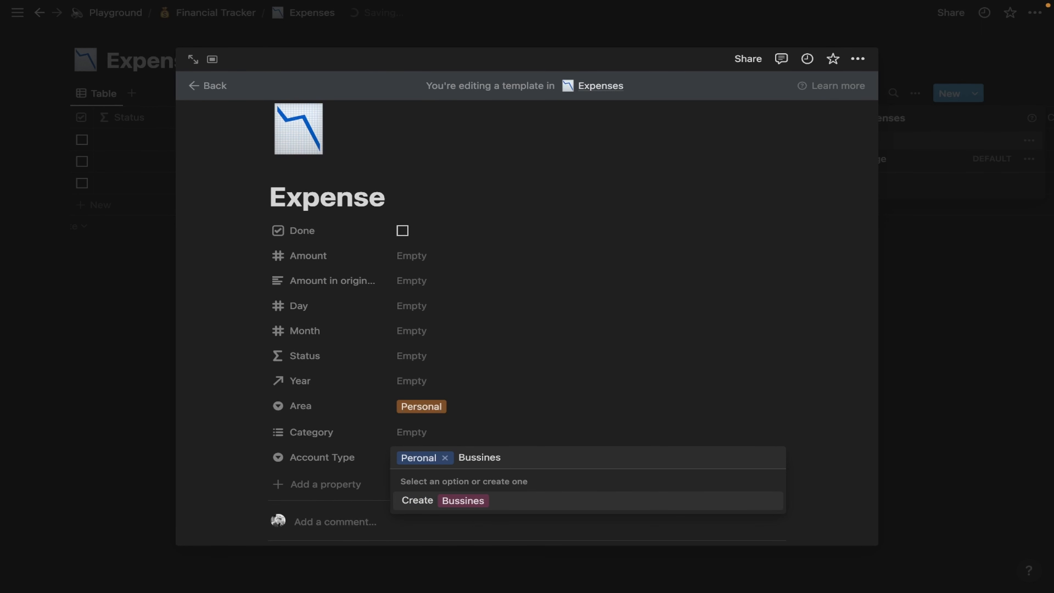
pyautogui.press('Return')
pyautogui.click(495, 458)
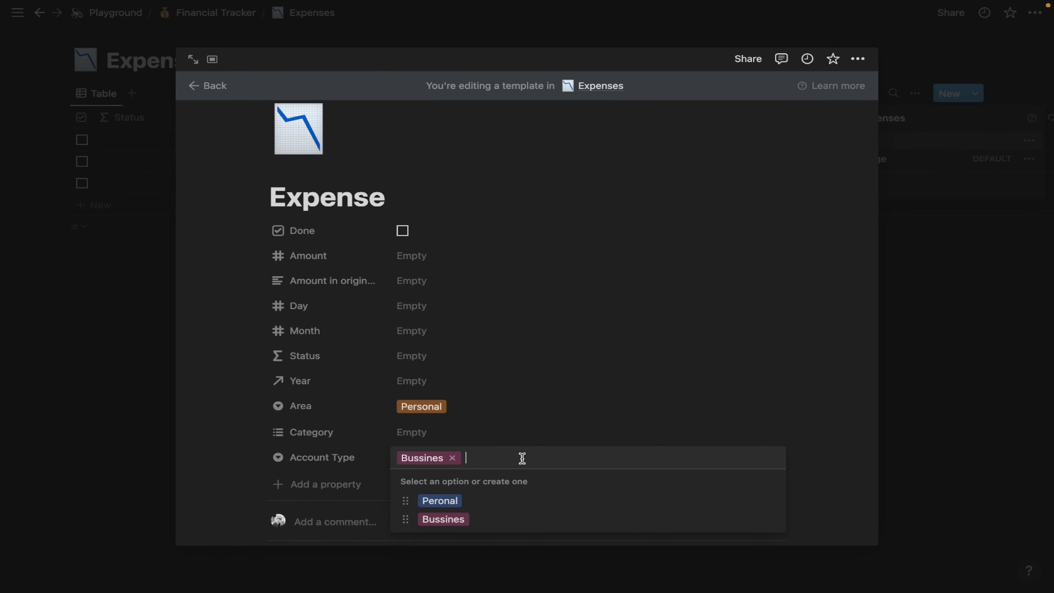
pyautogui.write('Revolu')
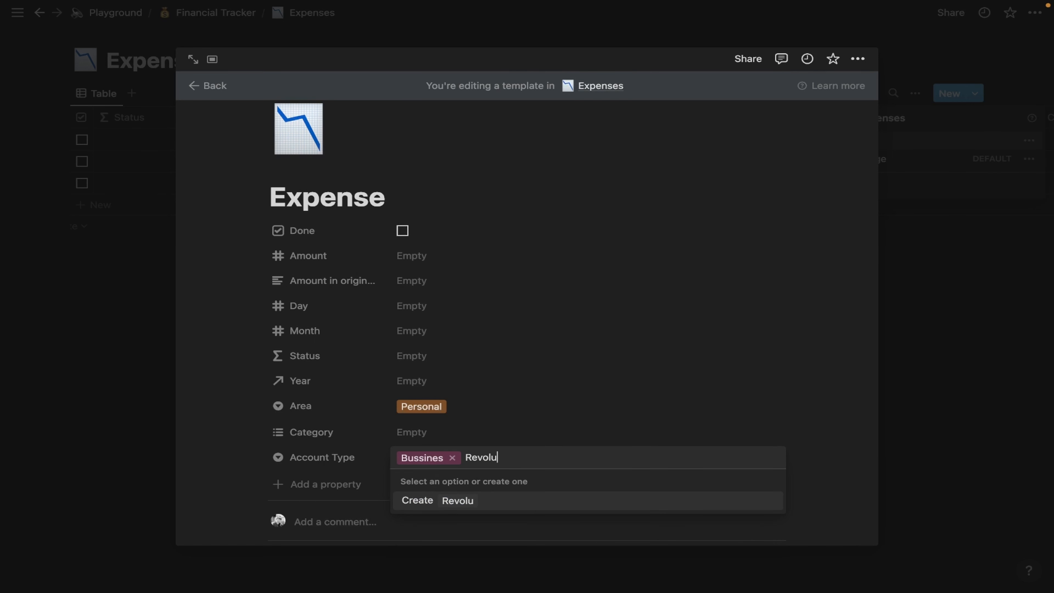
pyautogui.write('t')
pyautogui.press('Return')
pyautogui.click(500, 461)
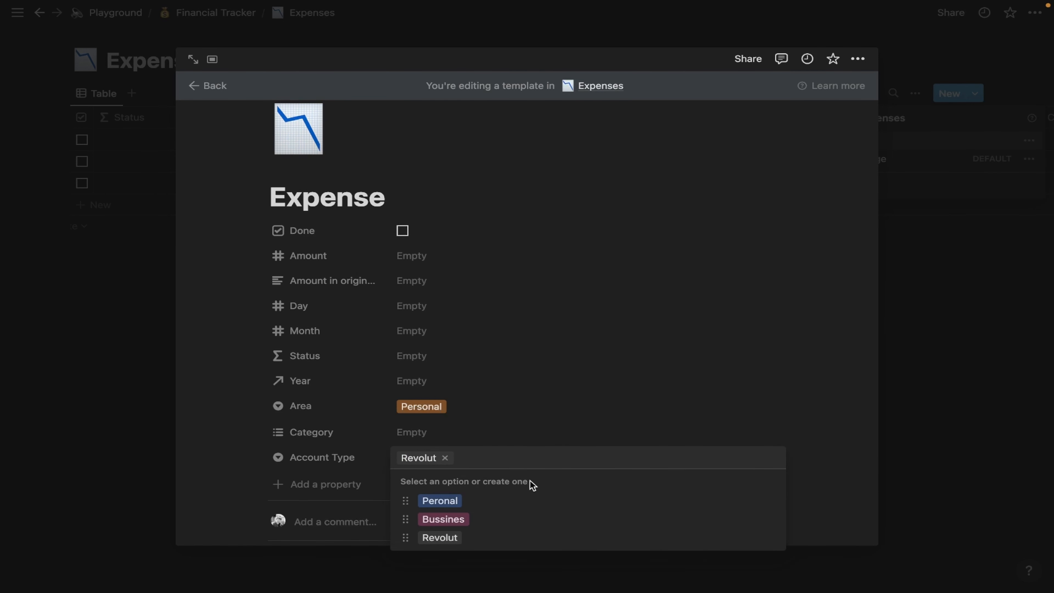
pyautogui.write('Visa')
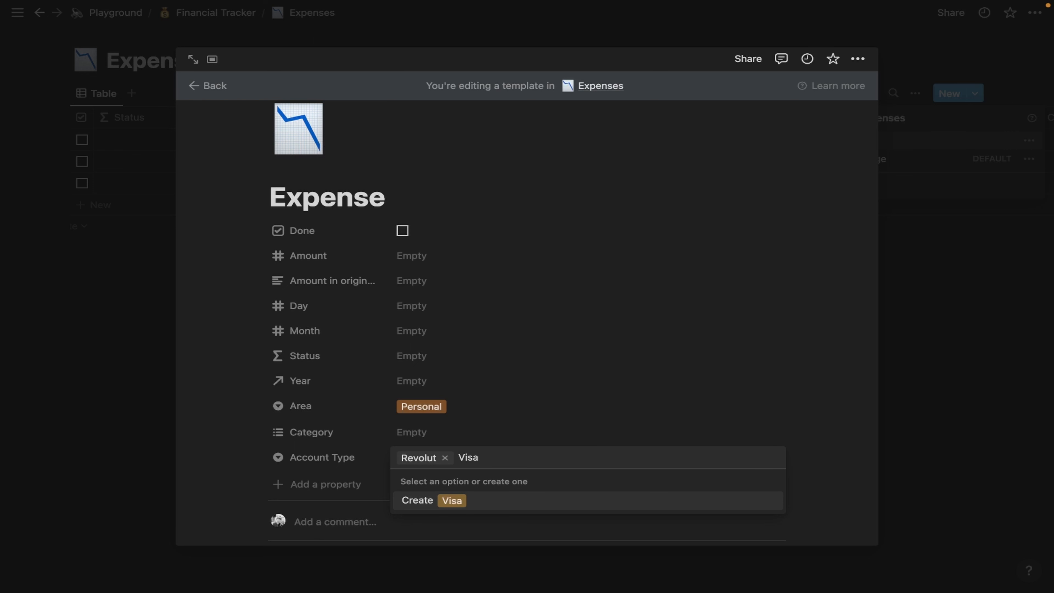
pyautogui.press('Return')
pyautogui.click(508, 462)
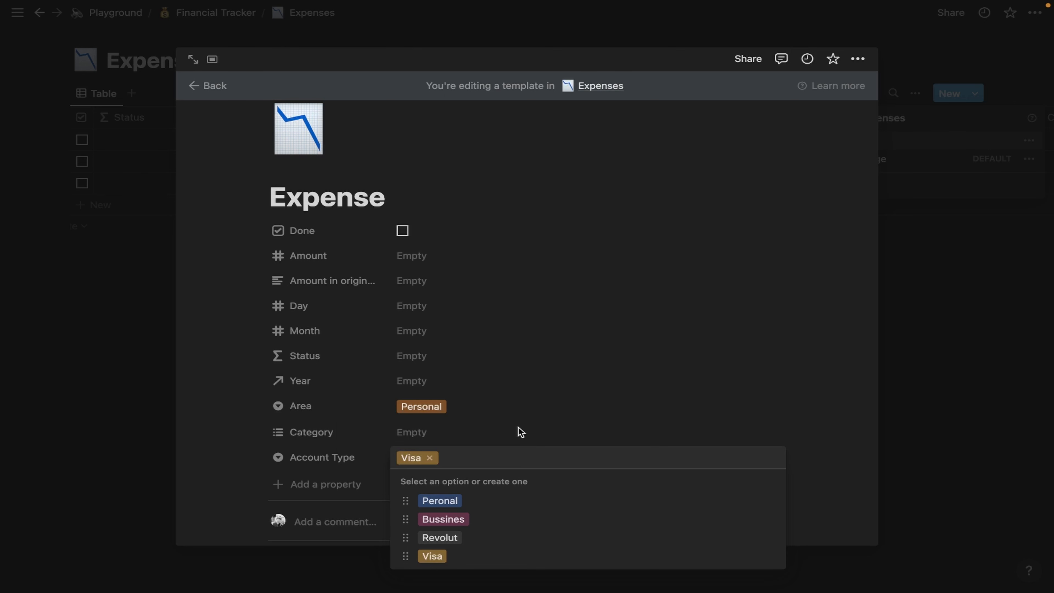
pyautogui.click(534, 402)
# - Add a Files & media property named Photo below Account Type in the Expense template
pyautogui.click(302, 484)
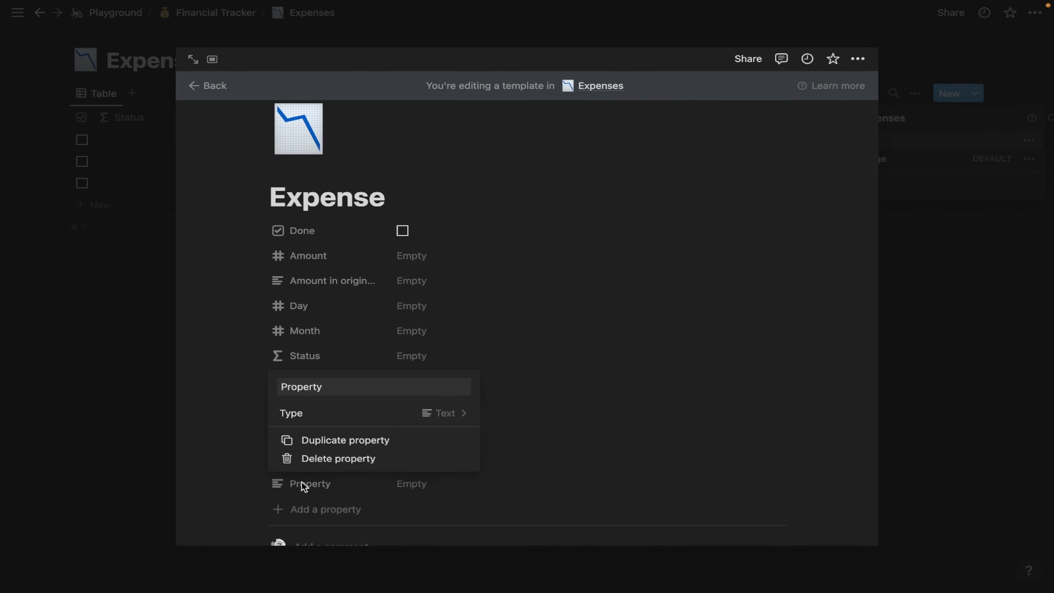
pyautogui.click(326, 386)
pyautogui.doubleClick(325, 386)
pyautogui.write('Photo')
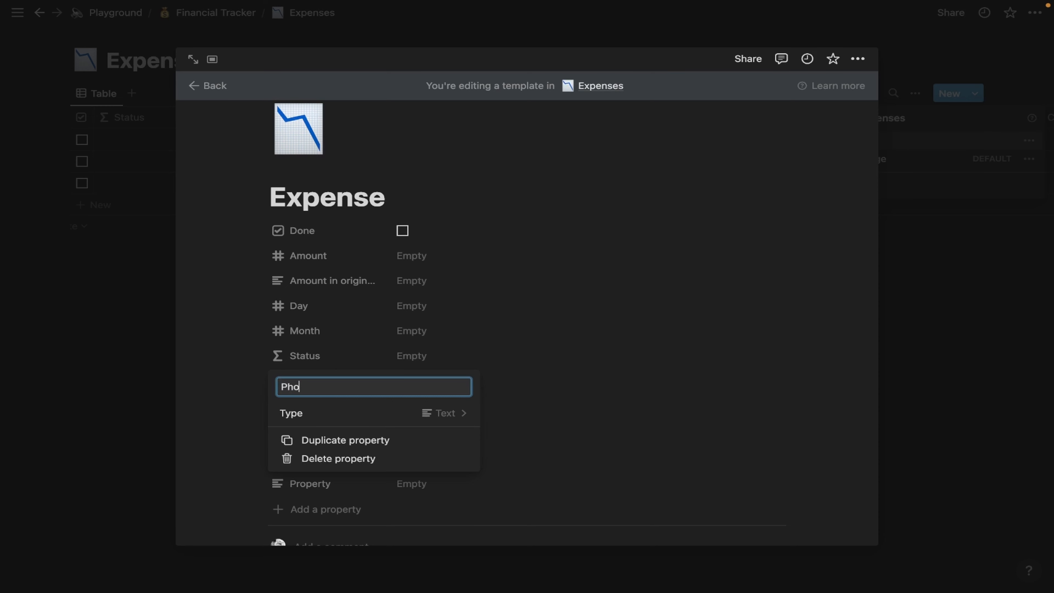
pyautogui.click(357, 412)
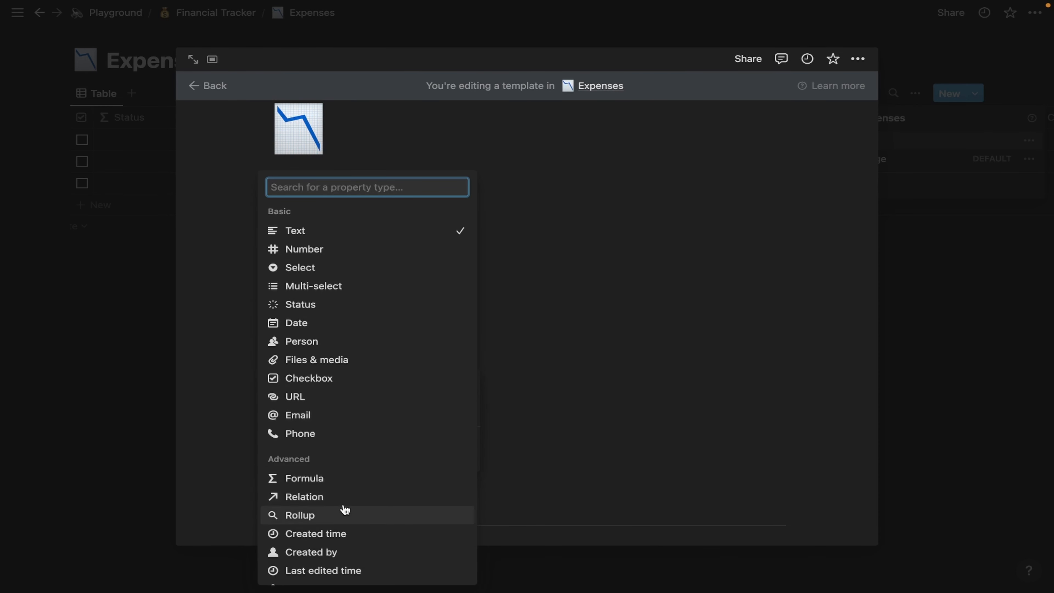
pyautogui.click(362, 366)
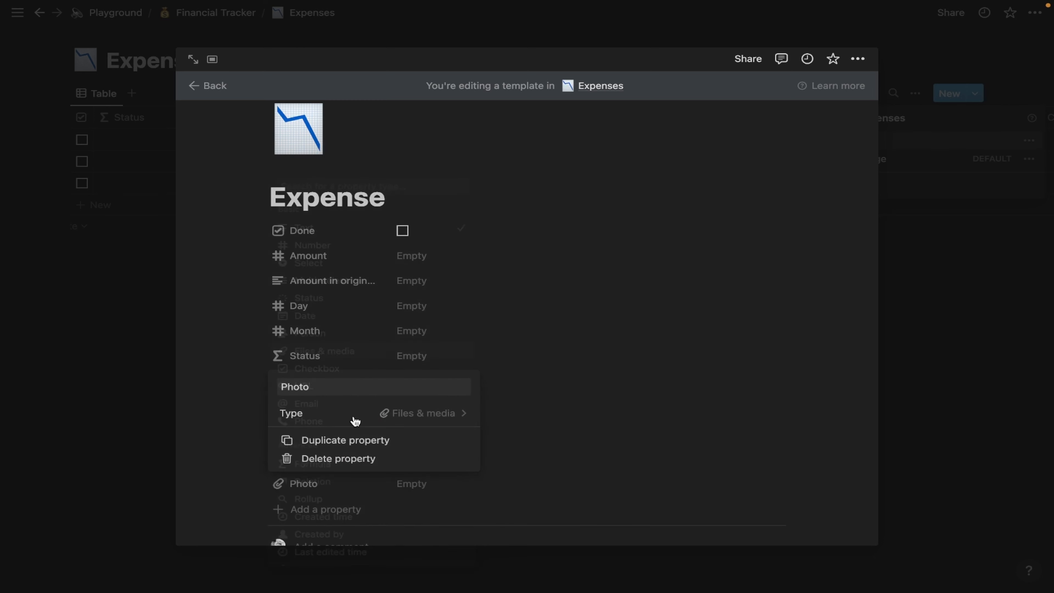
pyautogui.click(327, 491)
# - Add a Files & media property named Recipt/Invoice below Photo in the template
pyautogui.click(290, 509)
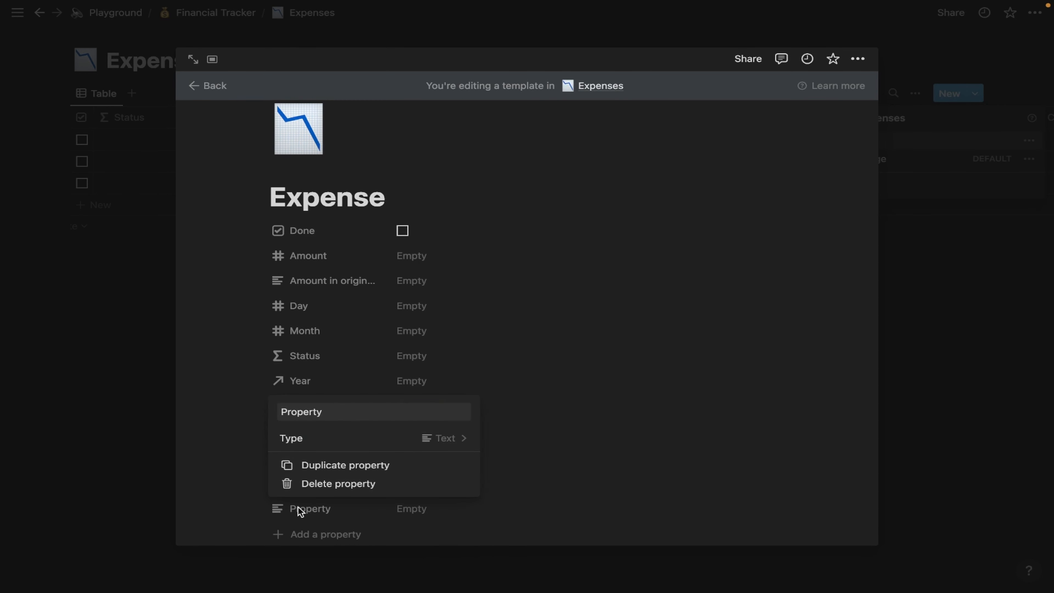
pyautogui.click(357, 415)
pyautogui.write('Recipt/In')
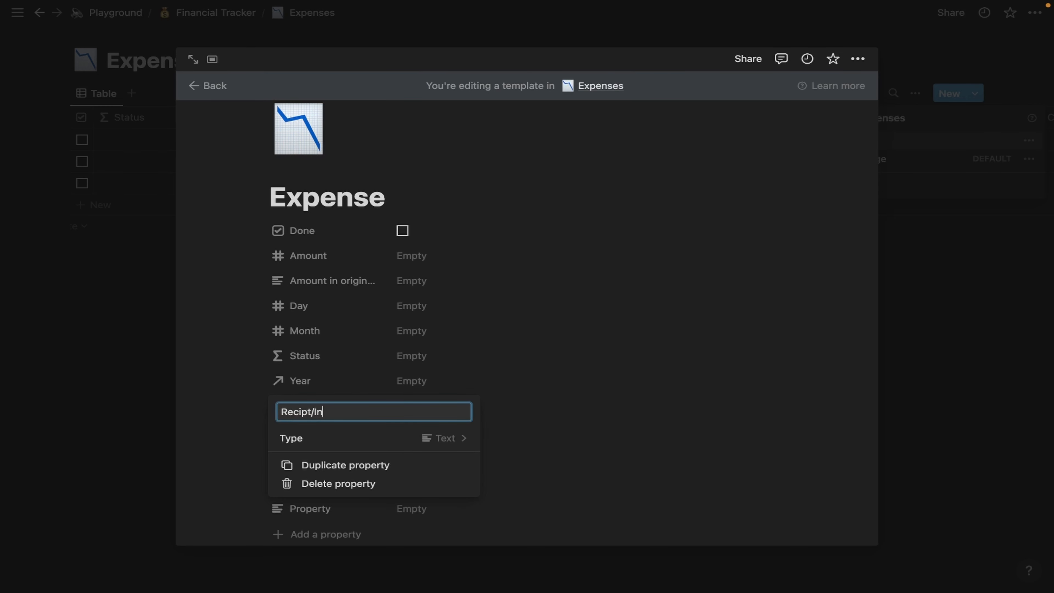
pyautogui.write('voice')
pyautogui.click(345, 444)
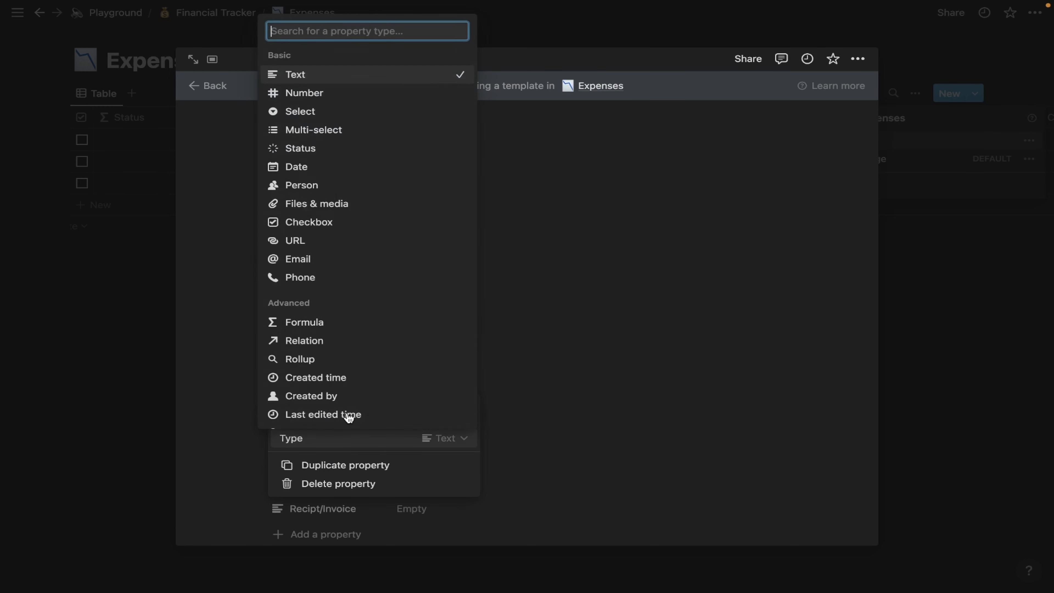
pyautogui.click(336, 205)
pyautogui.click(564, 339)
# - Add a Checkbox property named Returned below Recipt/Invoice in the template
pyautogui.scroll(-5, 330, 348)
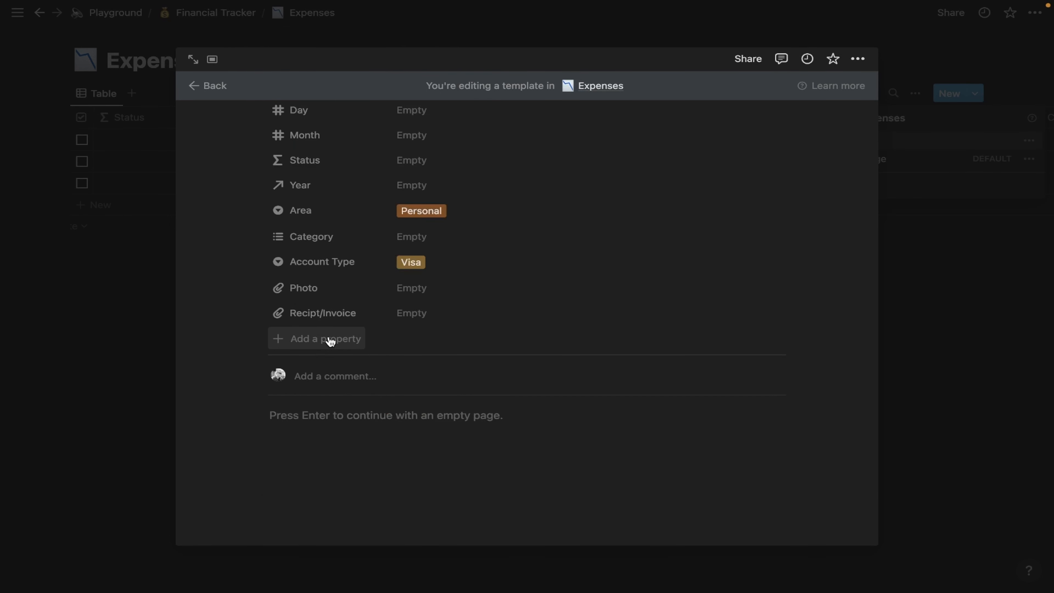
pyautogui.click(329, 340)
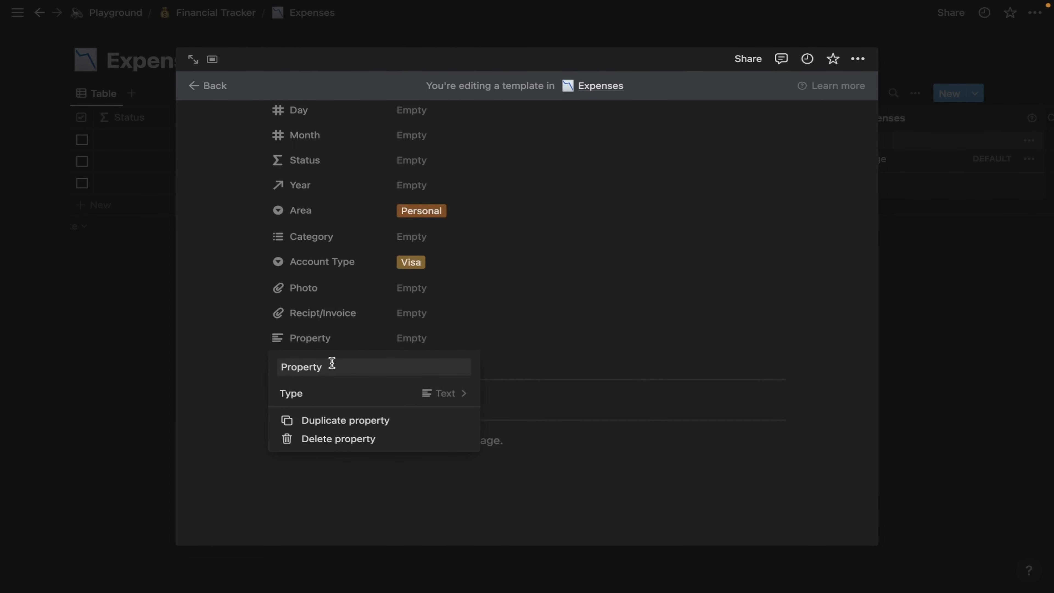
pyautogui.write('Returned')
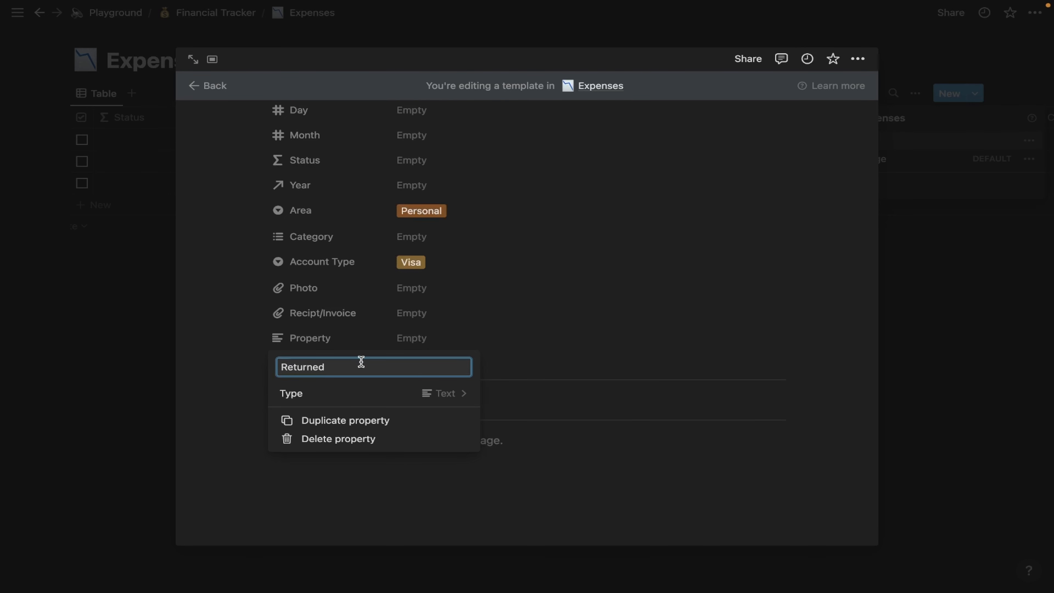
pyautogui.click(452, 394)
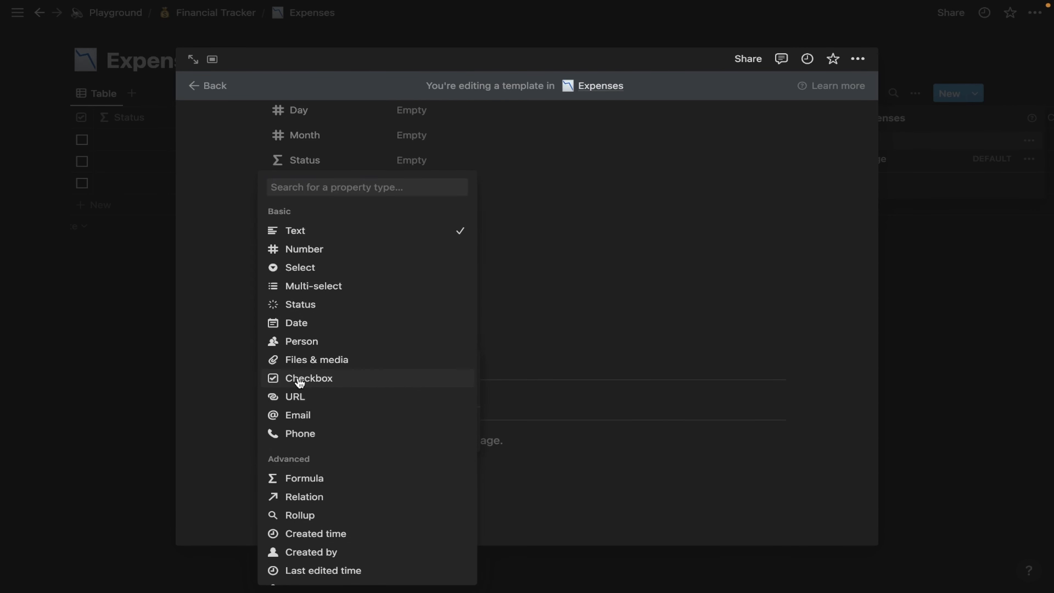
pyautogui.click(309, 377)
pyautogui.click(567, 359)
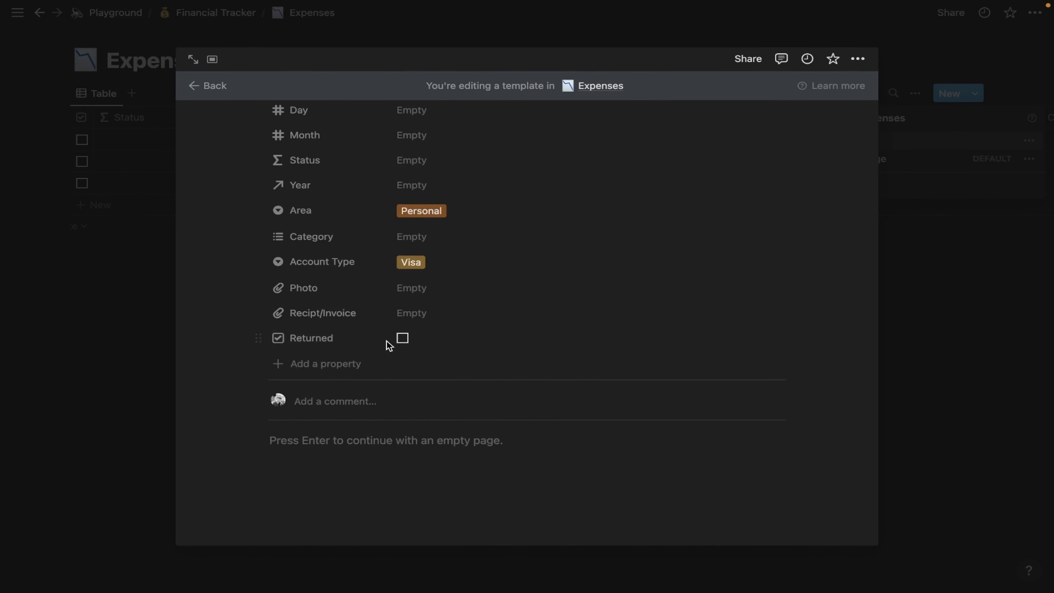
# - Add a Created time property named Created At below Returned in the template
pyautogui.scroll(2, 341, 345)
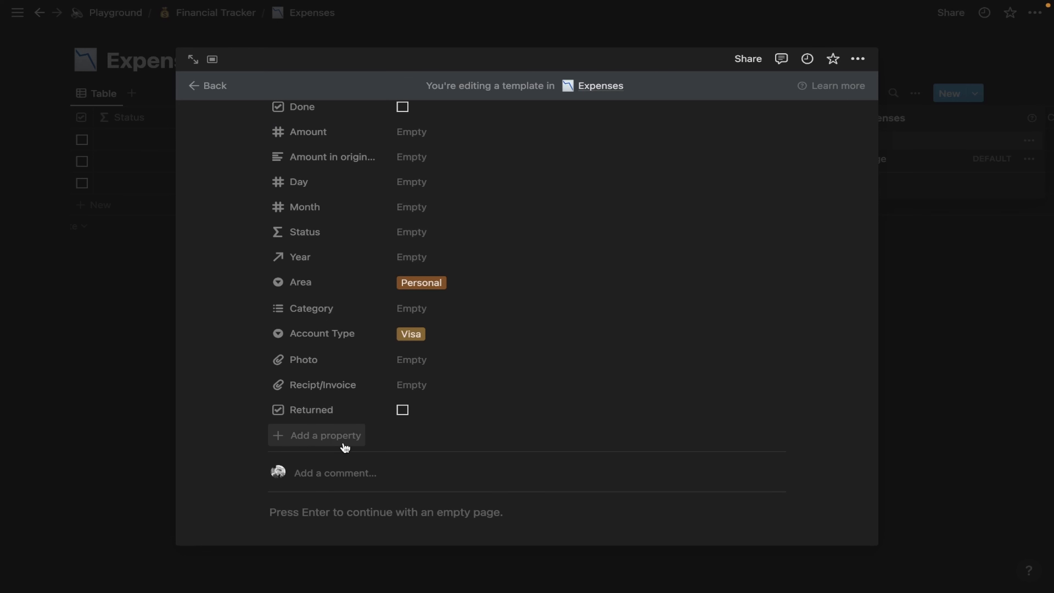
pyautogui.click(321, 435)
pyautogui.click(331, 464)
pyautogui.write('Created At')
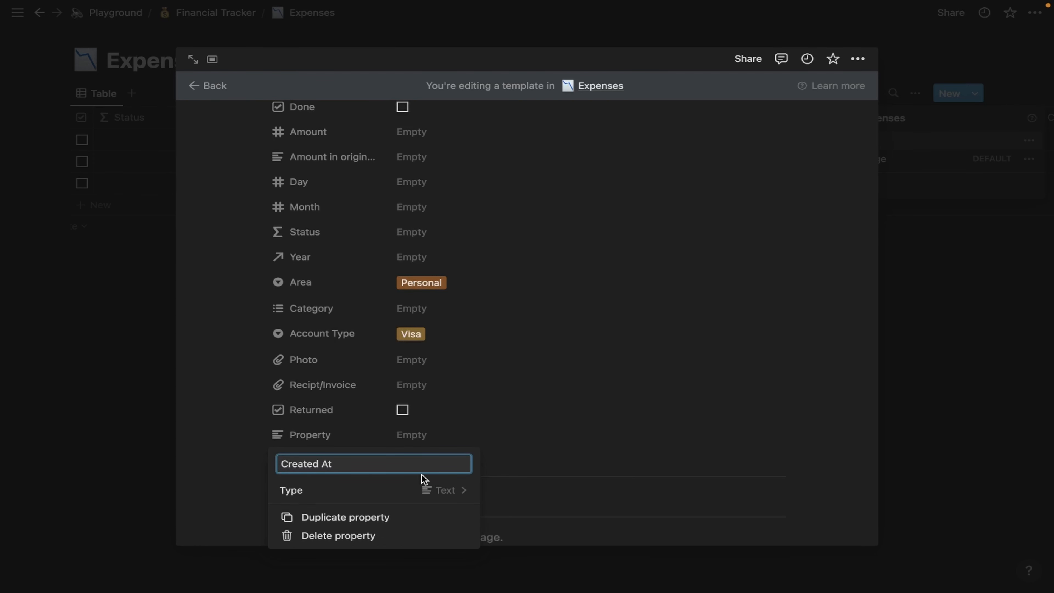
pyautogui.click(438, 491)
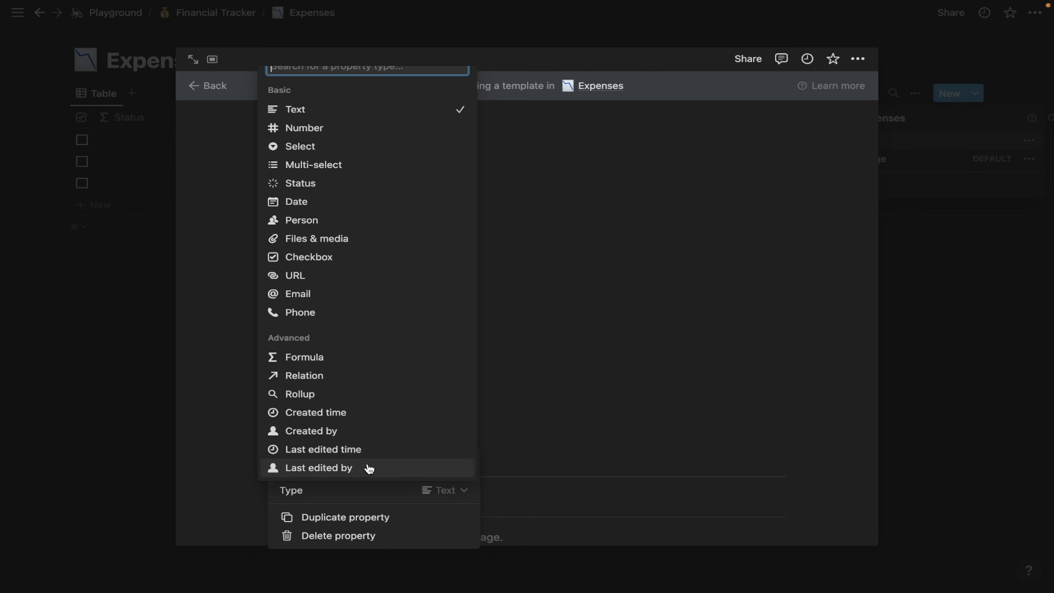
pyautogui.click(365, 412)
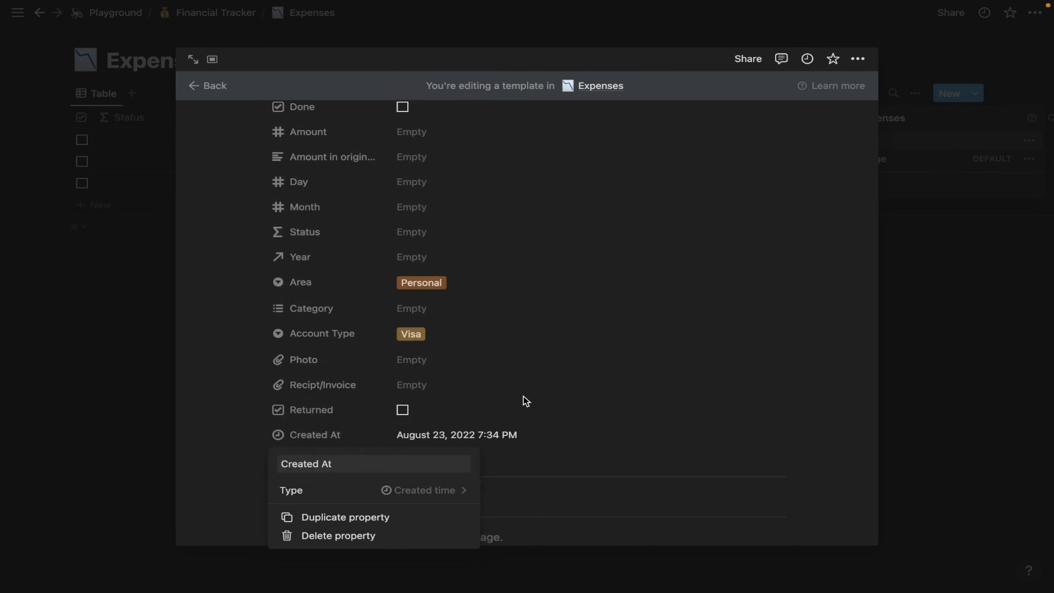
pyautogui.click(525, 400)
# - Add a Last edited time property named Update At below Created At and close the template
pyautogui.click(292, 459)
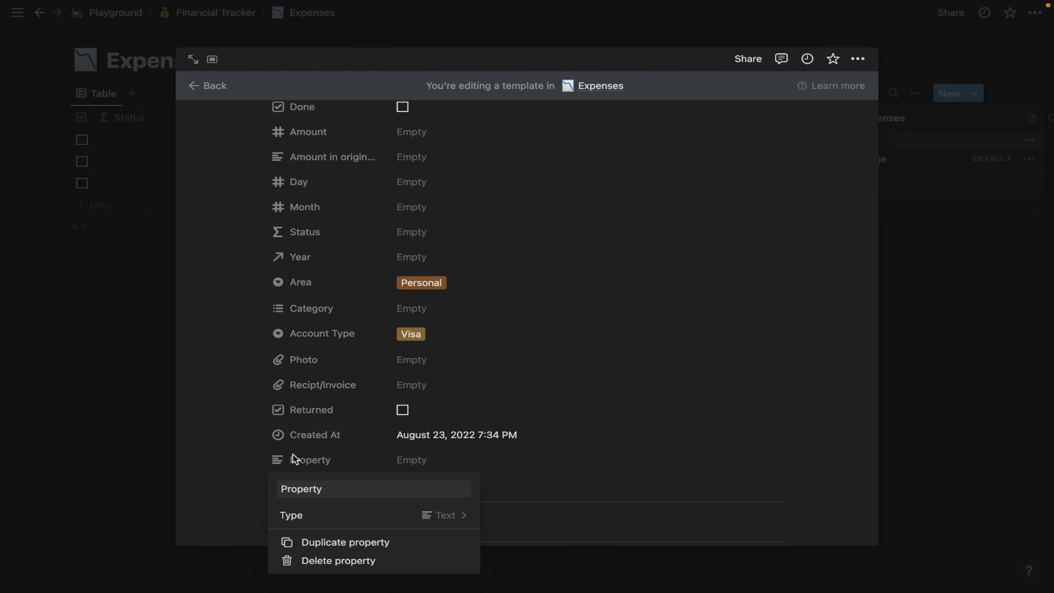
pyautogui.click(320, 484)
pyautogui.doubleClick(319, 484)
pyautogui.press('BackSpace')
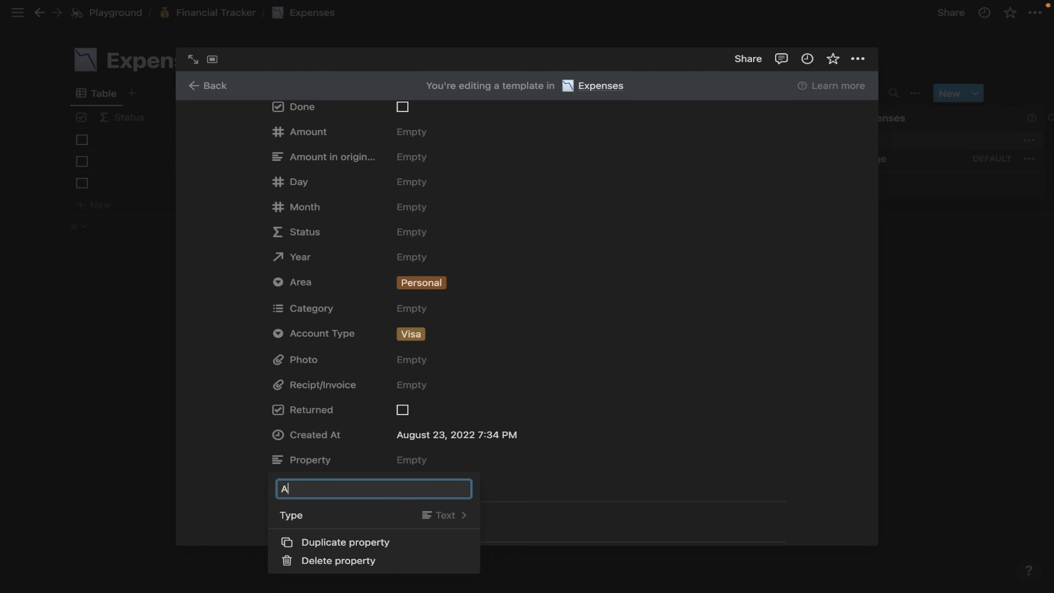
pyautogui.write('Update Al')
pyautogui.click(412, 517)
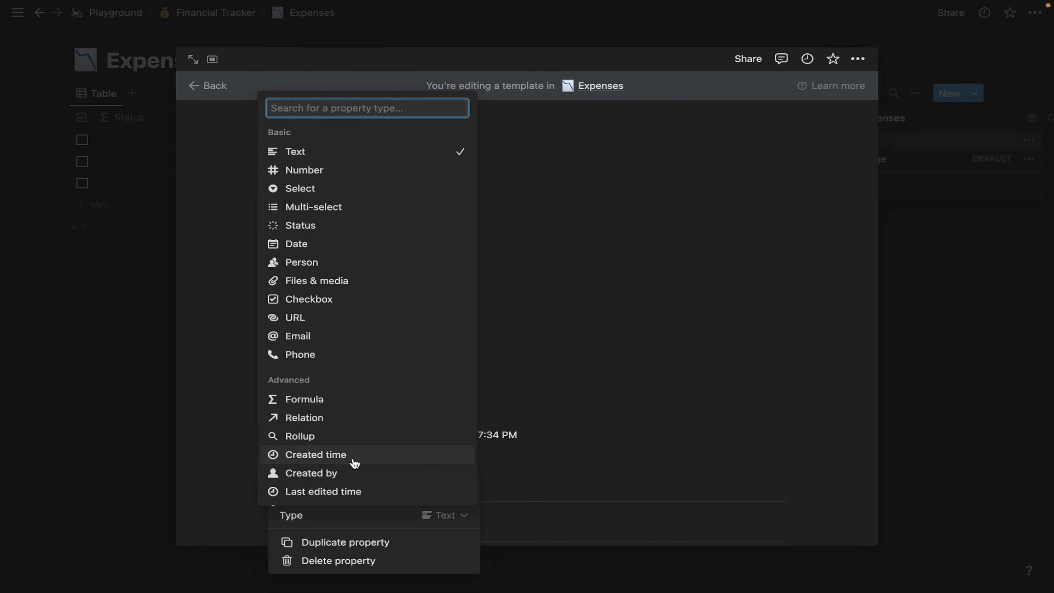
pyautogui.scroll(-1, 354, 462)
pyautogui.click(359, 476)
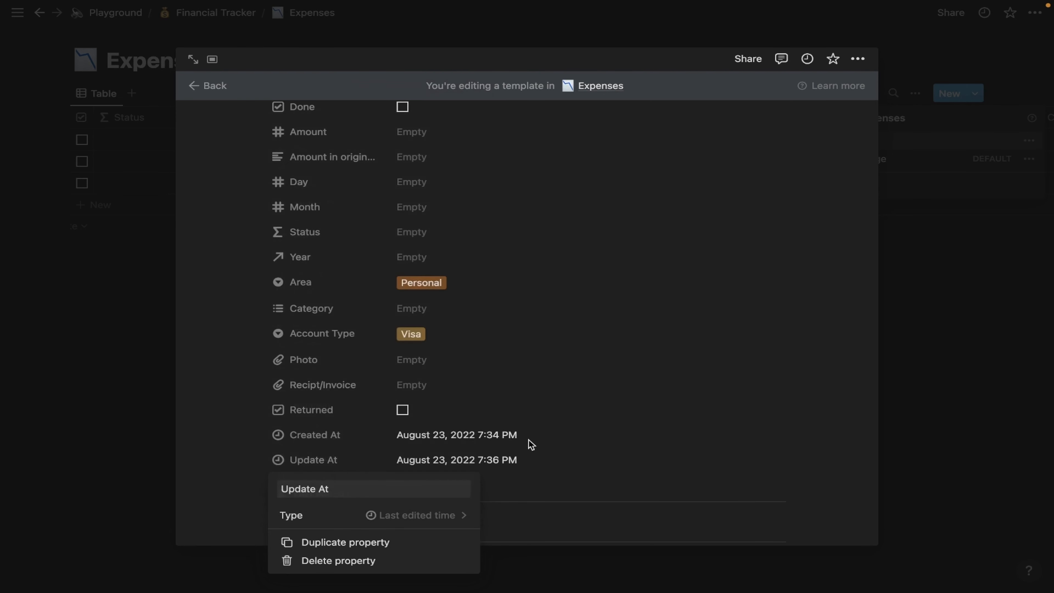
pyautogui.click(633, 433)
pyautogui.scroll(5, 488, 416)
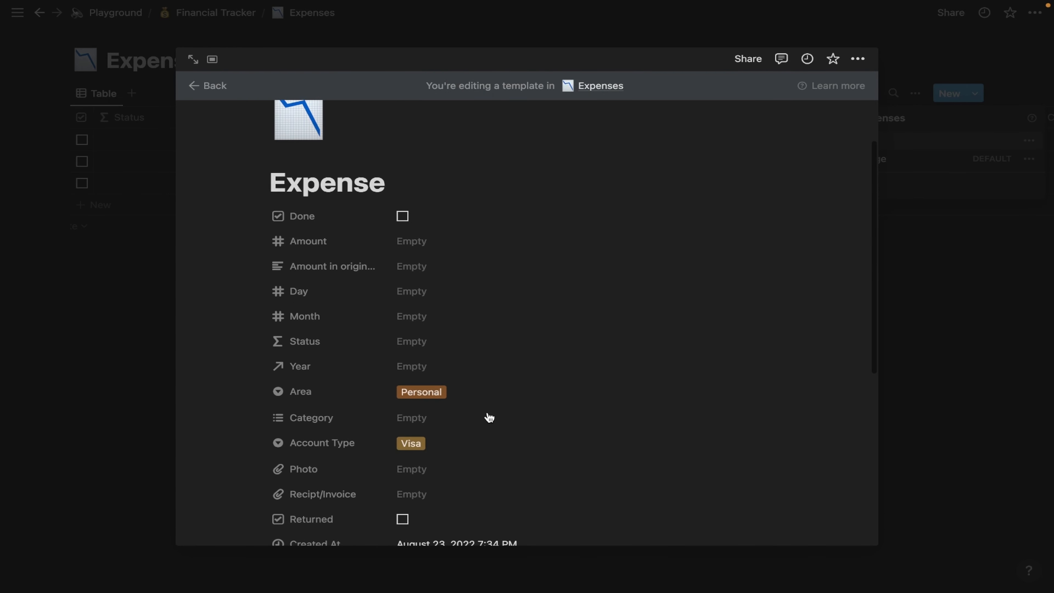
pyautogui.scroll(3, 395, 257)
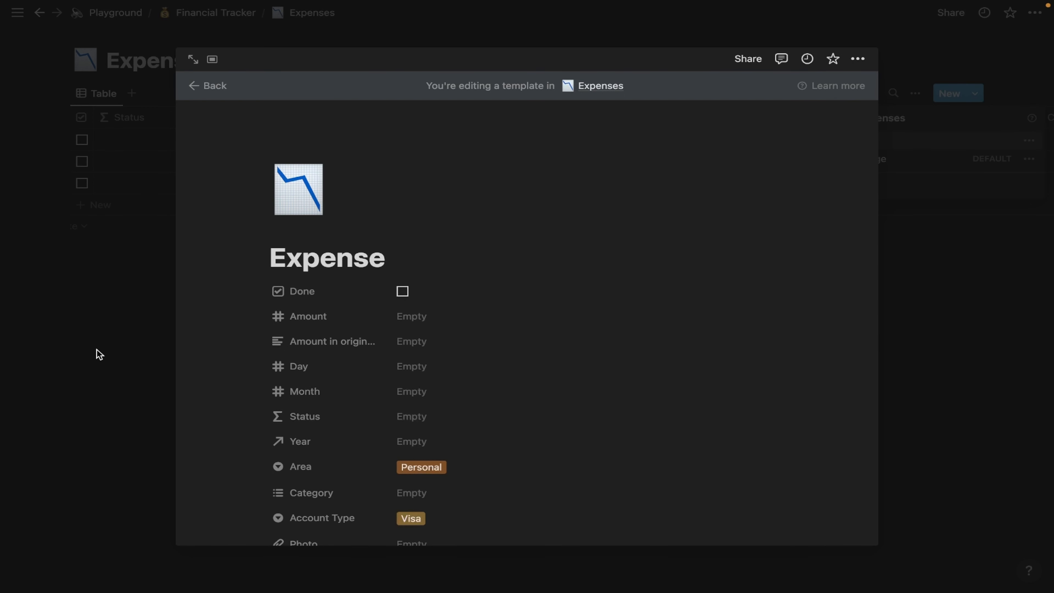
pyautogui.click(154, 170)
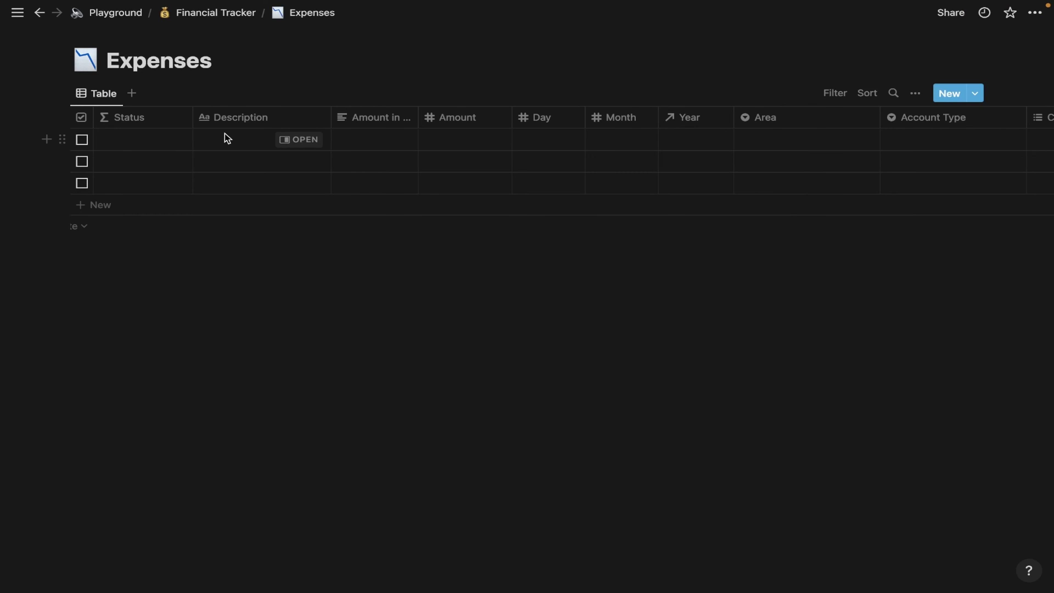
# - Open the first entry of the Expenses table and title it Car Wash
pyautogui.click(308, 144)
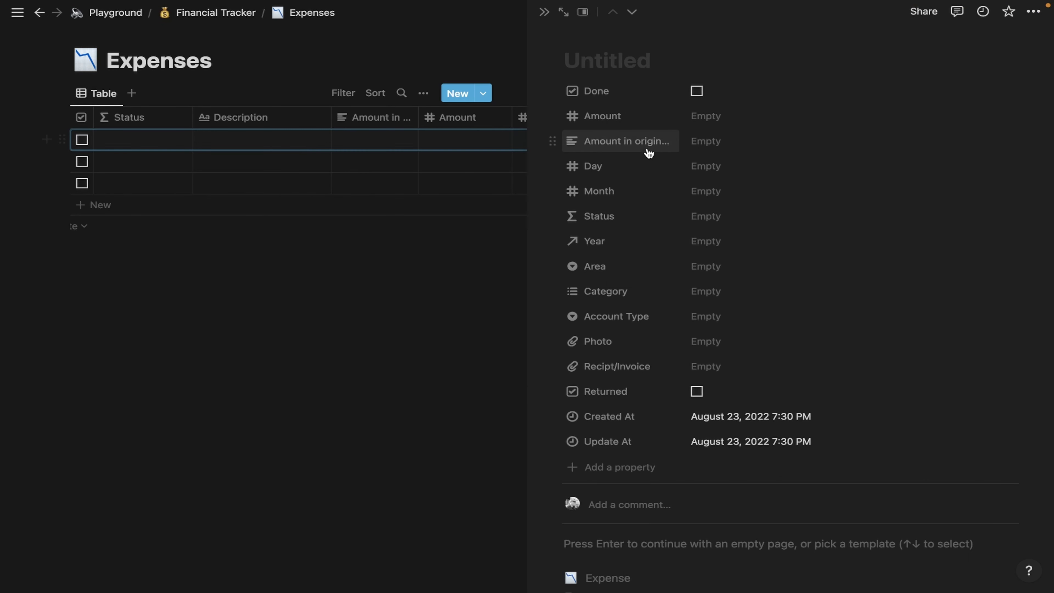
pyautogui.write('Ca')
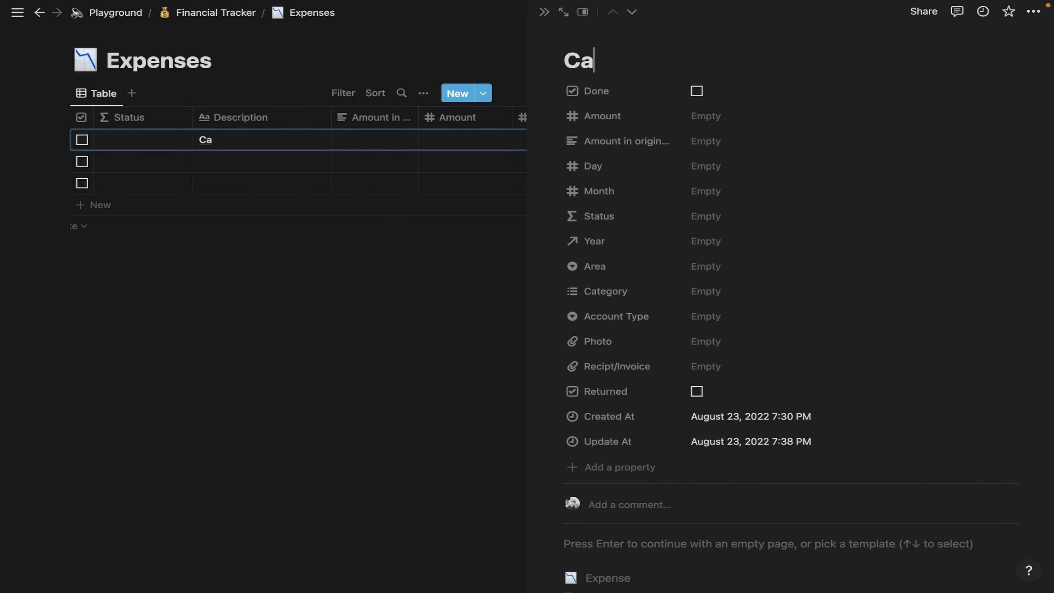
pyautogui.write('r Was')
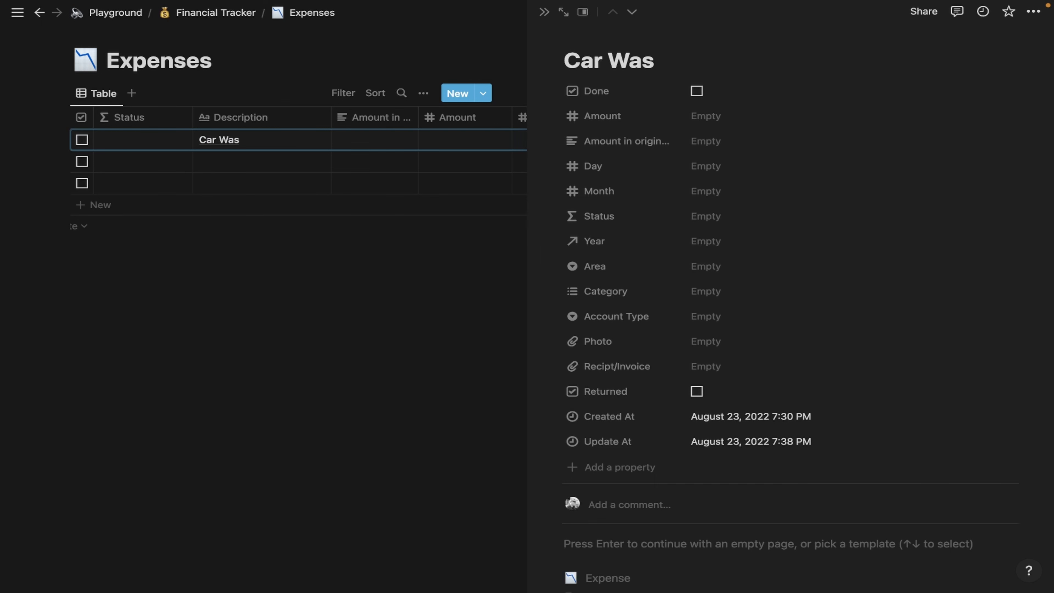
pyautogui.write('h')
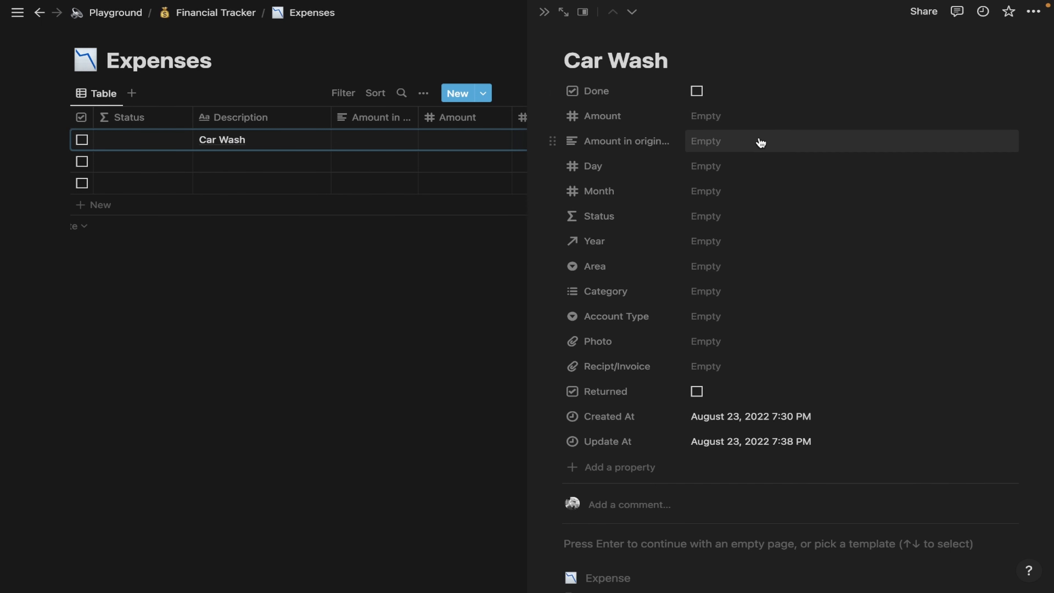
# - Mark the Car Wash expense as done and set its Amount to 10, Day to 4 and Month to 8
pyautogui.click(697, 91)
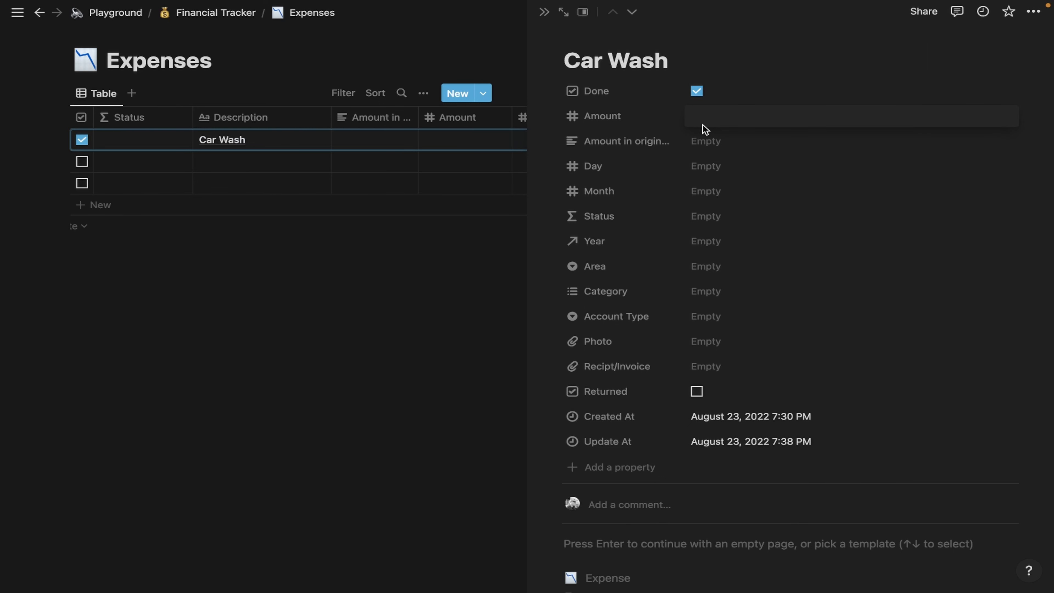
pyautogui.write('10')
pyautogui.click(694, 168)
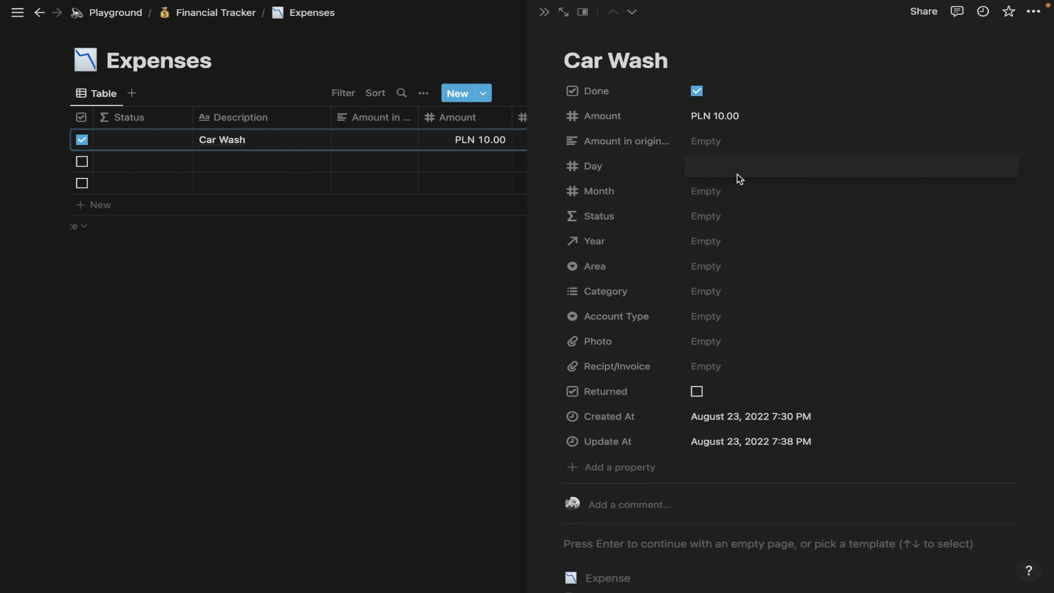
pyautogui.write('4')
pyautogui.click(709, 191)
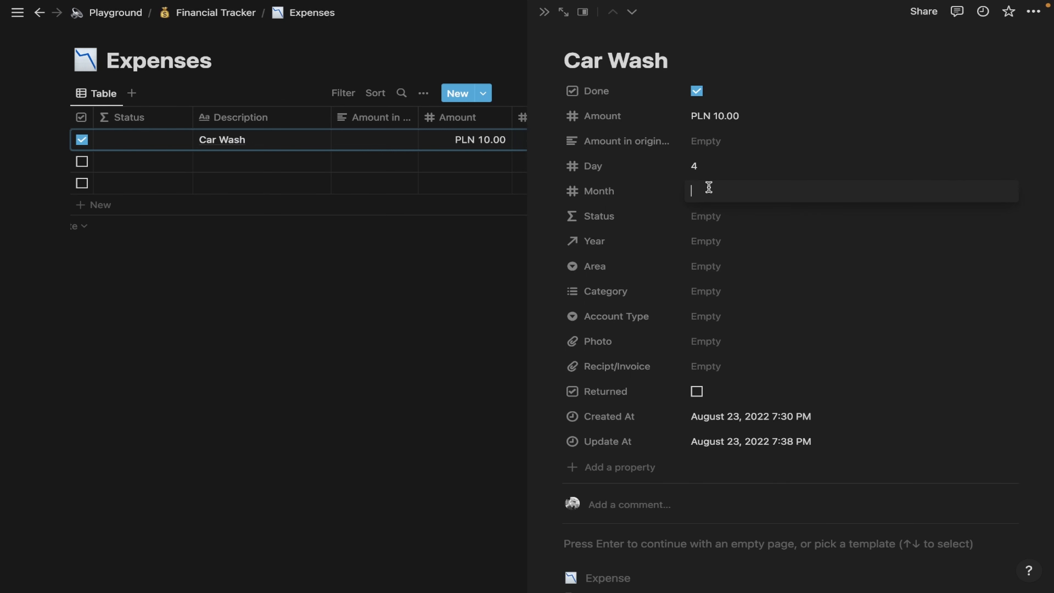
# - Move the Status property directly below Done in the Car Wash page
pyautogui.click(707, 221)
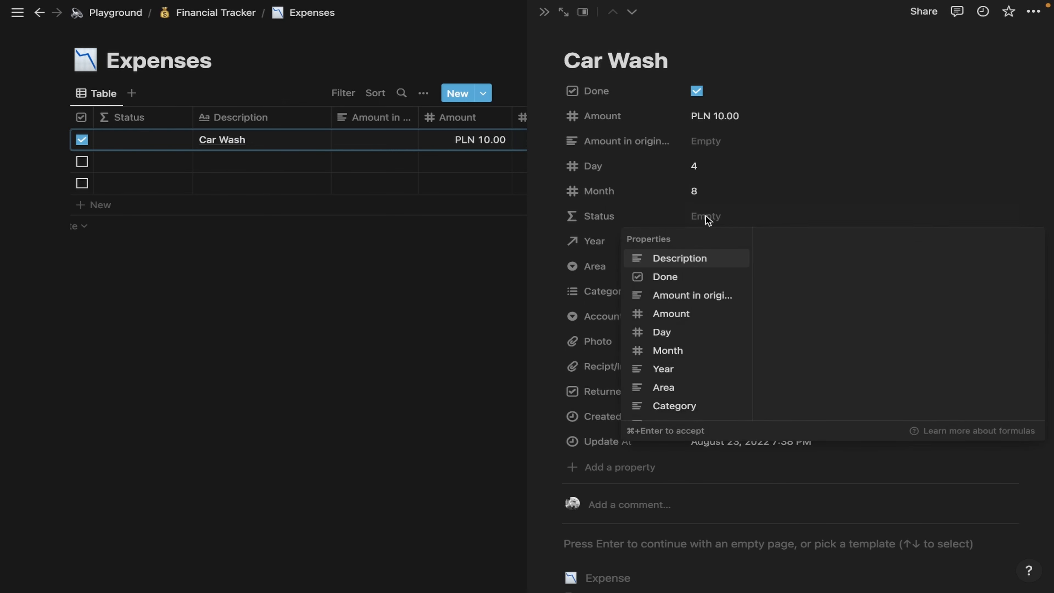
pyautogui.press('Escape')
pyautogui.moveTo(554, 214); pyautogui.dragTo(558, 110)
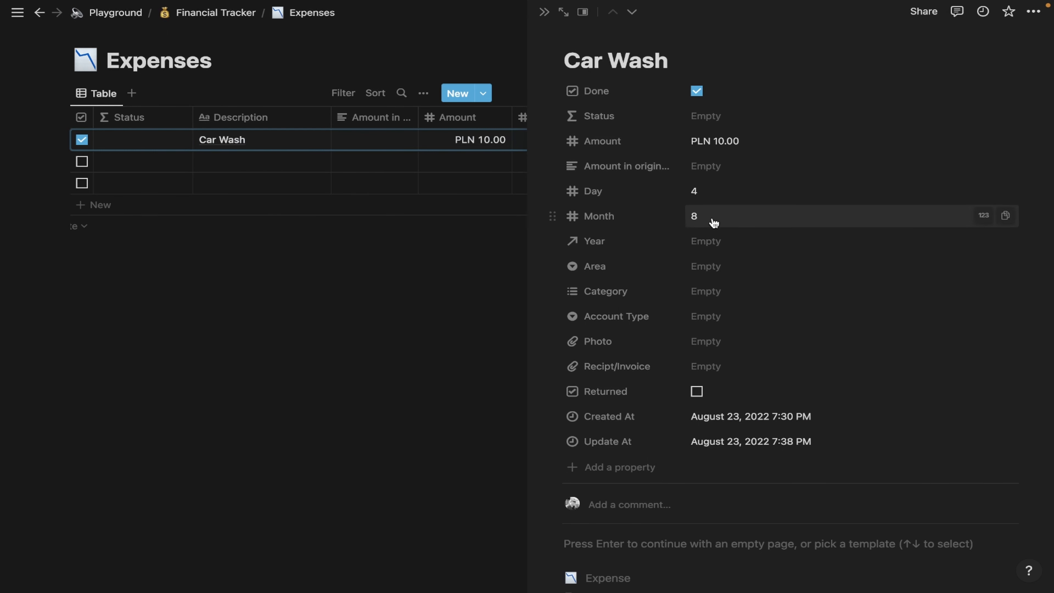
# - Link the Car Wash expense's Year to the 2022 page of Yearly Reports
pyautogui.click(708, 242)
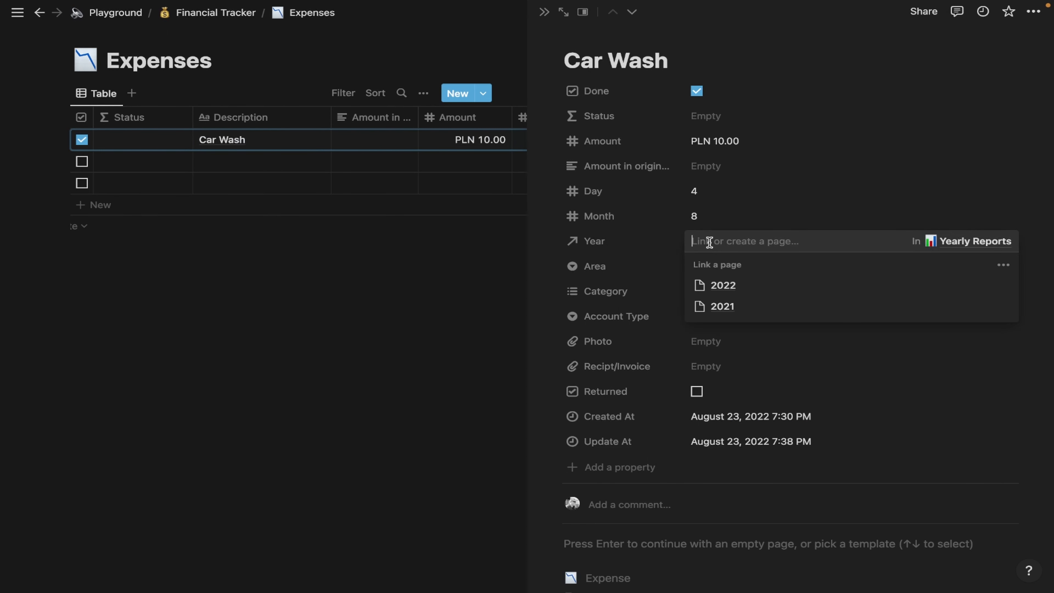
pyautogui.click(789, 288)
pyautogui.click(648, 234)
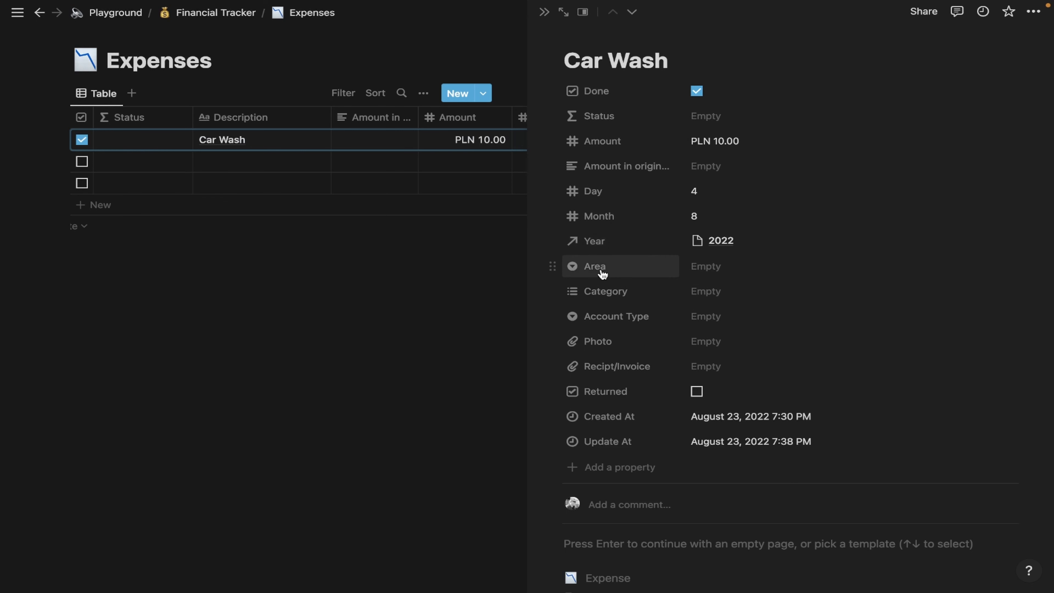
# - Set the Car Wash expense's Area to Personal, Category to Car and Account Type to Peronal, and close its page
pyautogui.click(714, 273)
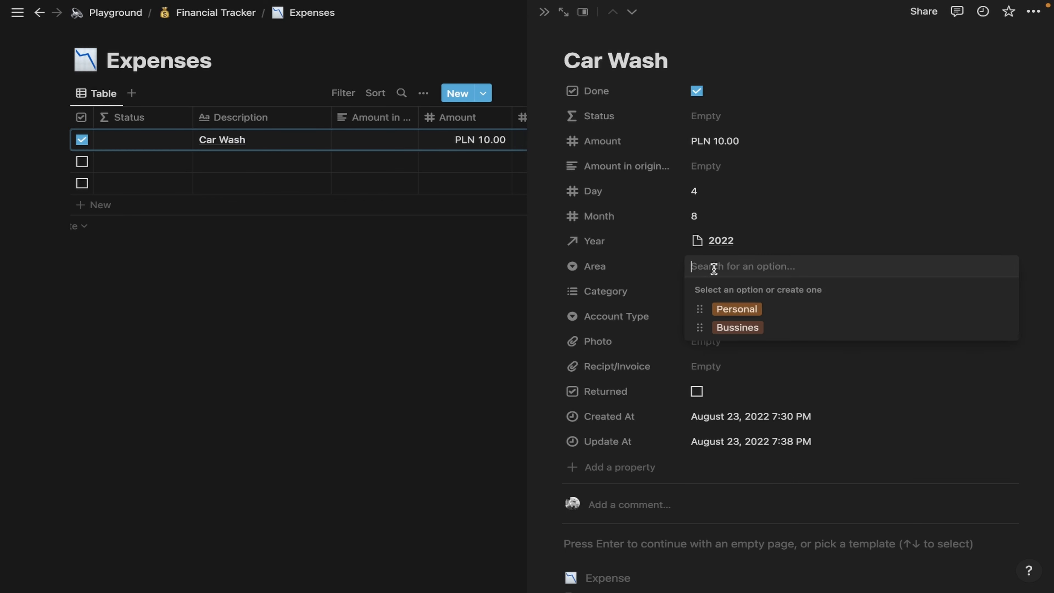
pyautogui.click(751, 315)
pyautogui.click(714, 293)
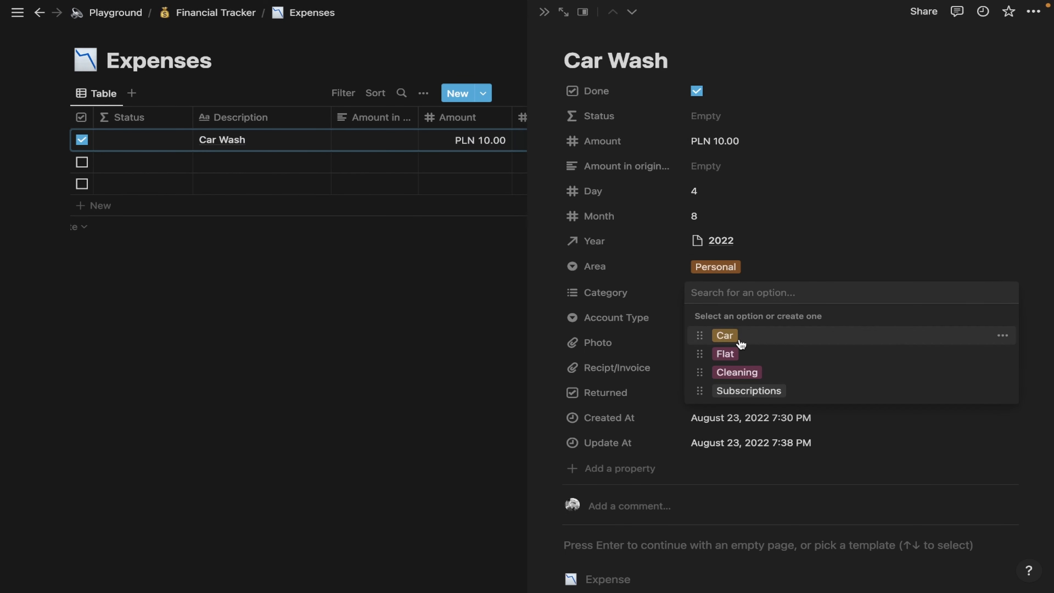
pyautogui.click(724, 335)
pyautogui.click(625, 325)
pyautogui.click(703, 318)
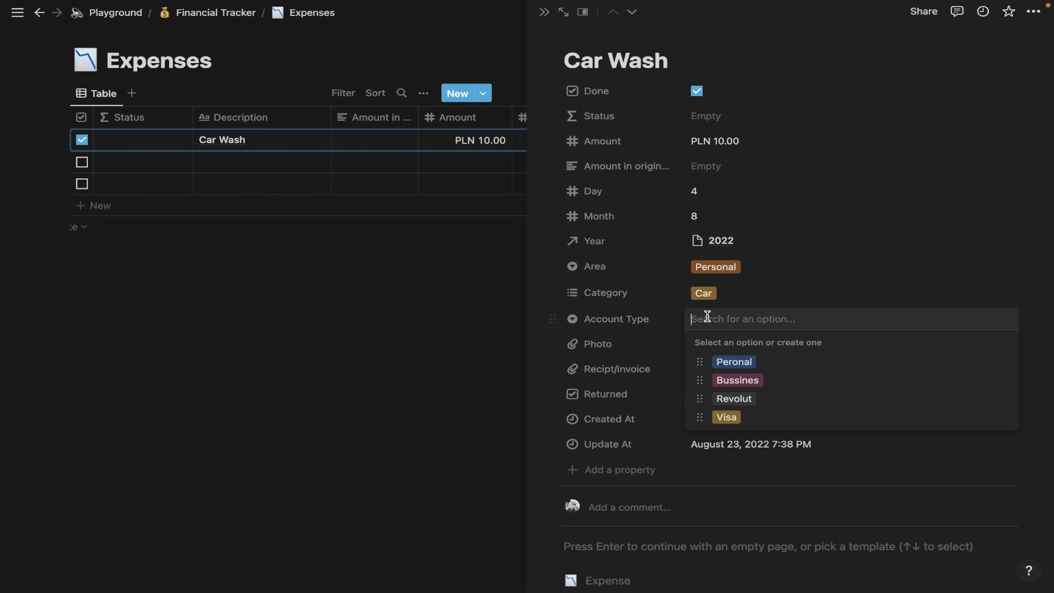
pyautogui.click(774, 367)
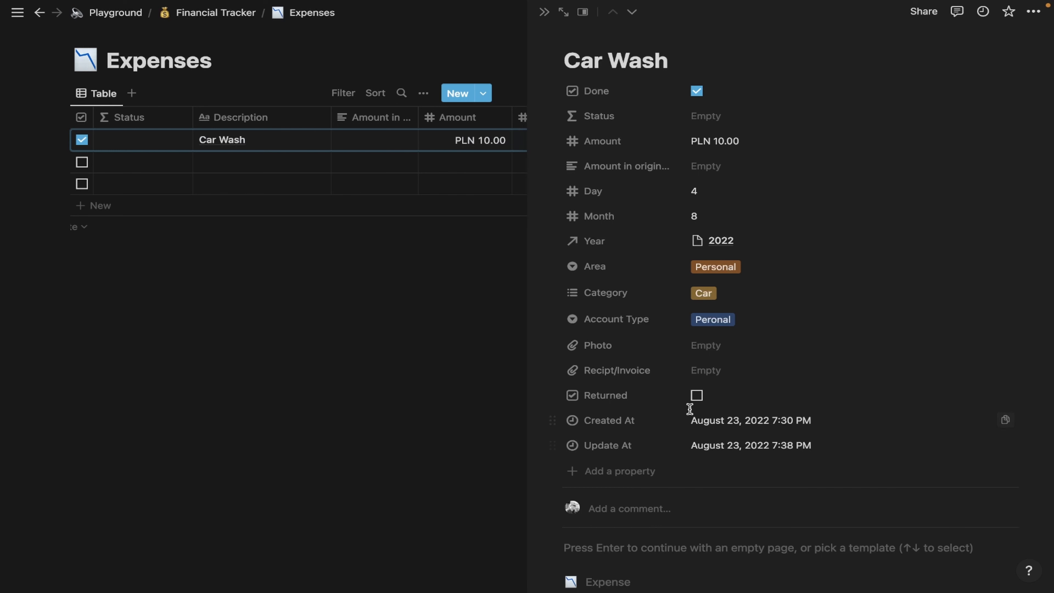
pyautogui.click(343, 336)
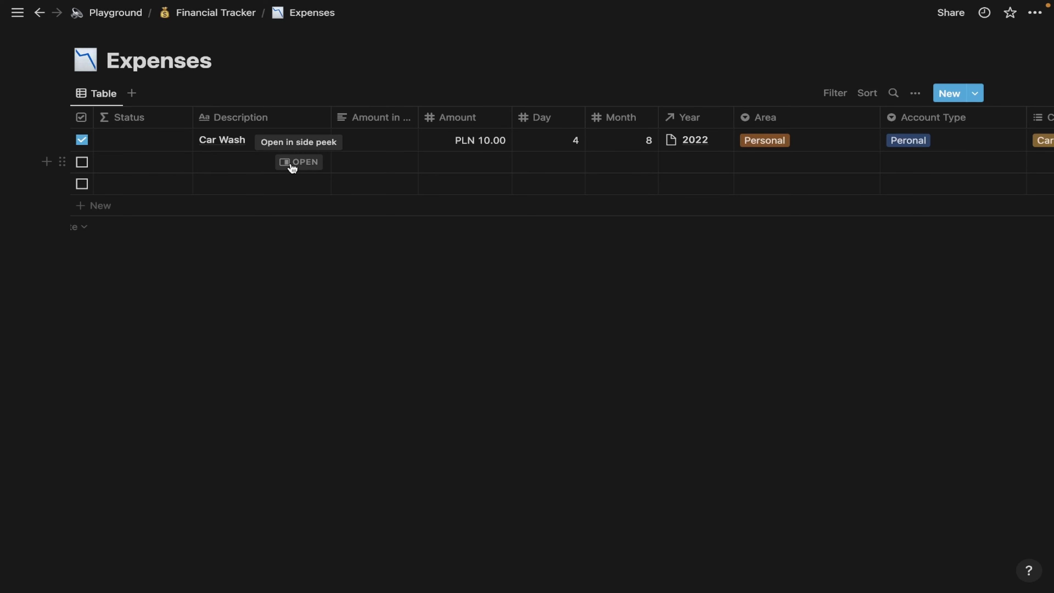
# - Reopen the Car Wash expense, apply the Expense template to its page and close it
pyautogui.click(298, 140)
pyautogui.scroll(-5, 713, 415)
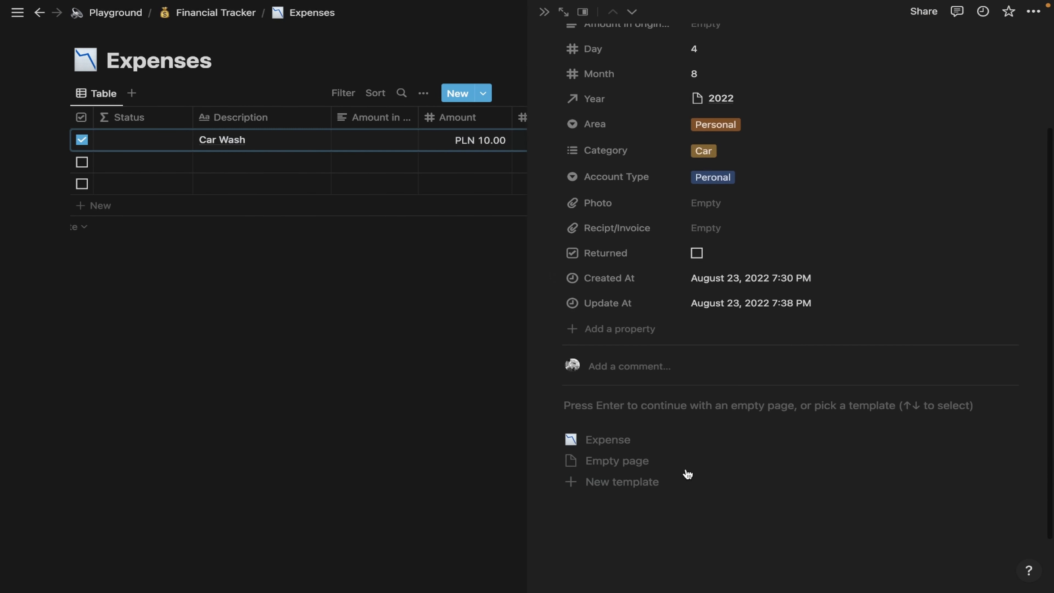
pyautogui.click(682, 442)
pyautogui.click(410, 377)
# - Open the second entry of the Expenses table, apply the Expense template and title it School
pyautogui.click(295, 163)
pyautogui.scroll(-3, 664, 449)
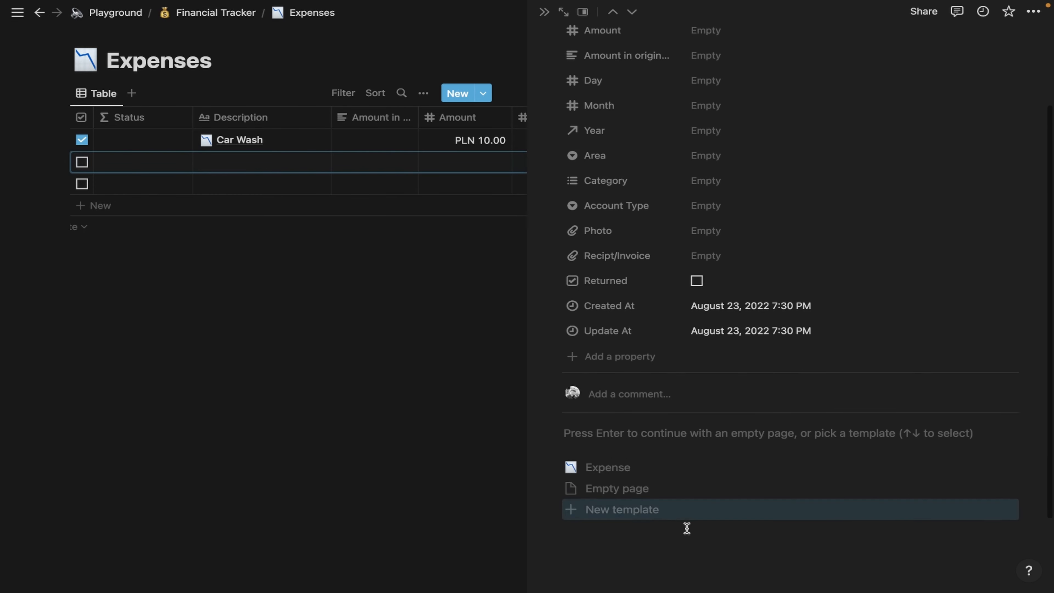
pyautogui.click(627, 467)
pyautogui.scroll(2, 709, 125)
pyautogui.scroll(1, 708, 126)
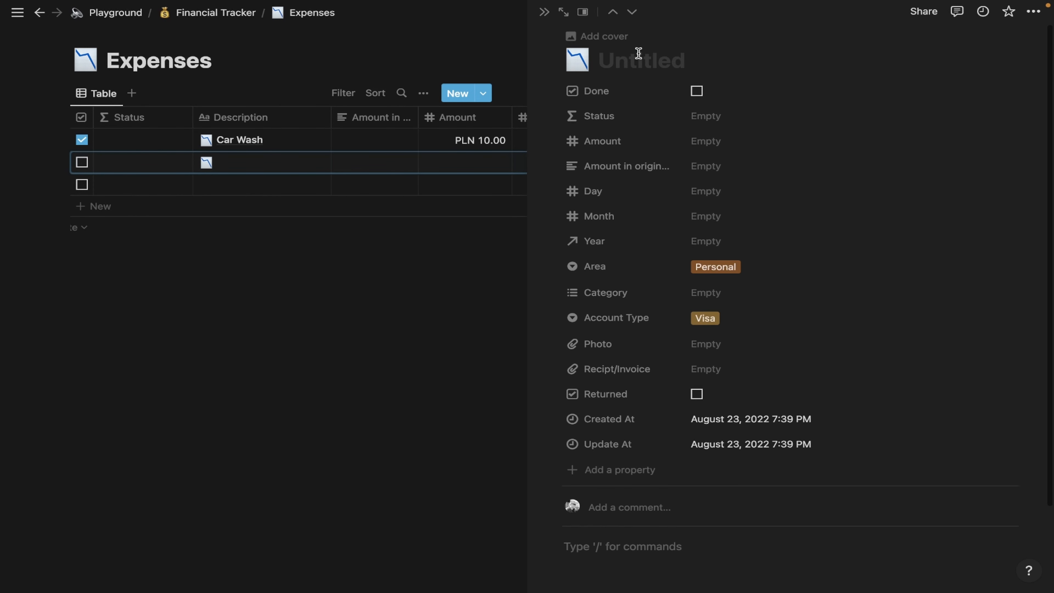
pyautogui.click(638, 52)
pyautogui.write('Sh')
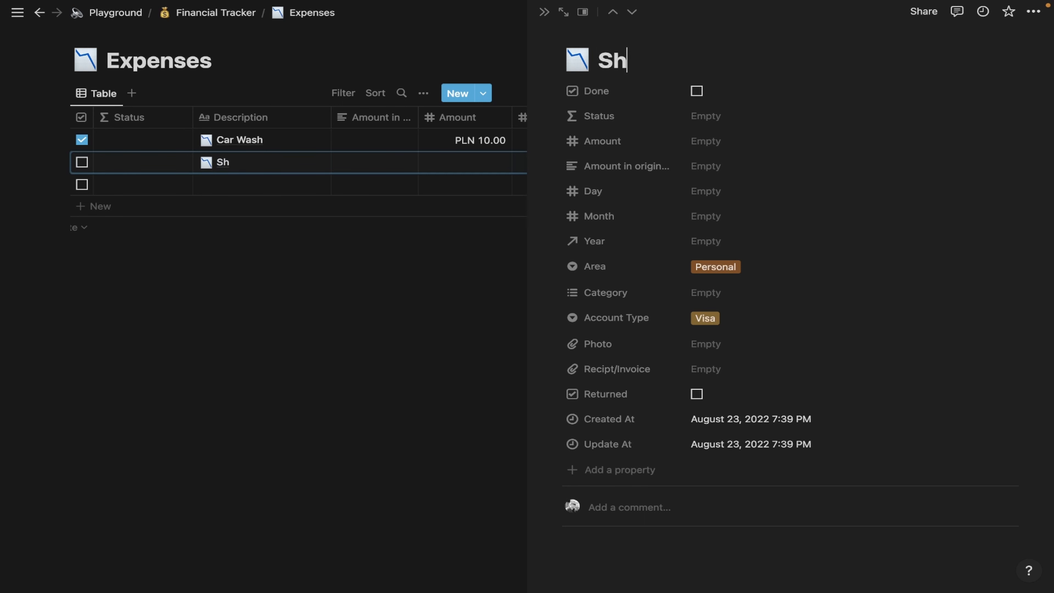
pyautogui.press('BackSpace')
pyautogui.write('cj')
pyautogui.press('BackSpace')
pyautogui.write('hool')
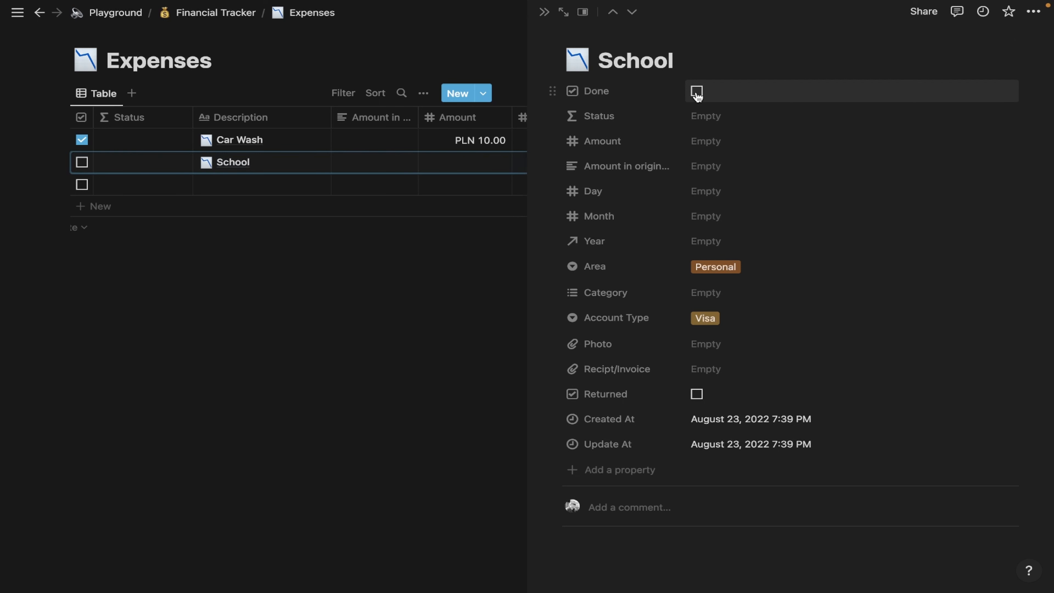
# - Set the School expense's Amount to 300, Day to 1 and Month to 8
pyautogui.click(701, 140)
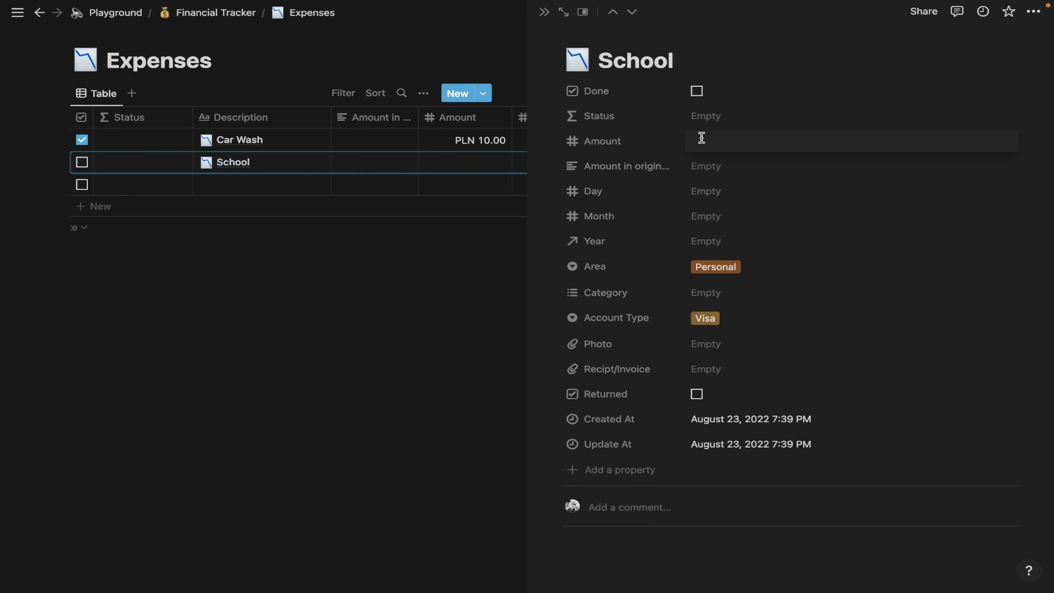
pyautogui.write('300')
pyautogui.click(701, 187)
pyautogui.click(716, 191)
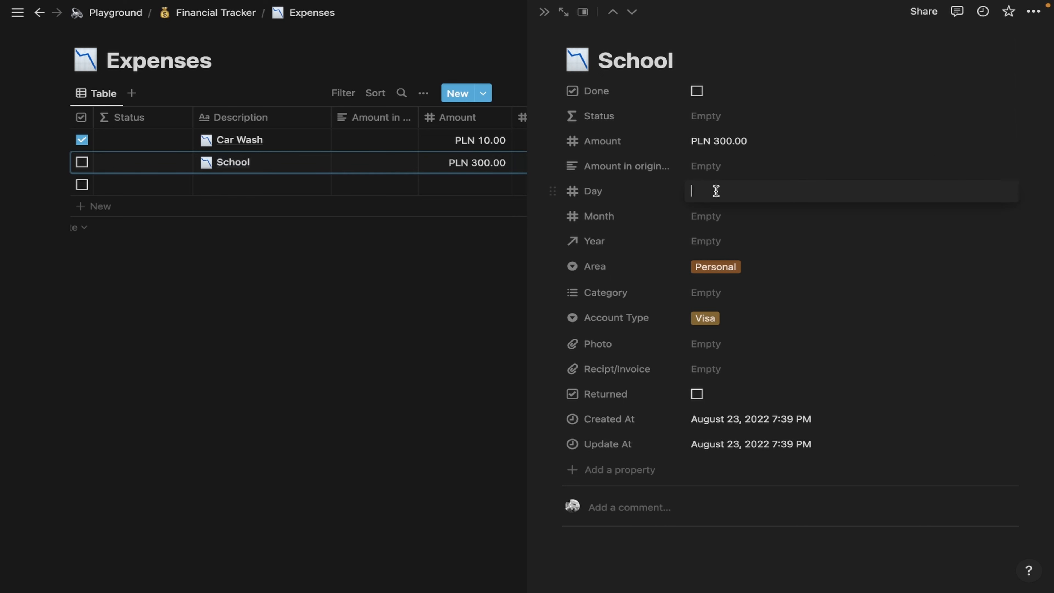
pyautogui.click(711, 222)
pyautogui.write('8')
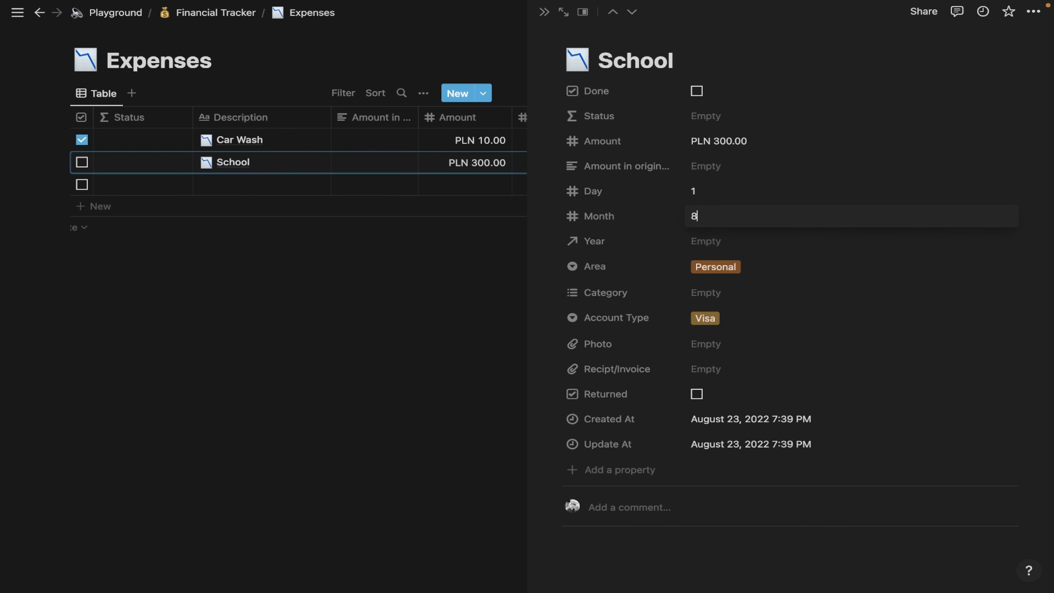
# - Link the School expense's Year to the 2022 page of Yearly Reports
pyautogui.click(708, 244)
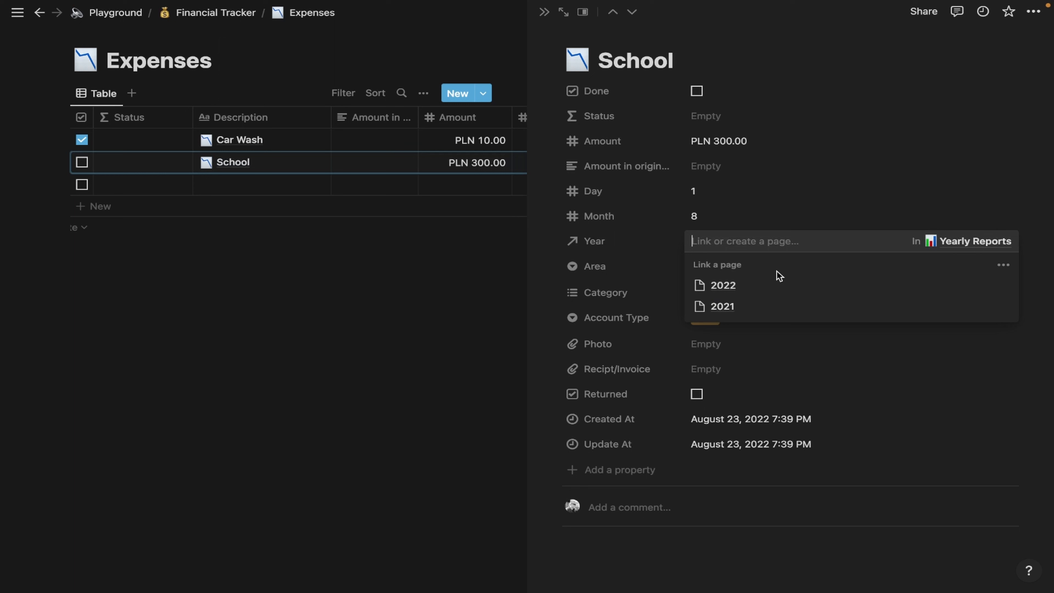
pyautogui.click(807, 287)
pyautogui.click(627, 314)
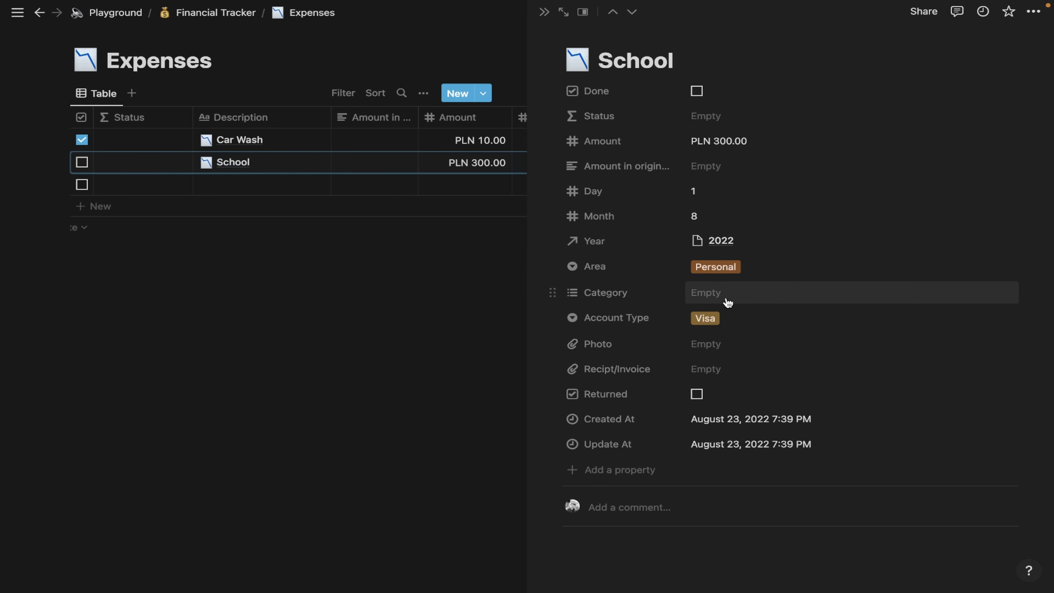
# - Create a new Category option named School and assign it to the School expense
pyautogui.click(715, 300)
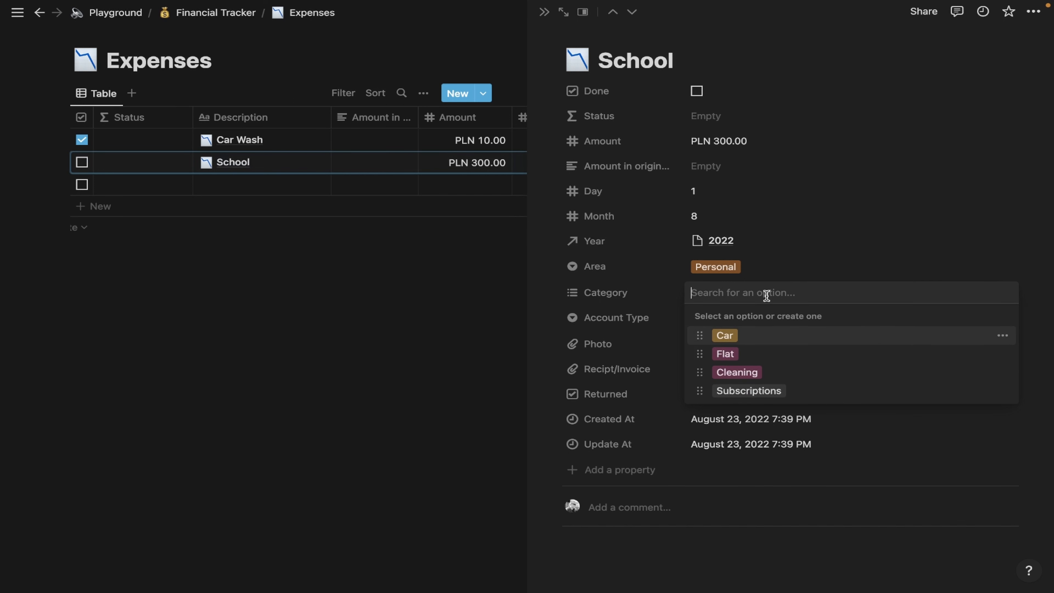
pyautogui.write('Schoo')
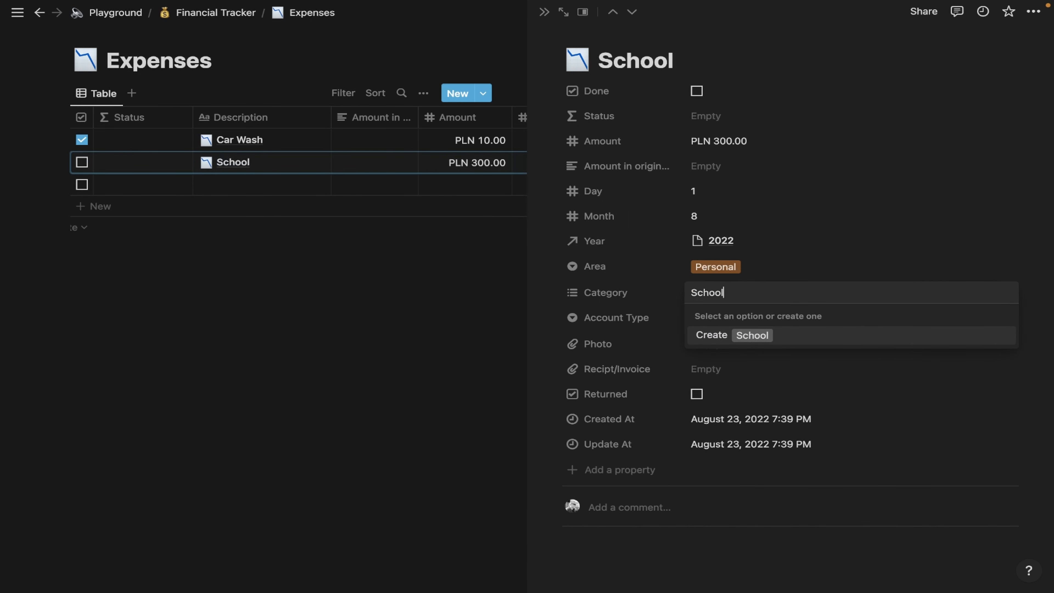
pyautogui.write('l')
pyautogui.click(765, 335)
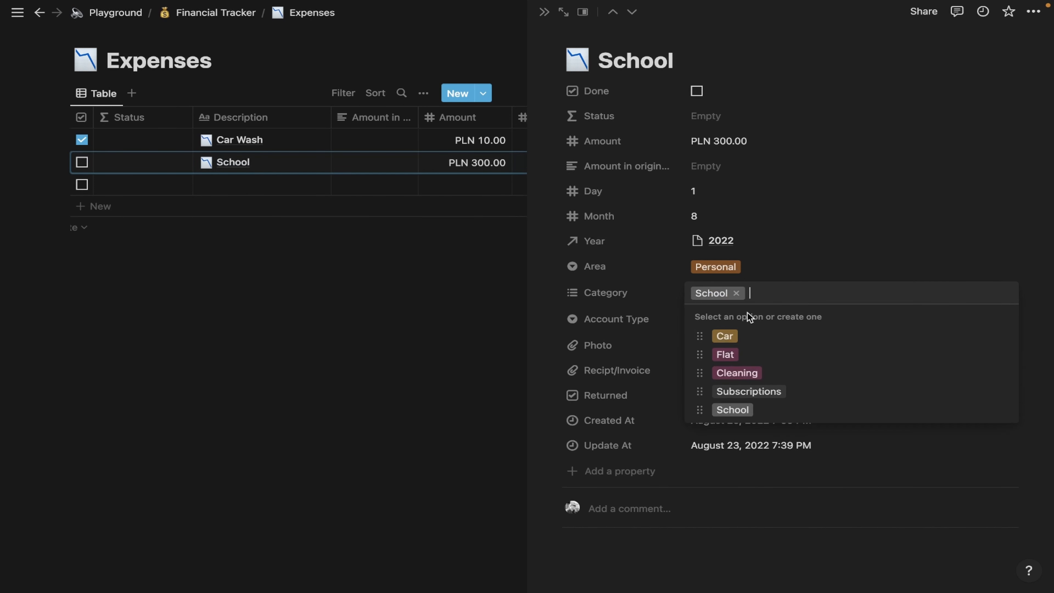
pyautogui.click(795, 240)
# - Set the School expense's Account Type to Revolut and close its page
pyautogui.click(711, 328)
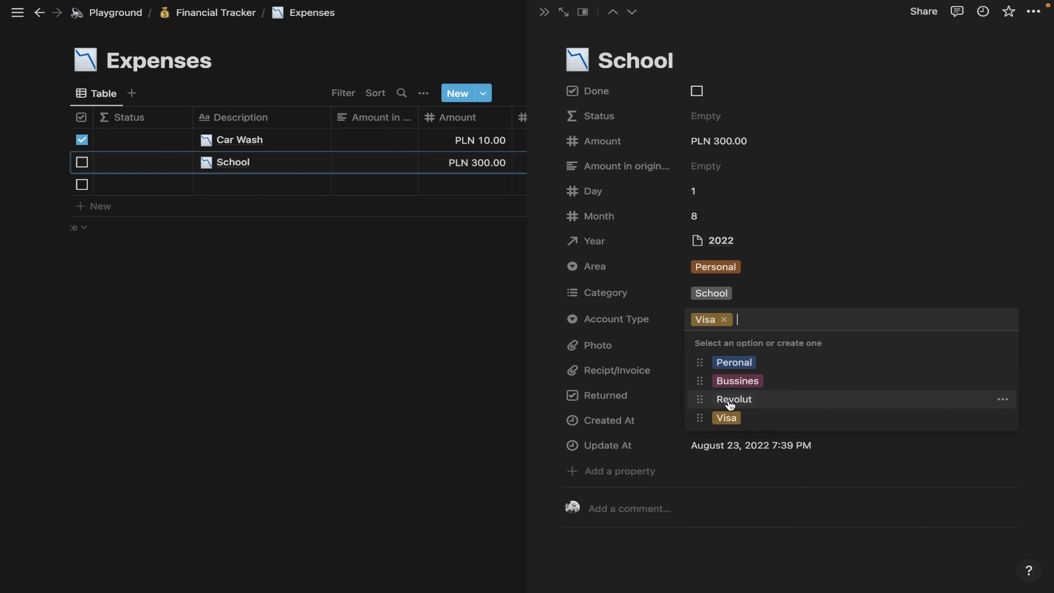
pyautogui.click(737, 380)
pyautogui.click(735, 317)
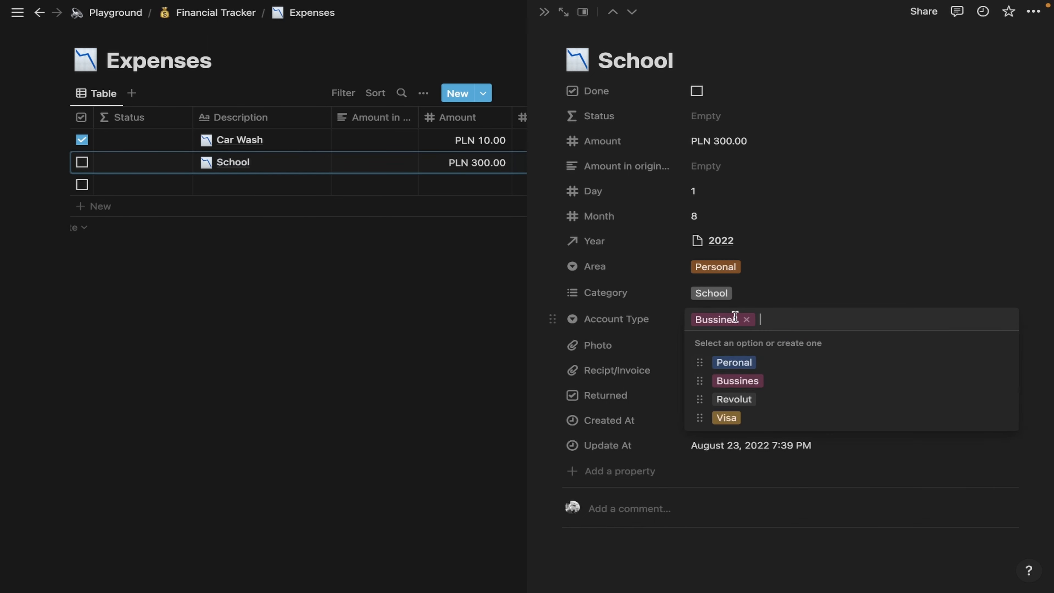
pyautogui.click(735, 403)
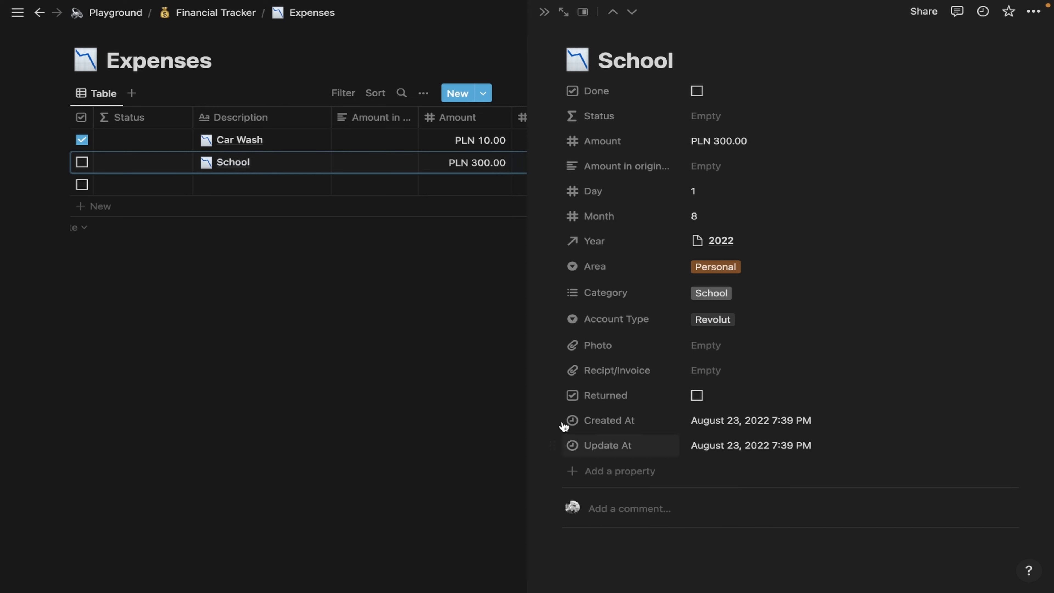
pyautogui.press('Escape')
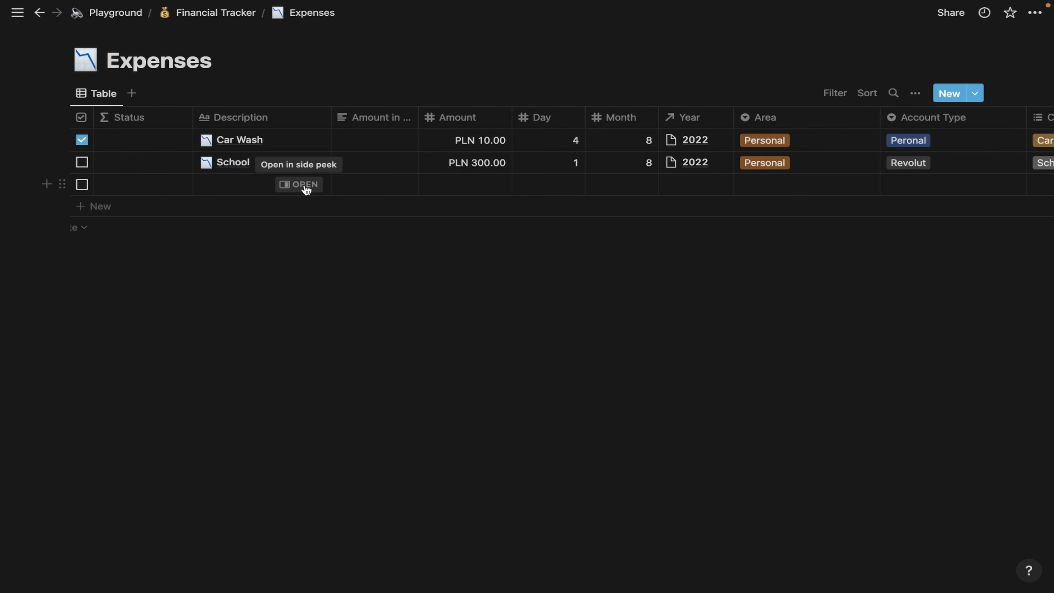
# - Open the third entry of the Expenses table, apply the Expense template and title it Netflix
pyautogui.click(294, 185)
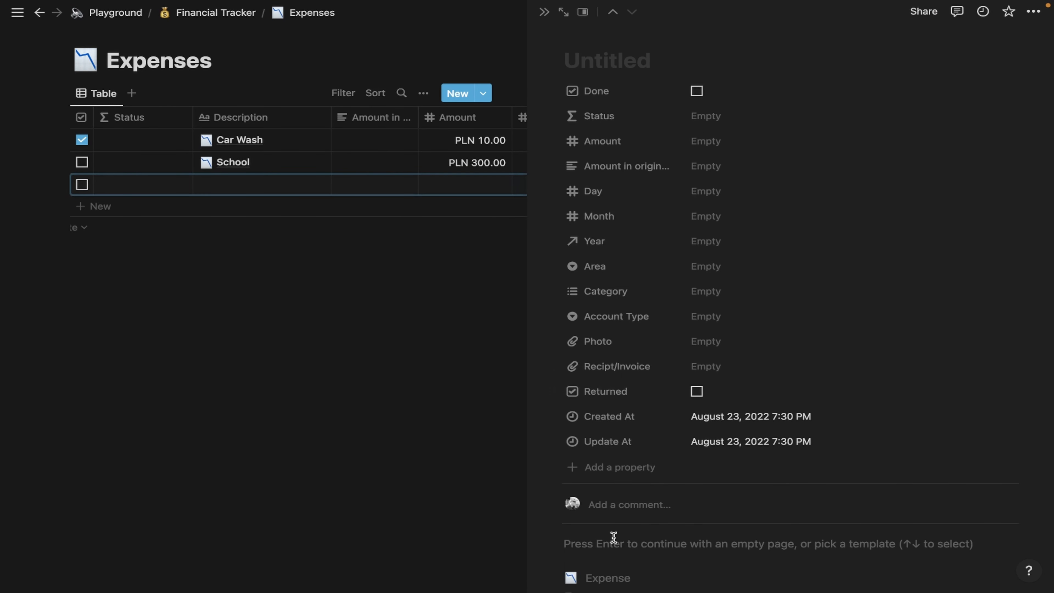
pyautogui.click(605, 579)
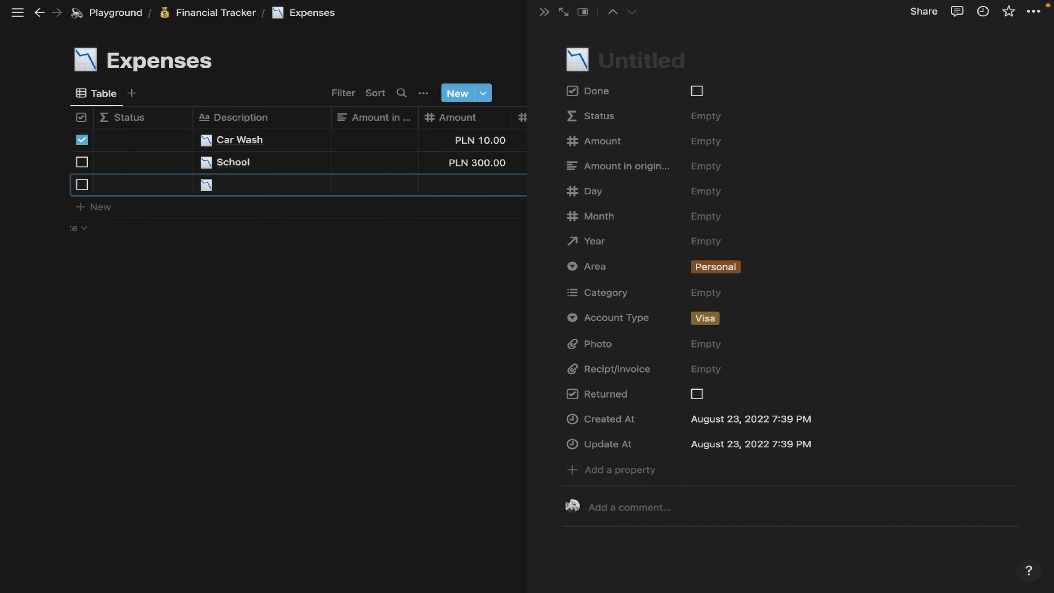
pyautogui.write('NetFlix')
pyautogui.press('BackSpace')
pyautogui.press('BackSpace')
pyautogui.press('BackSpace')
pyautogui.press('BackSpace')
pyautogui.write('flix')
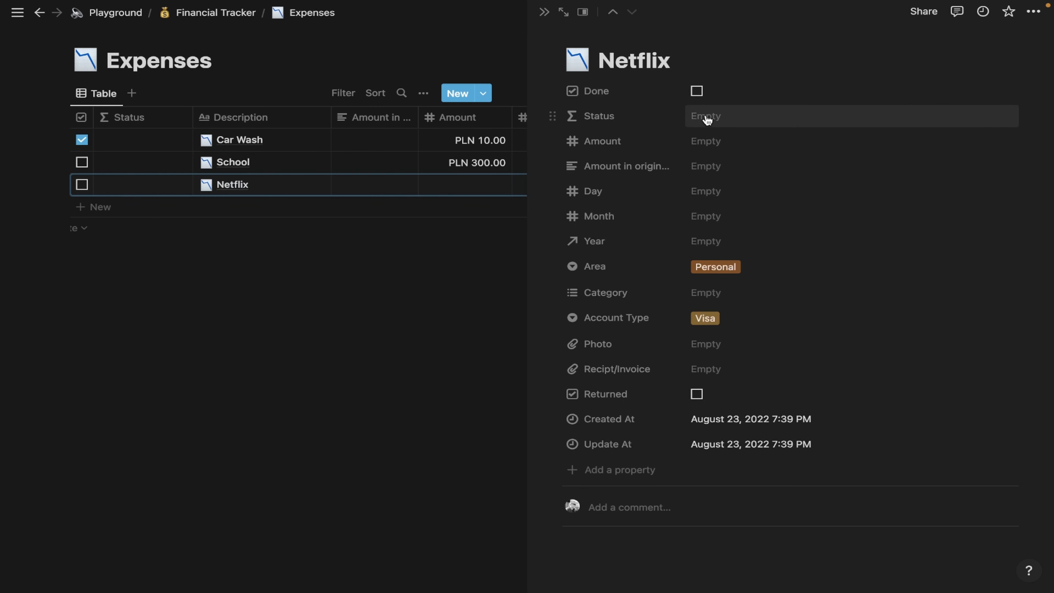
# - Mark the Netflix expense as done and set its Amount to 9.99, Day to 8 and Month to 8
pyautogui.click(697, 91)
pyautogui.click(719, 145)
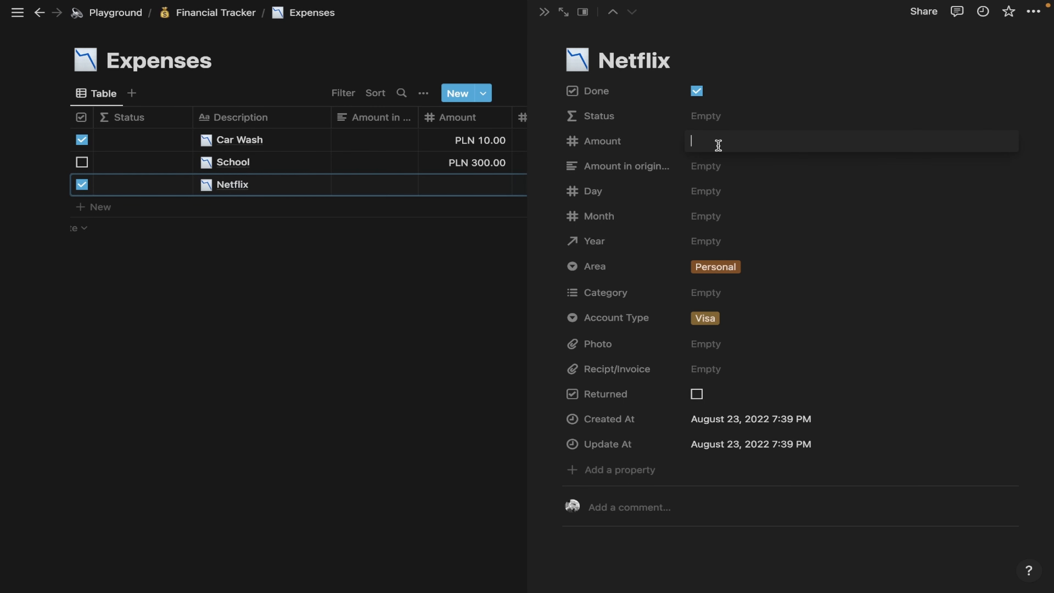
pyautogui.write('9.99')
pyautogui.press('Return')
pyautogui.click(720, 167)
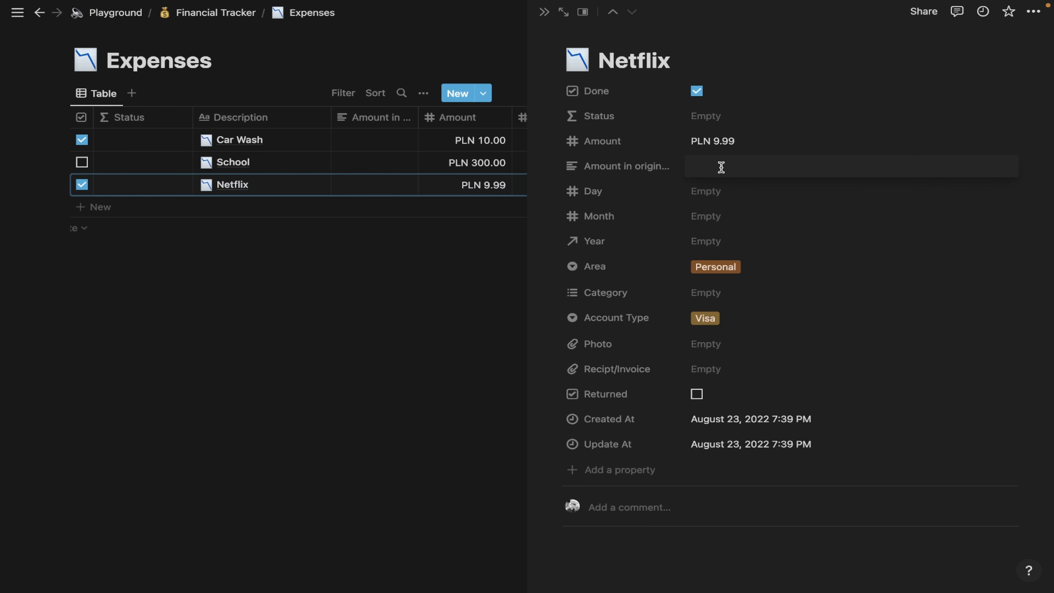
pyautogui.click(712, 195)
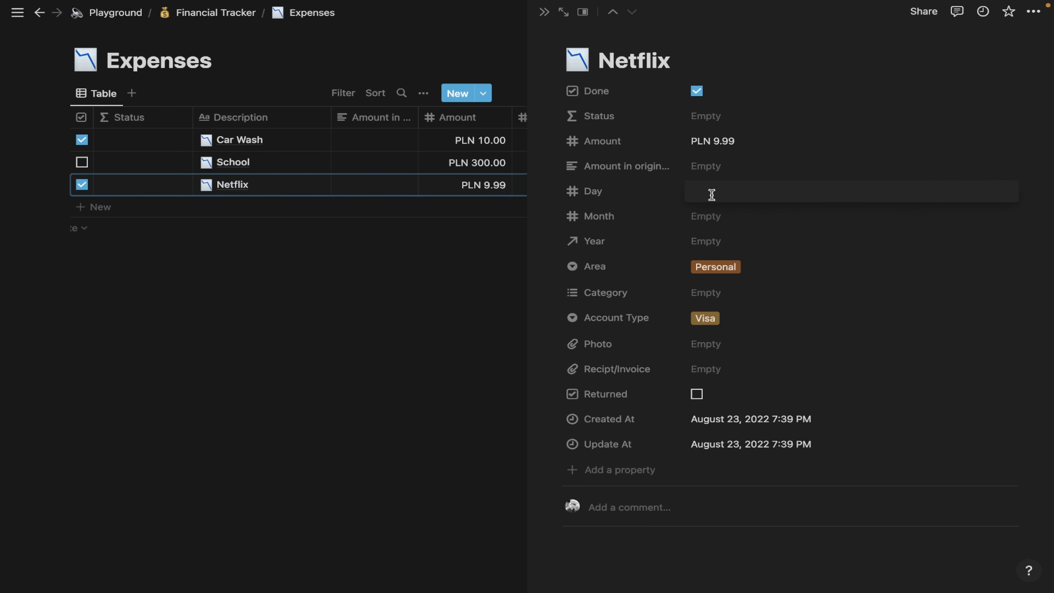
pyautogui.write('8')
pyautogui.click(709, 217)
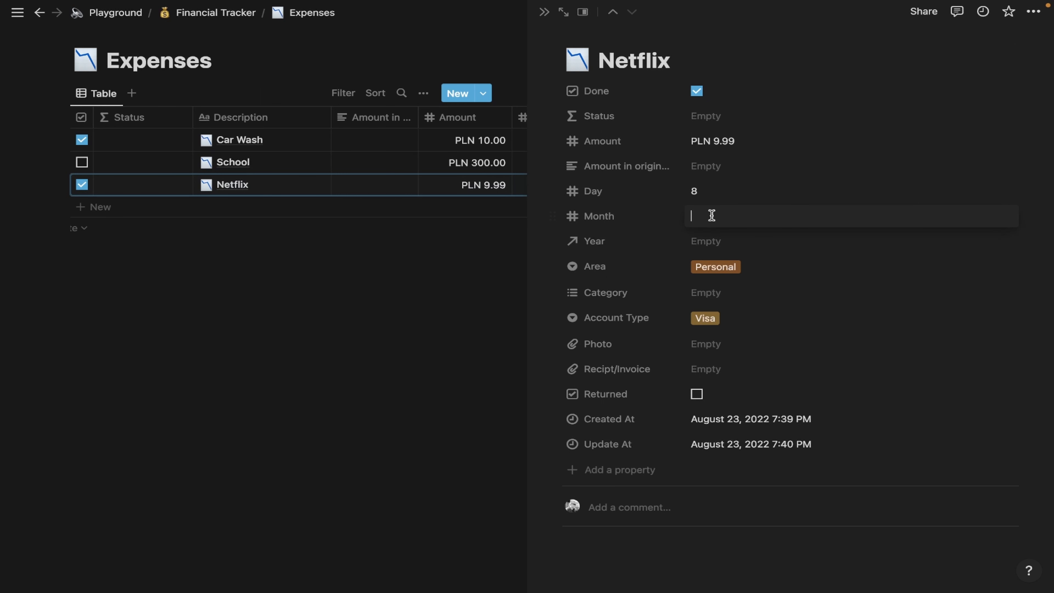
pyautogui.write('8')
# - Link the Netflix expense's Year to the 2022 page of Yearly Reports
pyautogui.click(714, 240)
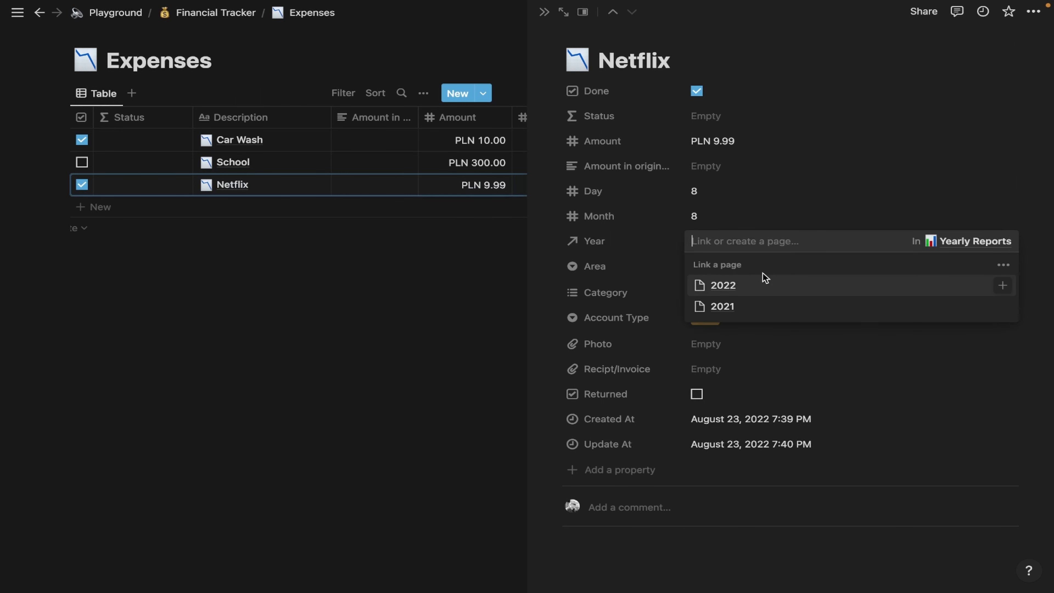
pyautogui.click(765, 285)
pyautogui.click(659, 288)
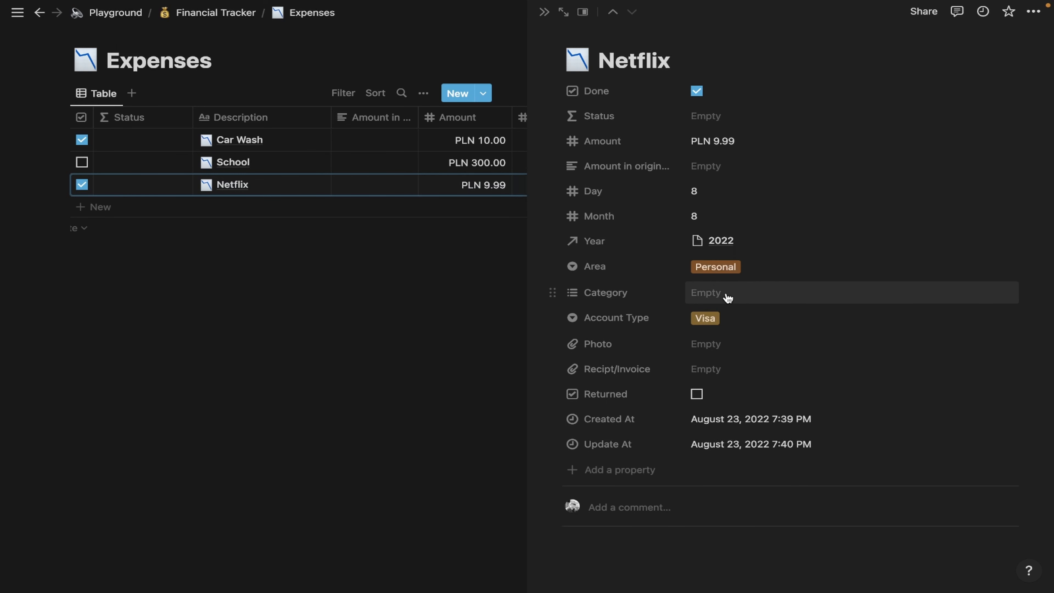
pyautogui.click(720, 269)
pyautogui.click(637, 276)
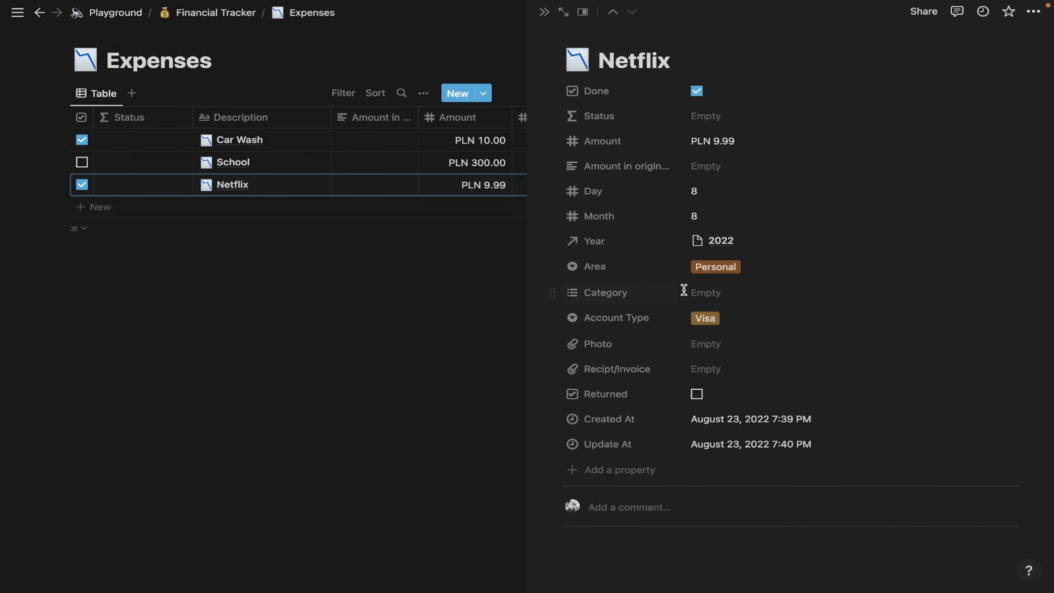
# - Set the Netflix expense's Category to Subscriptions and Account Type to Revolut, and close its page
pyautogui.click(701, 294)
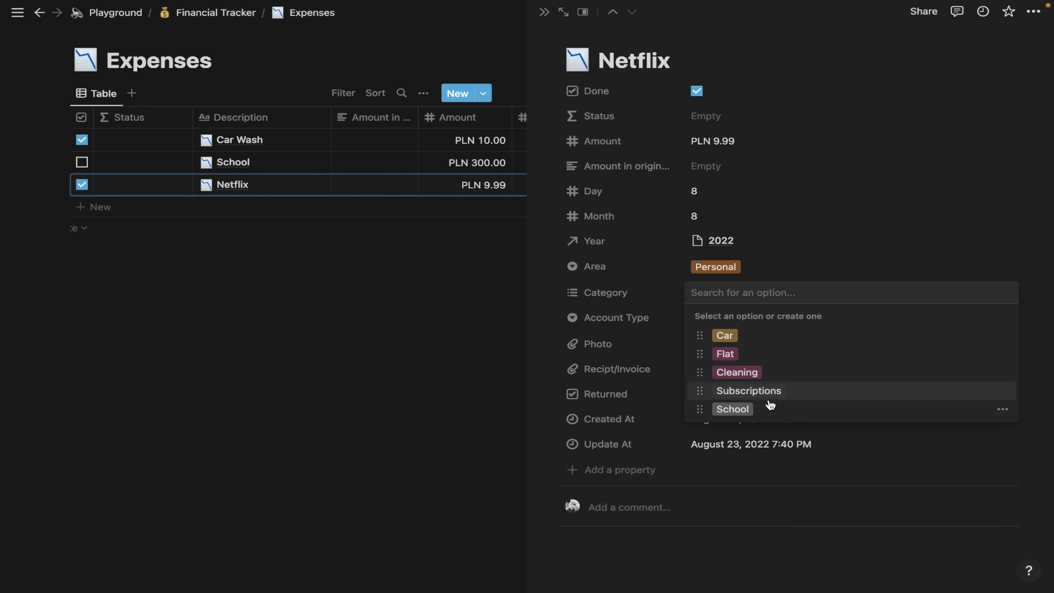
pyautogui.click(801, 398)
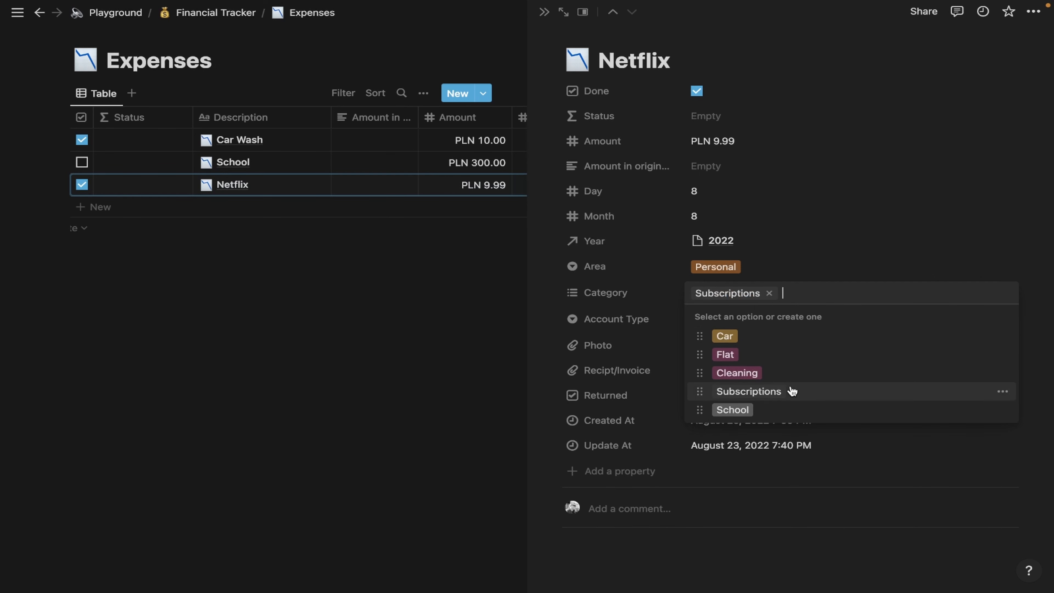
pyautogui.click(769, 261)
pyautogui.click(724, 332)
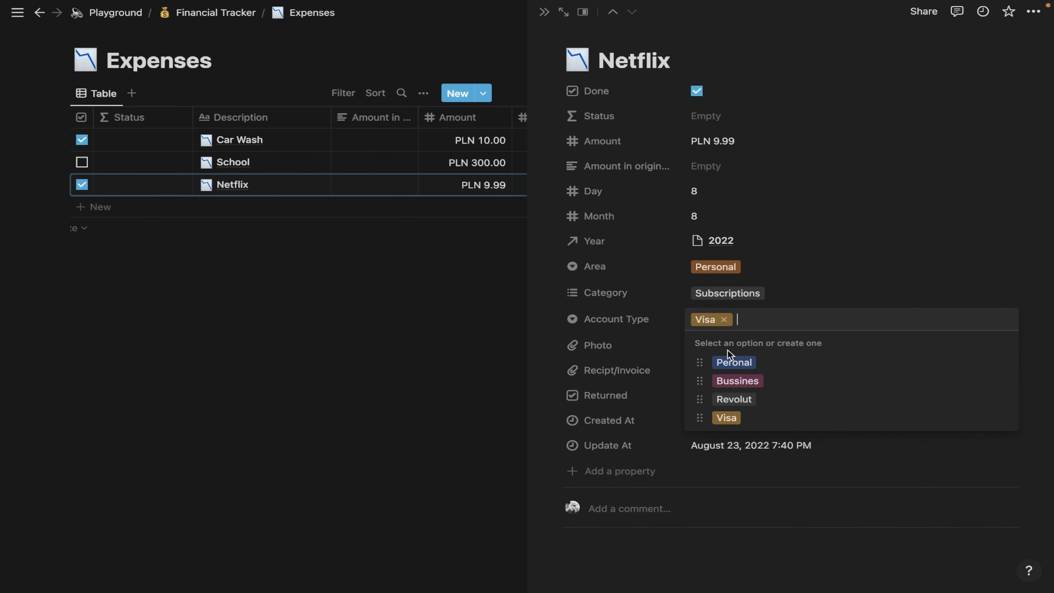
pyautogui.click(733, 401)
pyautogui.click(362, 364)
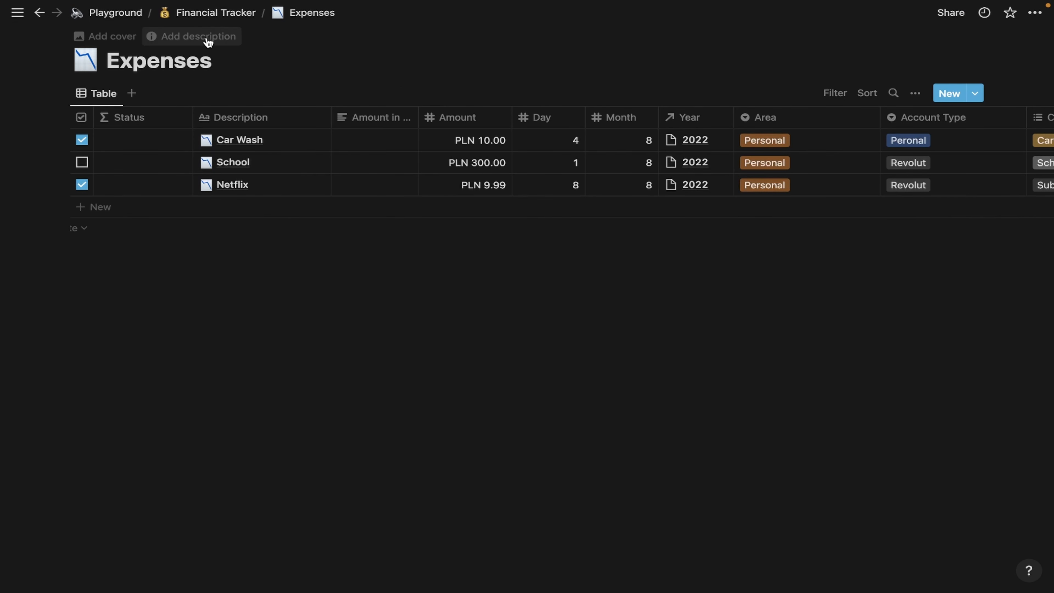
# - Return to the Financial Tracker page and insert a linked view of database under the Monthly Expenses heading
pyautogui.click(223, 17)
pyautogui.scroll(-10, 510, 296)
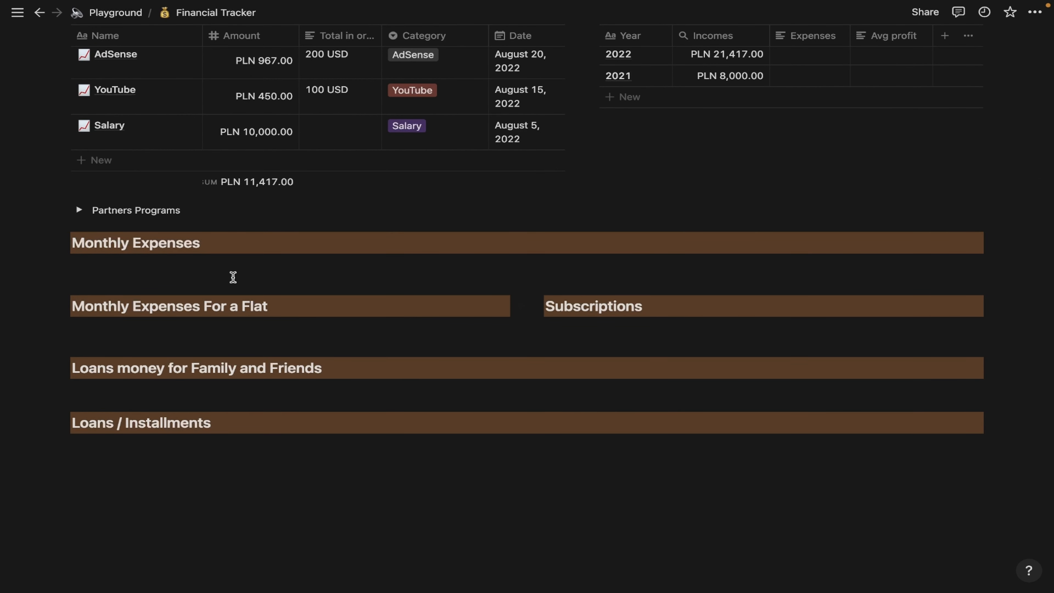
pyautogui.scroll(3, 192, 259)
pyautogui.scroll(1, 193, 262)
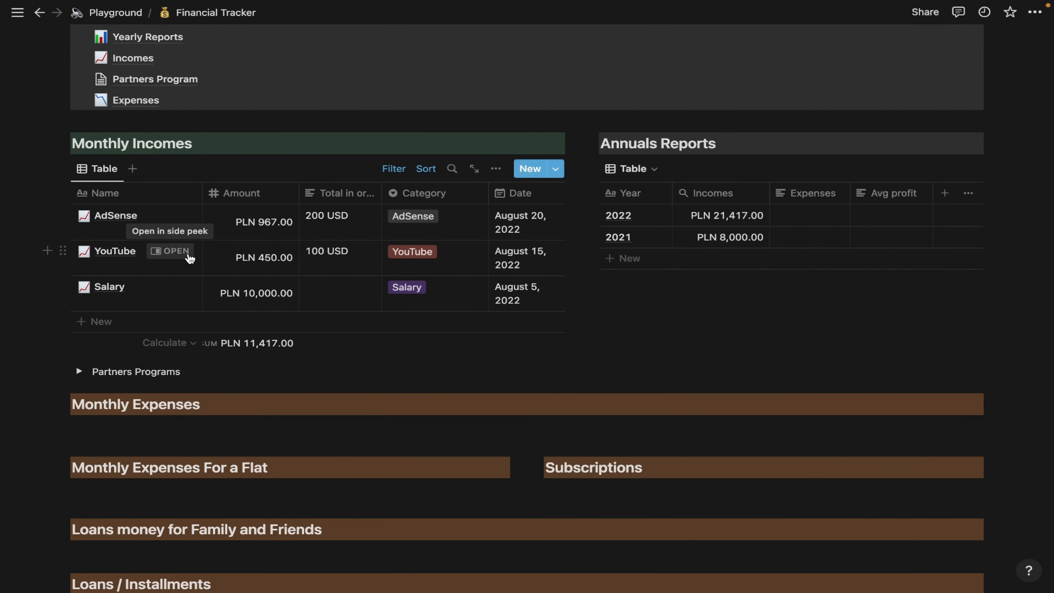
pyautogui.click(144, 431)
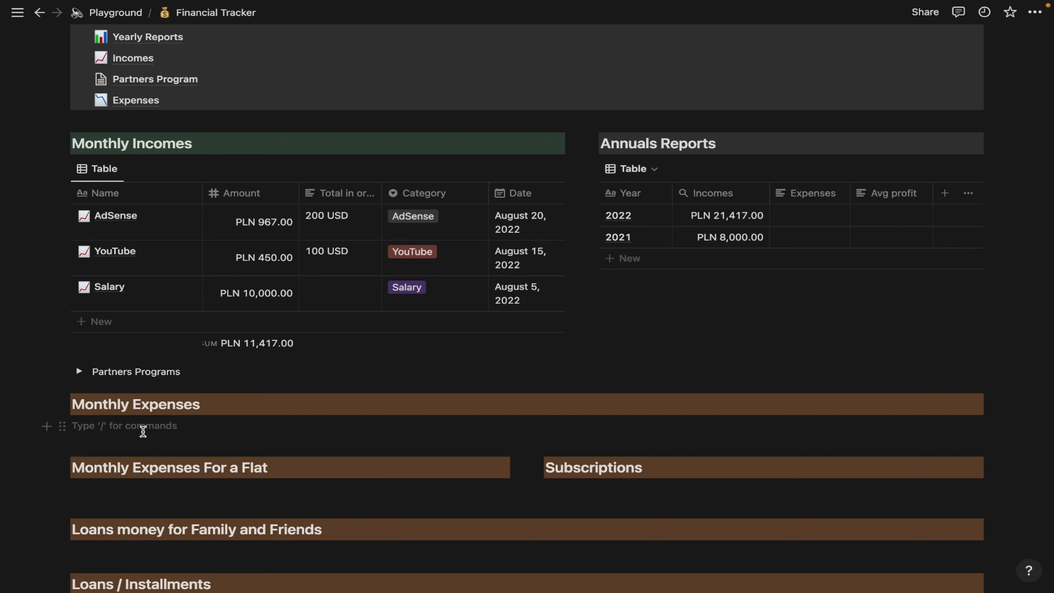
pyautogui.write('/')
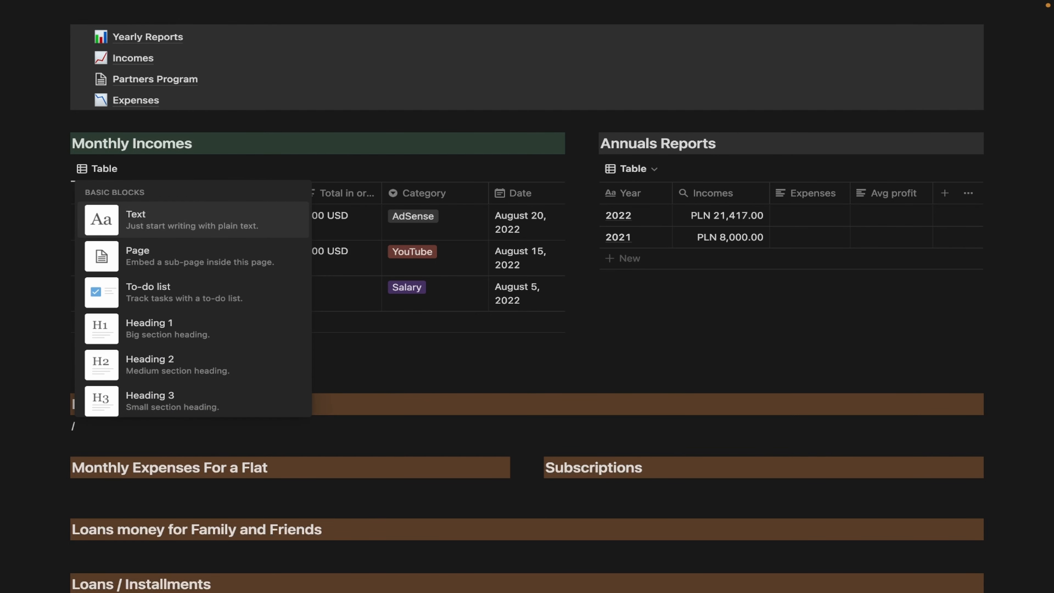
pyautogui.write('data')
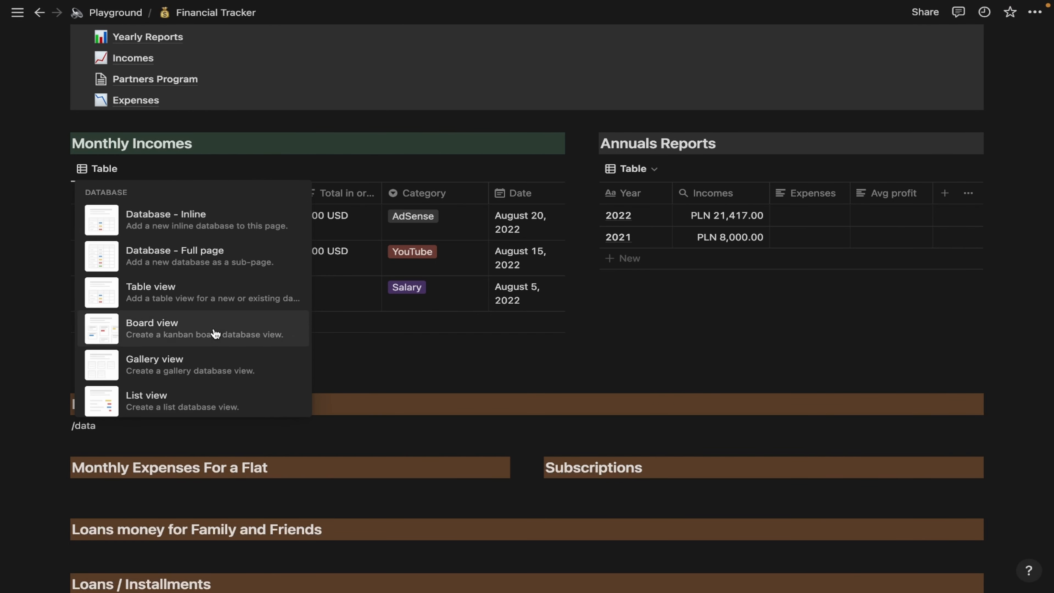
pyautogui.scroll(-5, 214, 334)
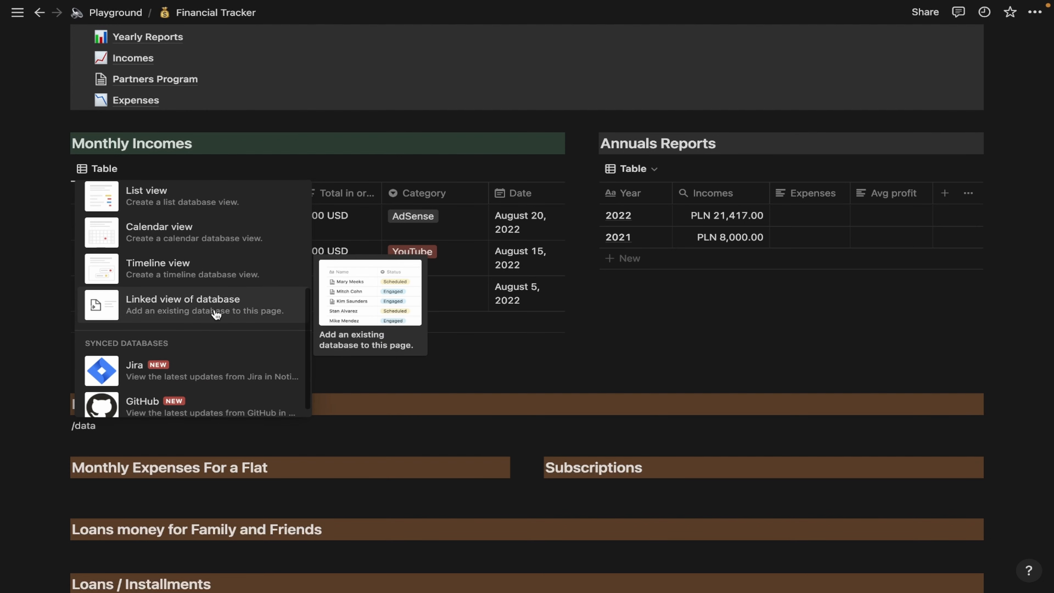
pyautogui.click(216, 315)
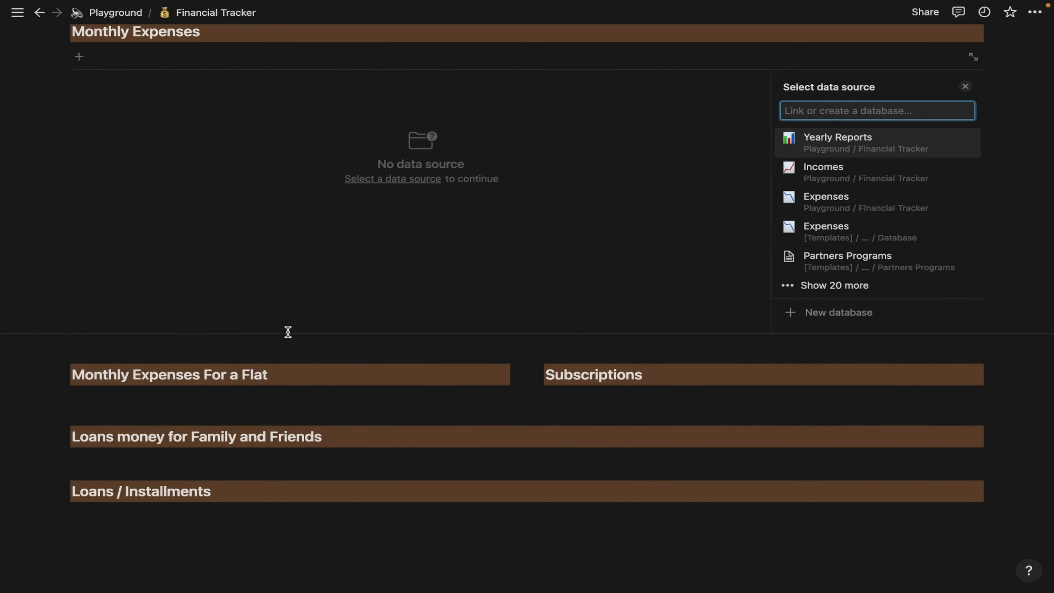
# - Link the new view to the Expenses database of the Playground / Financial Tracker page, using its existing Table view
pyautogui.click(869, 203)
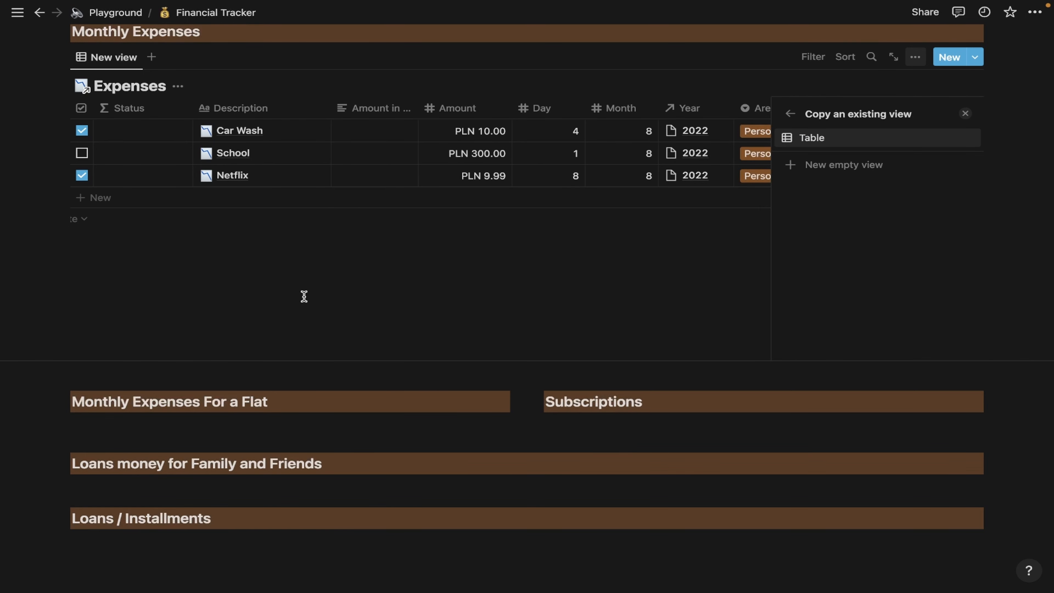
pyautogui.click(452, 307)
pyautogui.scroll(3, 527, 265)
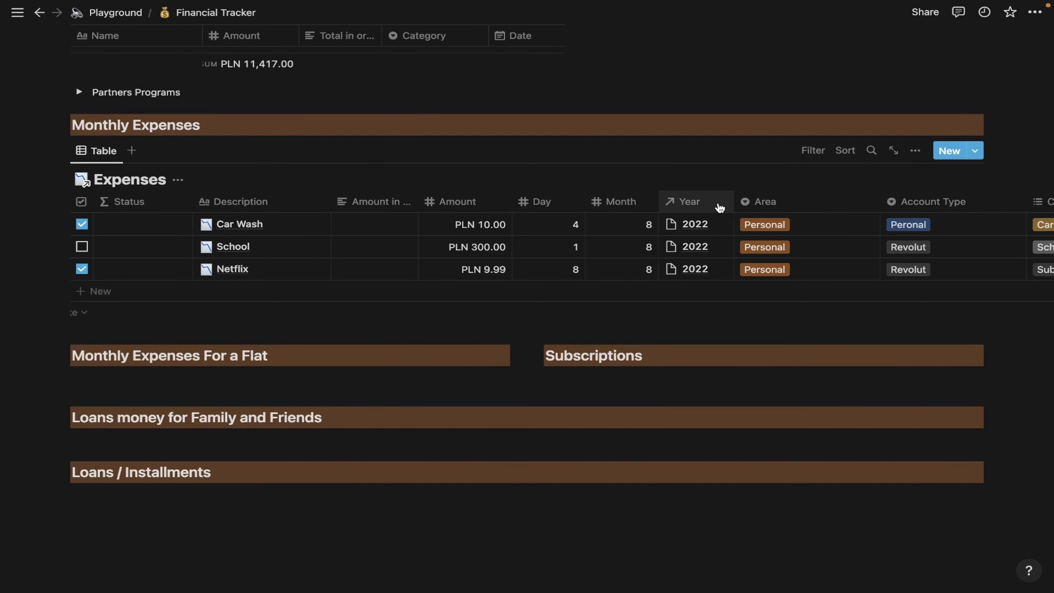
# - Hide the Created At, Photo, Recipt/Invoice, Returned and Update At columns in the linked Expenses table
pyautogui.hscroll(10, 854, 214)
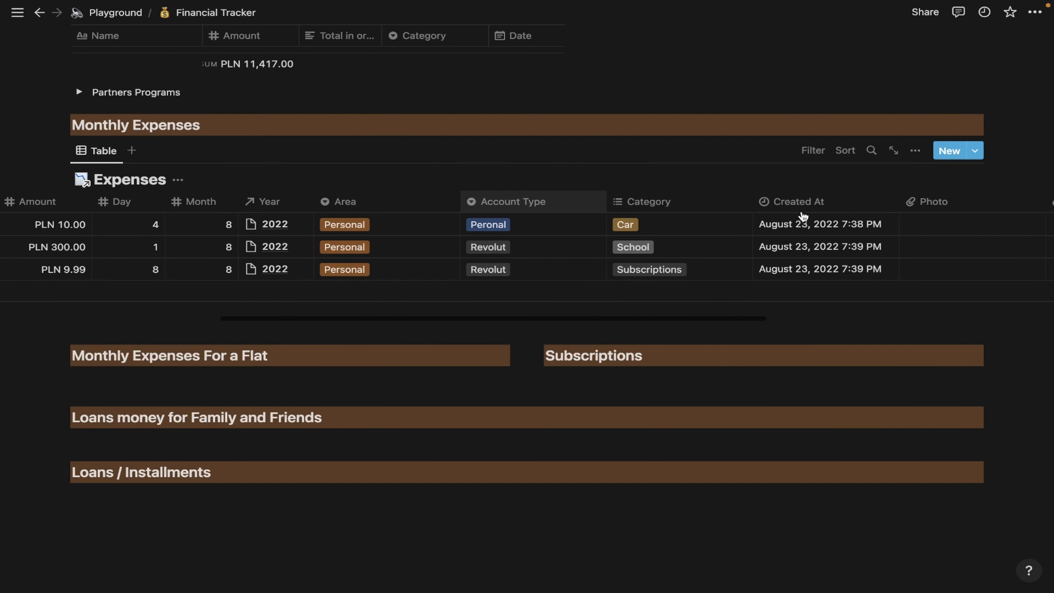
pyautogui.click(797, 203)
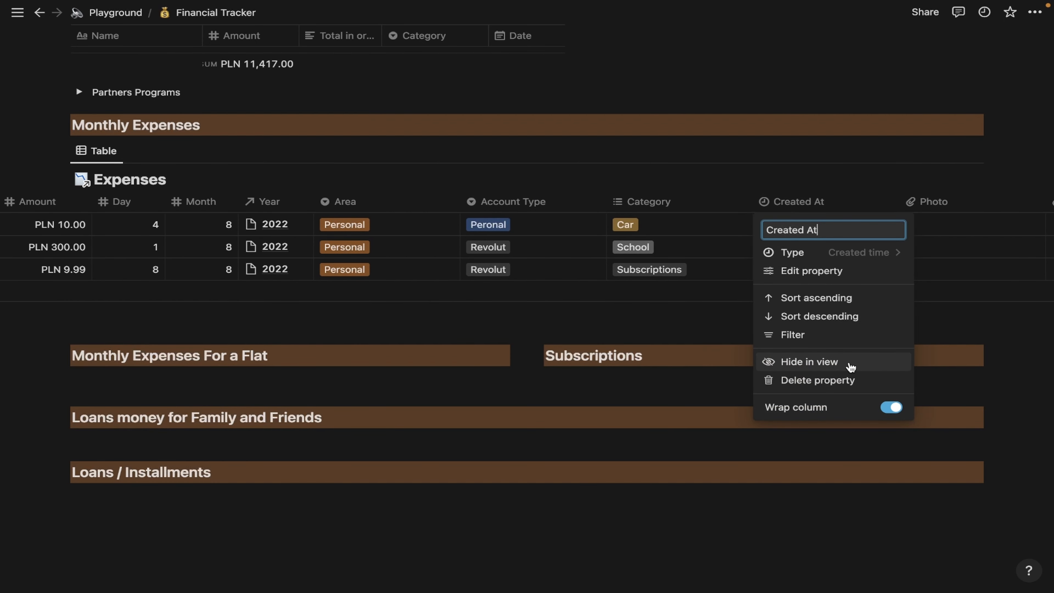
pyautogui.click(850, 366)
pyautogui.click(836, 203)
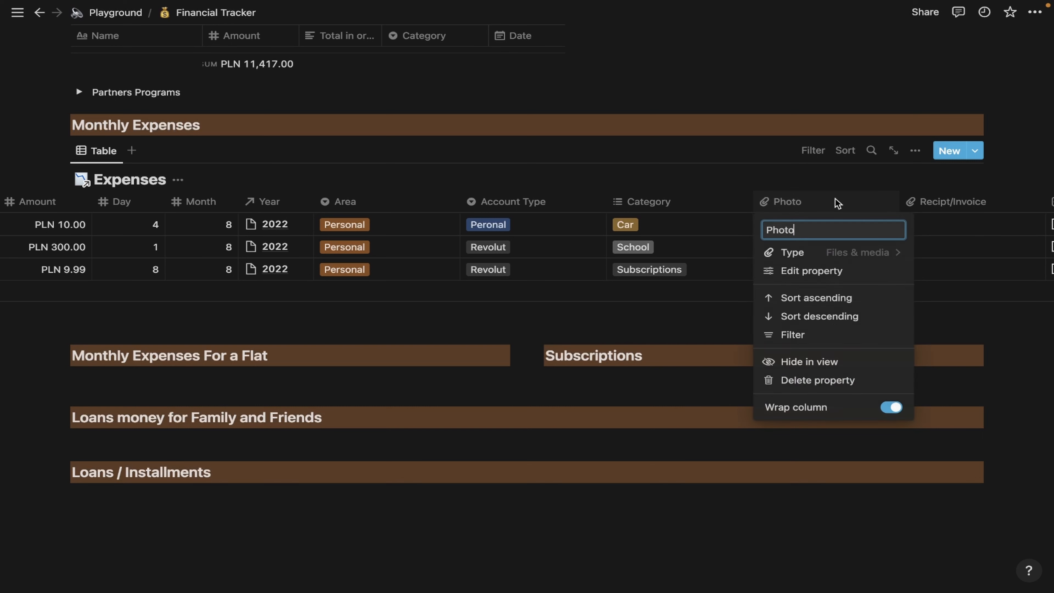
pyautogui.click(827, 362)
pyautogui.click(846, 201)
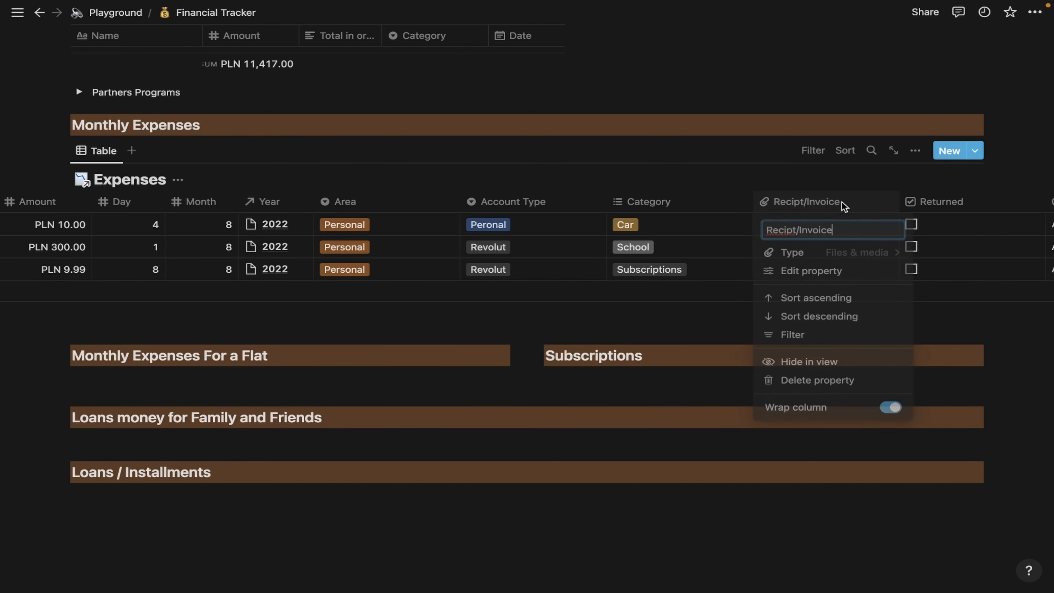
pyautogui.click(835, 359)
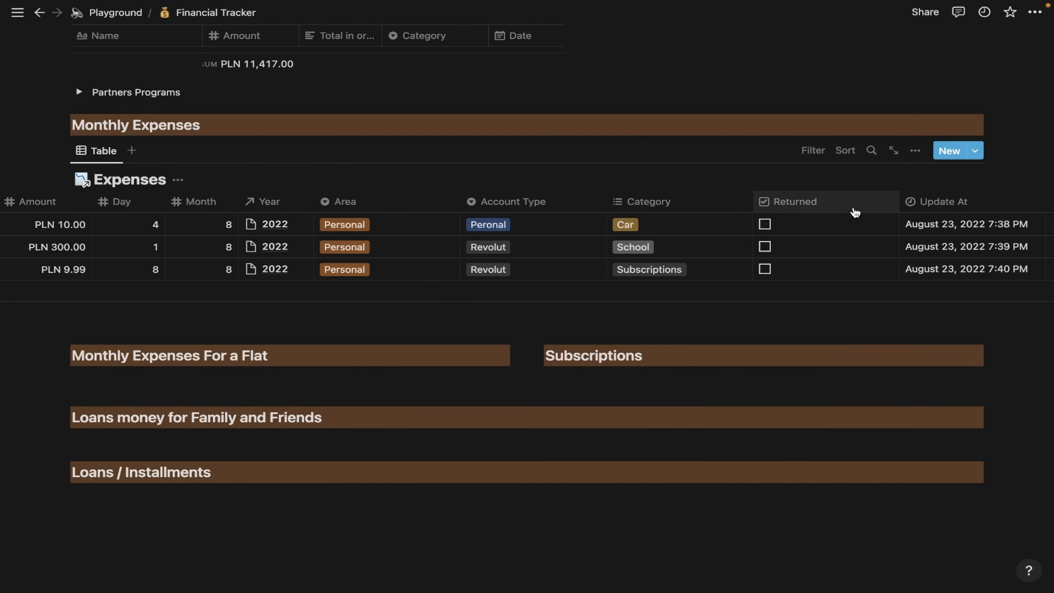
pyautogui.click(825, 204)
pyautogui.click(843, 359)
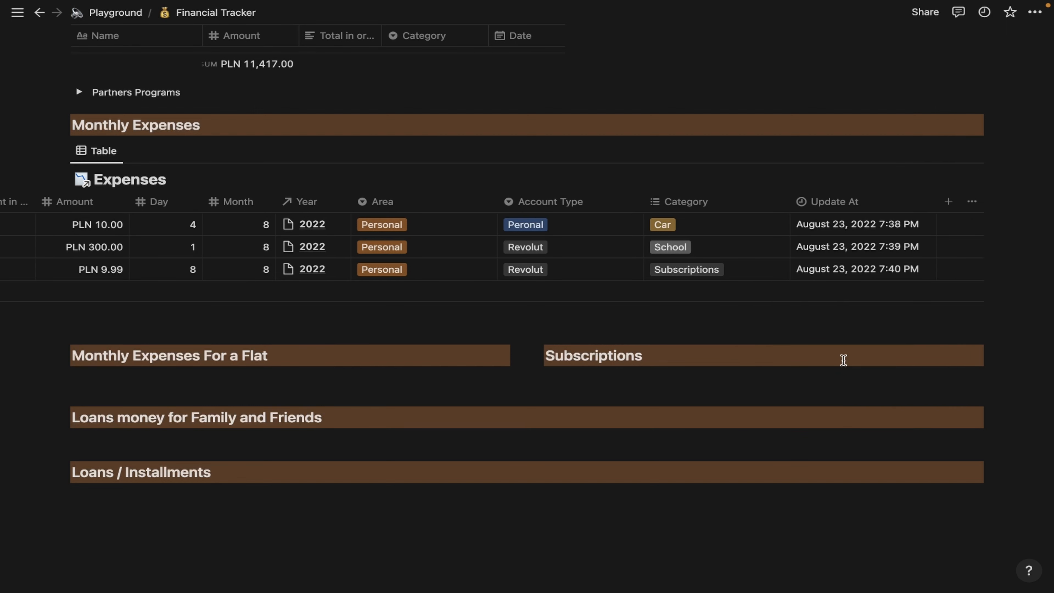
pyautogui.click(867, 206)
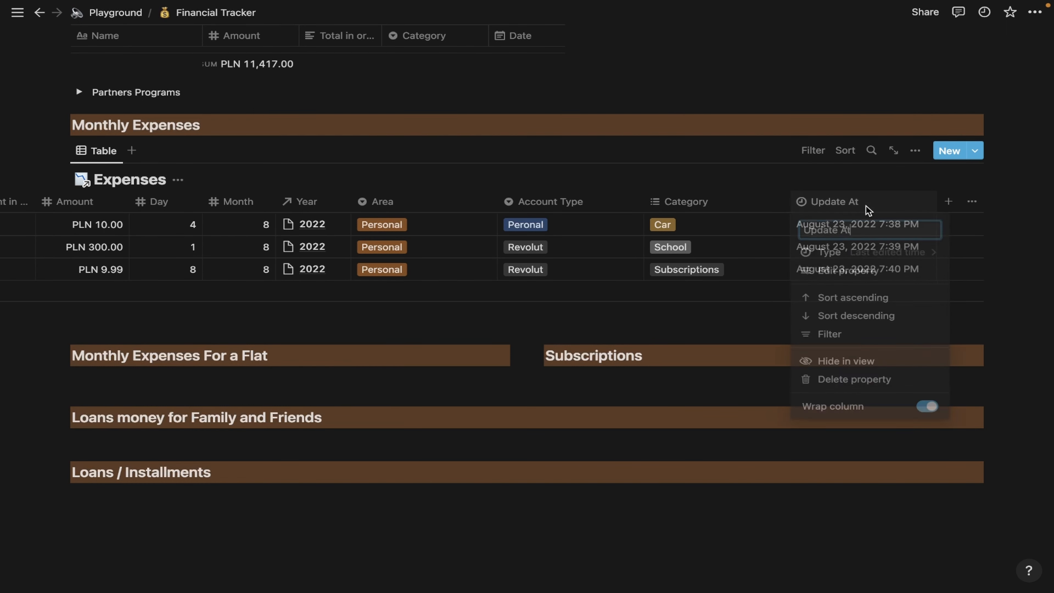
pyautogui.click(878, 359)
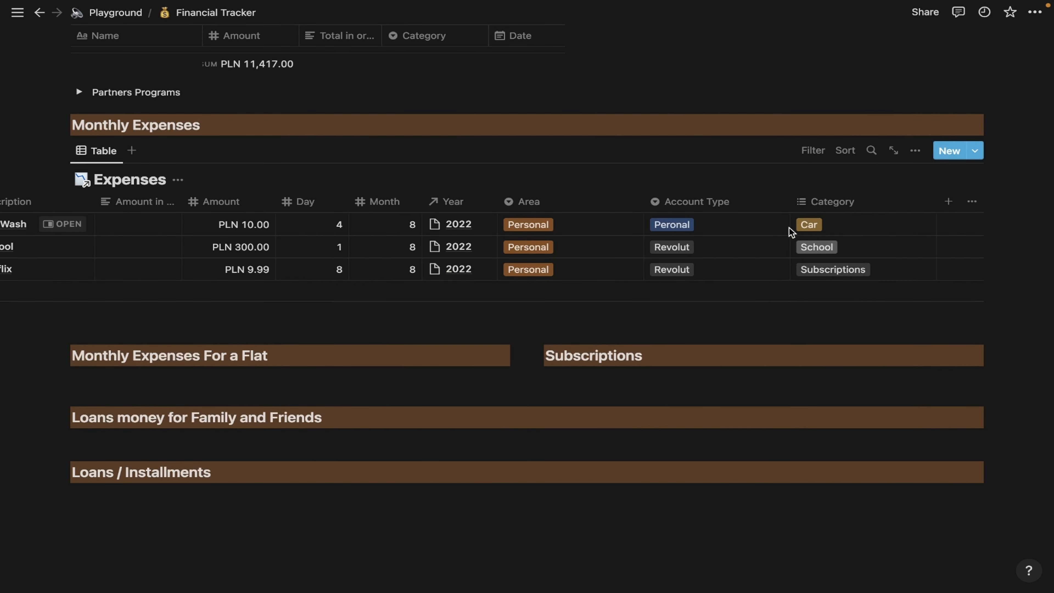
pyautogui.hscroll(-6, 795, 252)
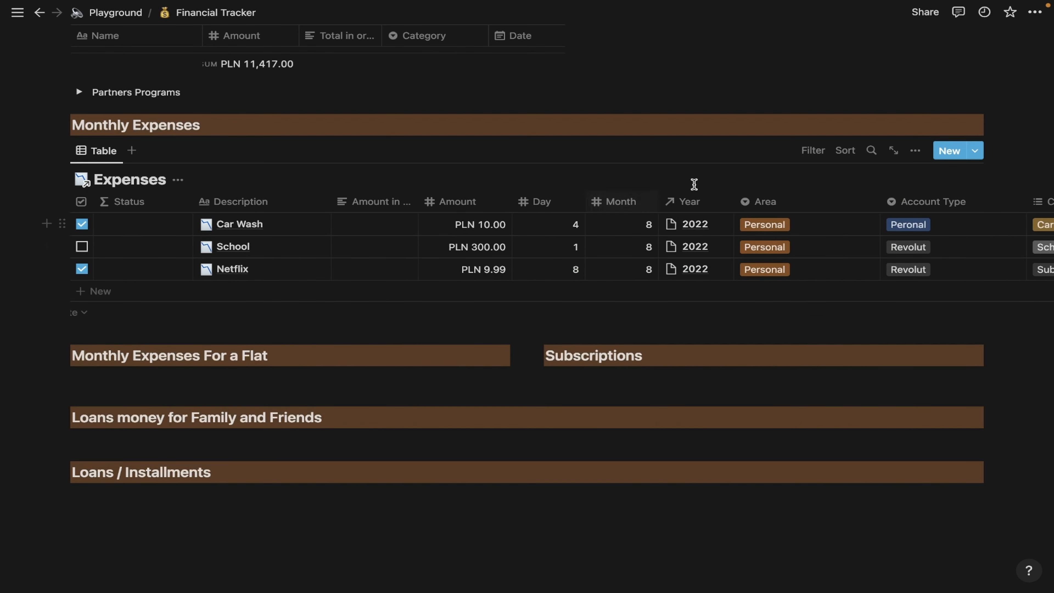
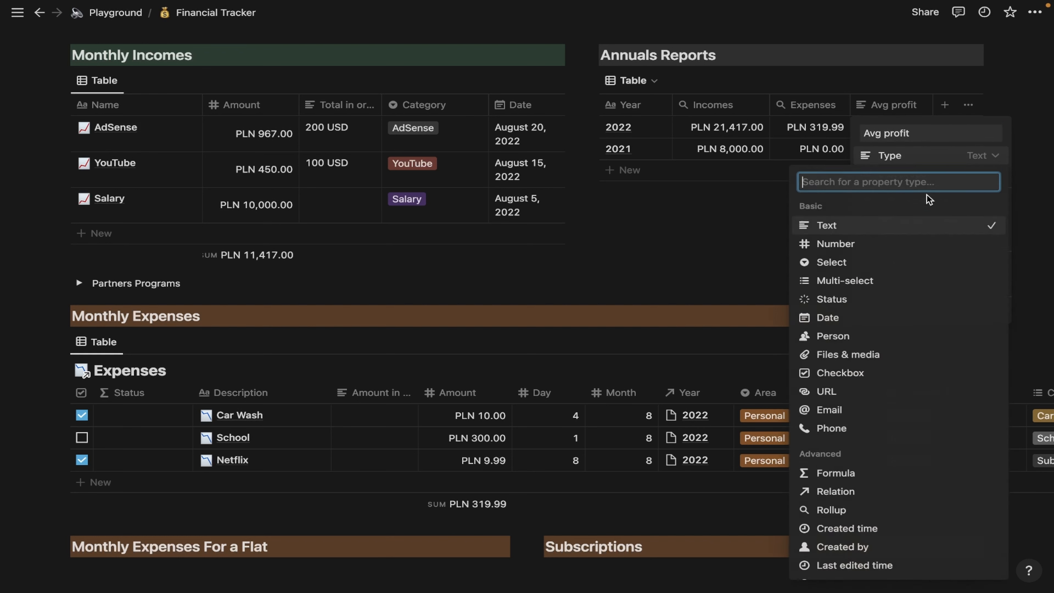
# - Change the Avg profit property in Annuals Reports to a formula with prop("Incomes")-prop("Expenses")
pyautogui.scroll(-1, 913, 367)
pyautogui.click(866, 460)
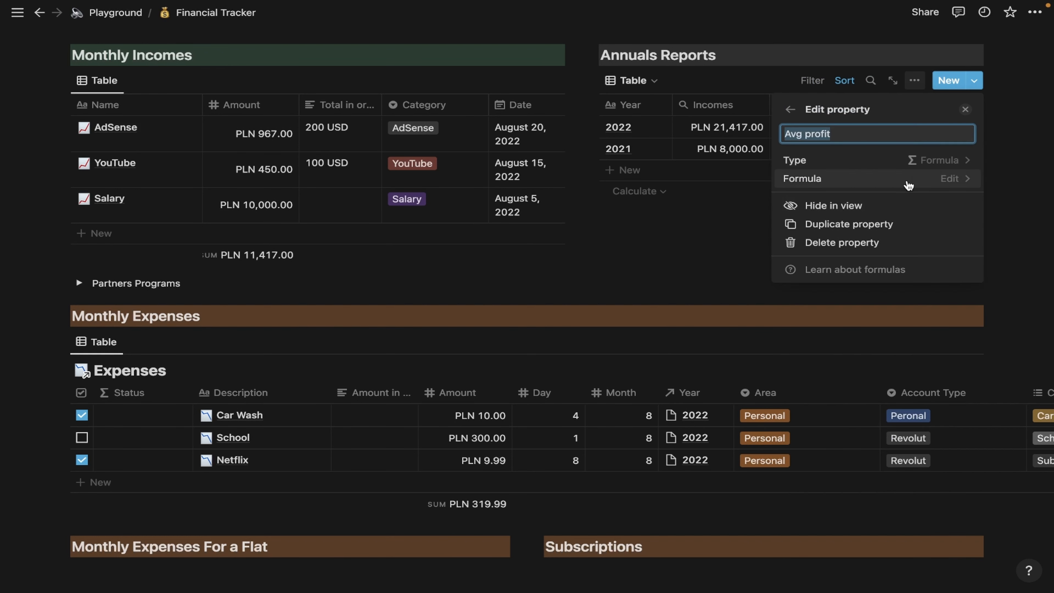
pyautogui.click(908, 183)
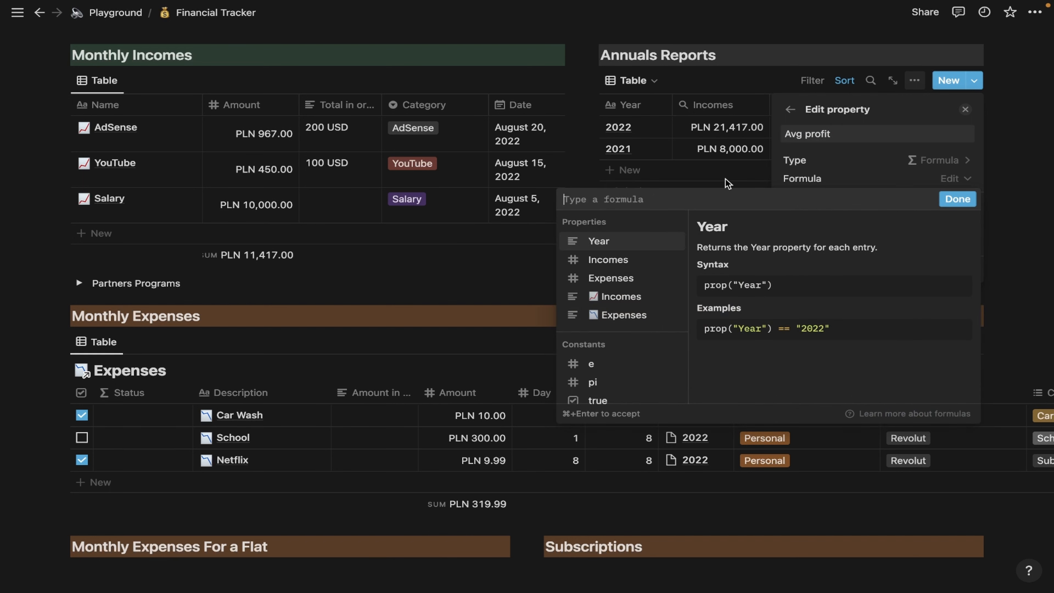
pyautogui.write('prop')
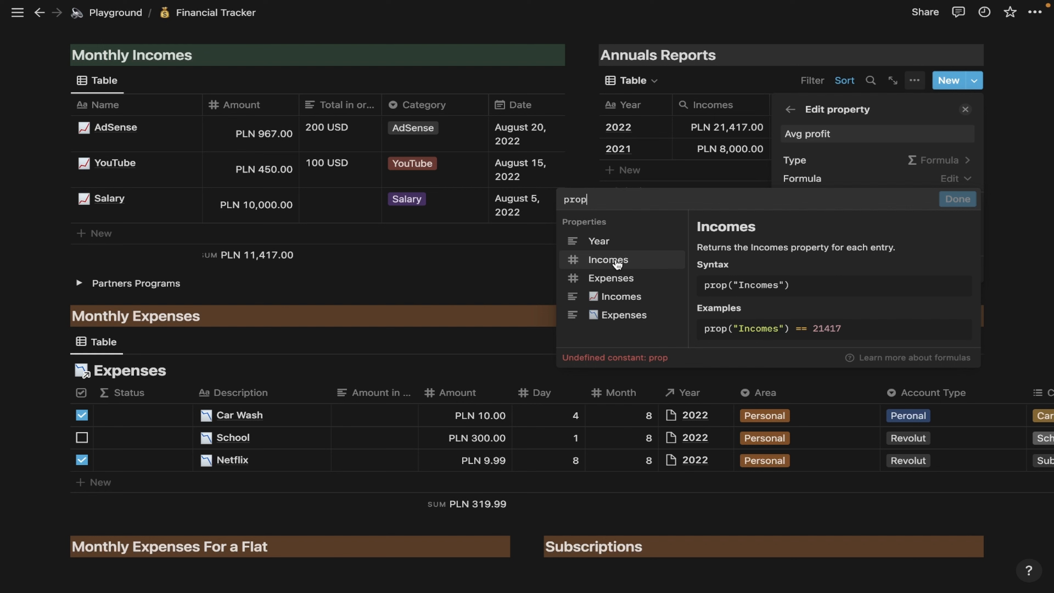
pyautogui.click(617, 259)
pyautogui.write('-')
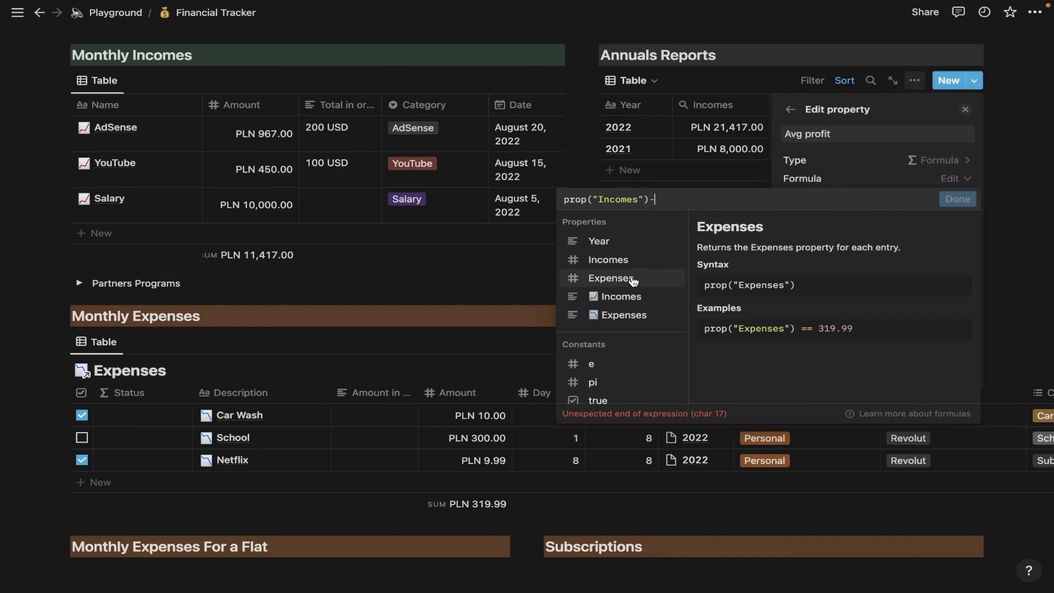
pyautogui.click(633, 279)
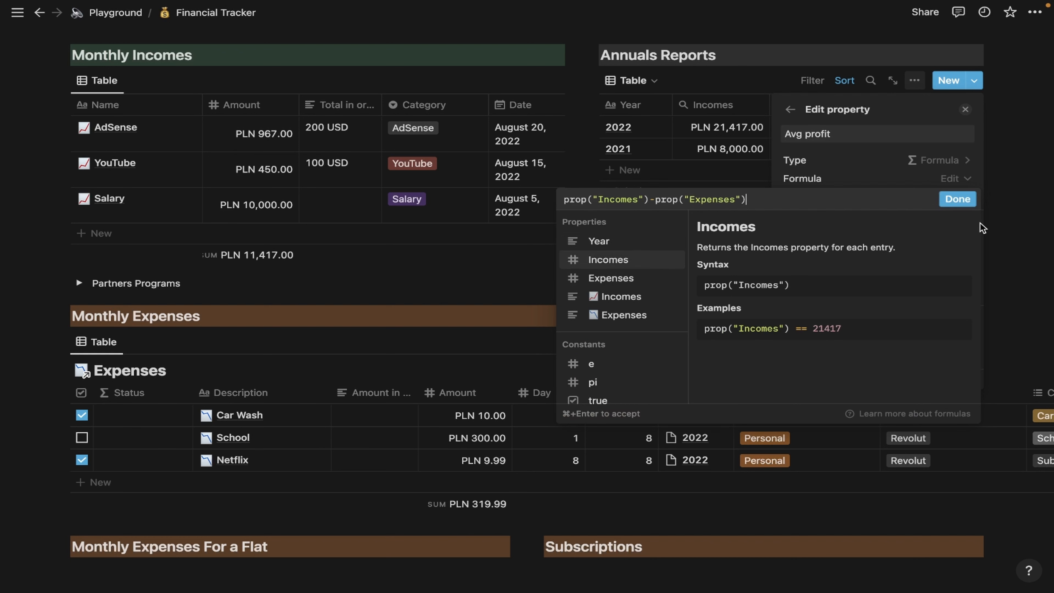
pyautogui.click(966, 208)
pyautogui.click(752, 270)
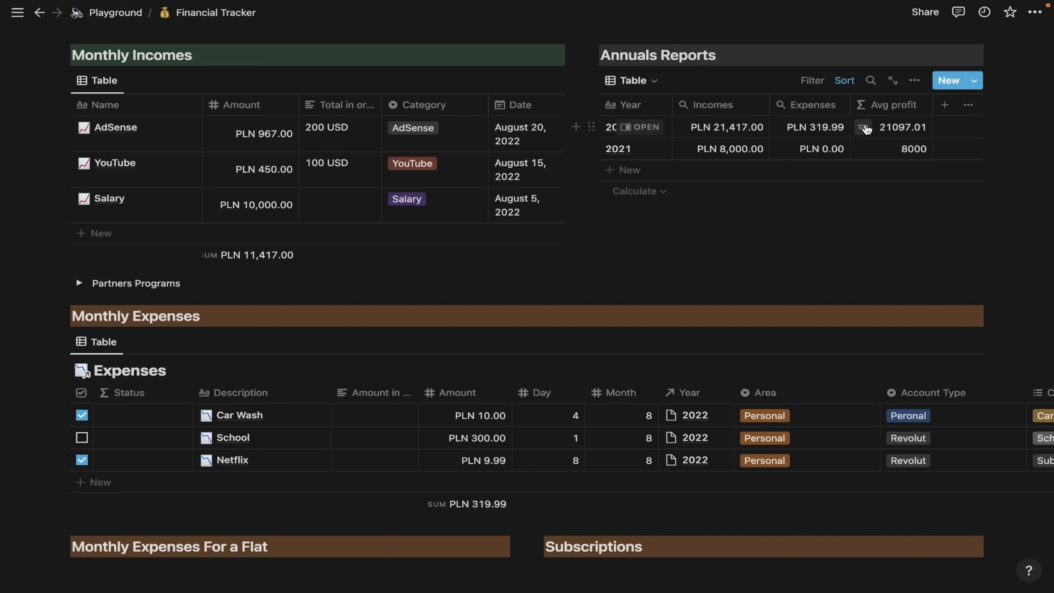
# - Format the Avg profit values as Złoty and widen the column so each amount fits on one line
pyautogui.click(863, 127)
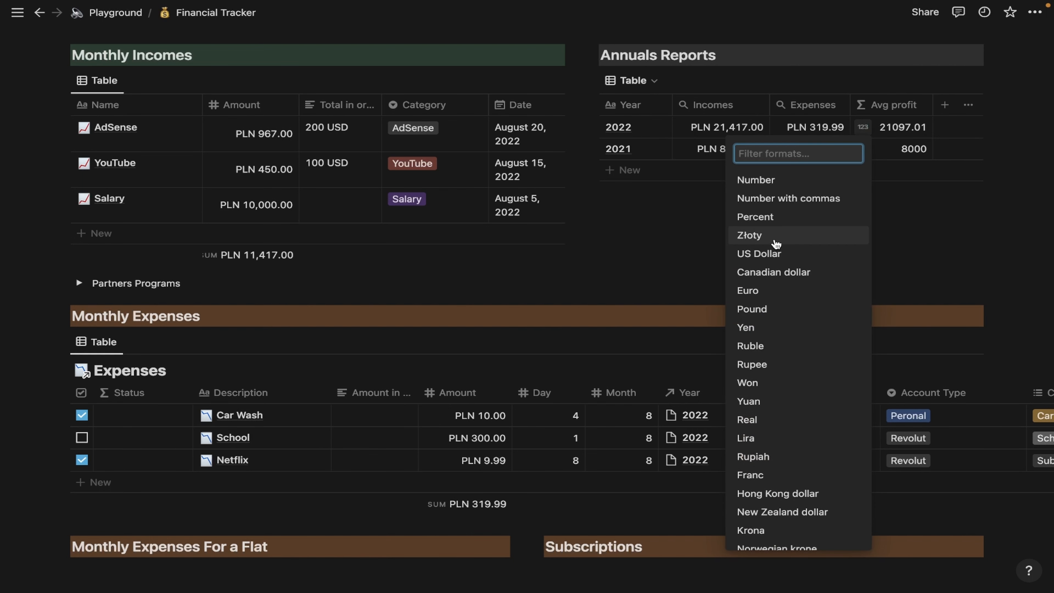
pyautogui.click(775, 244)
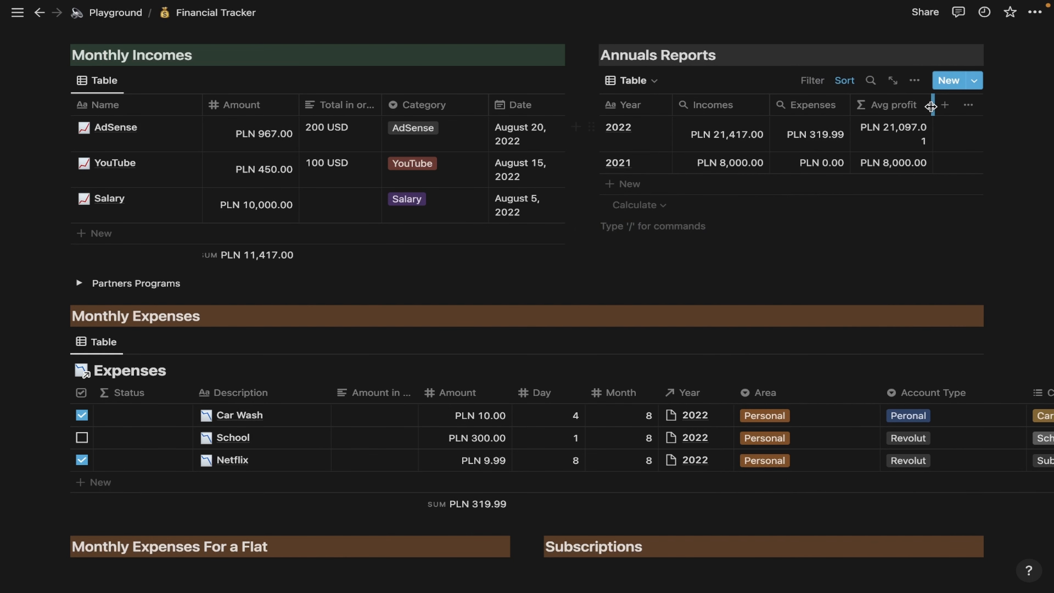
pyautogui.moveTo(930, 106); pyautogui.dragTo(946, 104)
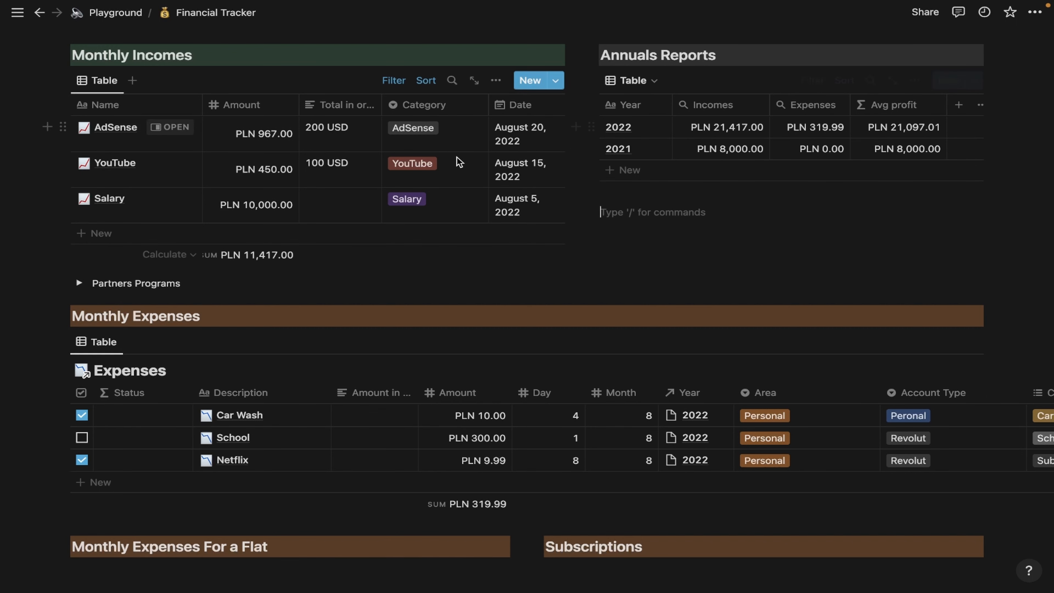
# - Create a full-page database named Subscriptions inside the toggle block near the start of the Financial Tracker page
pyautogui.scroll(-2, 767, 225)
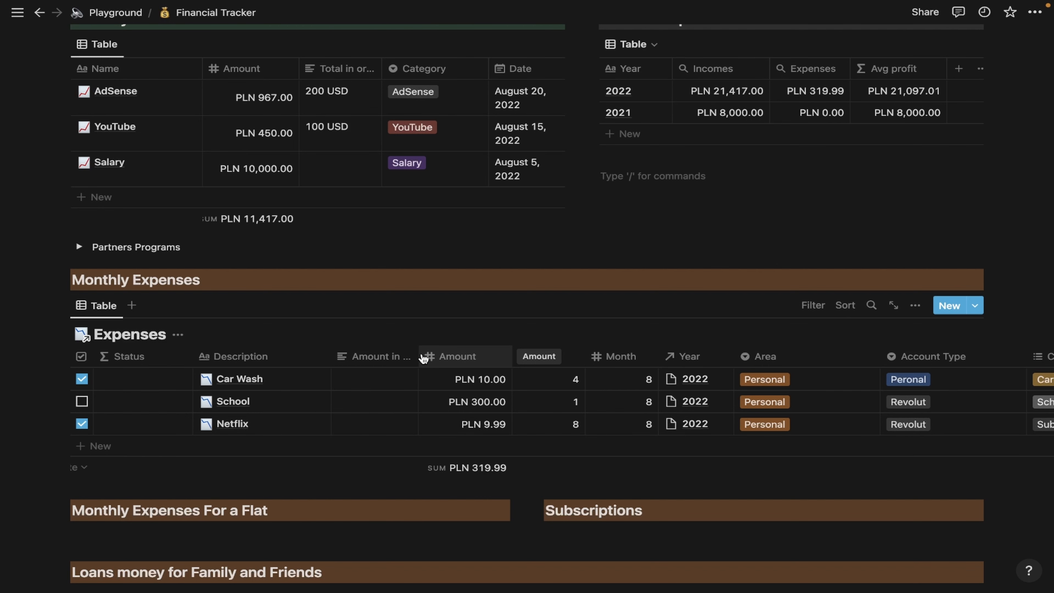
pyautogui.scroll(-3, 423, 358)
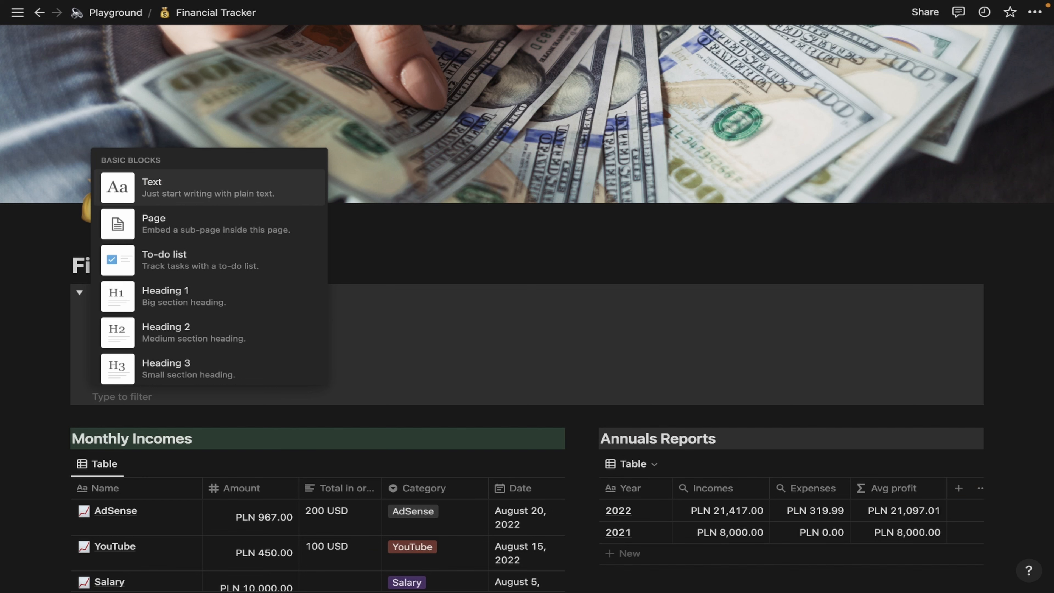
pyautogui.write('data')
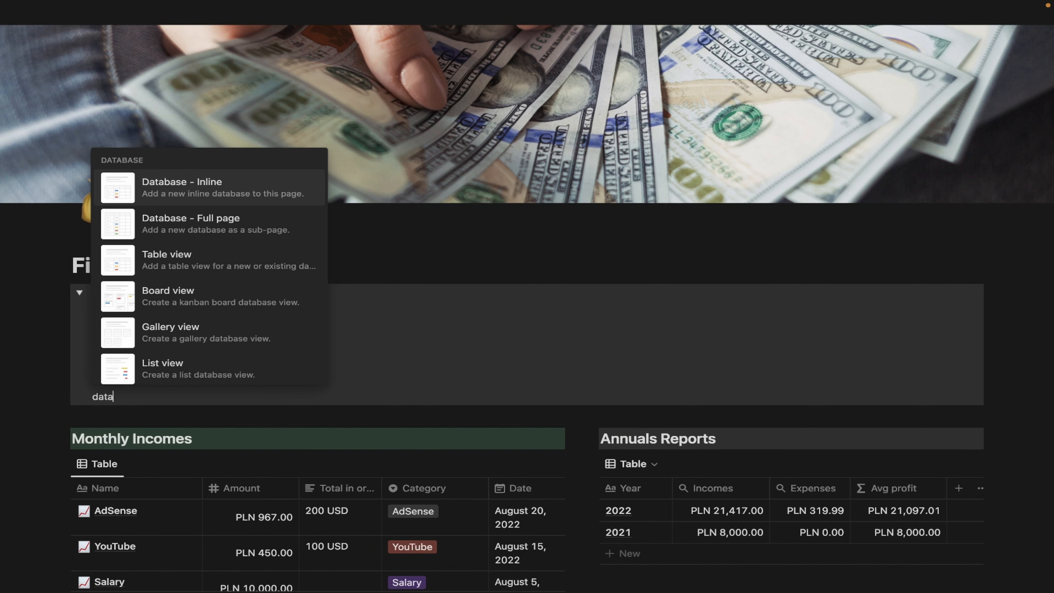
pyautogui.click(257, 222)
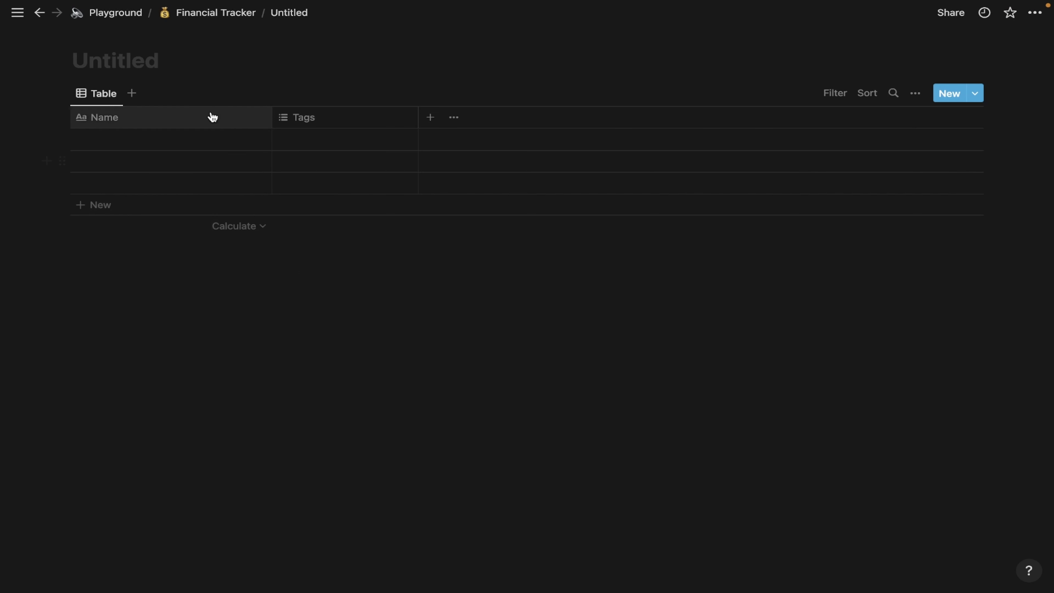
pyautogui.write('Sub')
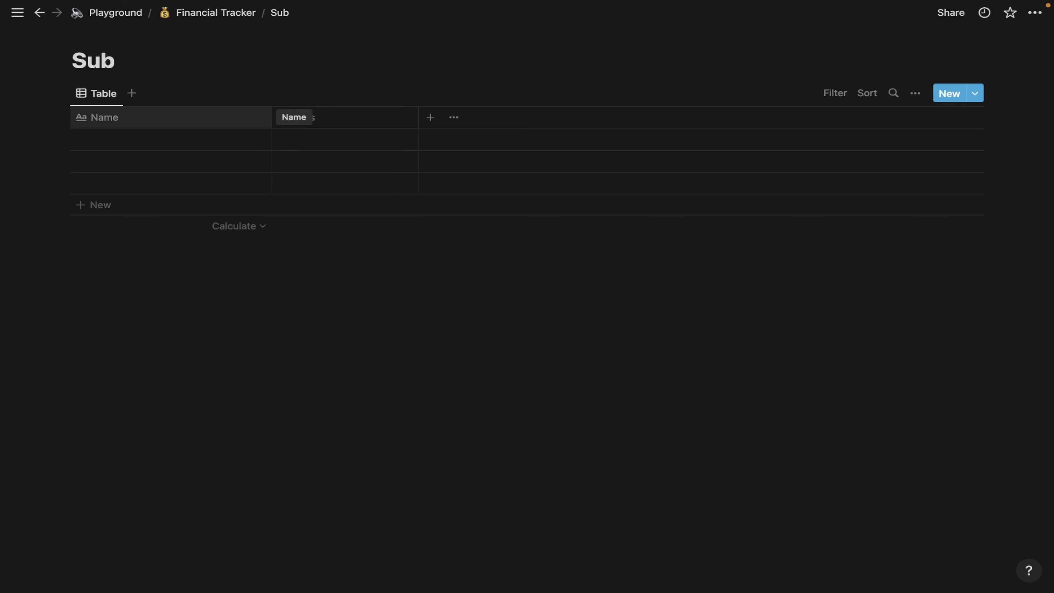
pyautogui.write('scriptions')
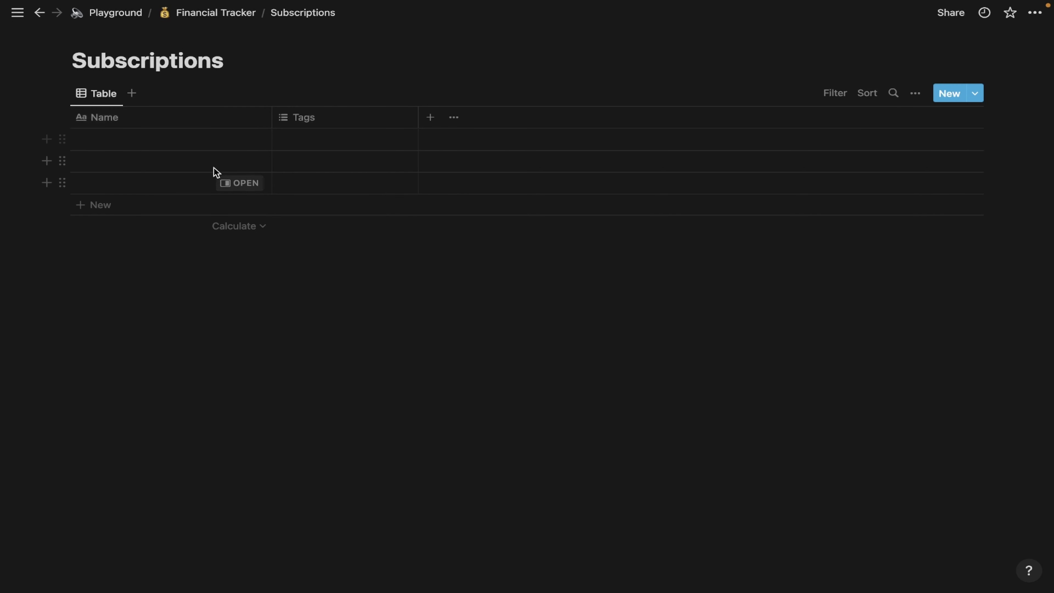
# - Rename the Tags property in Subscriptions to Category and change its type to Select
pyautogui.click(339, 124)
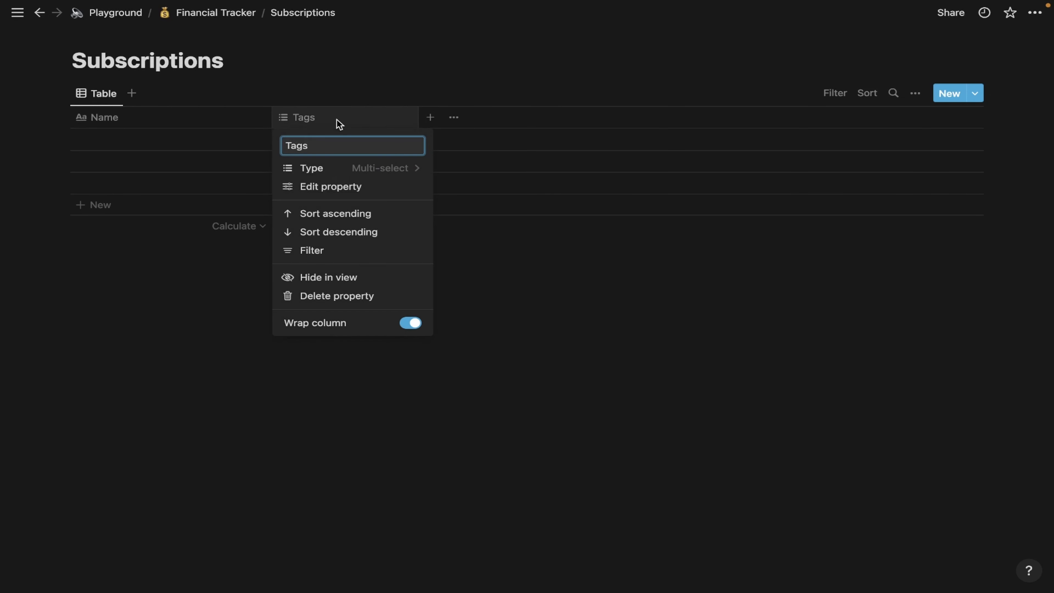
pyautogui.write('Category')
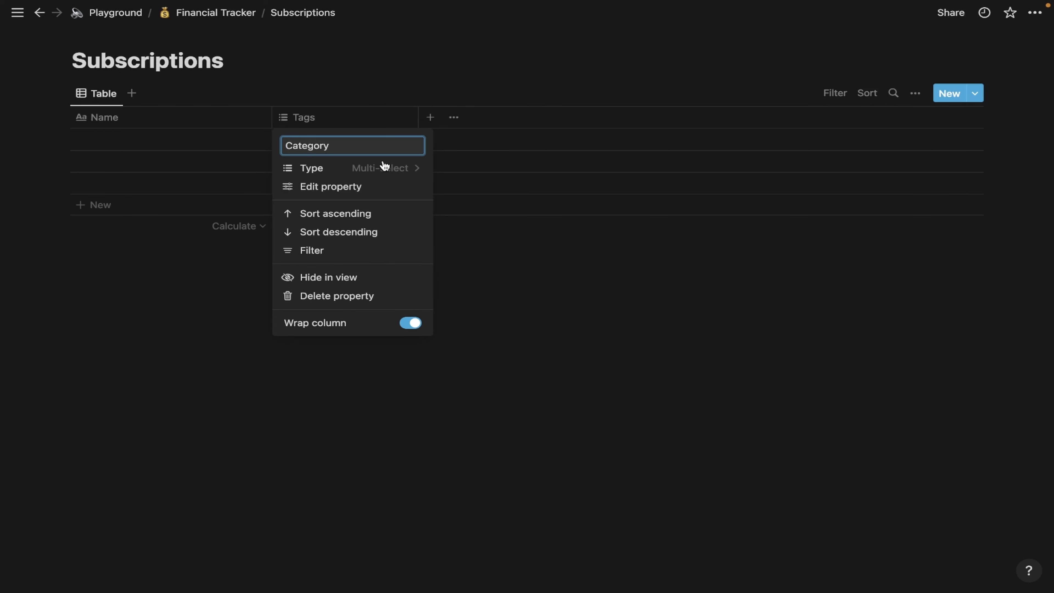
pyautogui.click(384, 167)
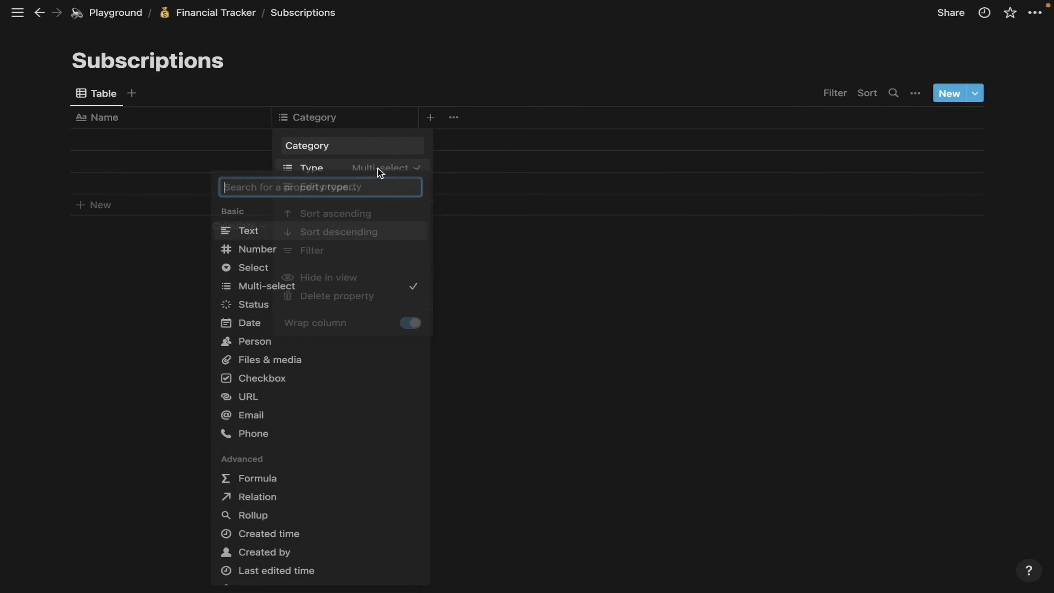
pyautogui.click(294, 269)
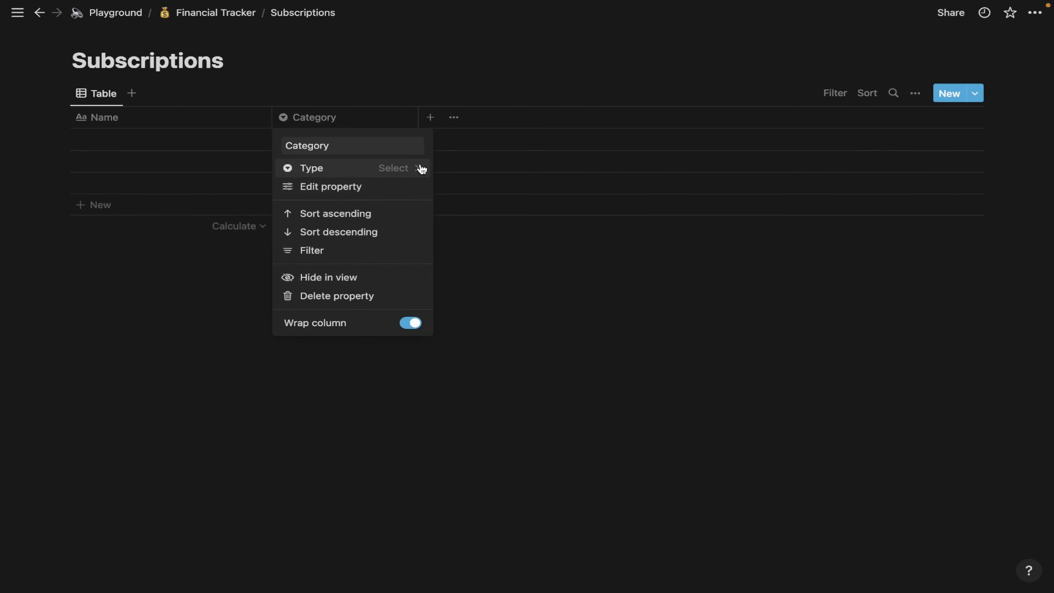
pyautogui.click(226, 275)
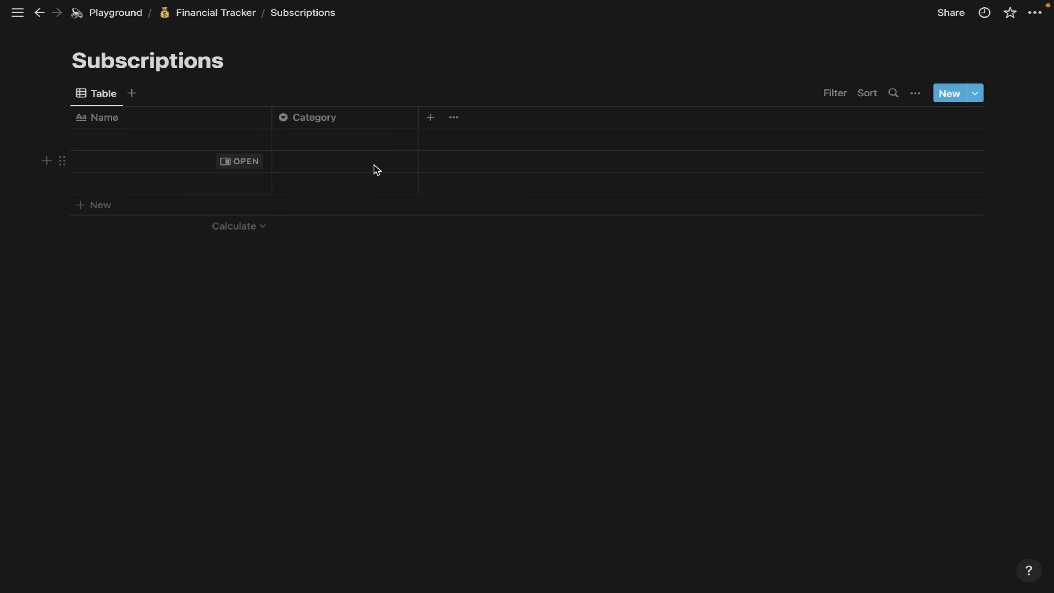
# - Add an Expenses relation property linked to the Expenses database, with the related Subscriptions property shown on Expenses
pyautogui.click(429, 119)
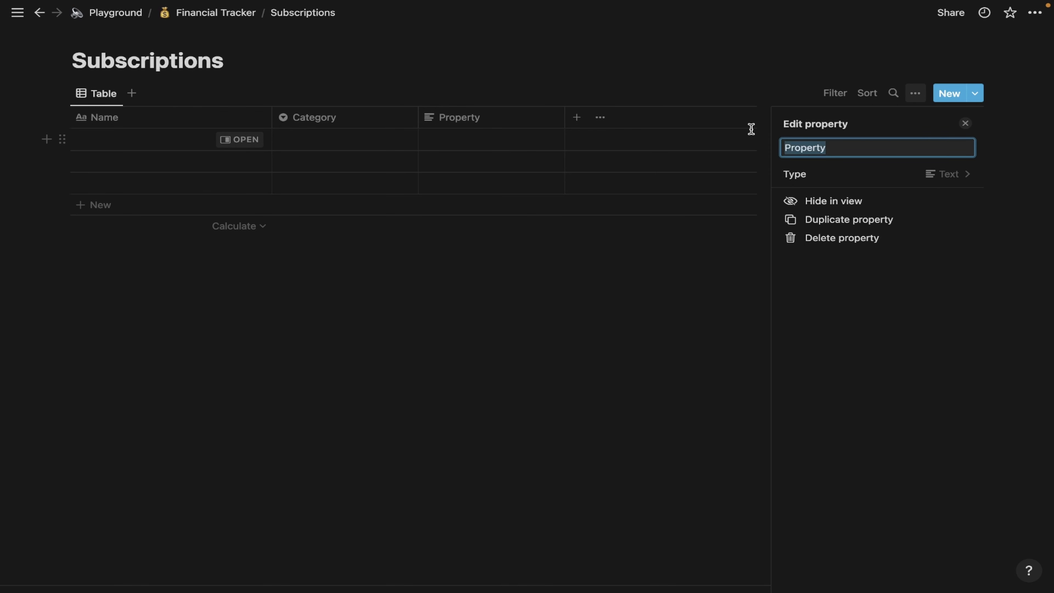
pyautogui.write('Expenses')
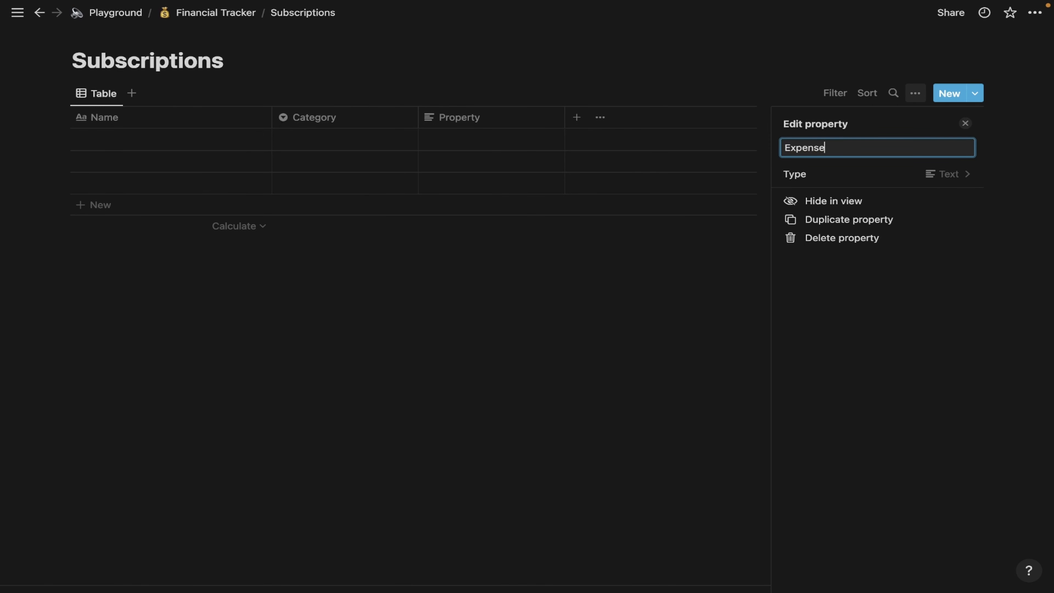
pyautogui.click(949, 173)
pyautogui.click(818, 497)
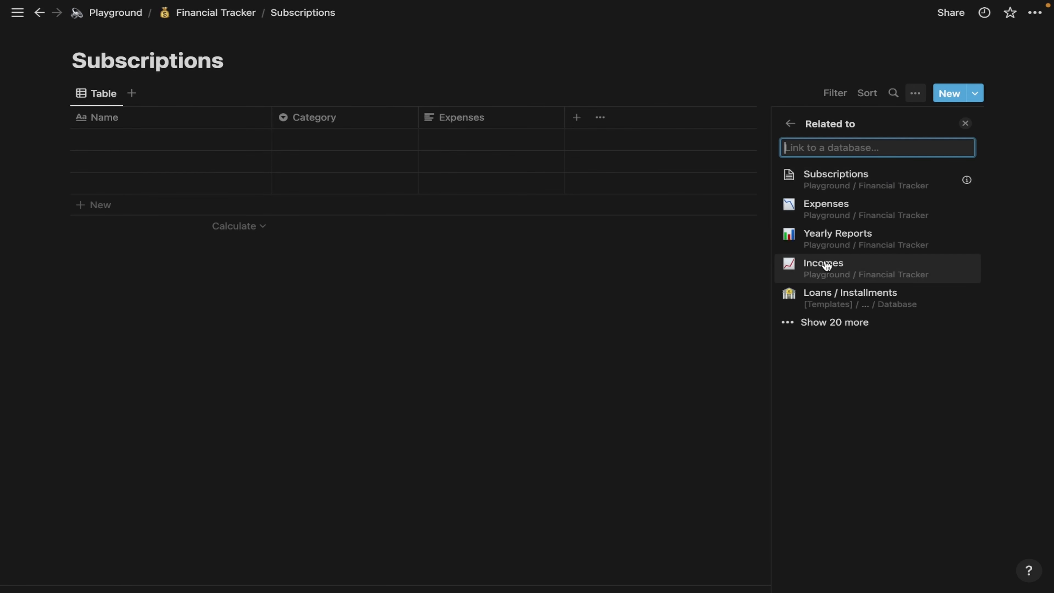
pyautogui.click(857, 205)
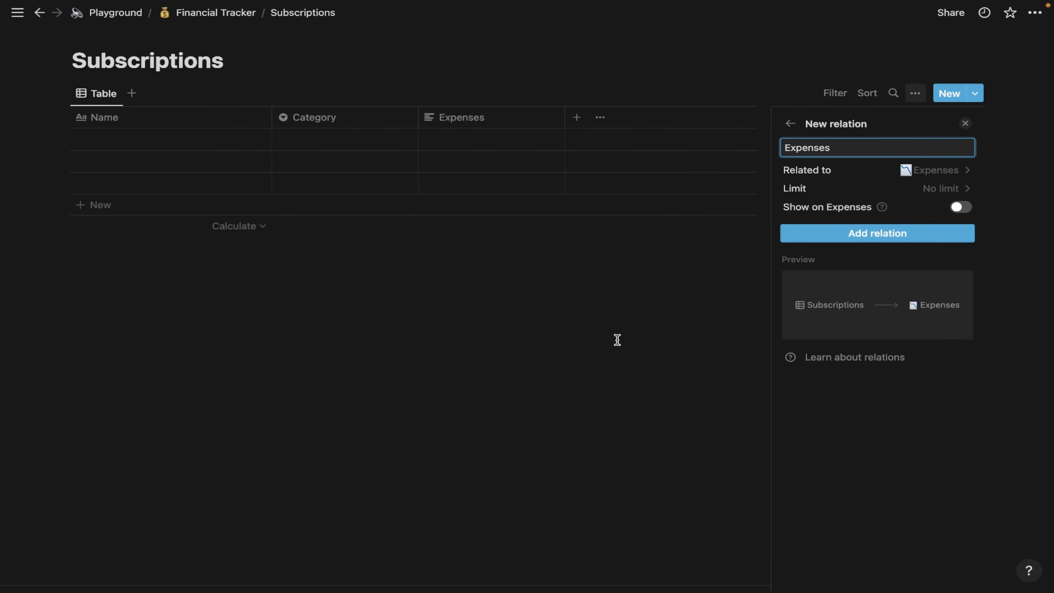
pyautogui.click(962, 206)
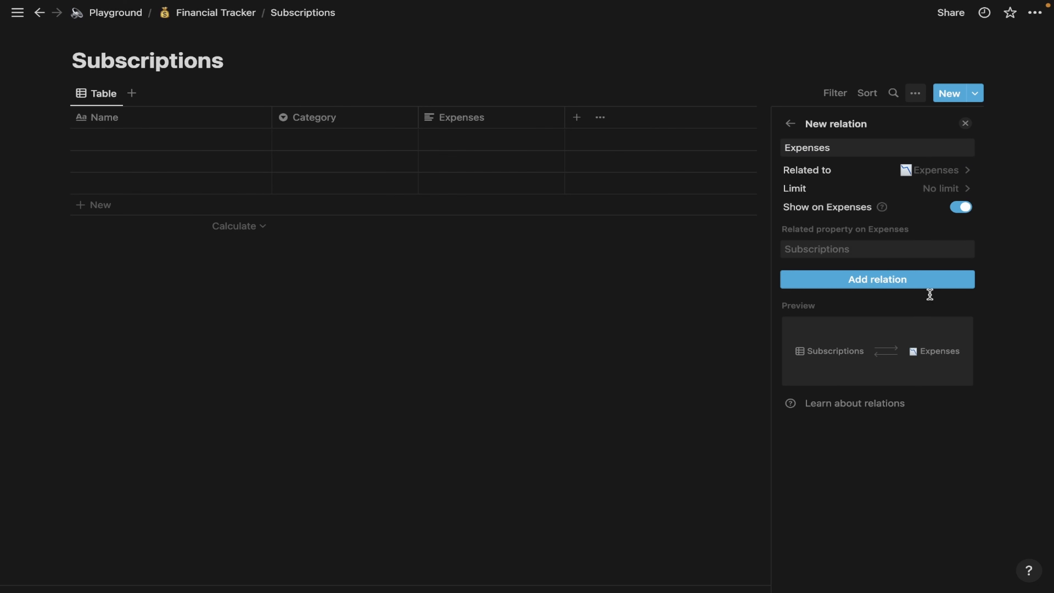
pyautogui.click(934, 278)
pyautogui.click(648, 369)
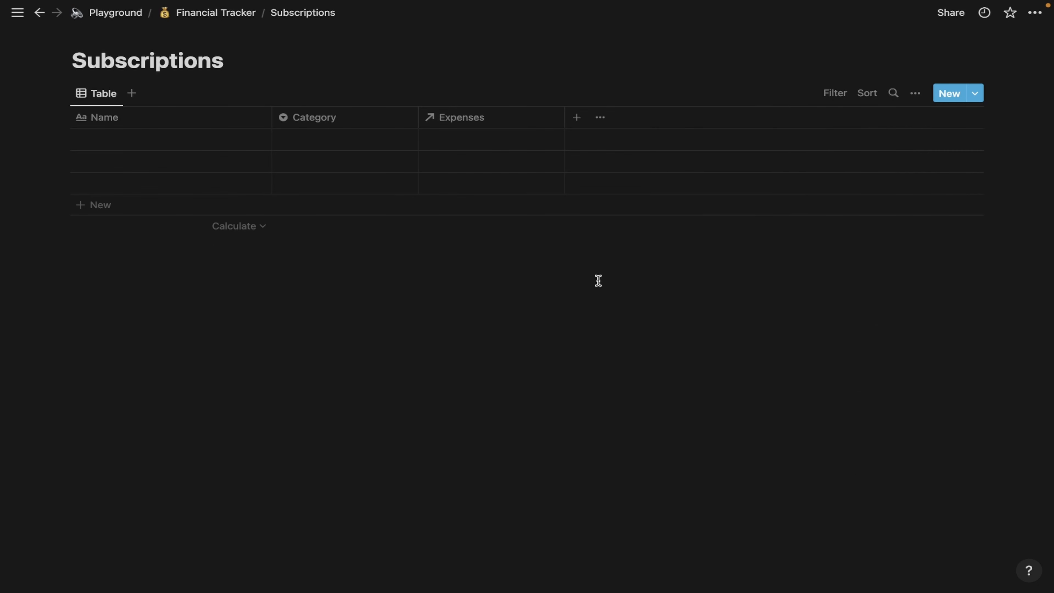
# - Add a Paid sum rollup property to Subscriptions that uses the Expenses relation
pyautogui.click(579, 116)
pyautogui.write('Paid sum')
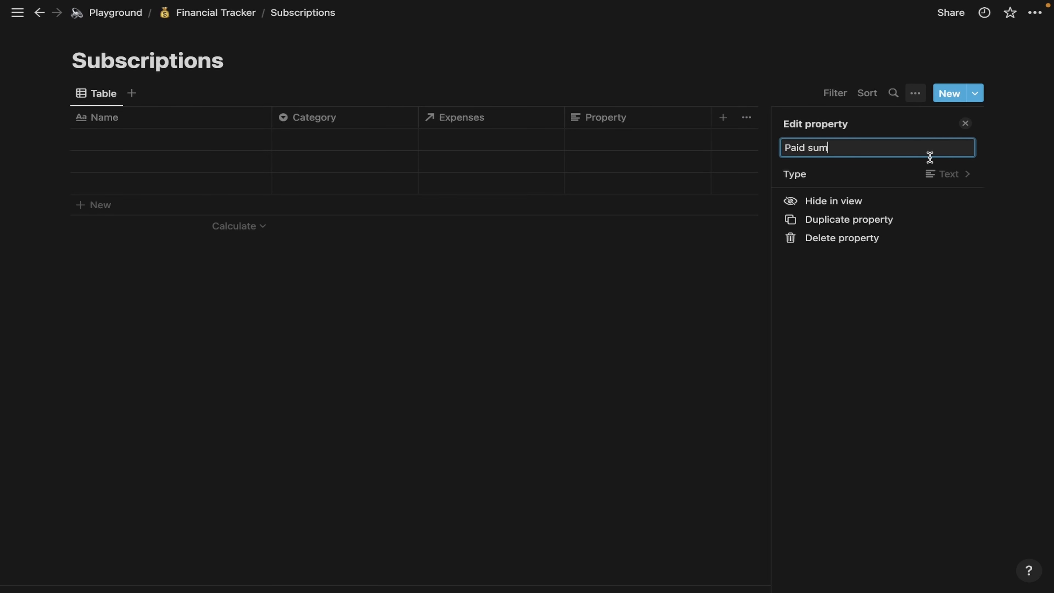
pyautogui.click(938, 174)
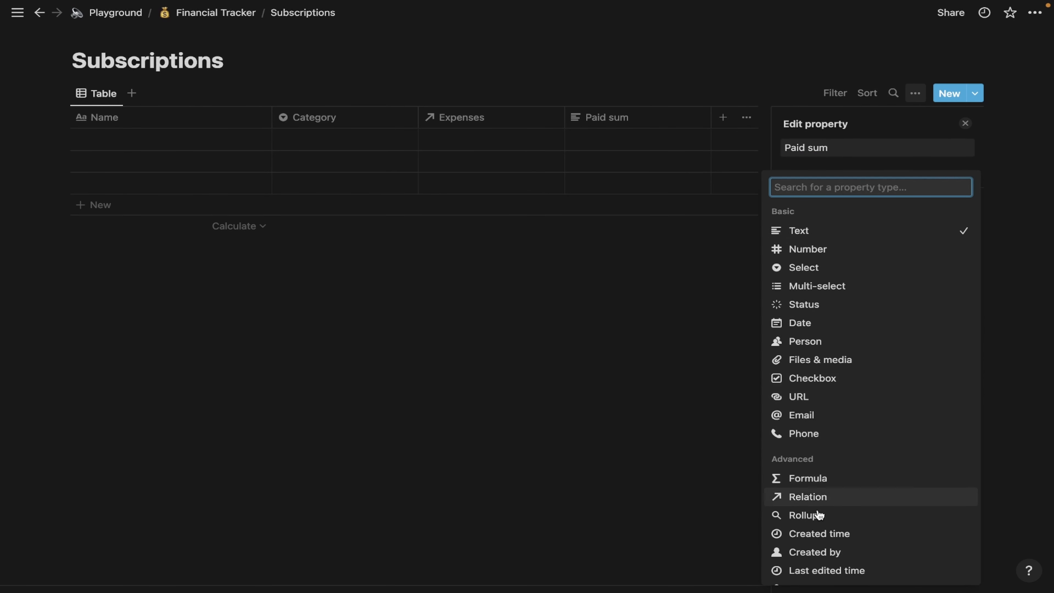
pyautogui.click(807, 515)
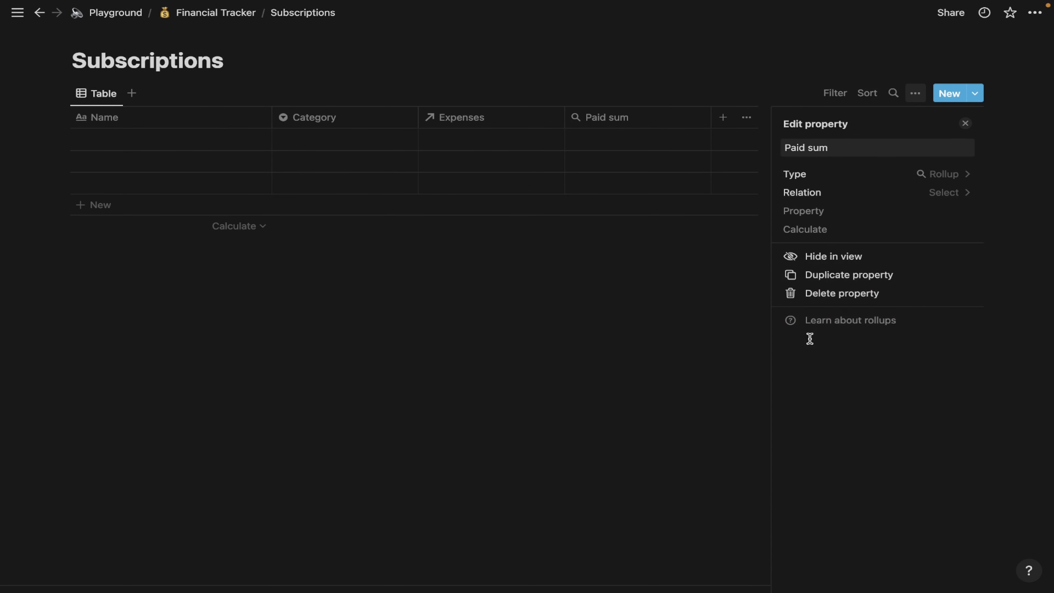
pyautogui.click(911, 197)
pyautogui.click(840, 250)
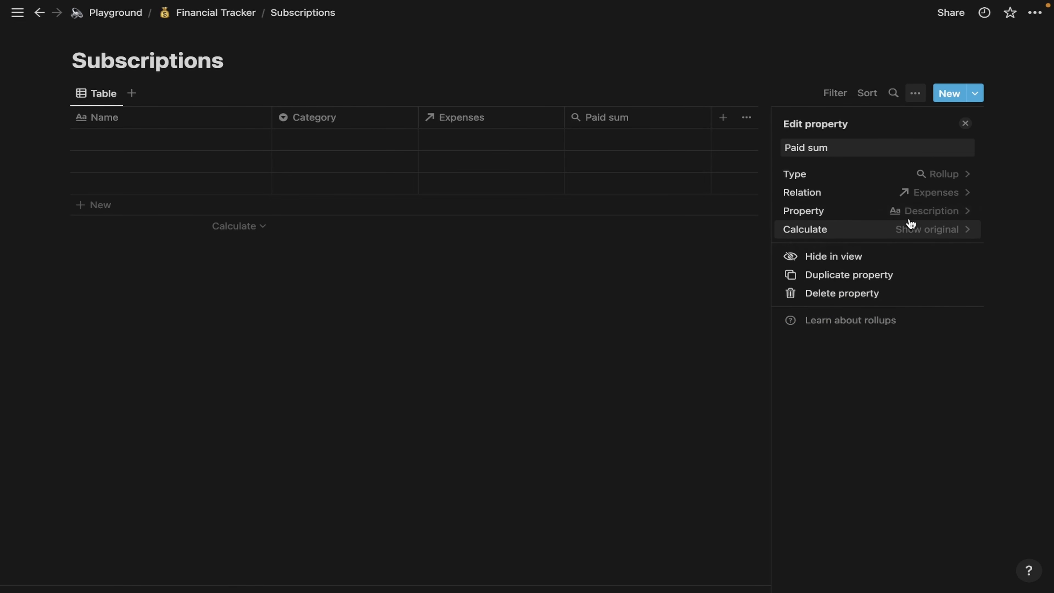
# - Set the Paid sum rollup to calculate the Sum of Amount and move its column directly after Name
pyautogui.click(929, 211)
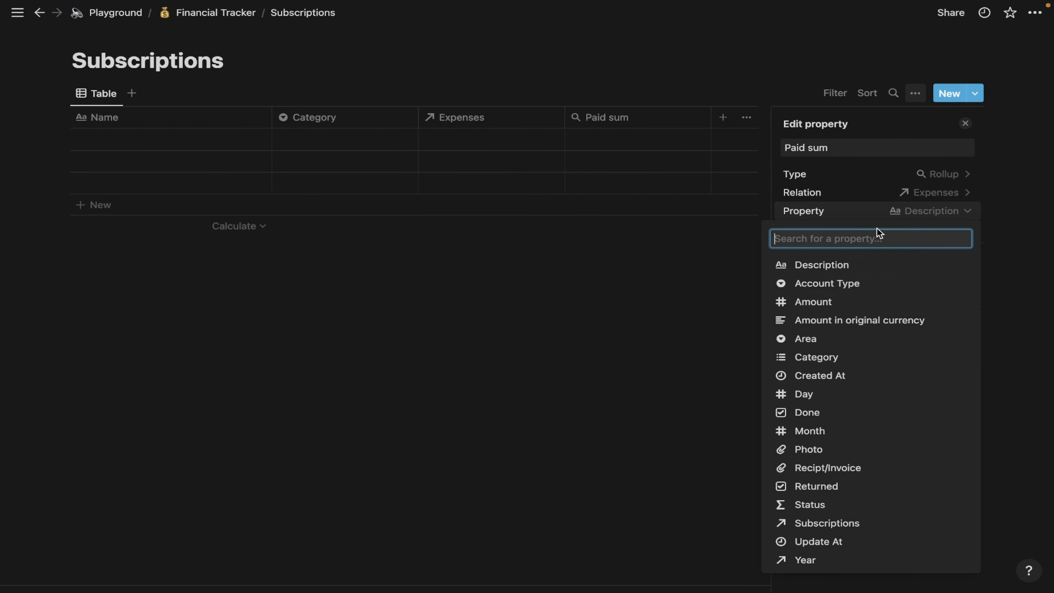
pyautogui.click(845, 300)
pyautogui.click(909, 231)
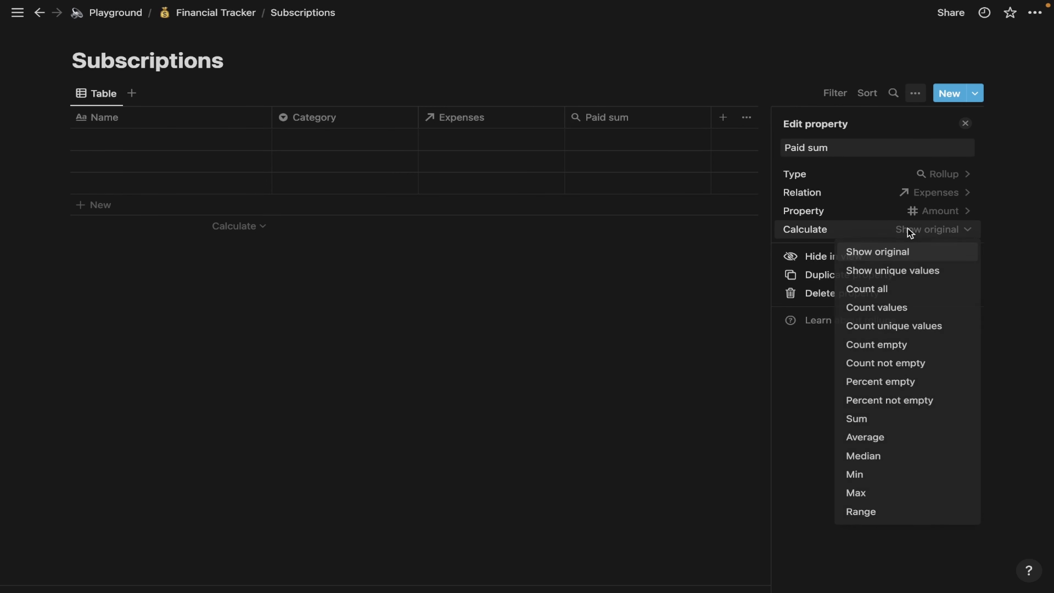
pyautogui.click(852, 418)
pyautogui.click(577, 353)
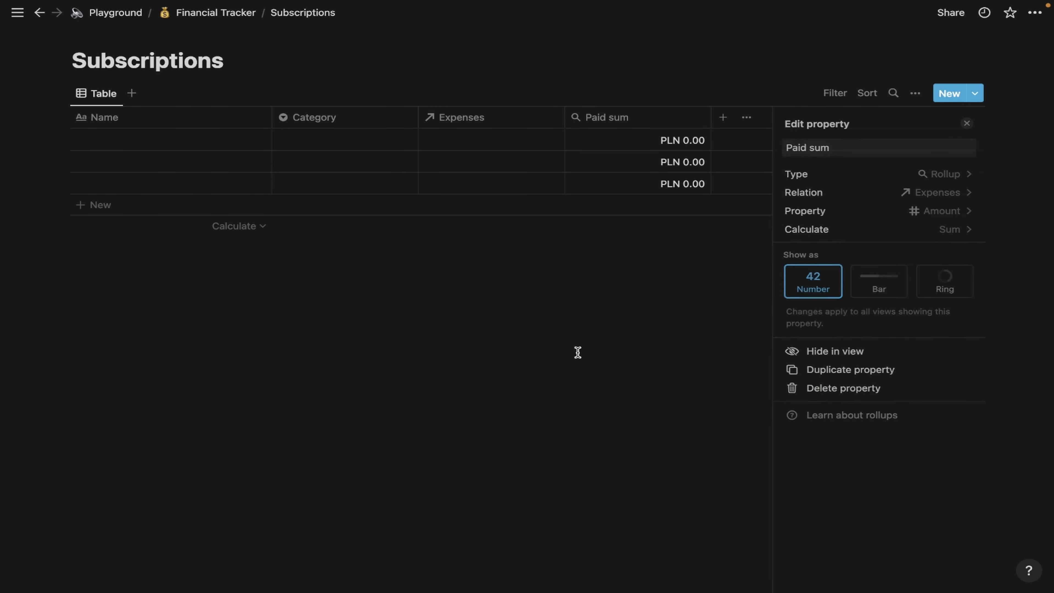
pyautogui.moveTo(617, 115); pyautogui.dragTo(346, 117)
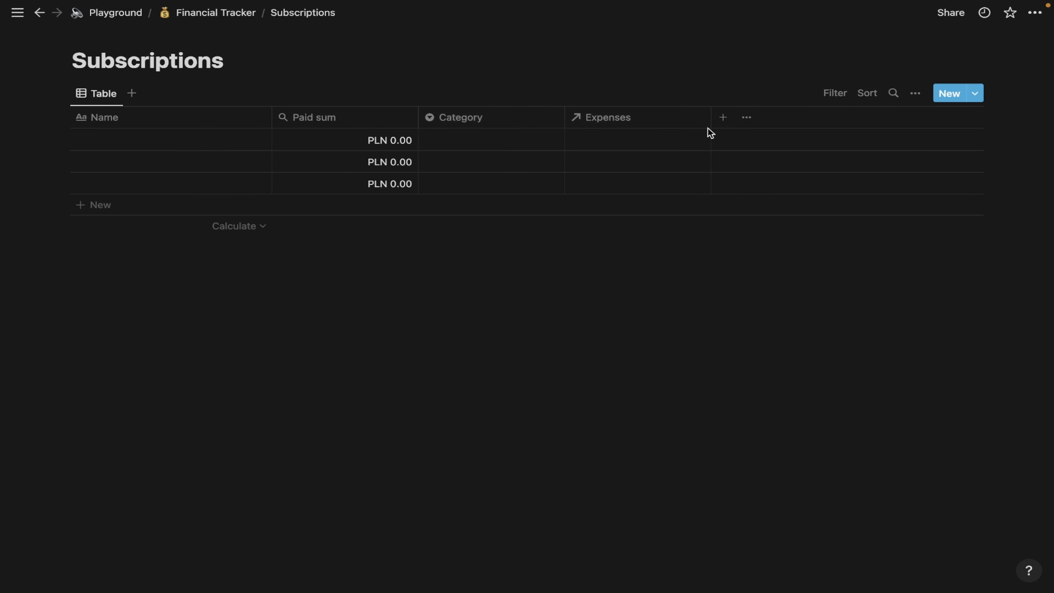
# - Create a template for the Subscriptions database titled Subscription and give it a money bag icon
pyautogui.click(975, 94)
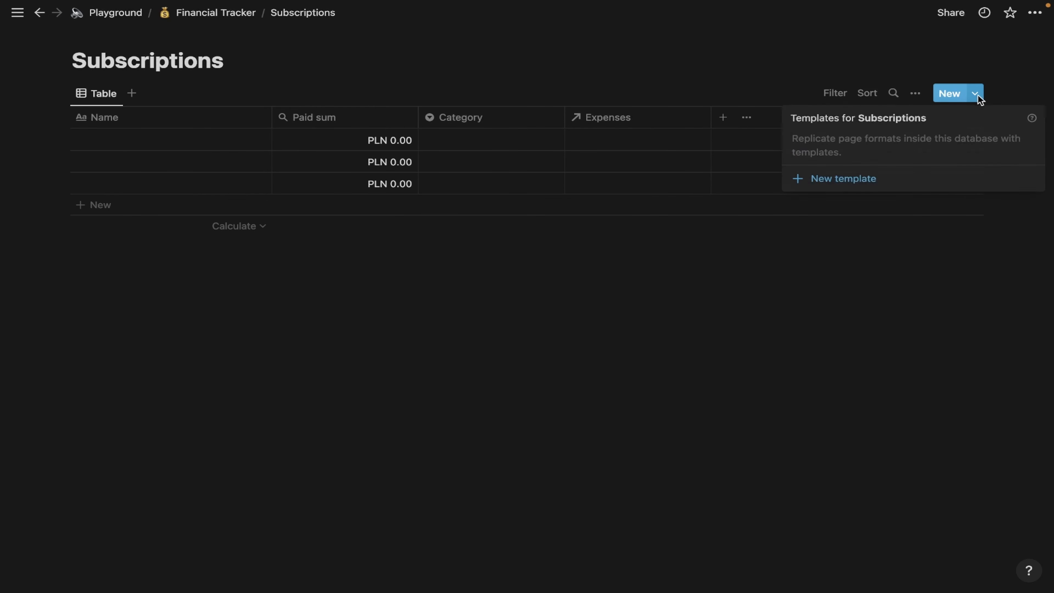
pyautogui.click(861, 176)
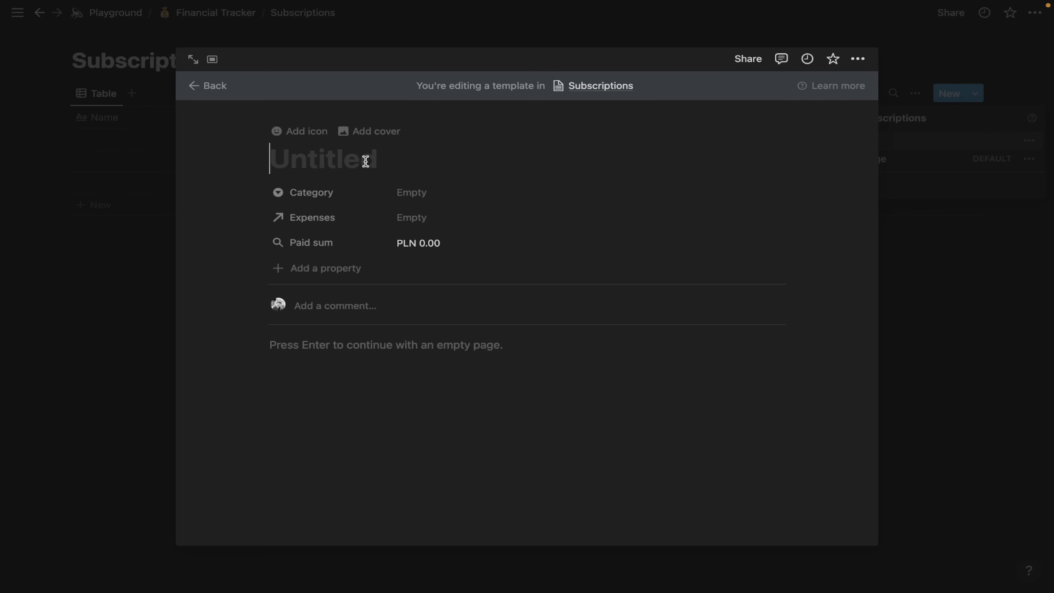
pyautogui.write('Su')
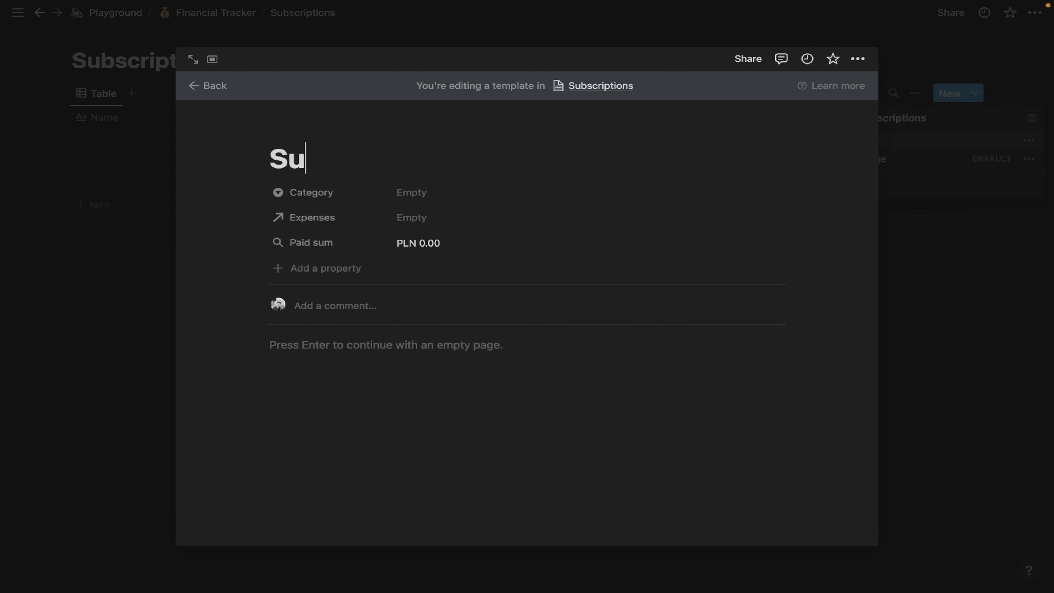
pyautogui.write('bscription')
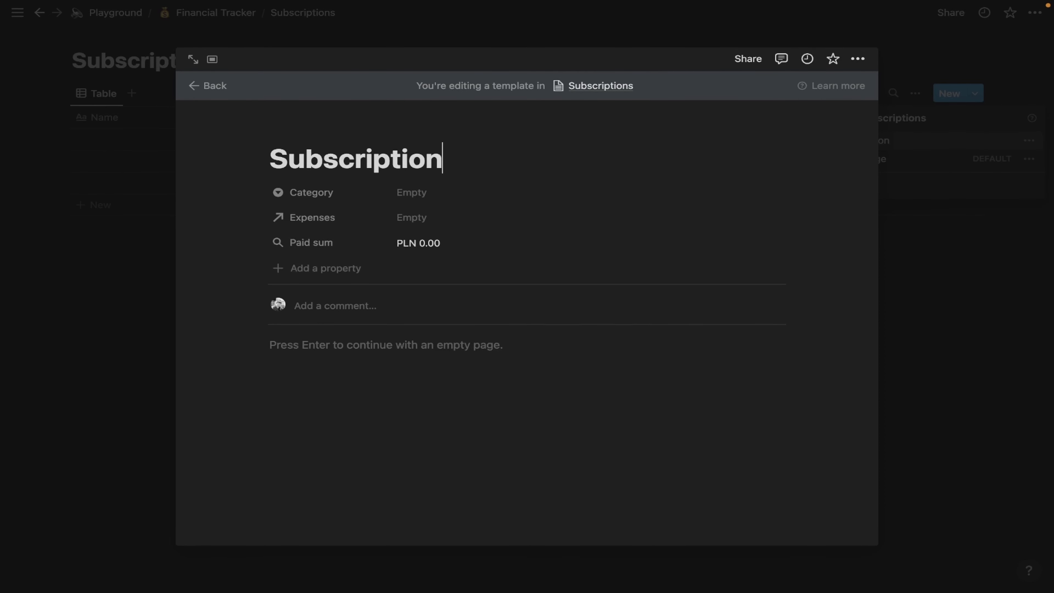
pyautogui.click(295, 130)
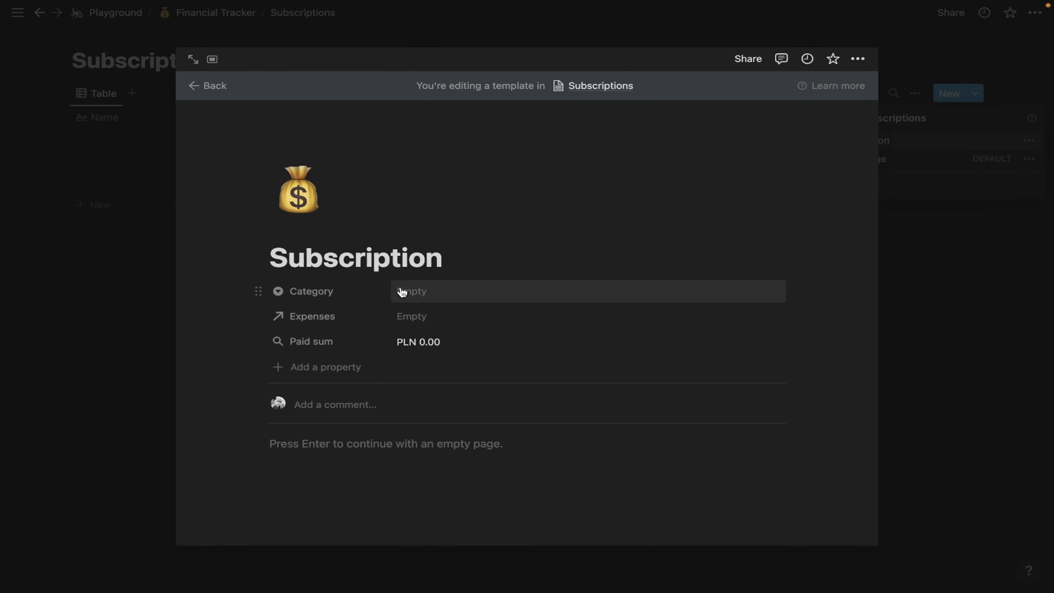
# - Move Paid sum above Category in the Subscription template's properties and return to the Subscriptions table
pyautogui.moveTo(267, 345); pyautogui.dragTo(256, 285)
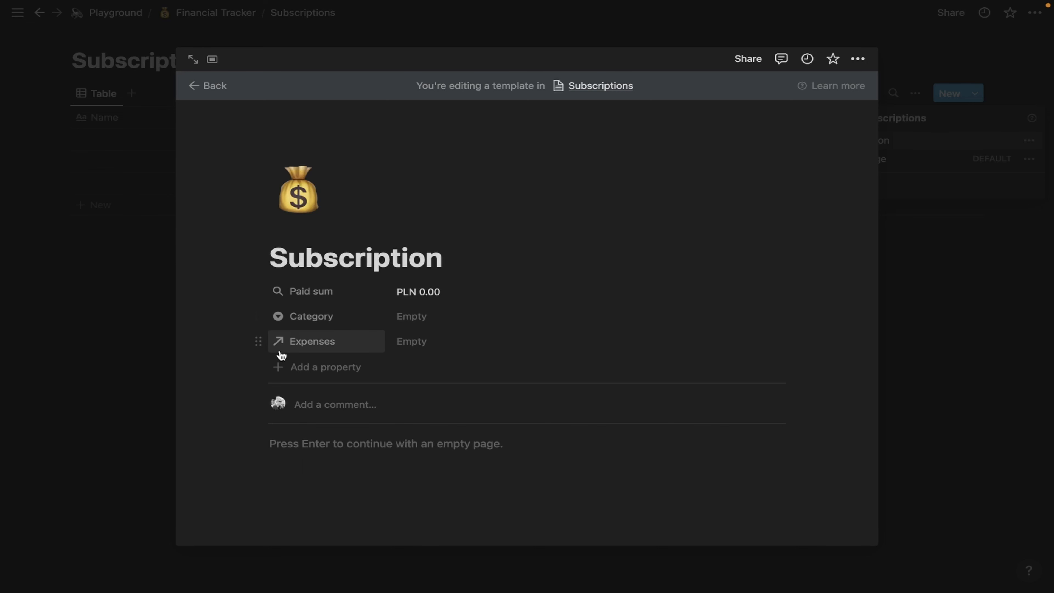
pyautogui.click(105, 311)
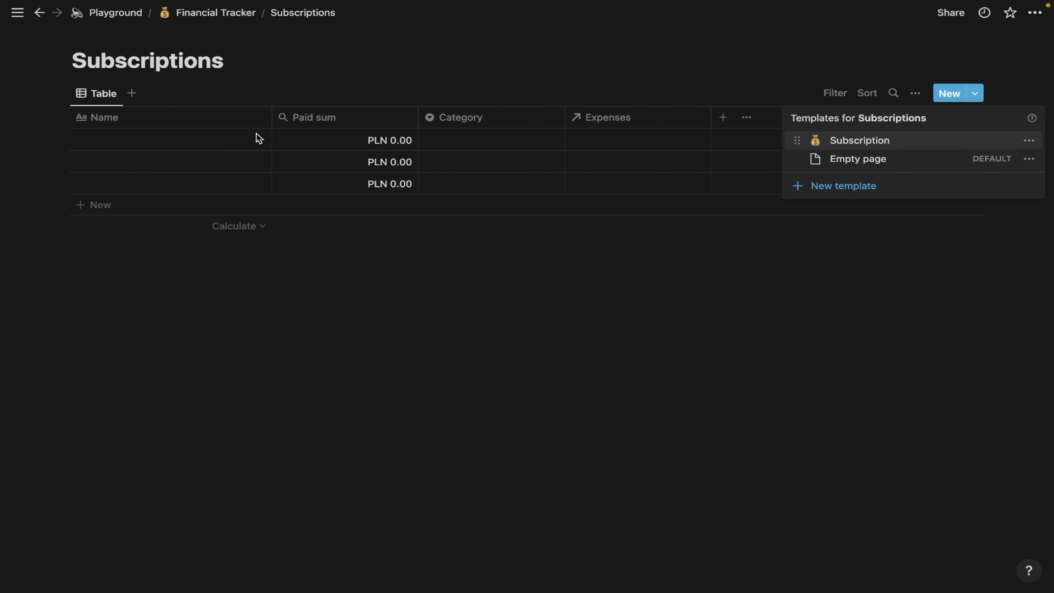
pyautogui.click(516, 236)
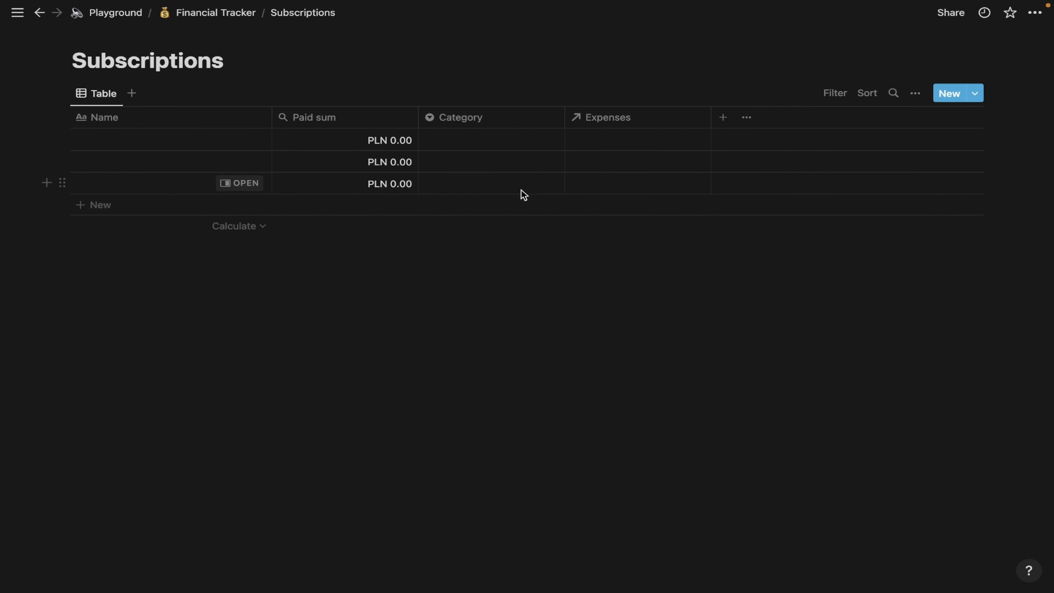
# - Name the first two entries in the Subscriptions table Netflix and Apple
pyautogui.click(107, 141)
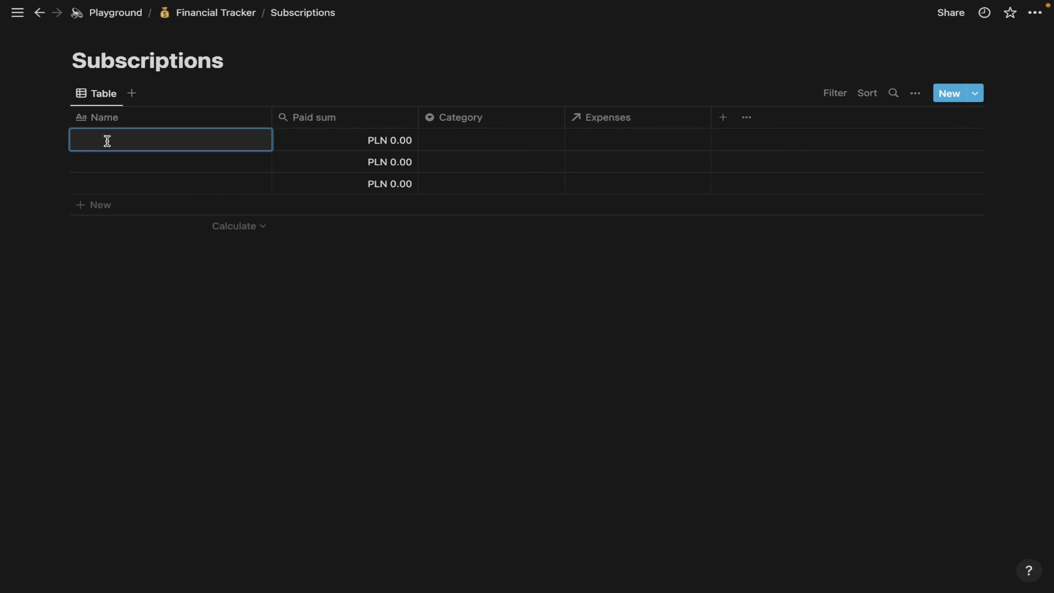
pyautogui.write('Netflix')
pyautogui.click(92, 165)
pyautogui.write('Apple')
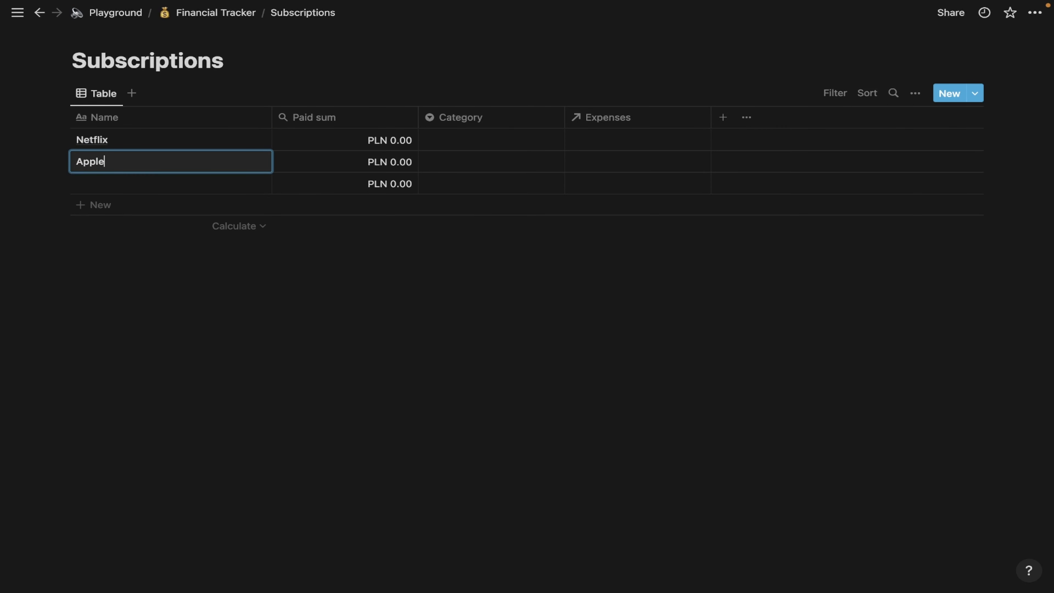
# - Name the third entry in the Subscriptions table Google and return to the Financial Tracker page
pyautogui.click(126, 187)
pyautogui.write('Google')
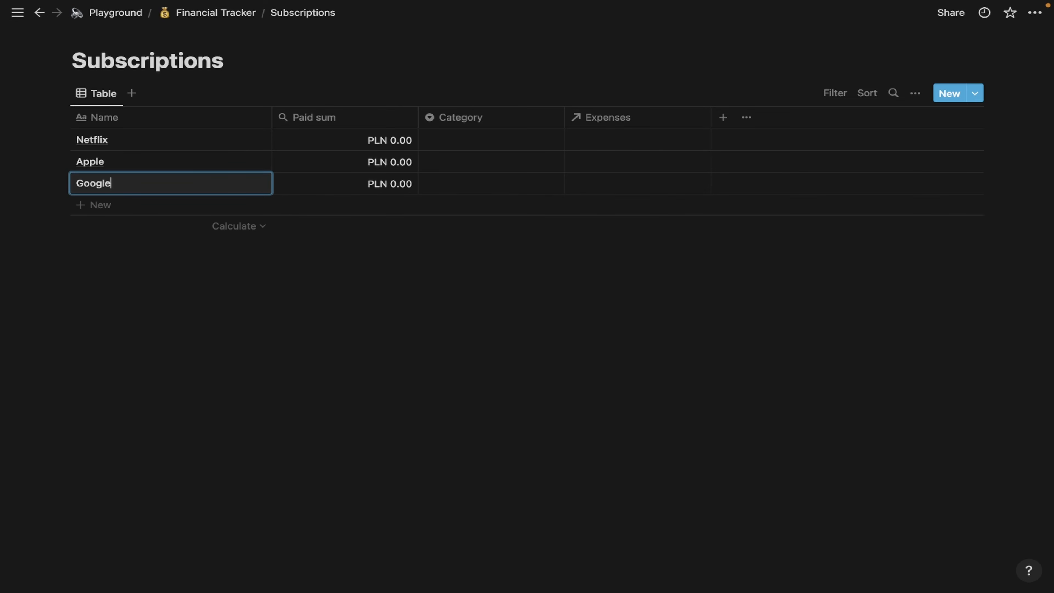
pyautogui.click(202, 21)
# - Insert a linked view of the Subscriptions database under the Subscriptions heading on the Financial Tracker page
pyautogui.scroll(-20, 465, 226)
pyautogui.click(552, 289)
pyautogui.write('/data')
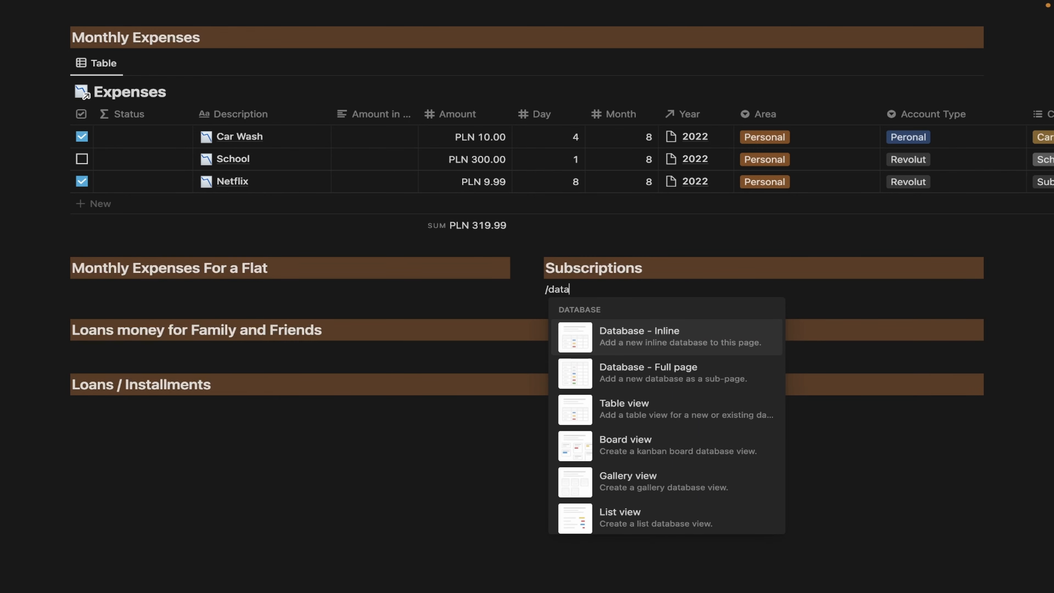
pyautogui.scroll(-2, 675, 415)
pyautogui.scroll(-4, 675, 415)
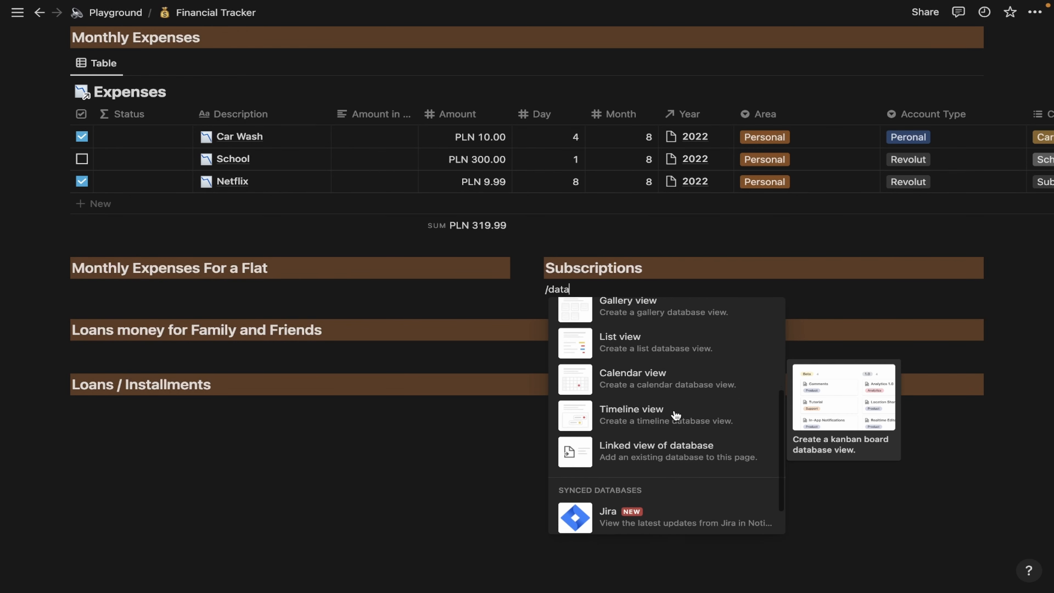
pyautogui.click(669, 438)
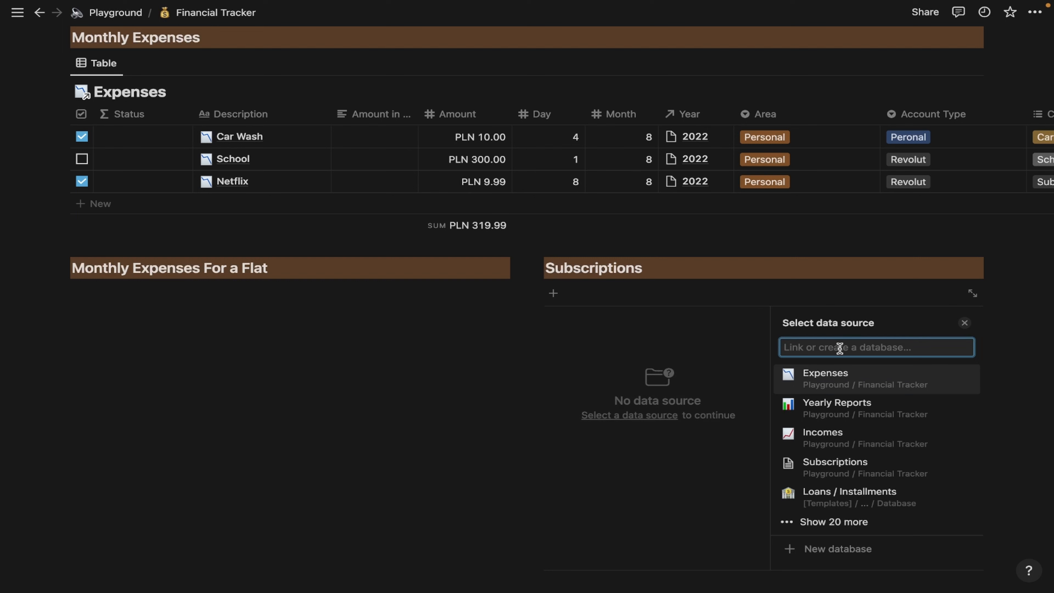
pyautogui.click(819, 463)
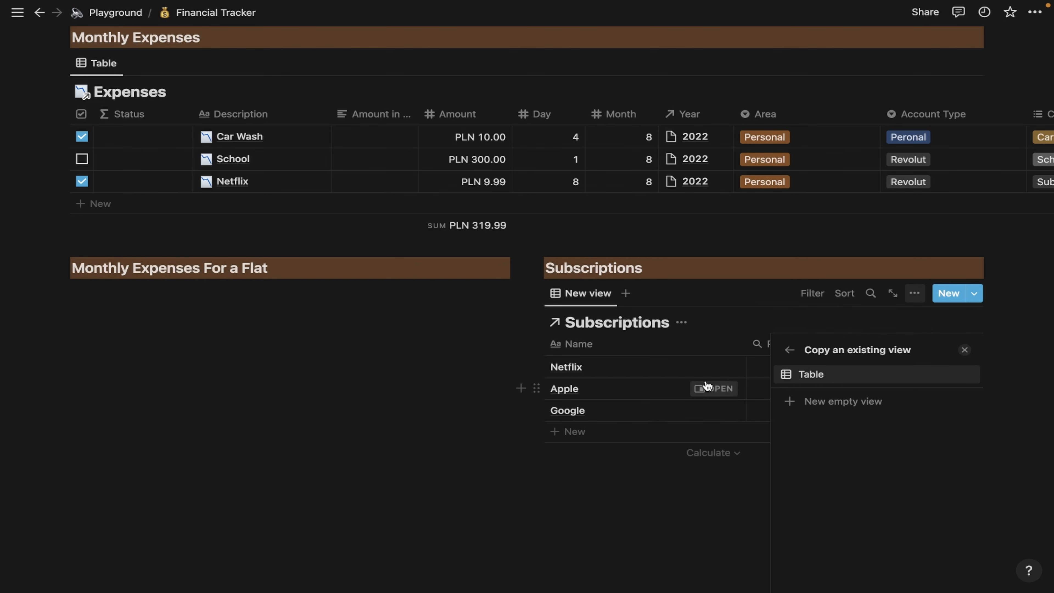
pyautogui.click(635, 498)
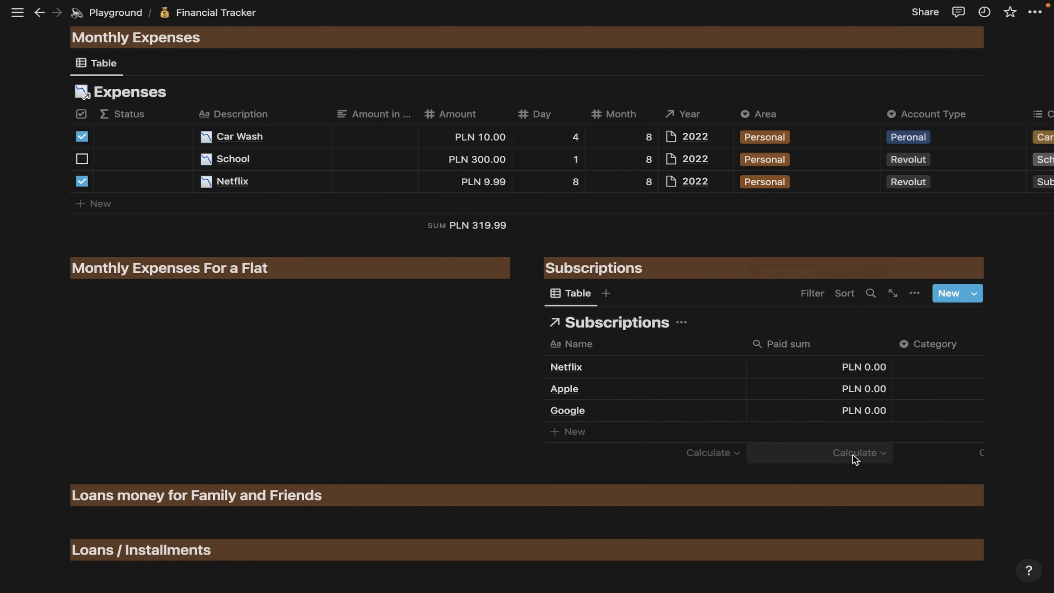
# - Add a Sum calculation beneath the Paid sum column of the linked Subscriptions table
pyautogui.click(855, 457)
pyautogui.click(792, 341)
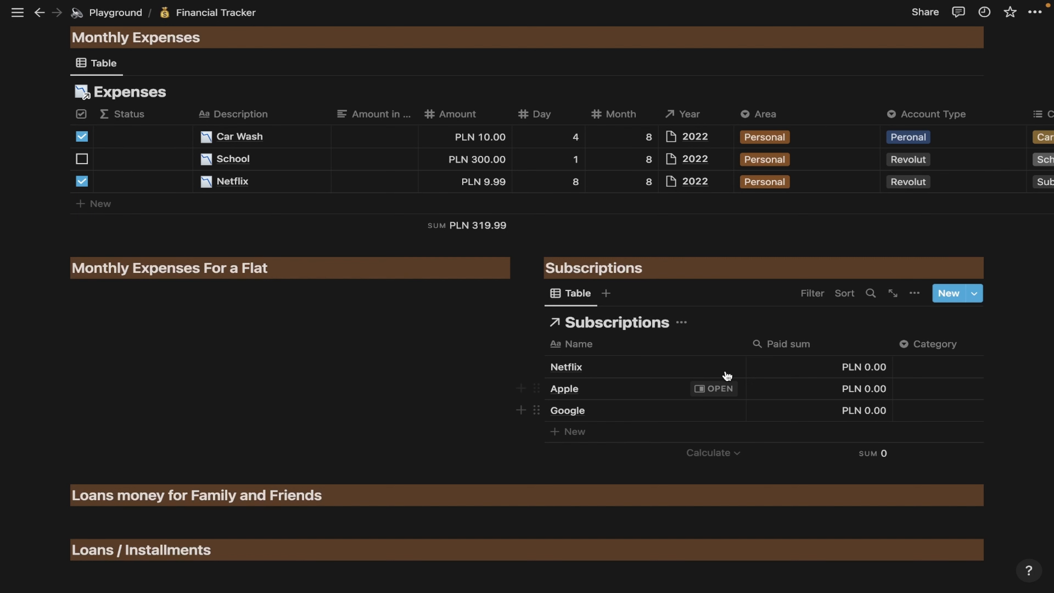
# - Narrow the Name and Paid sum columns of the linked Subscriptions table and hide its Expenses column
pyautogui.moveTo(745, 344); pyautogui.dragTo(647, 350)
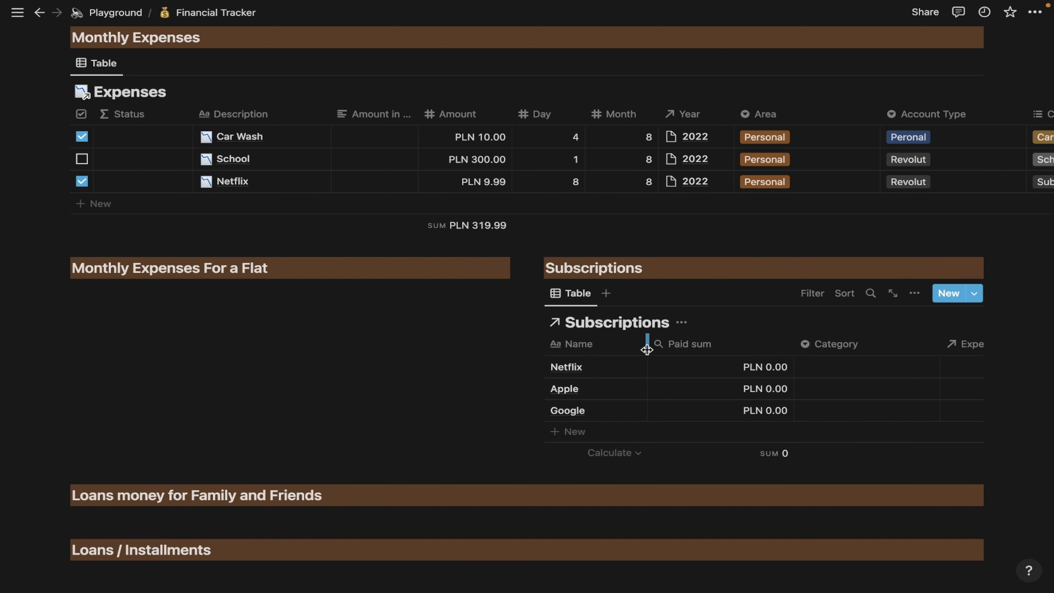
pyautogui.moveTo(793, 345); pyautogui.dragTo(740, 352)
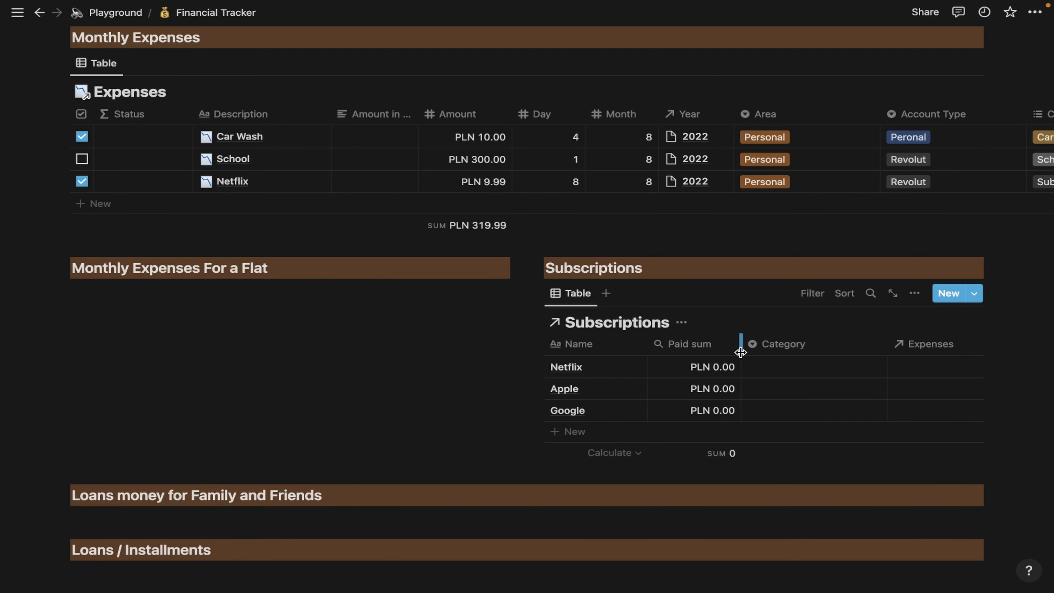
pyautogui.click(931, 349)
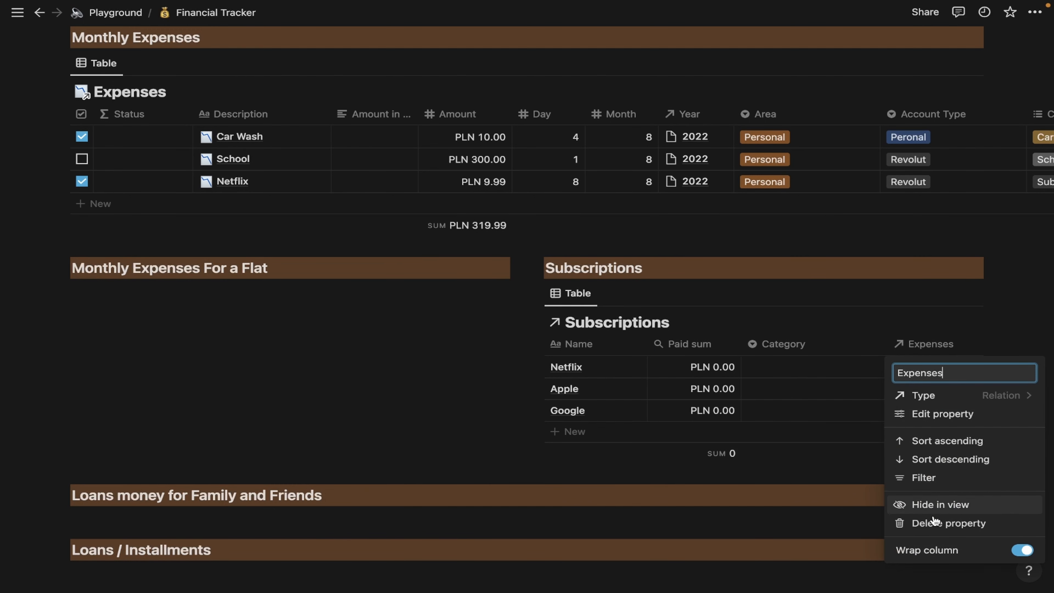
pyautogui.click(939, 505)
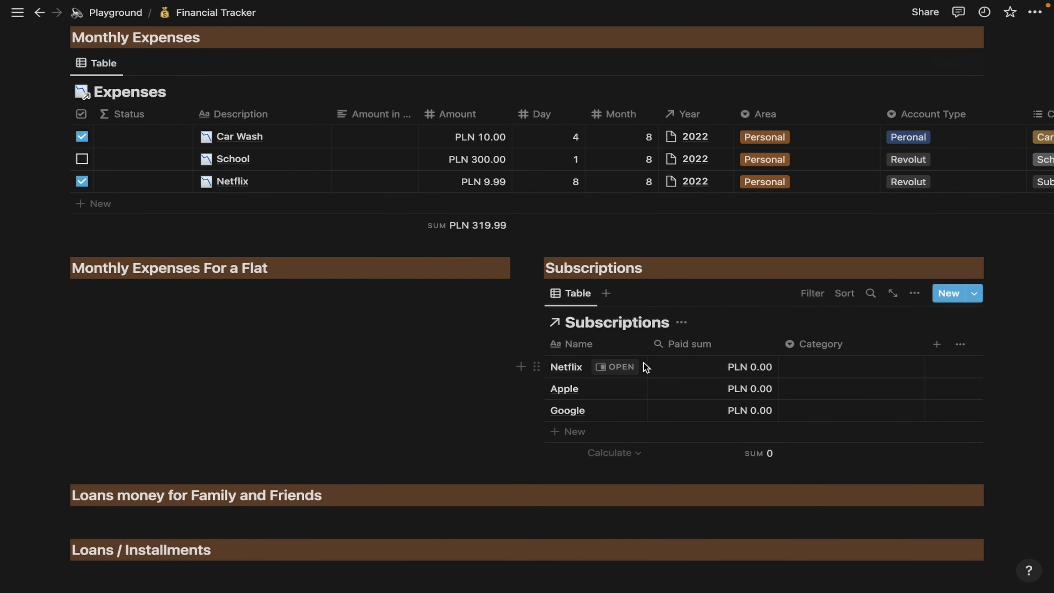
# - Link the Netflix entry in Expenses to the Netflix subscription through its Subscriptions relation and close the entry
pyautogui.click(302, 181)
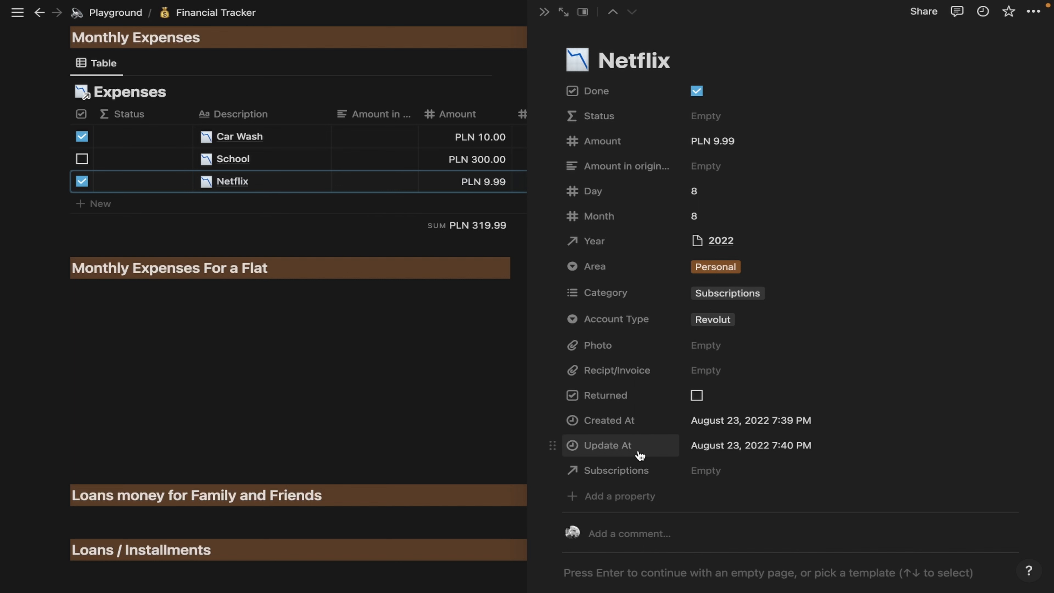
pyautogui.click(717, 478)
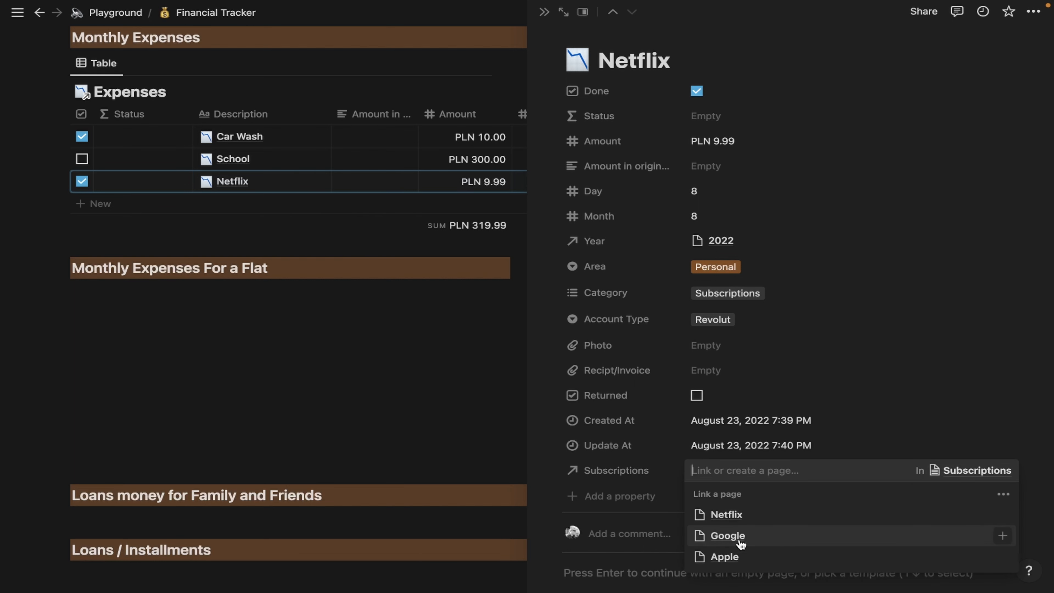
pyautogui.click(739, 520)
pyautogui.click(648, 454)
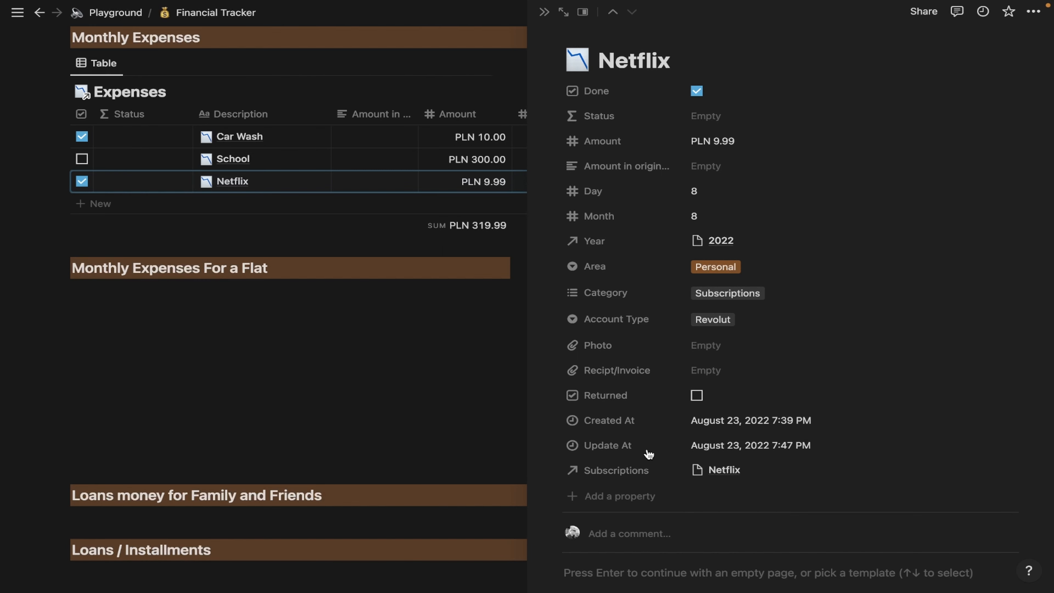
pyautogui.press('Escape')
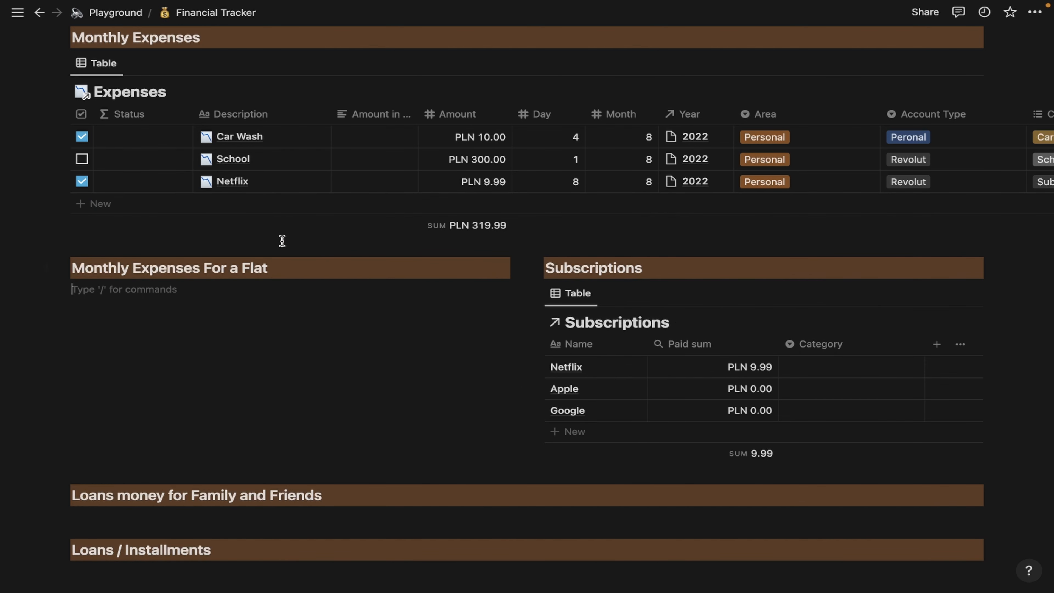
# - Add a new entry named Netflix to the Expenses table with an amount of 9.99
pyautogui.click(98, 204)
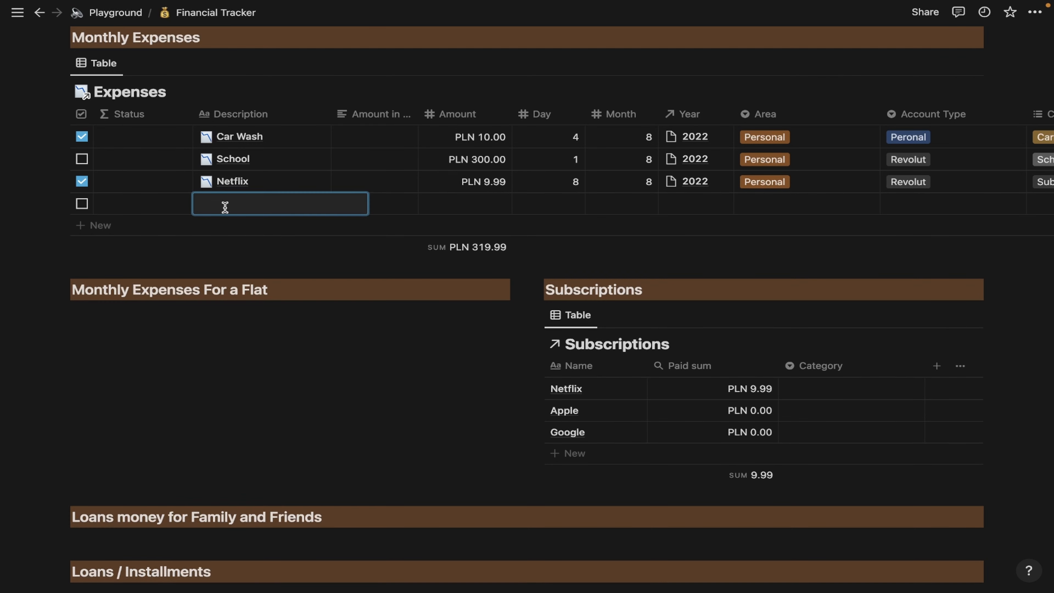
pyautogui.write('Netflix')
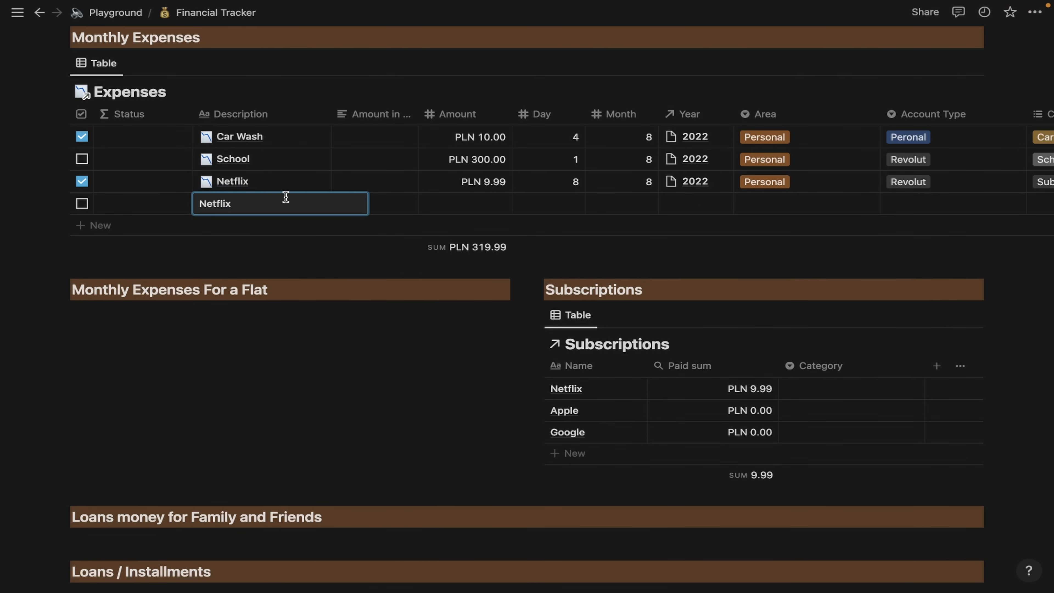
pyautogui.press('Return')
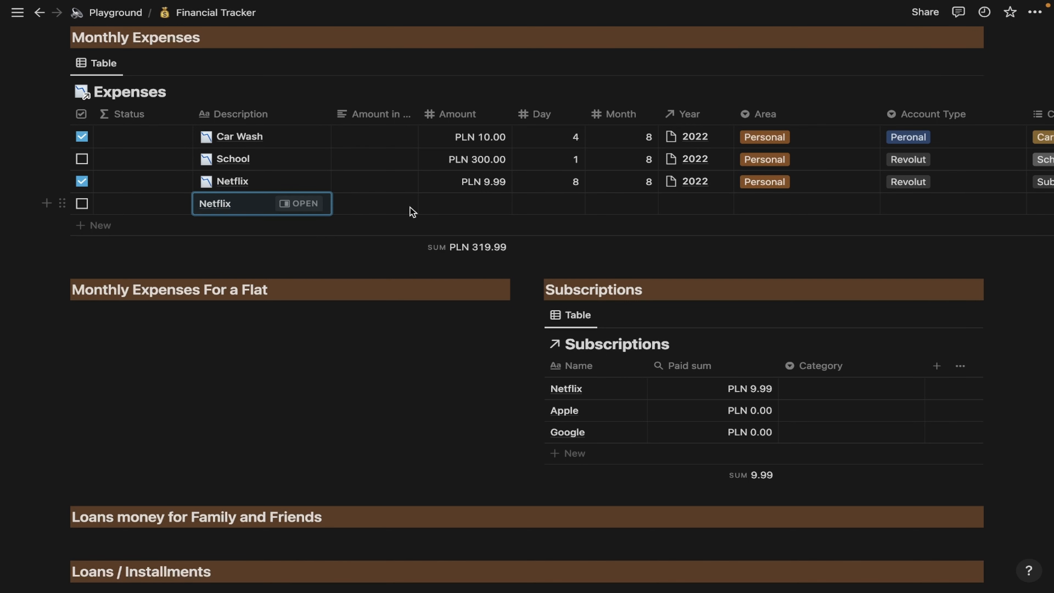
pyautogui.click(504, 203)
pyautogui.write('9,99')
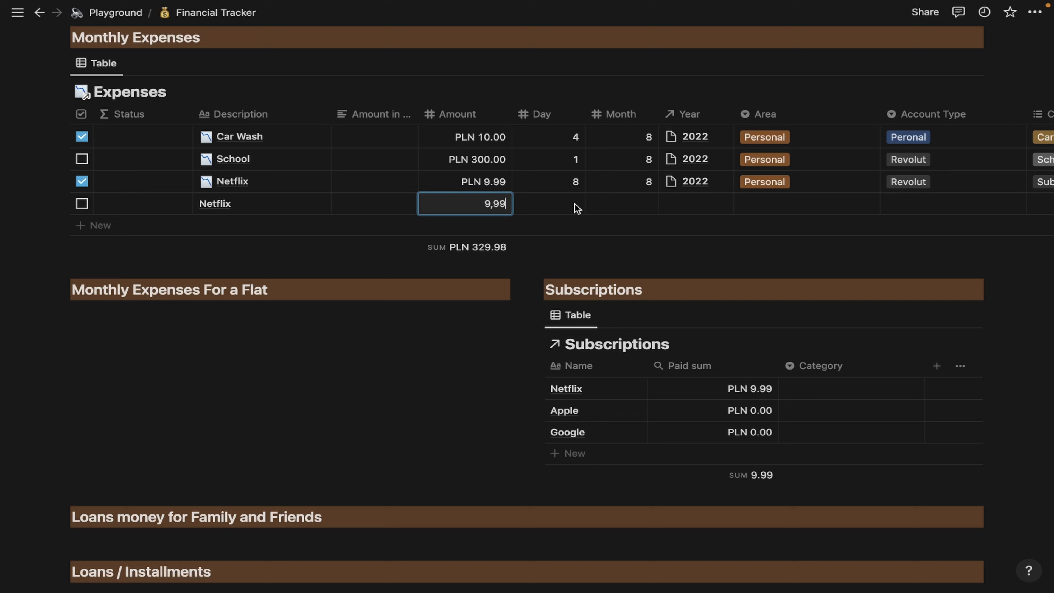
pyautogui.press('Return')
# - Set the new Netflix expense's Day to 8 and Month to 7, and open its Year relation
pyautogui.click(572, 206)
pyautogui.write('8')
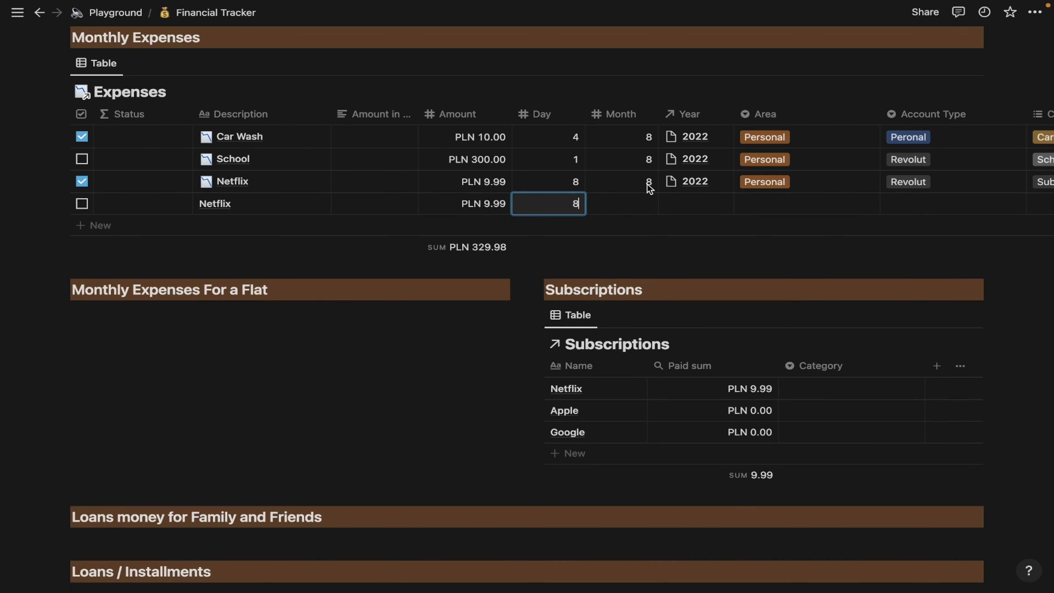
pyautogui.click(646, 206)
pyautogui.write('7')
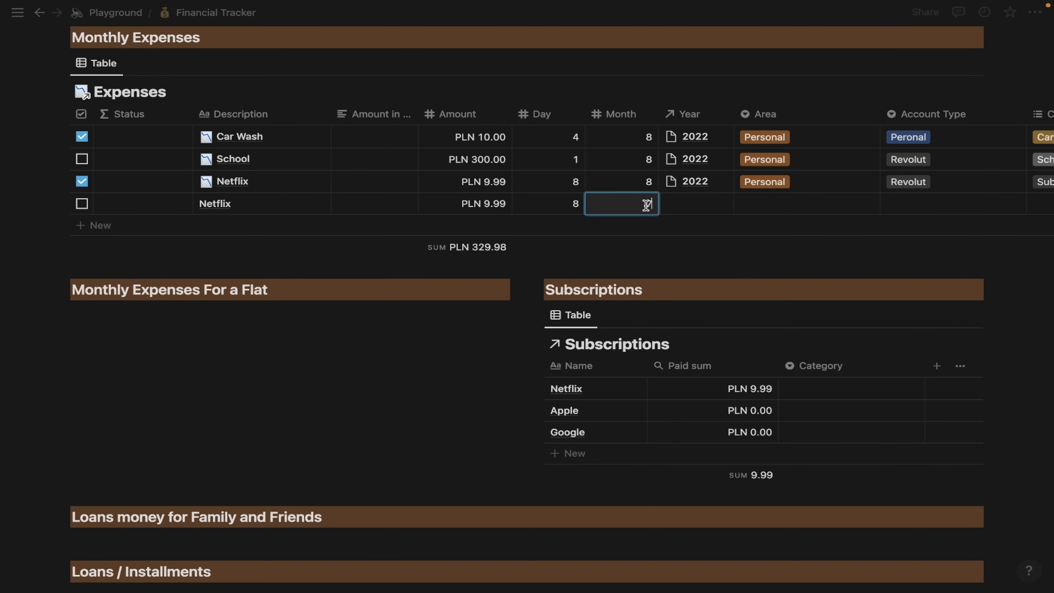
pyautogui.click(702, 210)
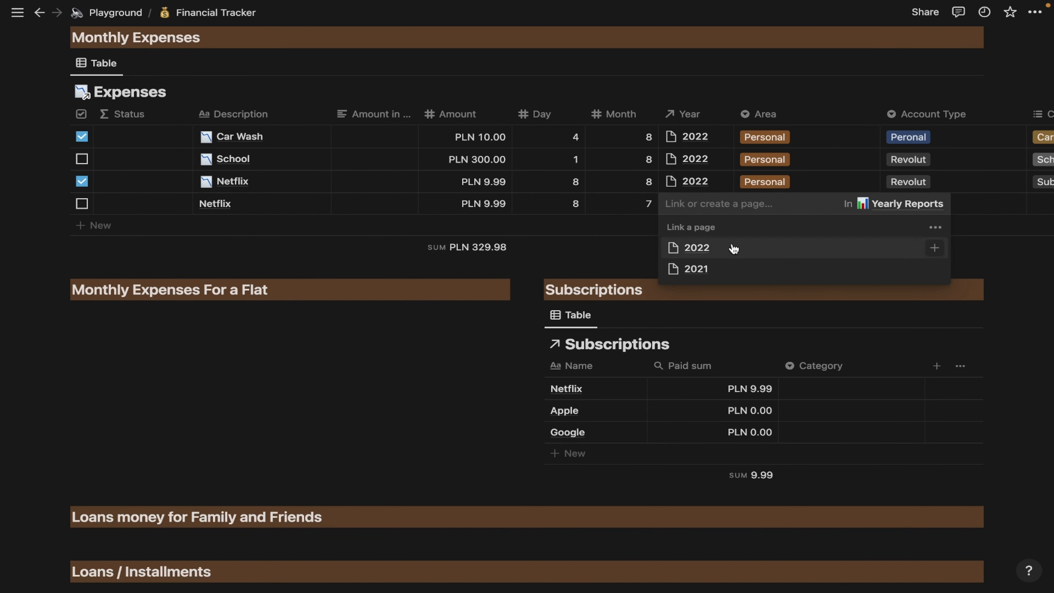